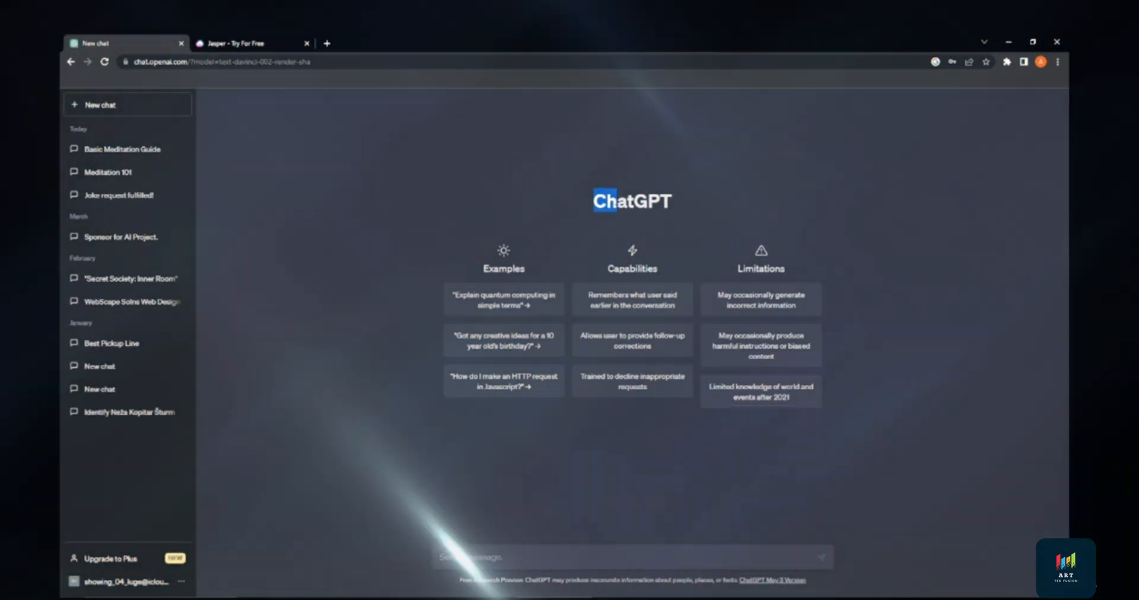
Step: Look at the Jasper free trial page and return to the empty ChatGPT chat
left_click_drag(617, 202, 680, 203)
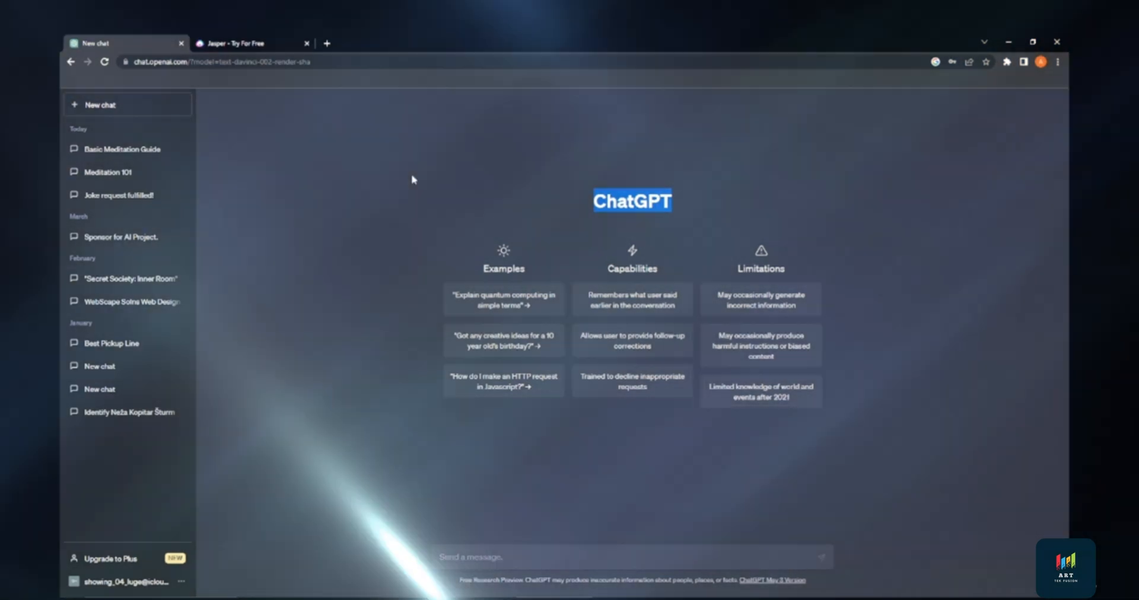
left_click(411, 178)
left_click(285, 43)
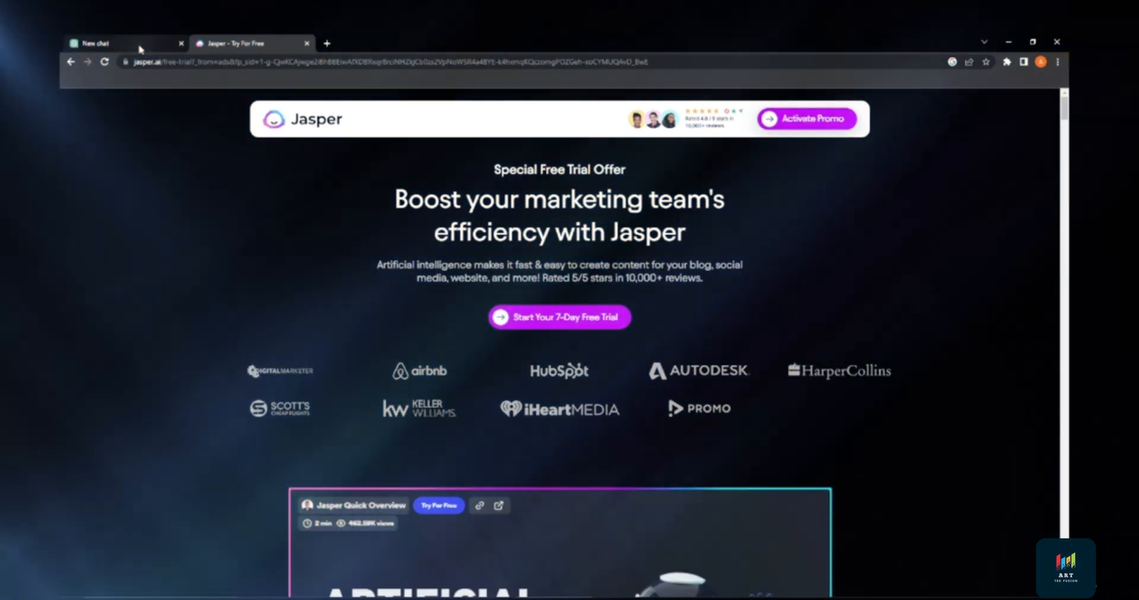
left_click(141, 48)
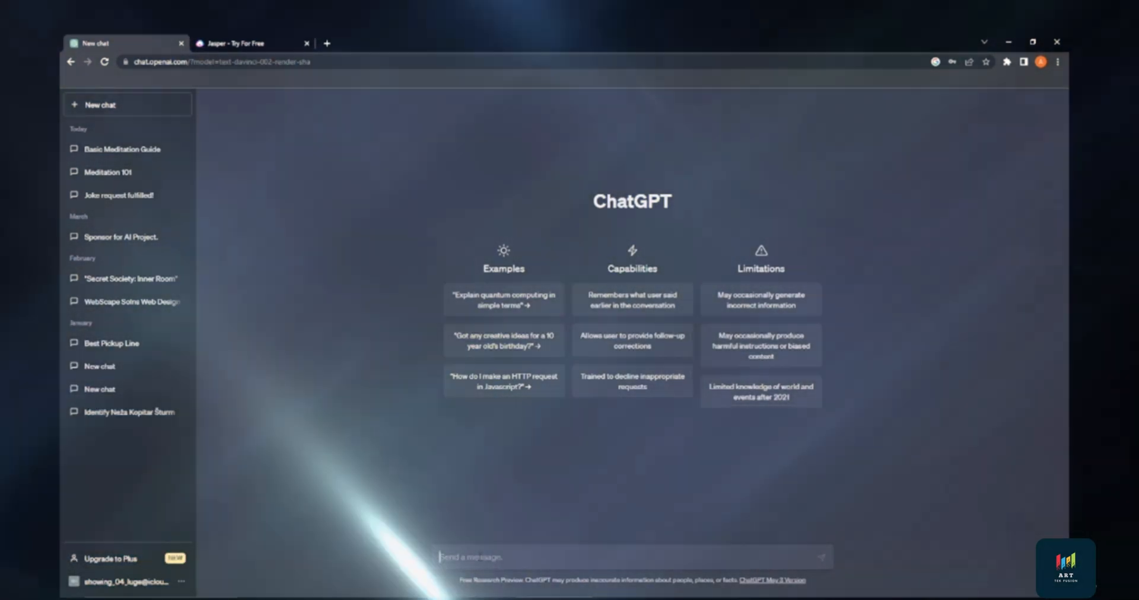
Step: Send ChatGPT the prompt "full 5 minute script for a video about basic meditation" and read through the generated script
type("full 5 minute script for a video about basic meditation")
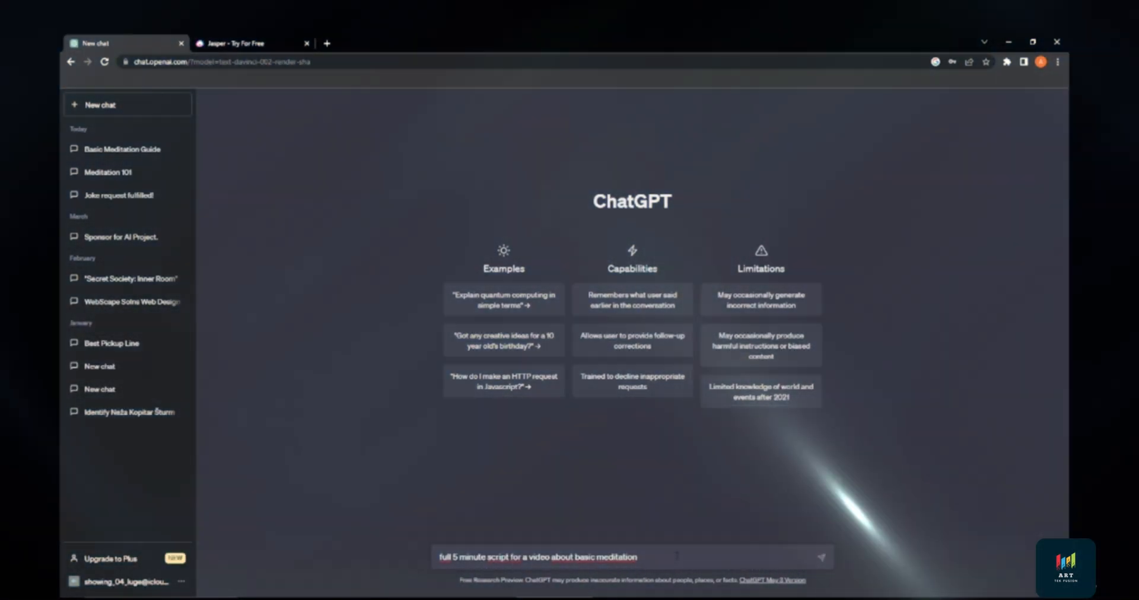
key("Return")
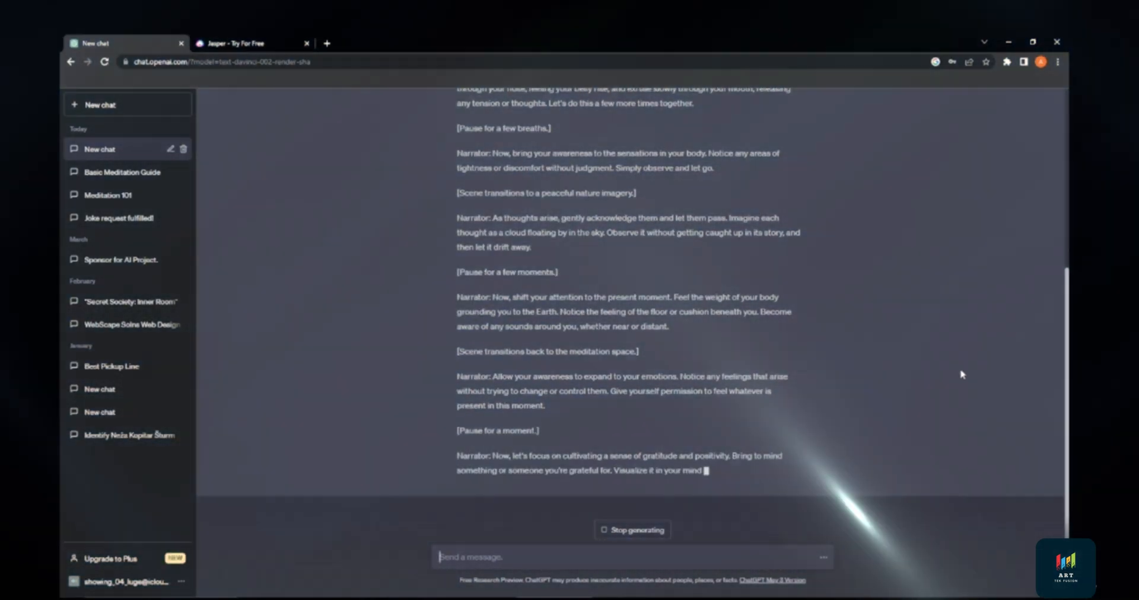
scroll(497, 260, "up", 5)
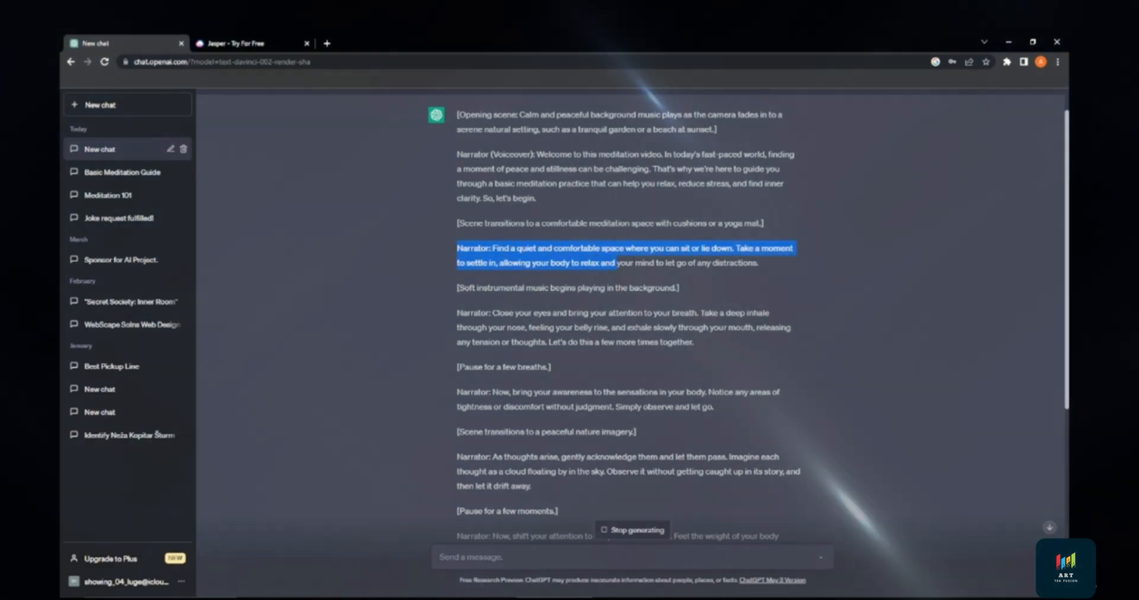
left_click_drag(617, 262, 882, 287)
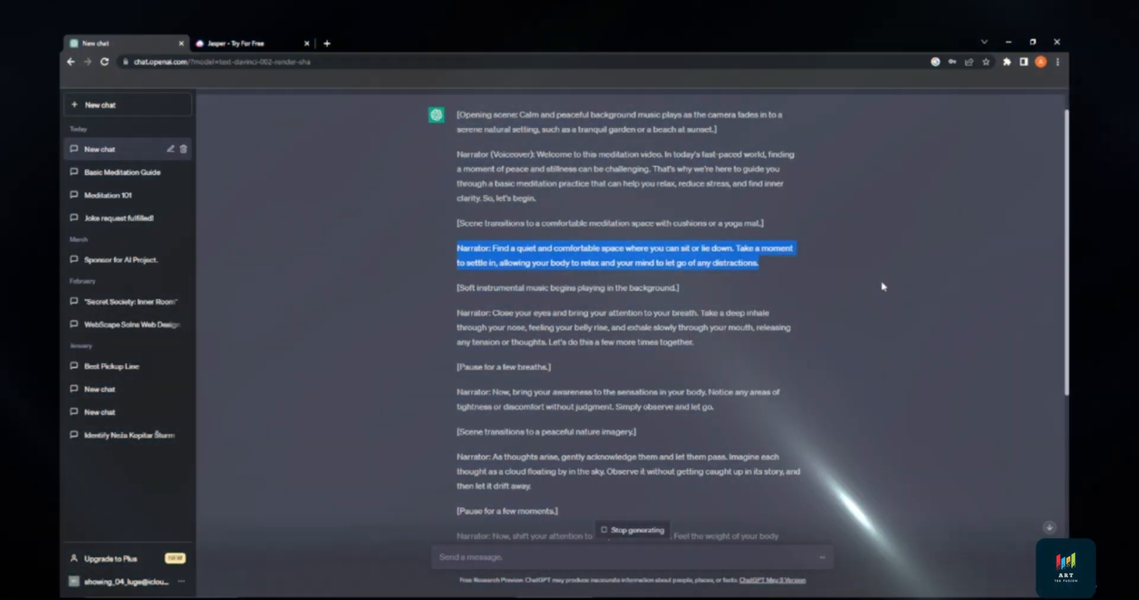
left_click(882, 287)
scroll(889, 293, "down", 7)
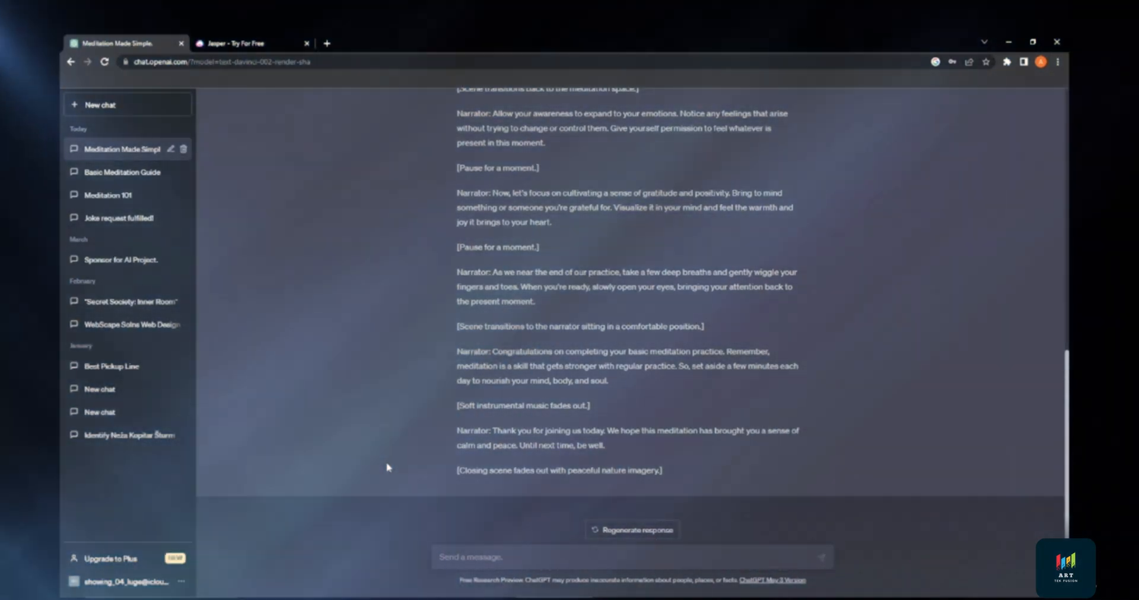
scroll(389, 467, "up", 4)
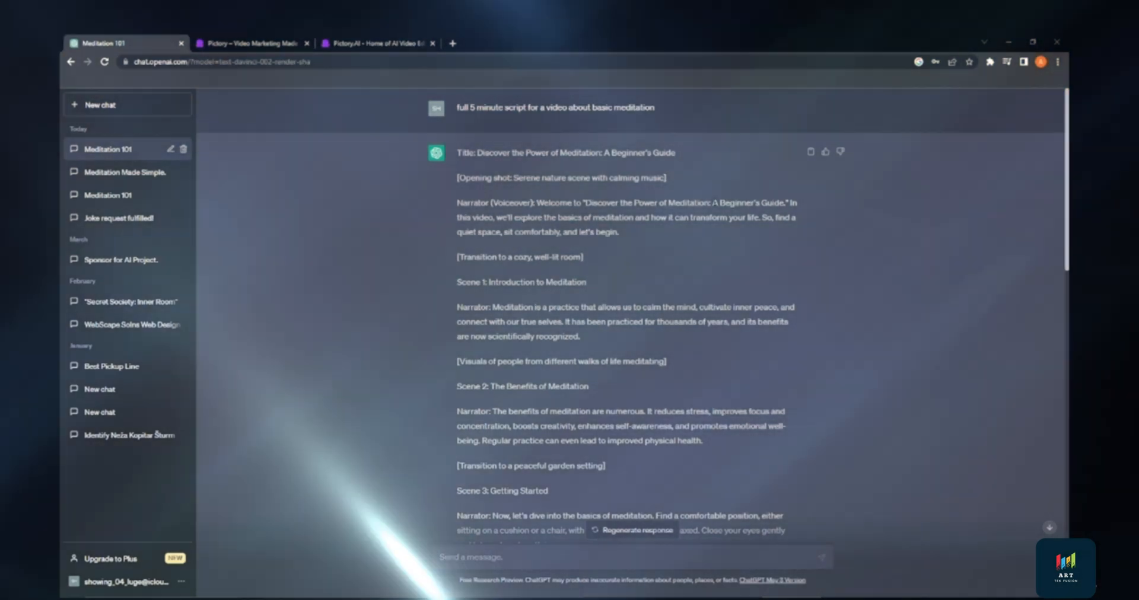
Step: Copy the script passage from "A Beginner's Guide" in the opening narration through the end of the Scene 1 narration
left_click_drag(713, 203, 807, 260)
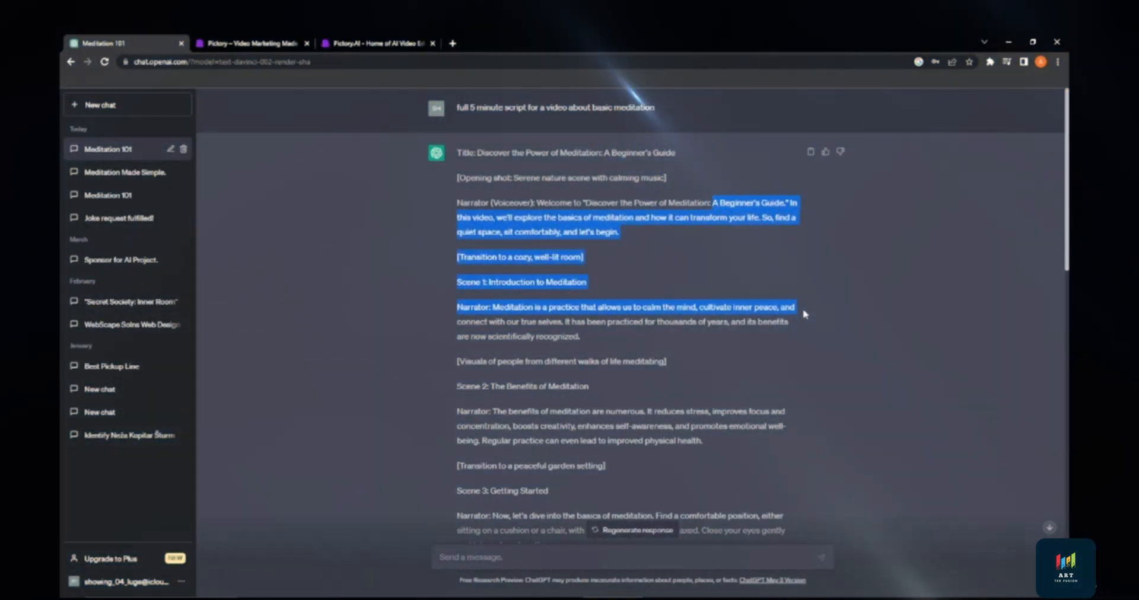
left_click_drag(805, 314, 632, 336)
right_click(632, 317)
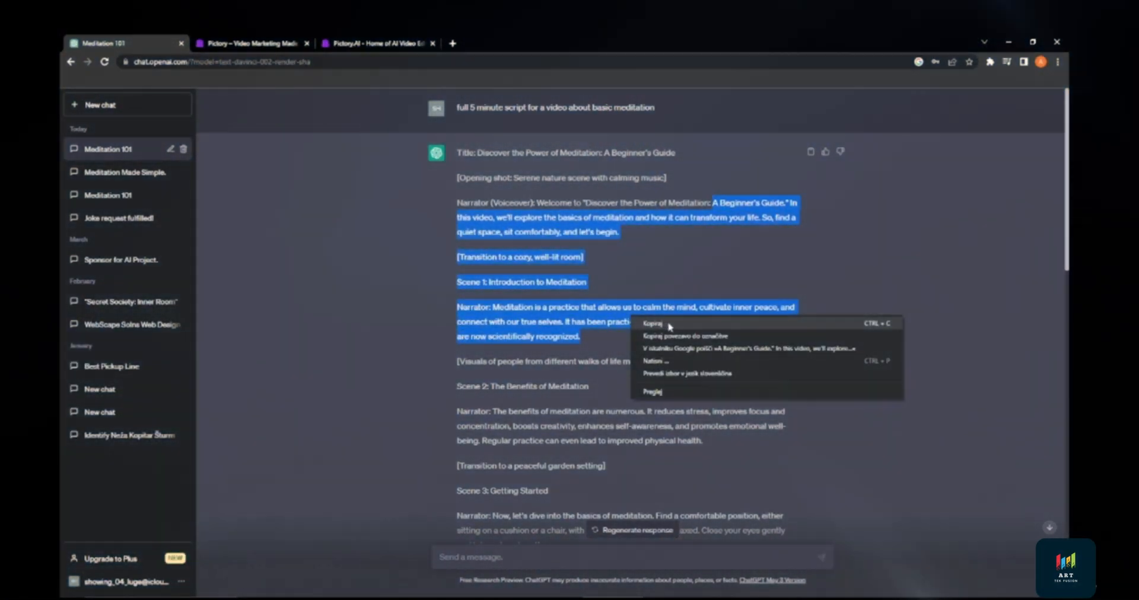
left_click(652, 323)
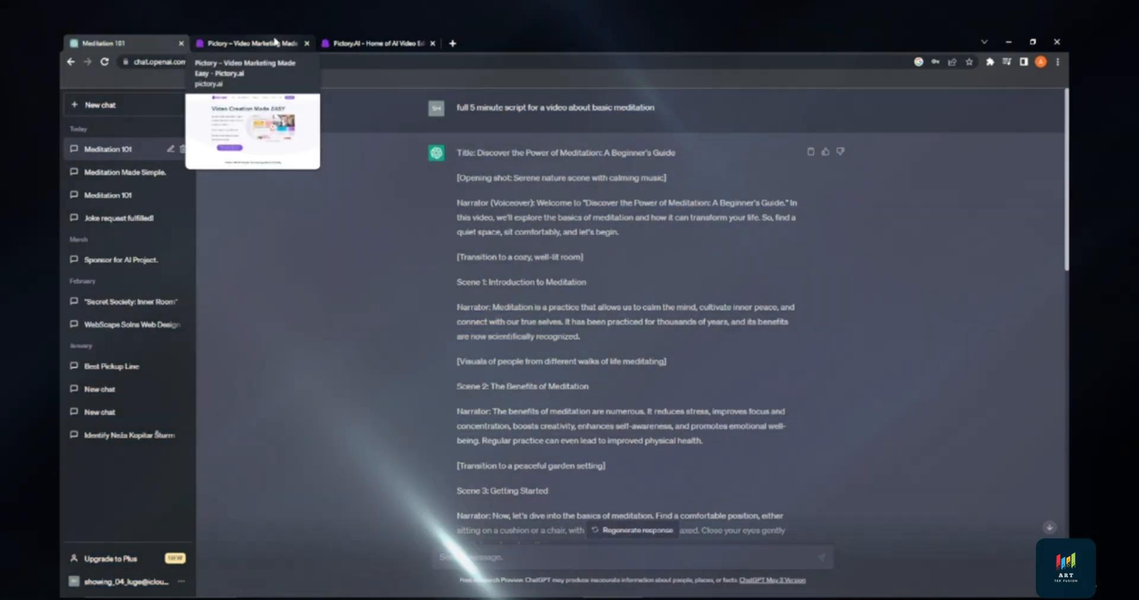
Step: Switch to the Pictory homepage and look over its testimonials and the features of its video marketing toolkit
left_click(275, 42)
scroll(967, 255, "down", 6)
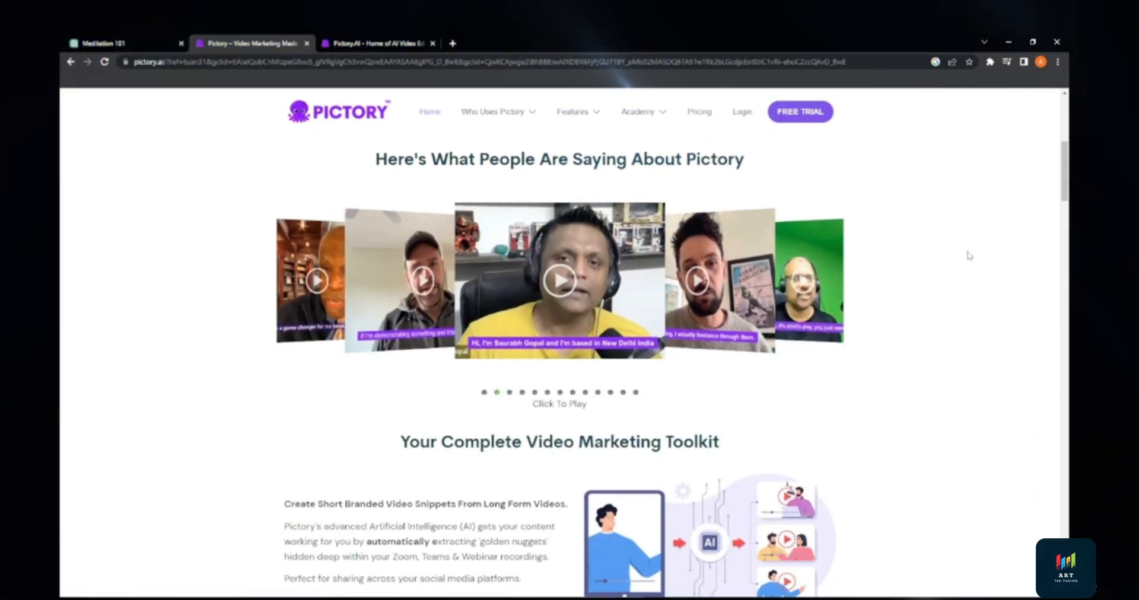
scroll(968, 255, "down", 3)
scroll(969, 255, "down", 5)
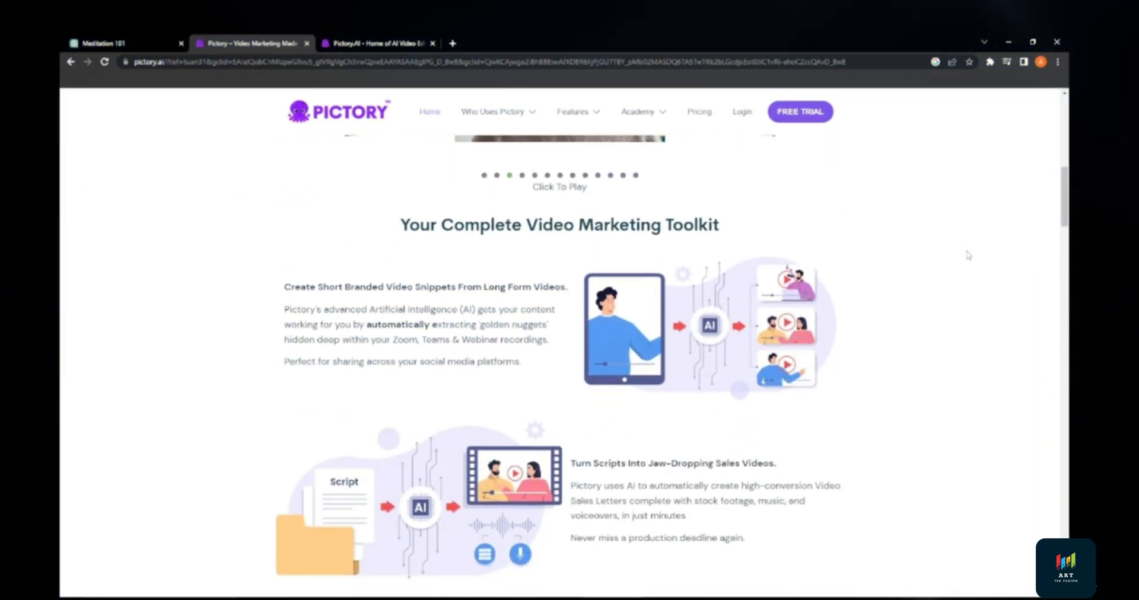
scroll(968, 255, "down", 4)
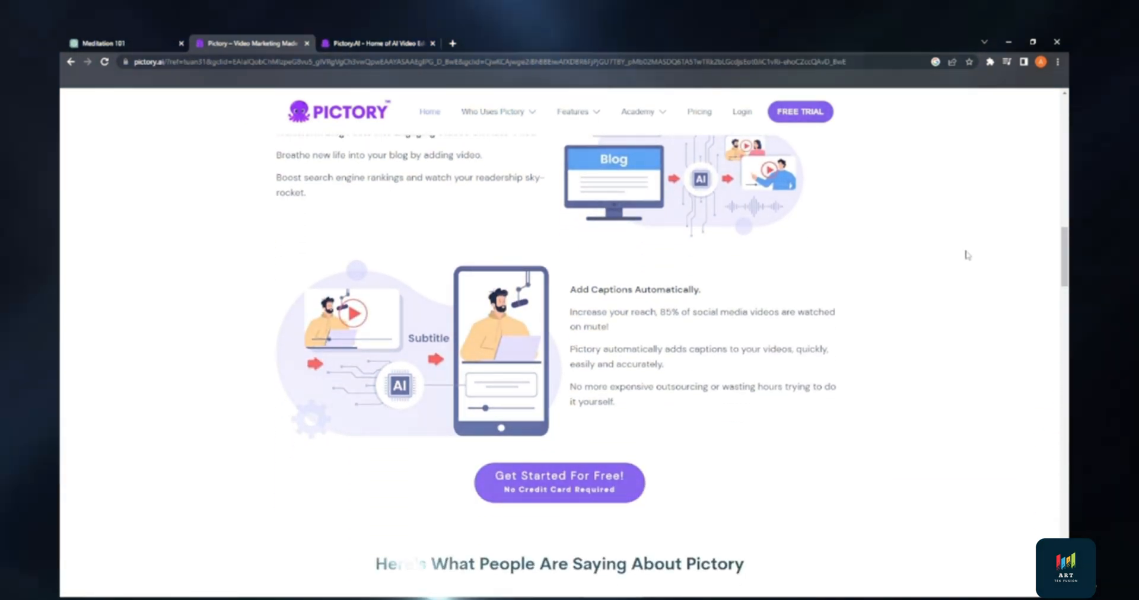
scroll(967, 255, "up", 10)
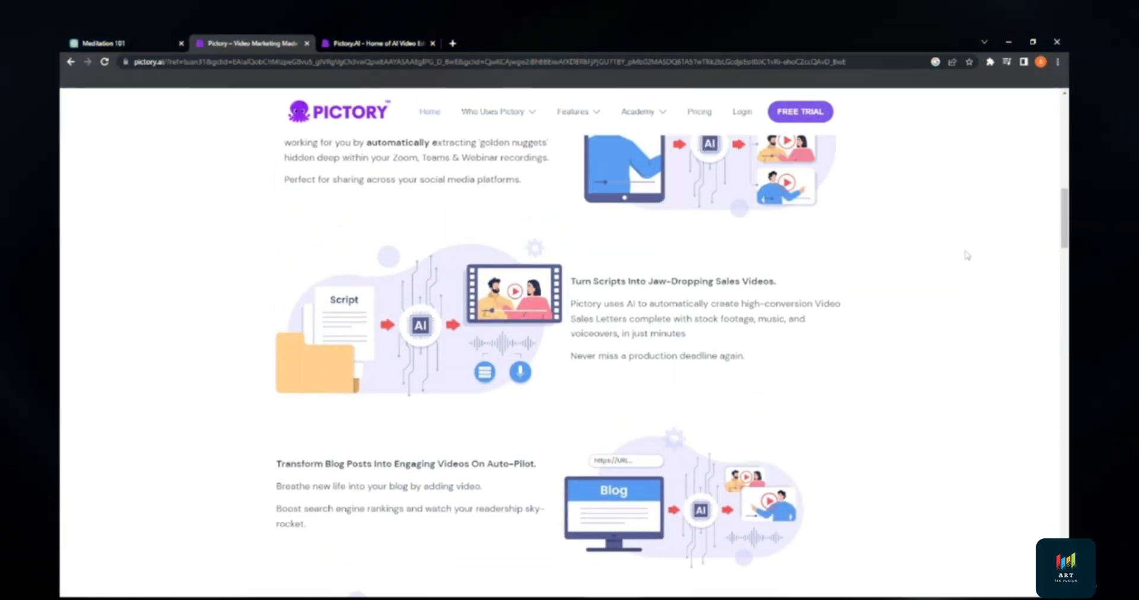
scroll(967, 255, "up", 10)
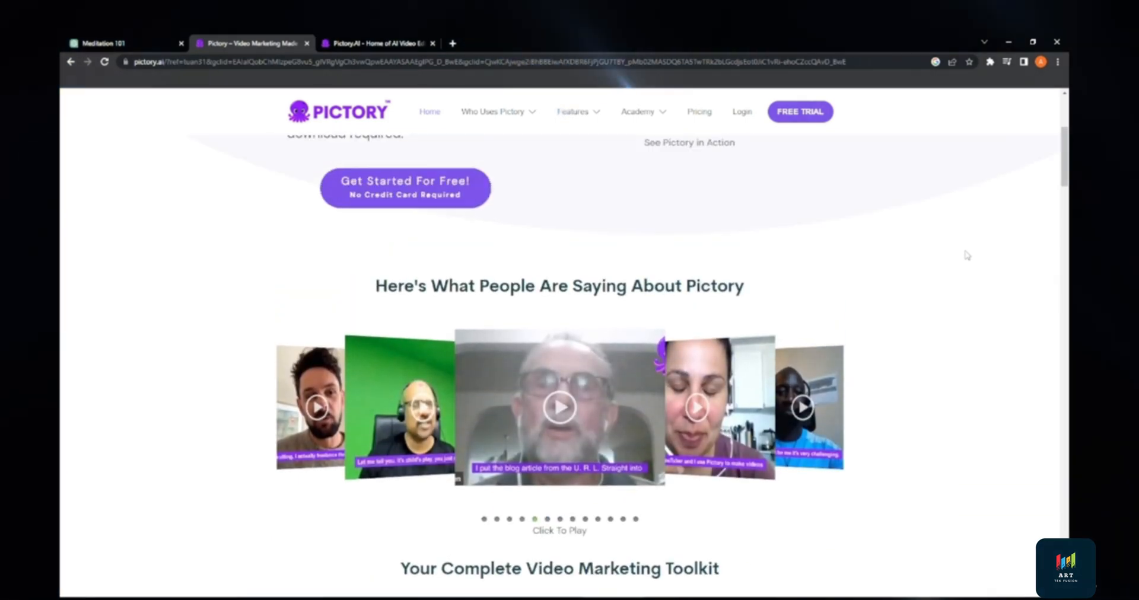
scroll(966, 255, "up", 1)
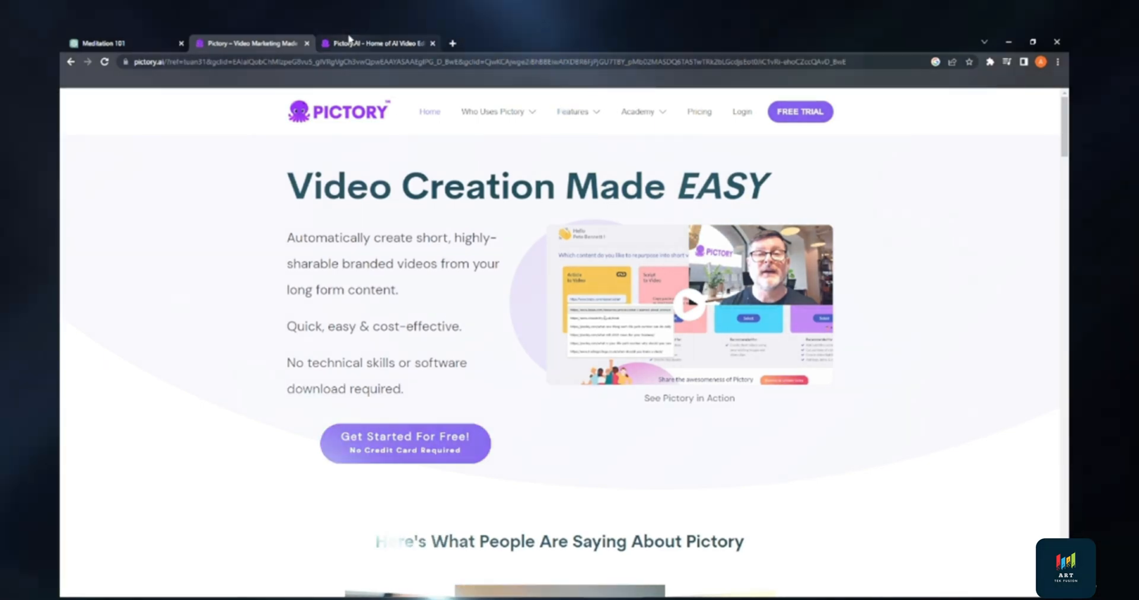
Step: Switch to the Pictory web app, start a Script to Video project and place the meditation script in the script editor
left_click(350, 41)
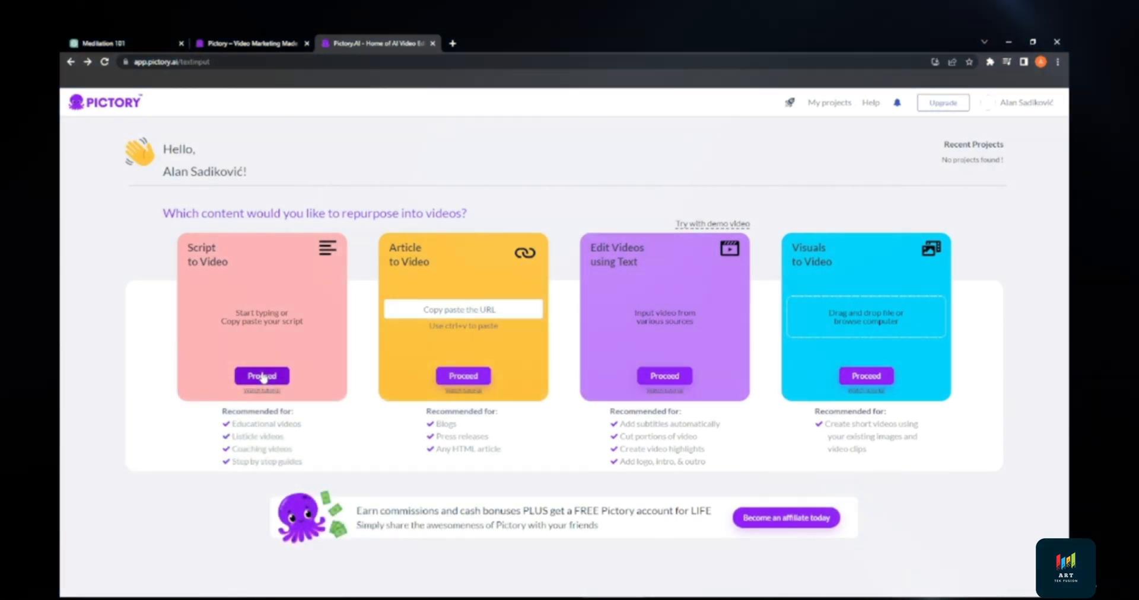
left_click(263, 377)
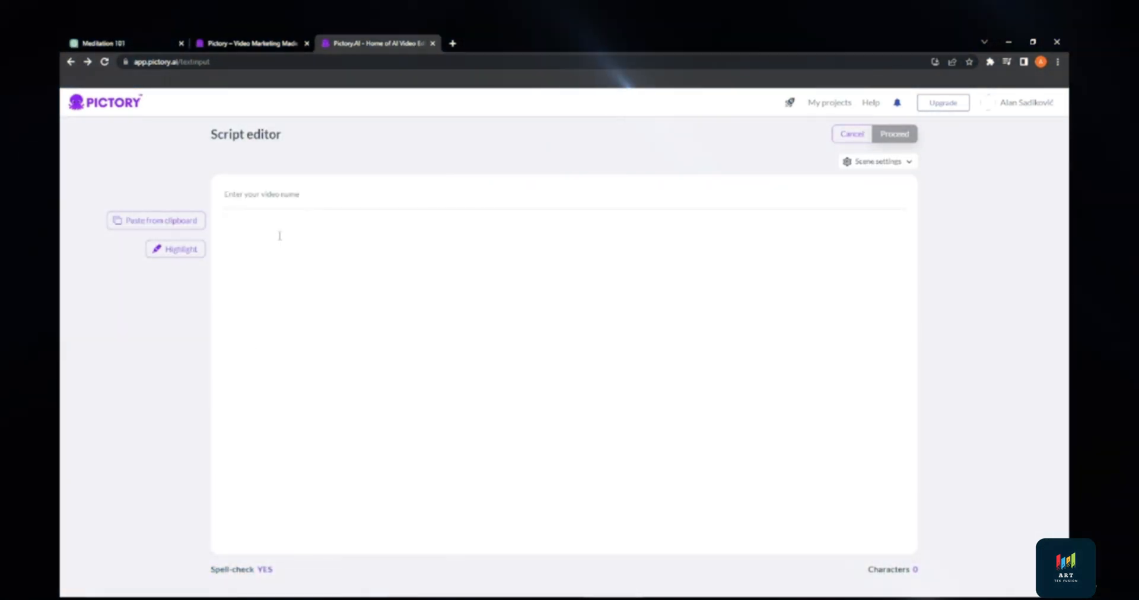
left_click(514, 231)
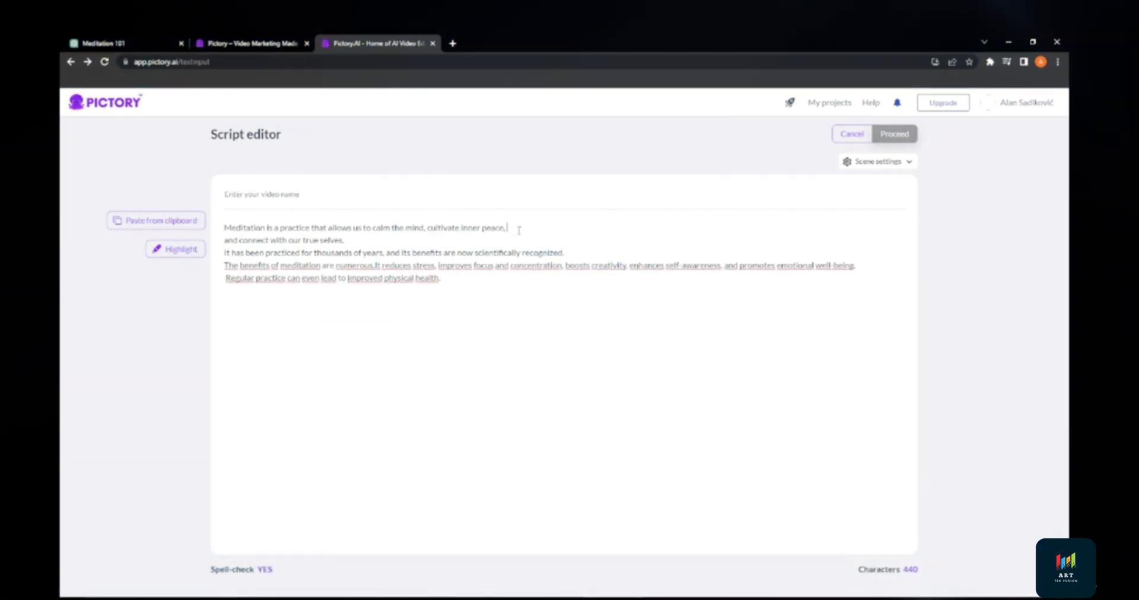
Step: Separate the sentences of the meditation script with blank lines and proceed to the template selection
key("Return")
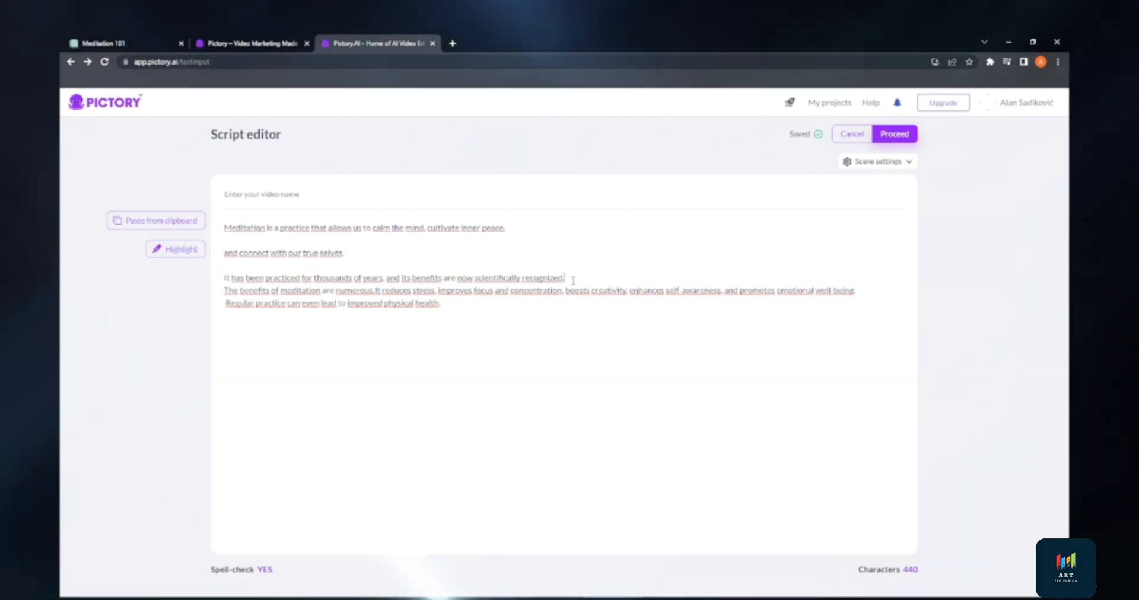
key("Return")
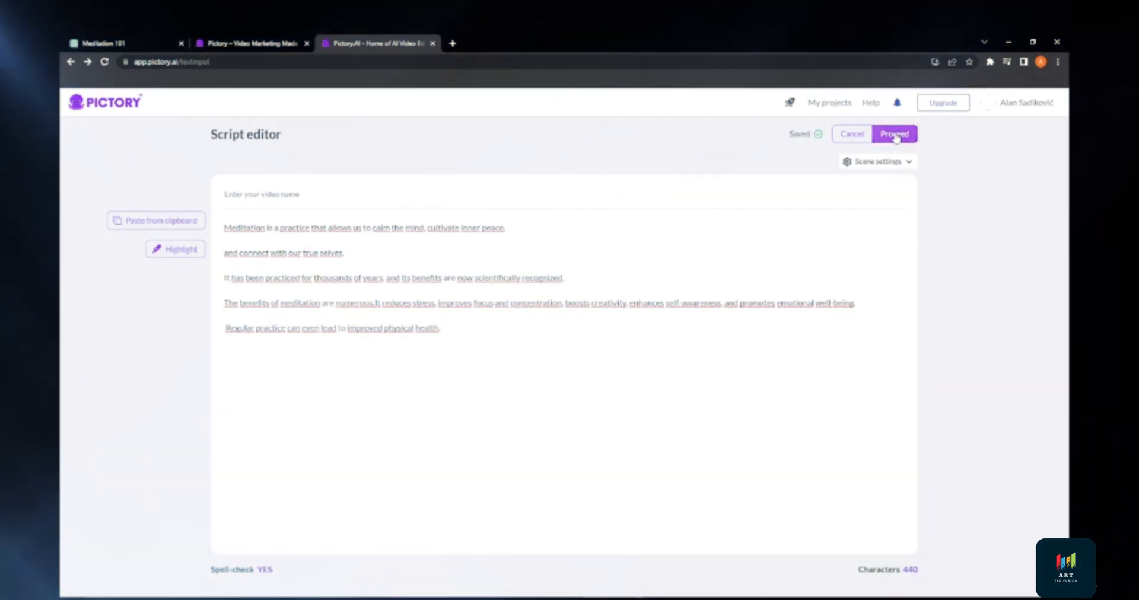
left_click(895, 134)
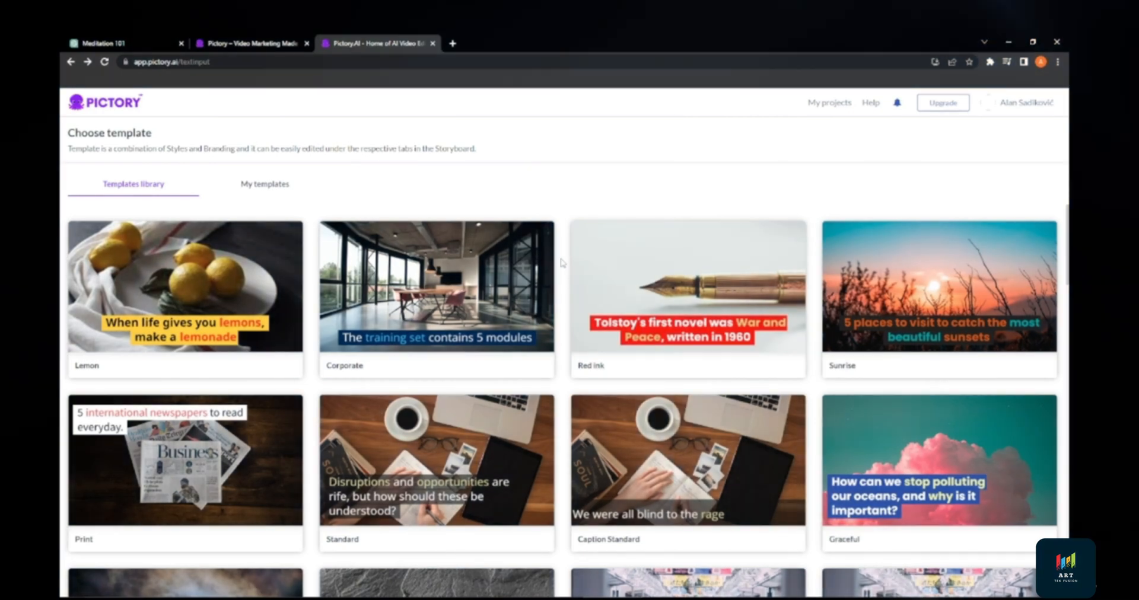
Step: Browse the template library and apply the Party template with the 16:9 aspect ratio
scroll(563, 263, "down", 5)
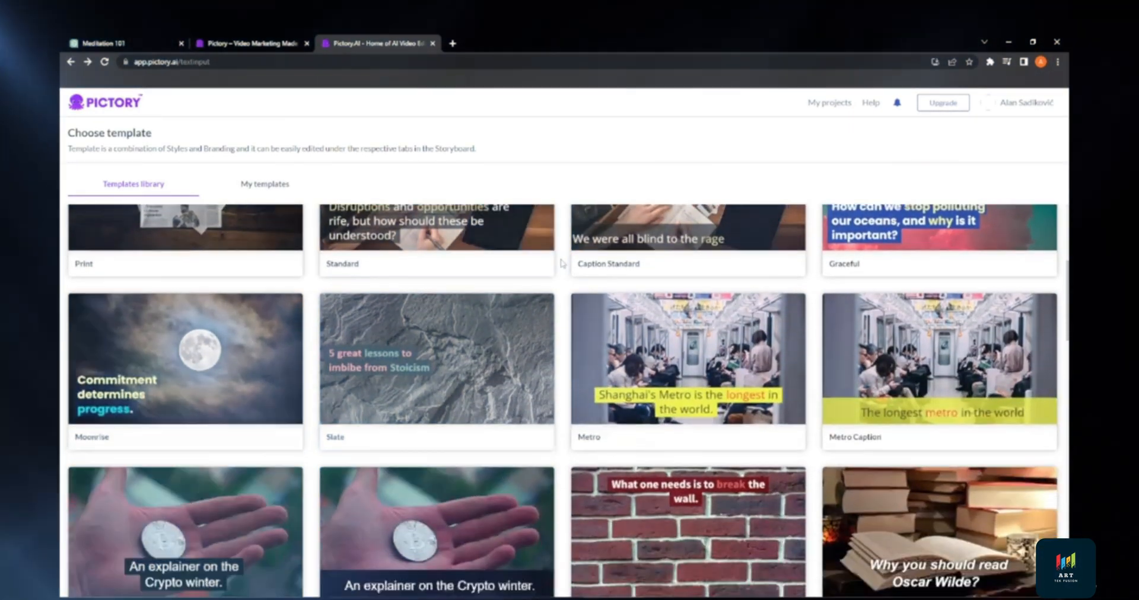
scroll(562, 263, "down", 7)
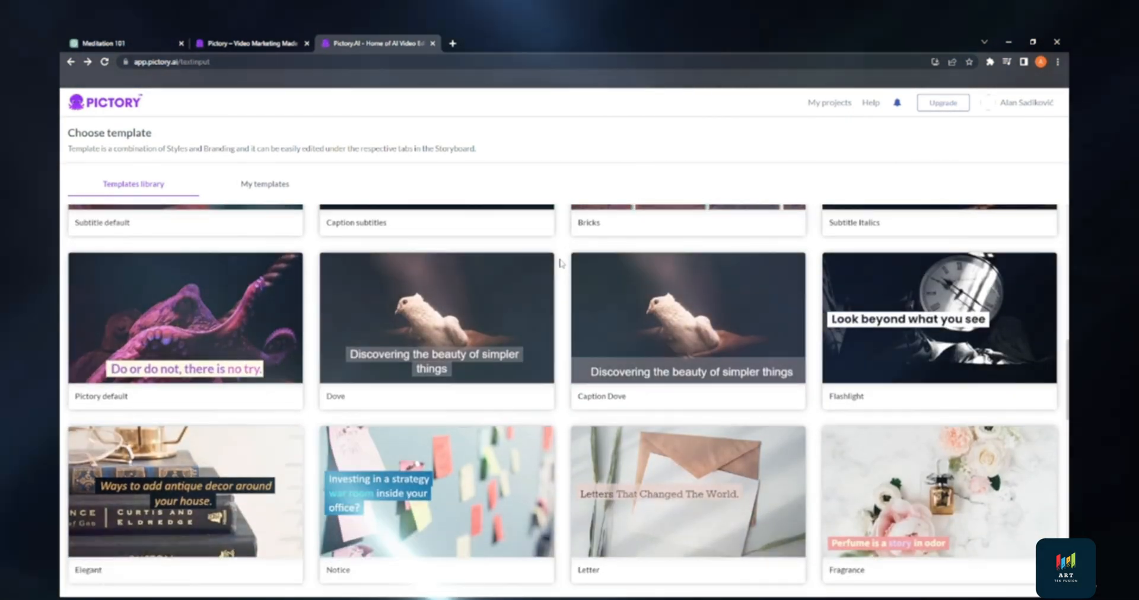
scroll(561, 262, "down", 6)
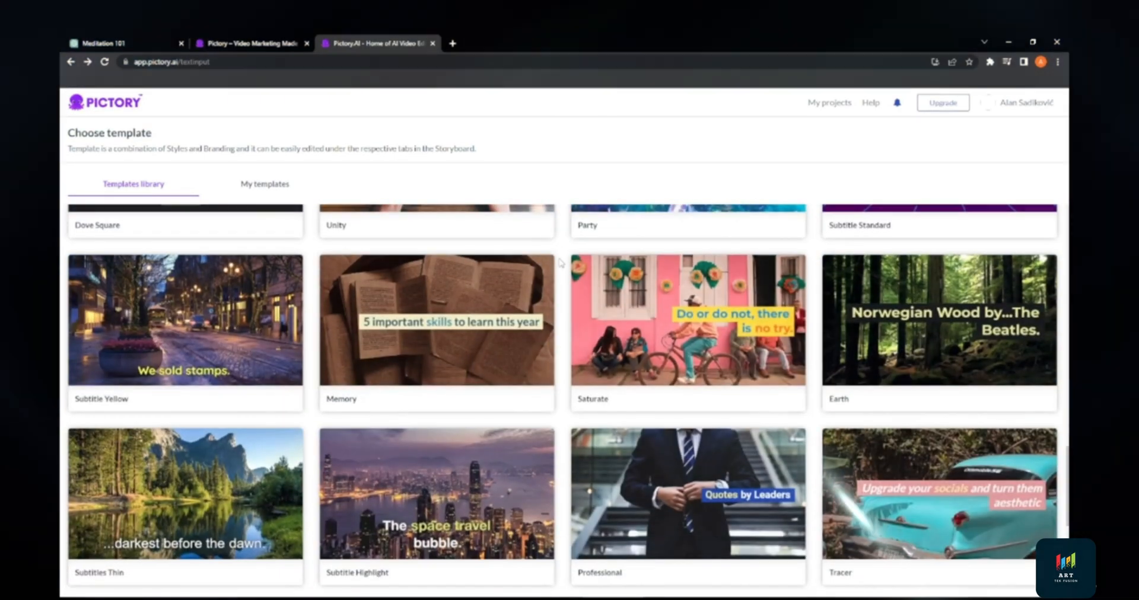
scroll(560, 263, "up", 3)
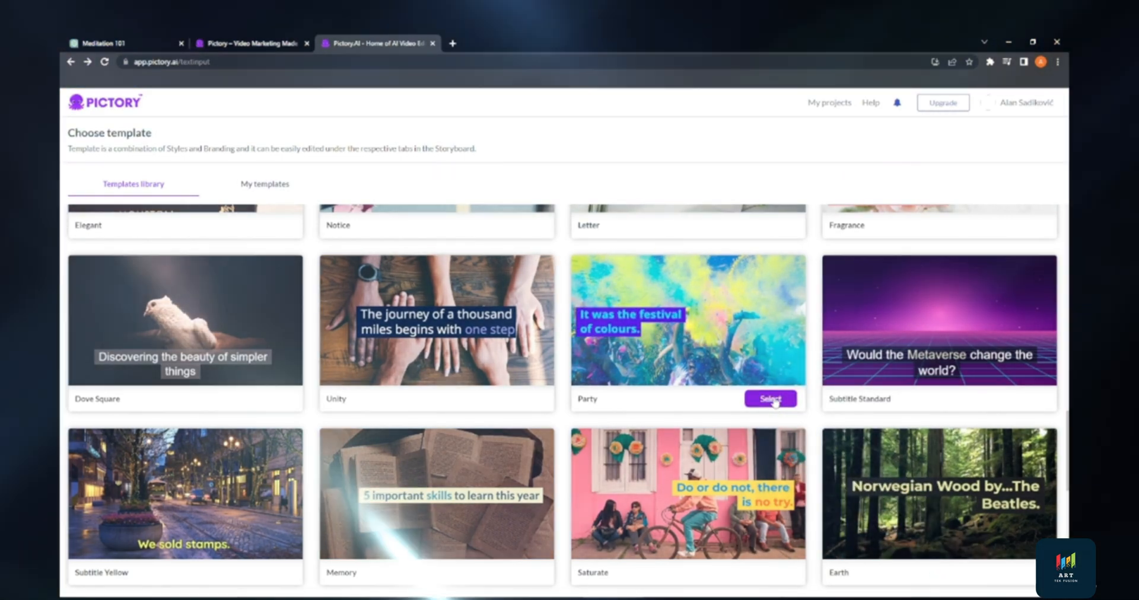
left_click(772, 402)
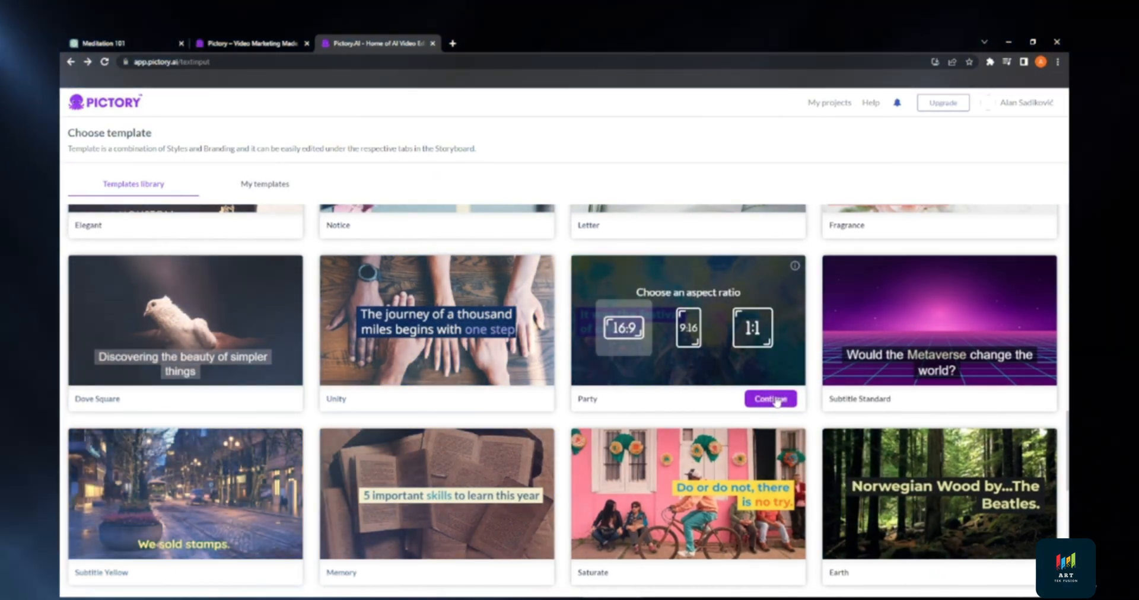
left_click(771, 399)
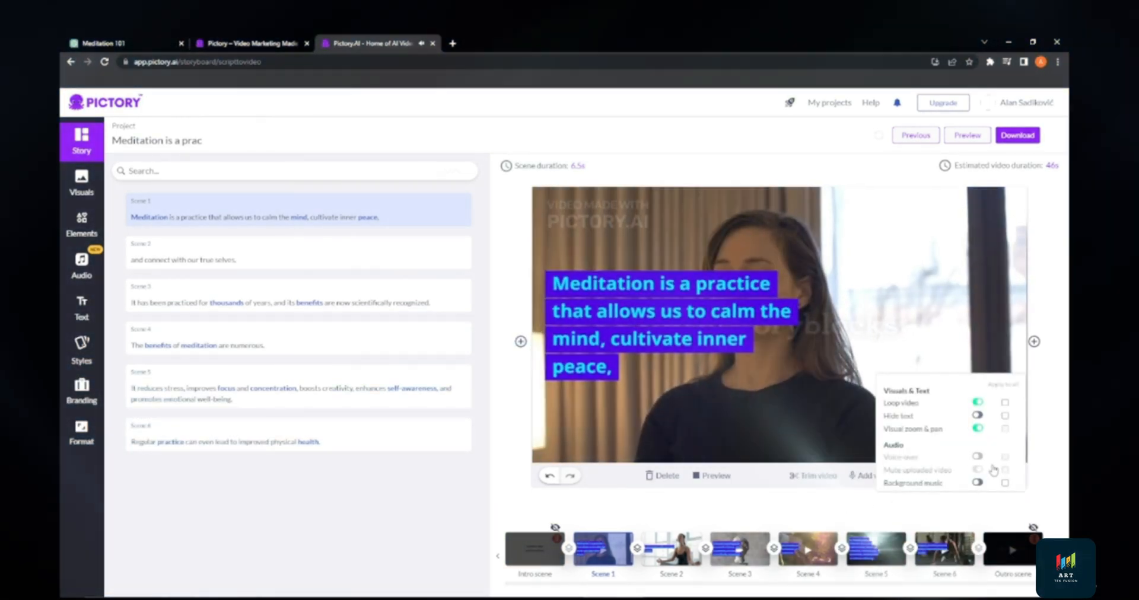
Step: Toggle the background music setting for scene 1 and select scene 2 in the storyboard
left_click(977, 483)
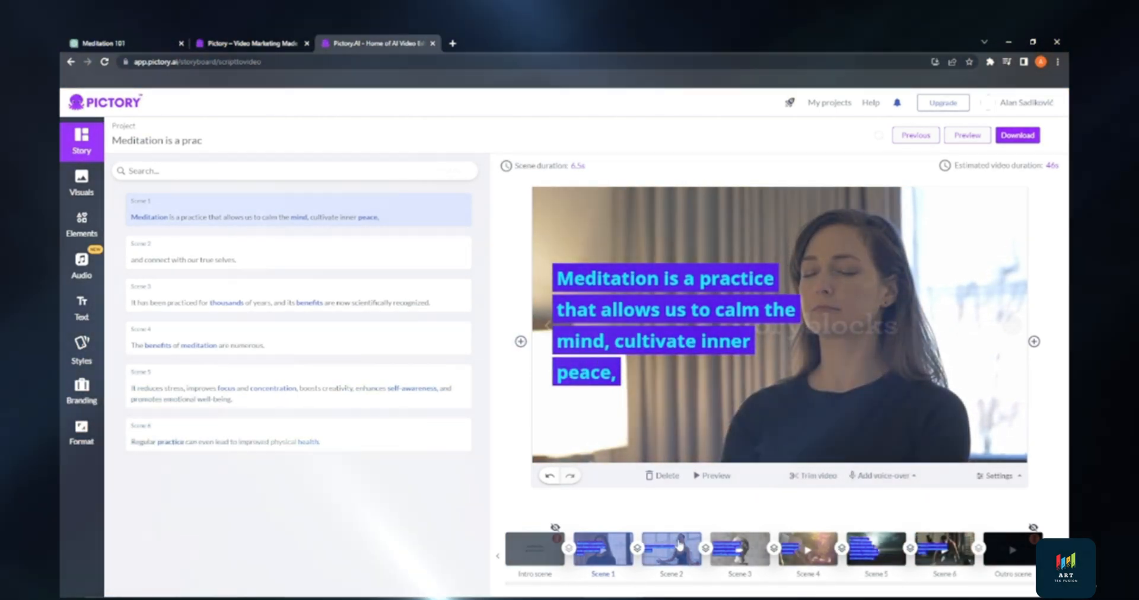
left_click(679, 544)
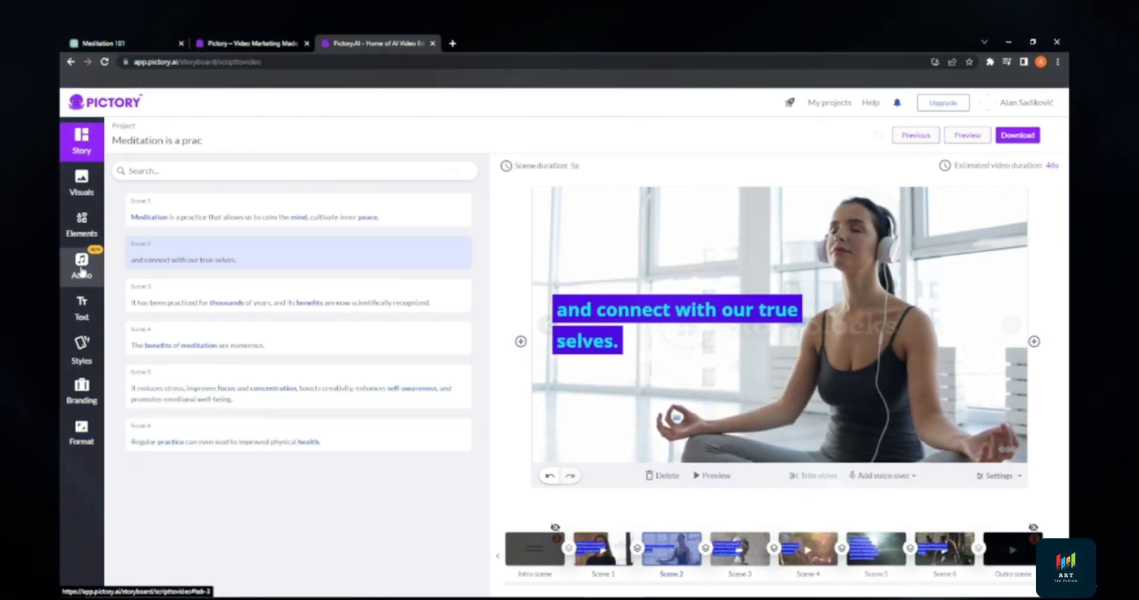
Step: Browse the available background music tracks for the meditation video
left_click(82, 265)
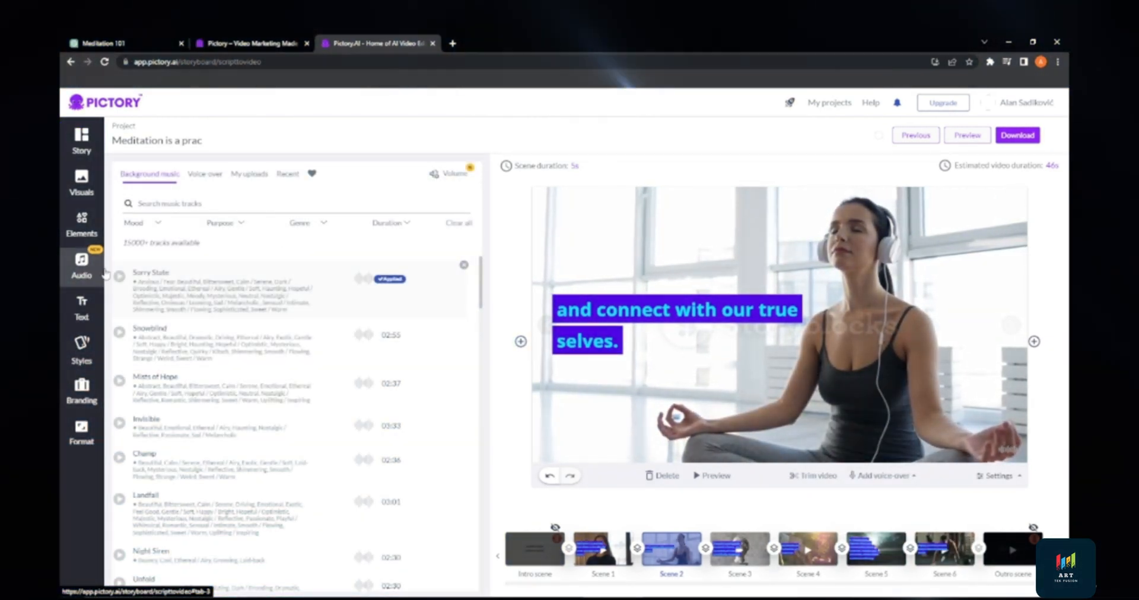
scroll(244, 313, "down", 3)
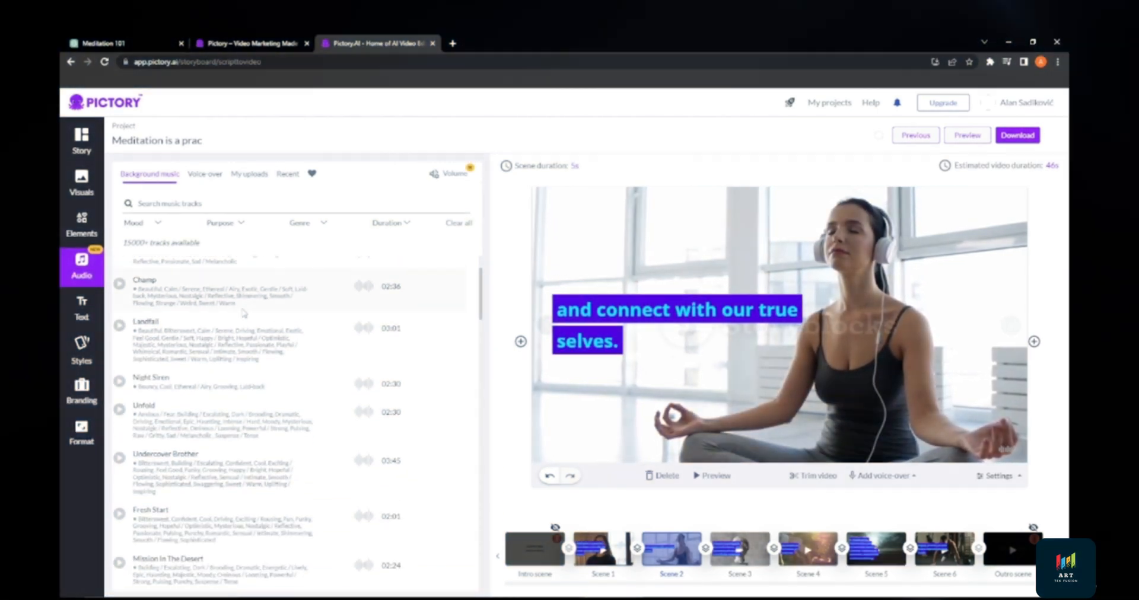
scroll(244, 312, "down", 5)
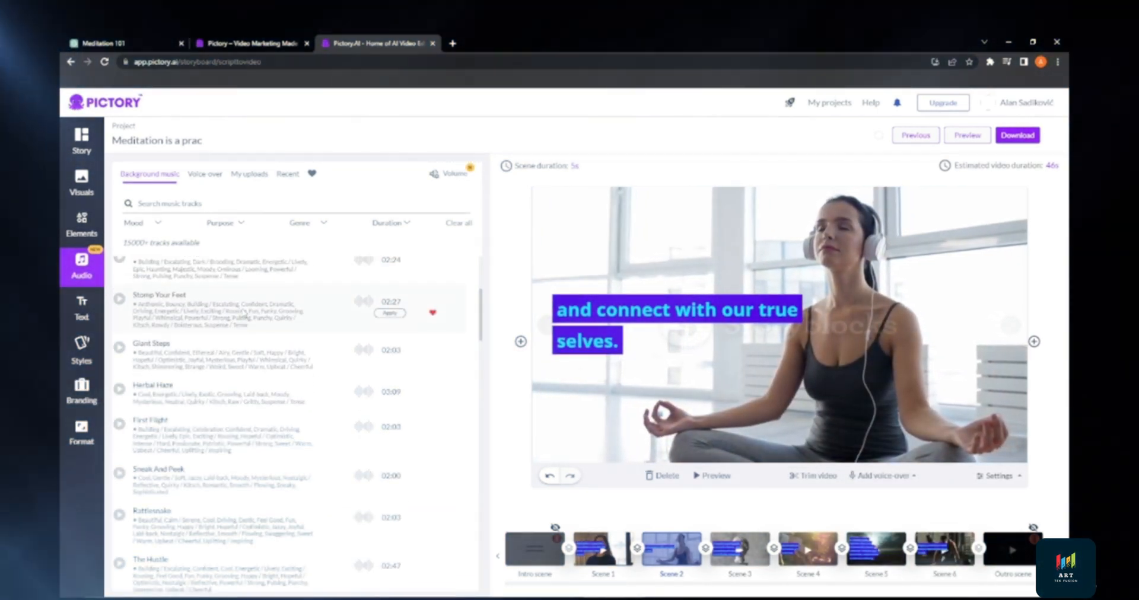
scroll(244, 313, "up", 5)
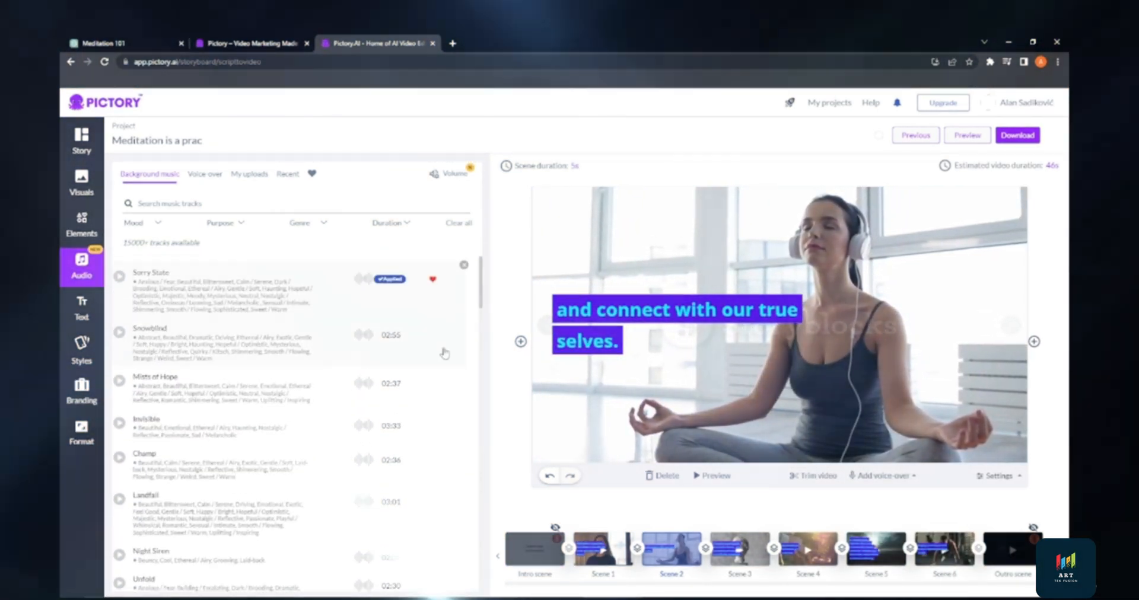
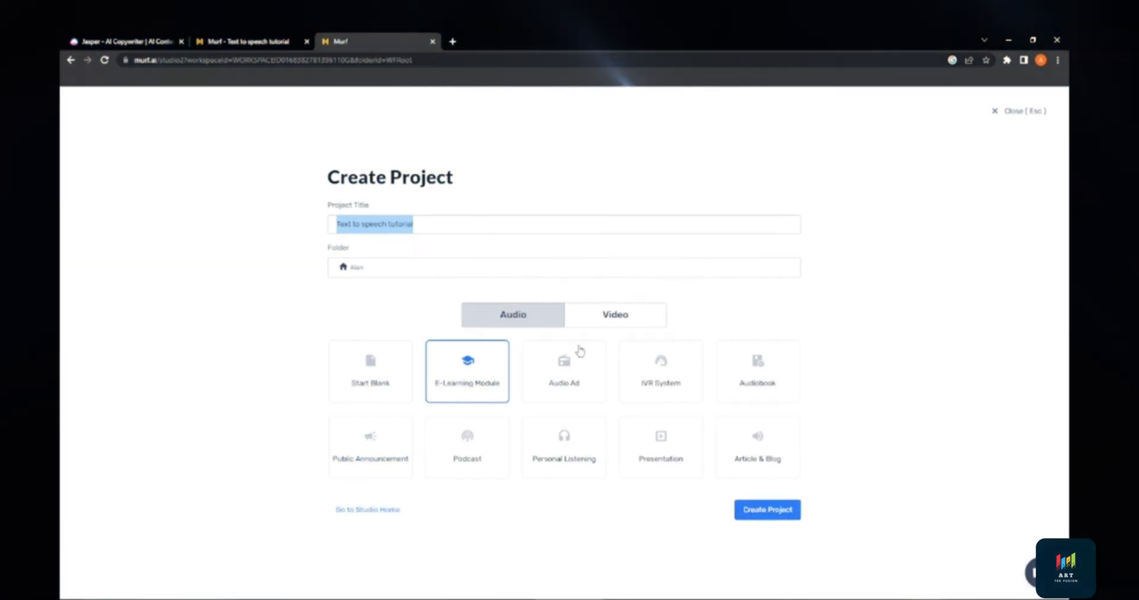
Step: Switch to the Murf project "Text to speech tutorial" and enter "social media can be a great way to connect with customers" in its text block
left_click(433, 41)
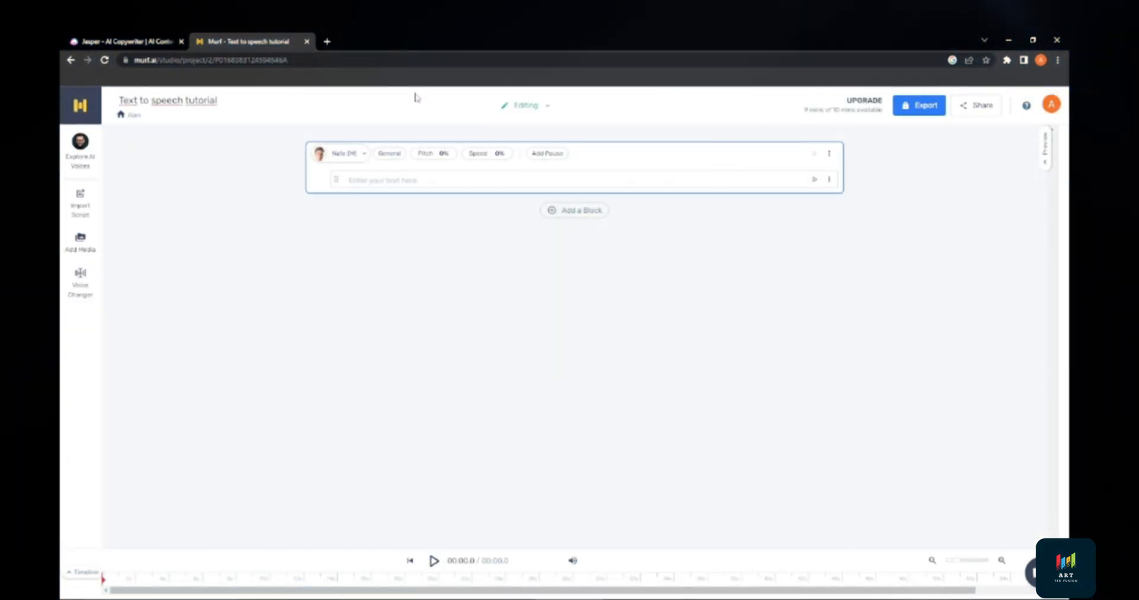
left_click(364, 180)
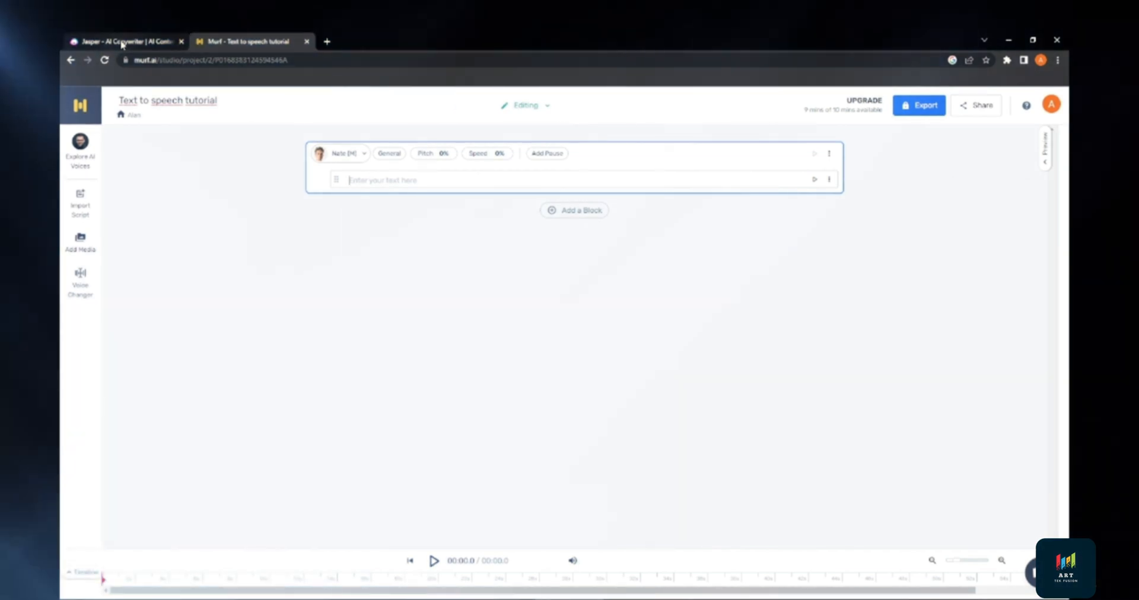
left_click(122, 43)
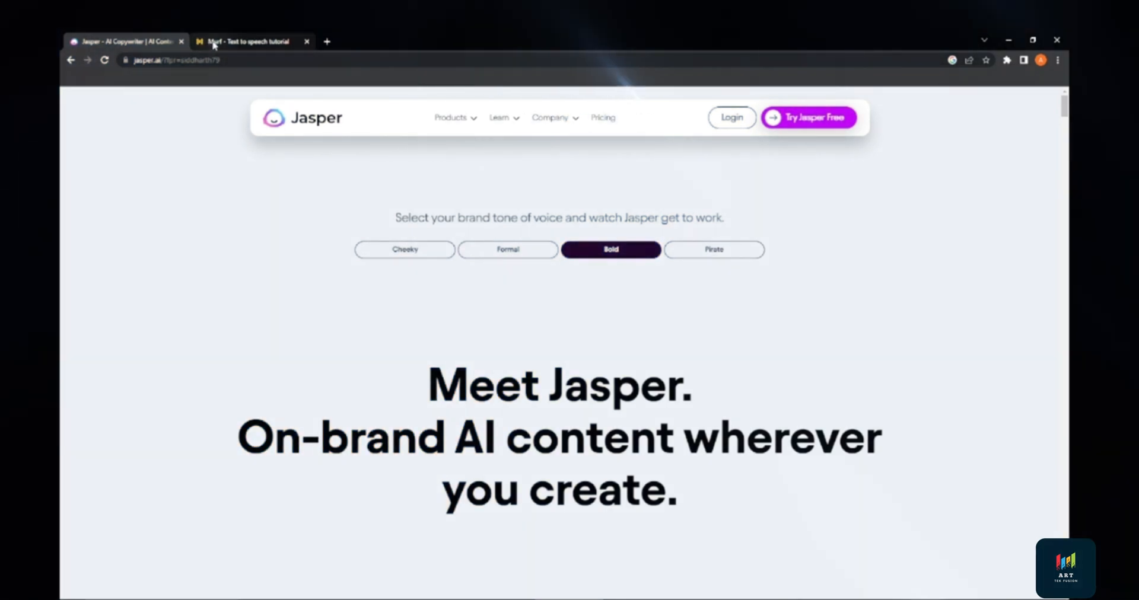
left_click(213, 43)
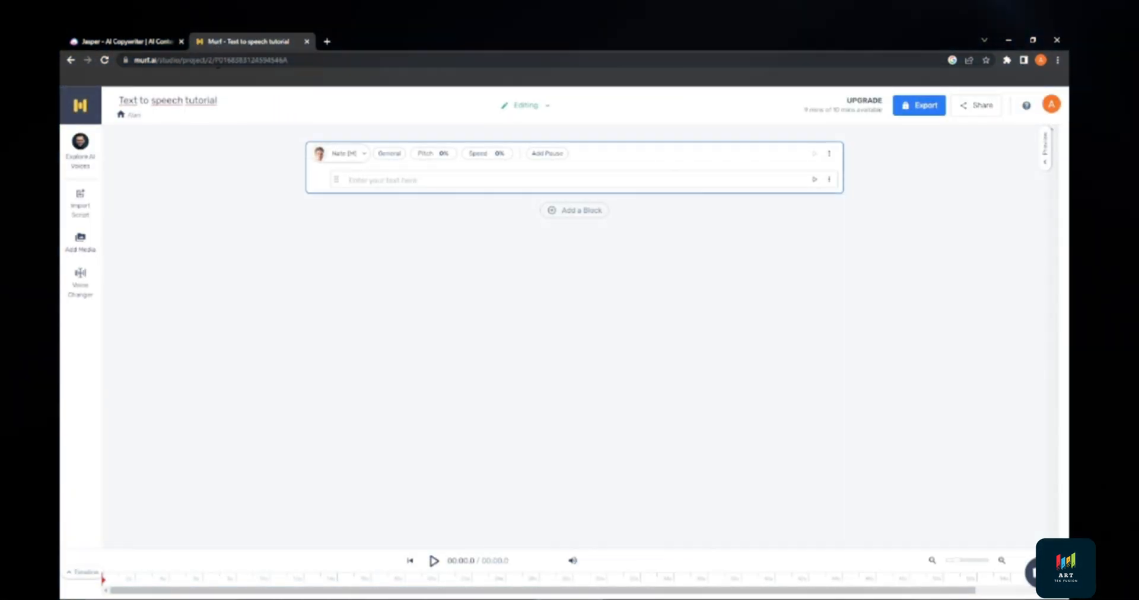
left_click(350, 179)
type("social media can be a great way to connect with customers")
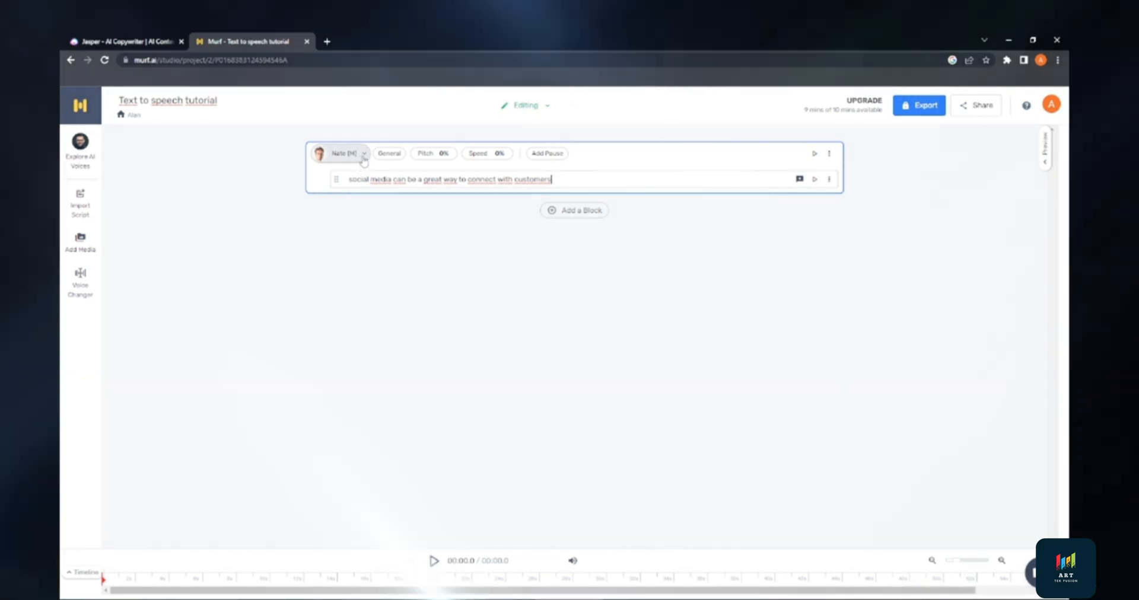
Step: Look through the English voices available for the text block and close the voice selection without changing the voice
left_click(363, 158)
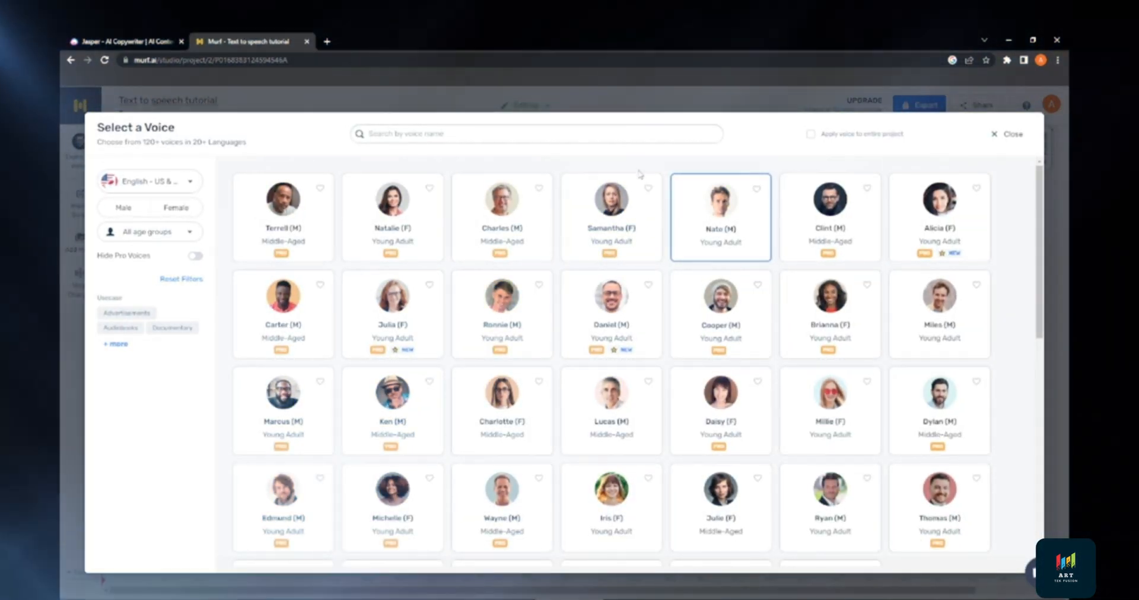
mouse_move(711, 198)
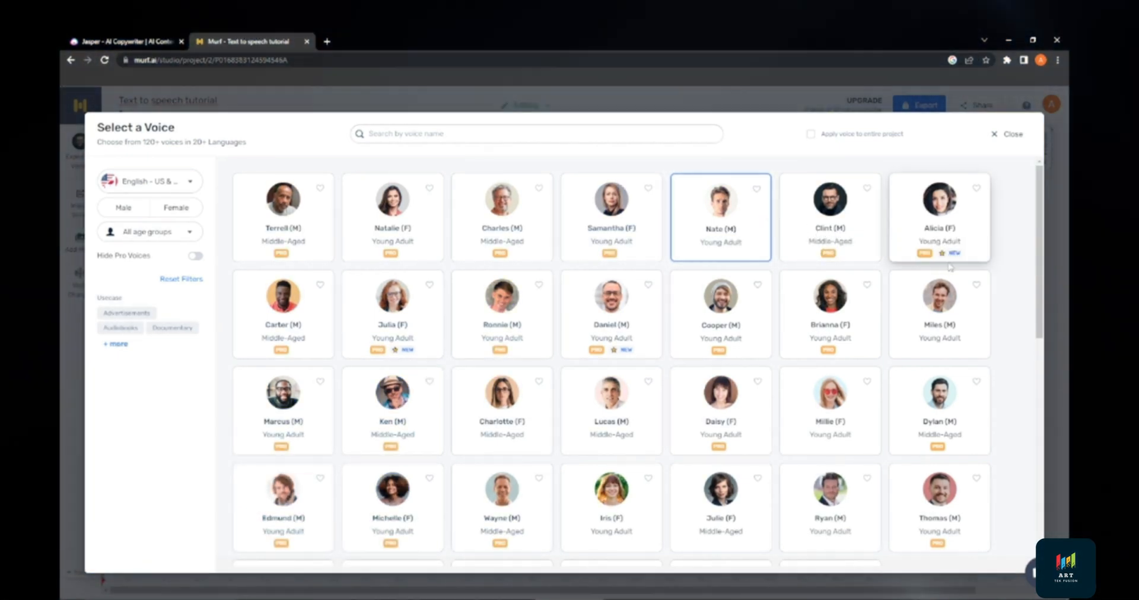
mouse_move(906, 349)
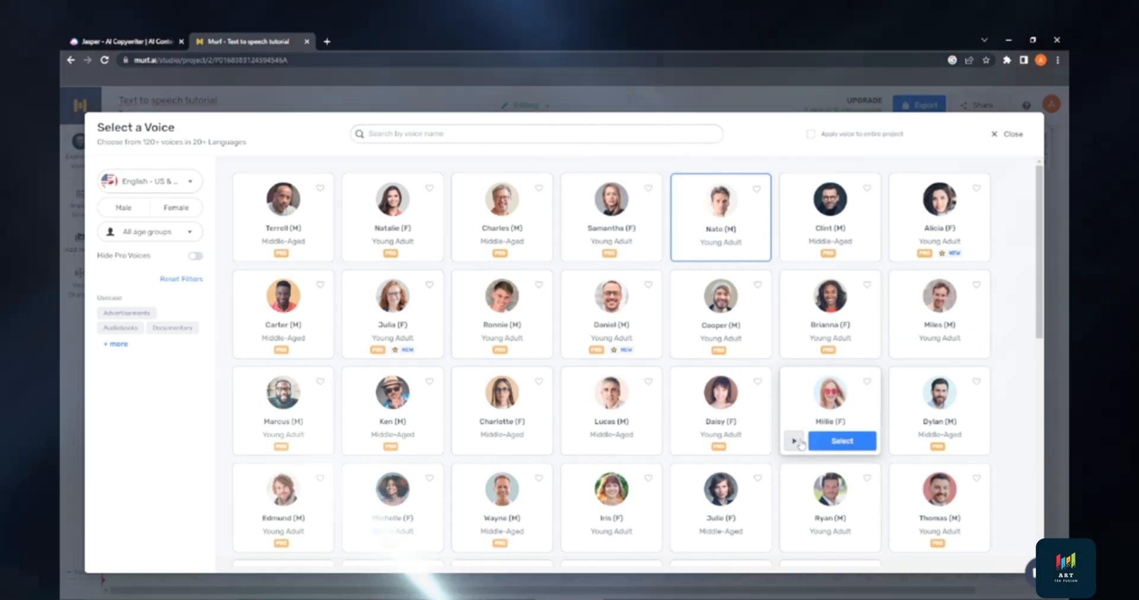
mouse_move(682, 541)
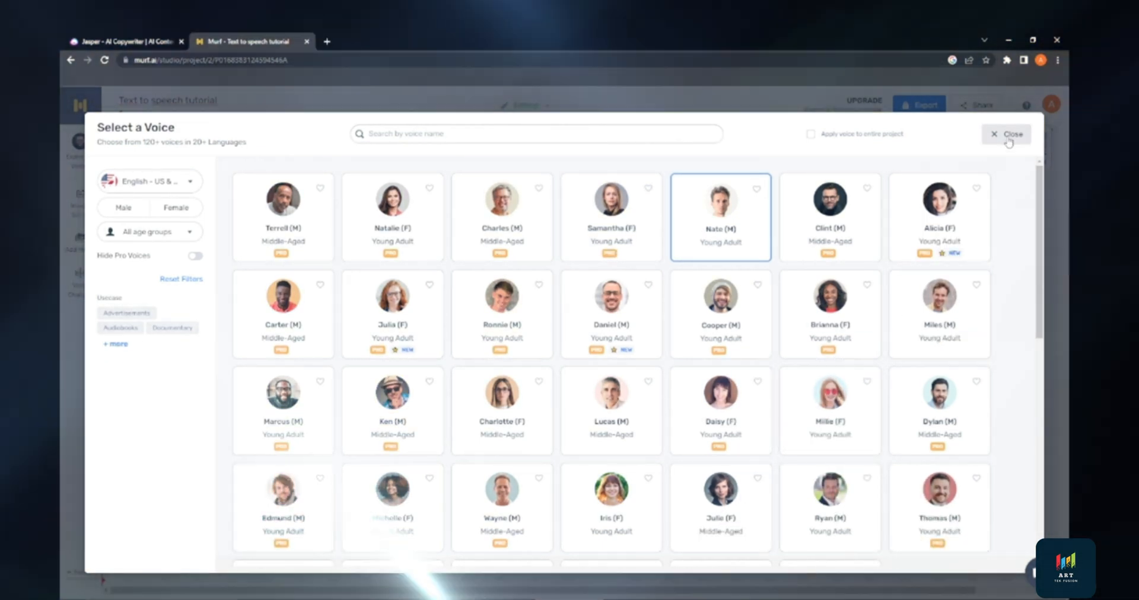
left_click(1002, 136)
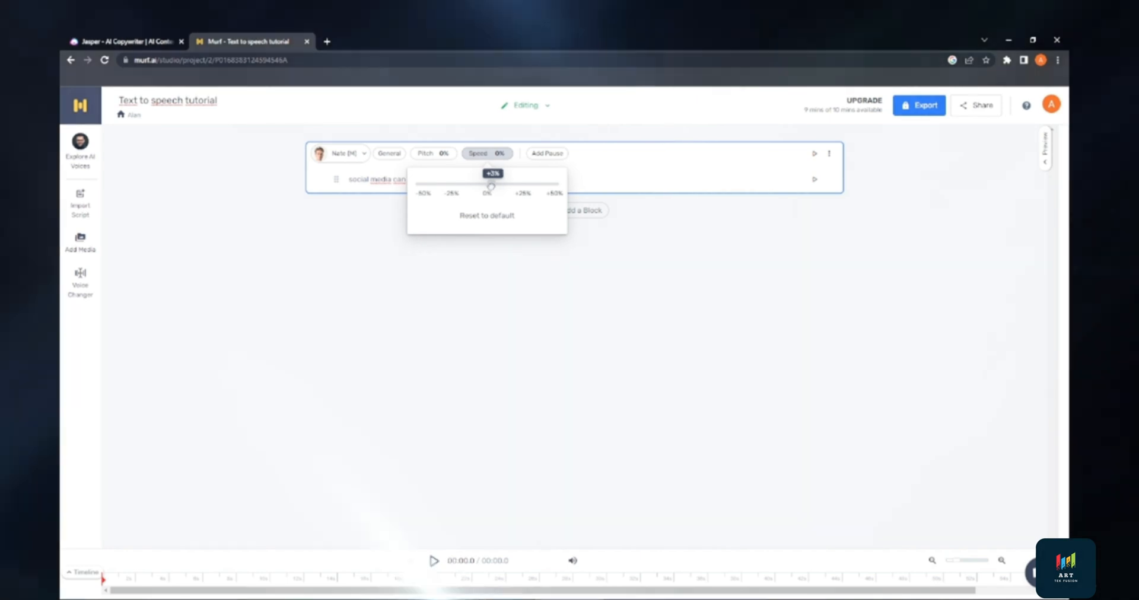
Step: Add a second text block and set the first block's speech speed to +25%
left_click_drag(491, 186, 492, 186)
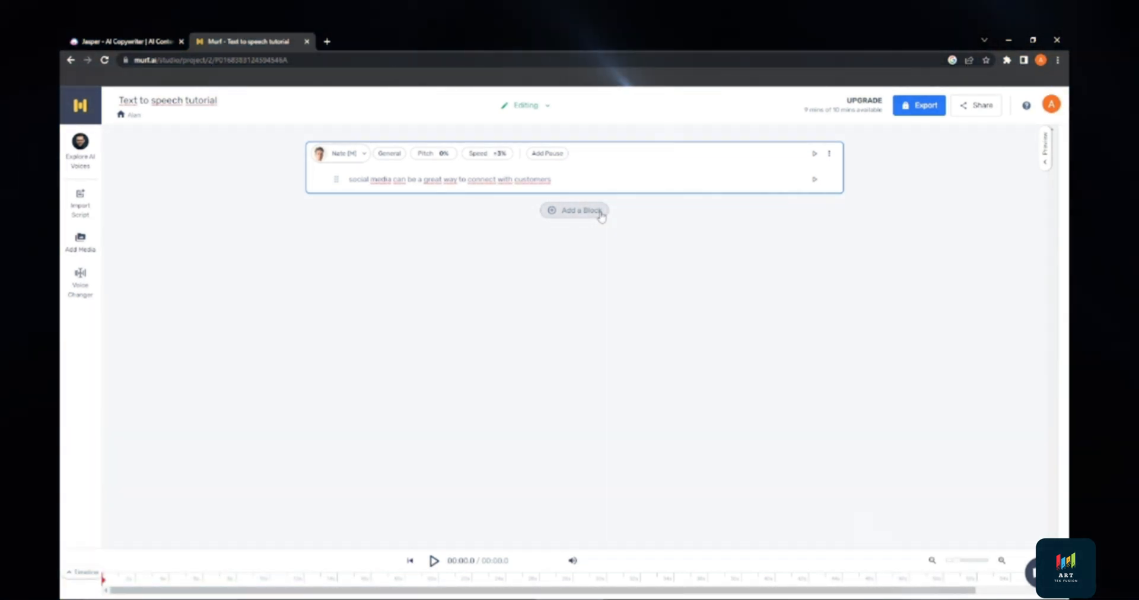
left_click(601, 216)
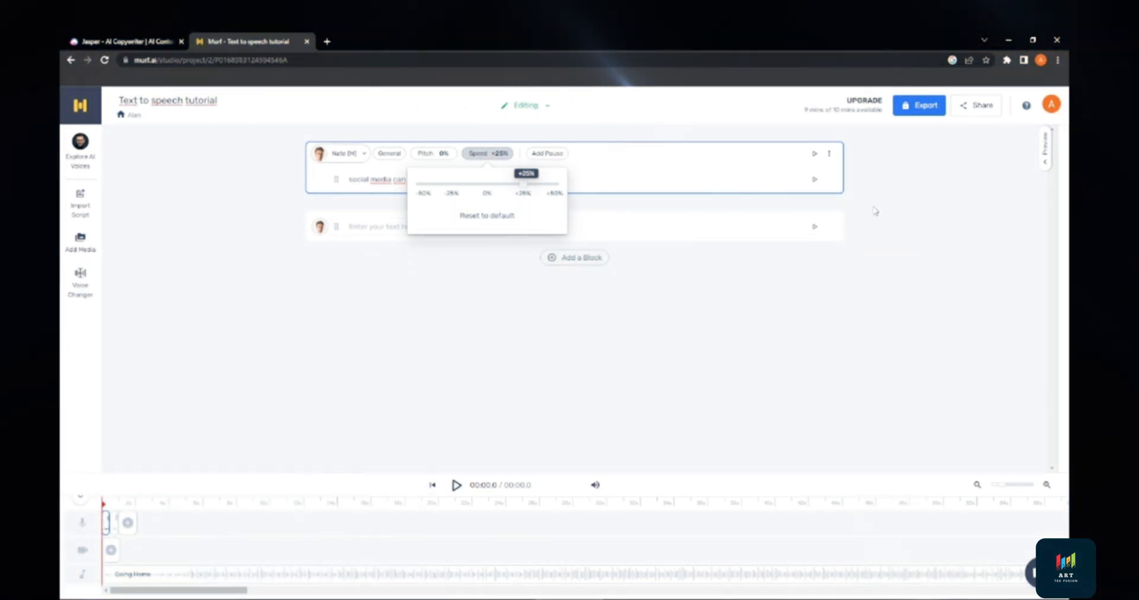
left_click(860, 194)
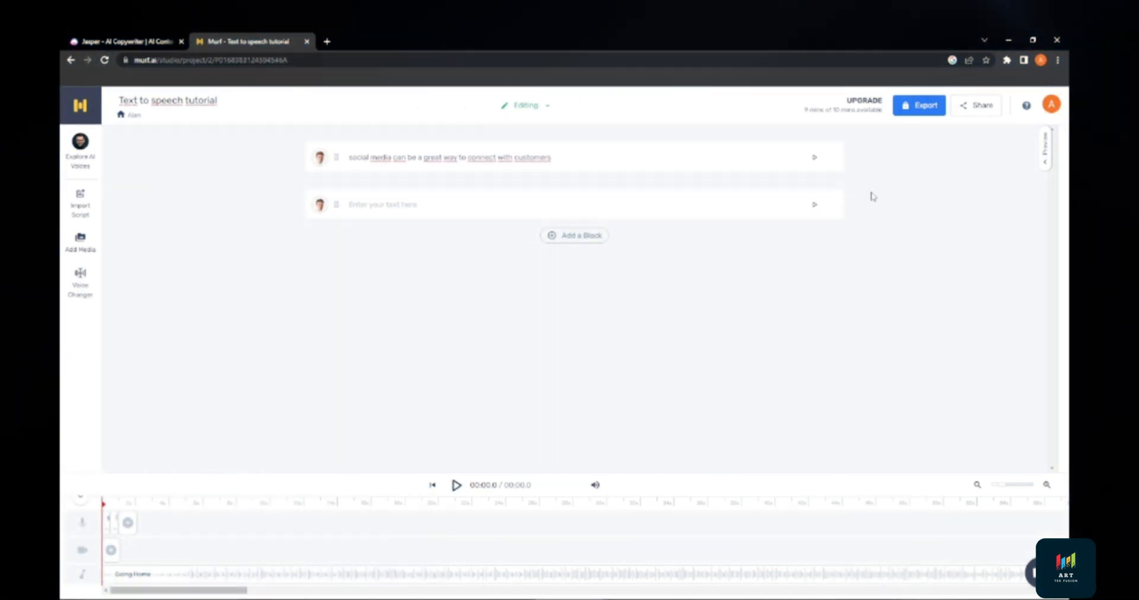
left_click(718, 157)
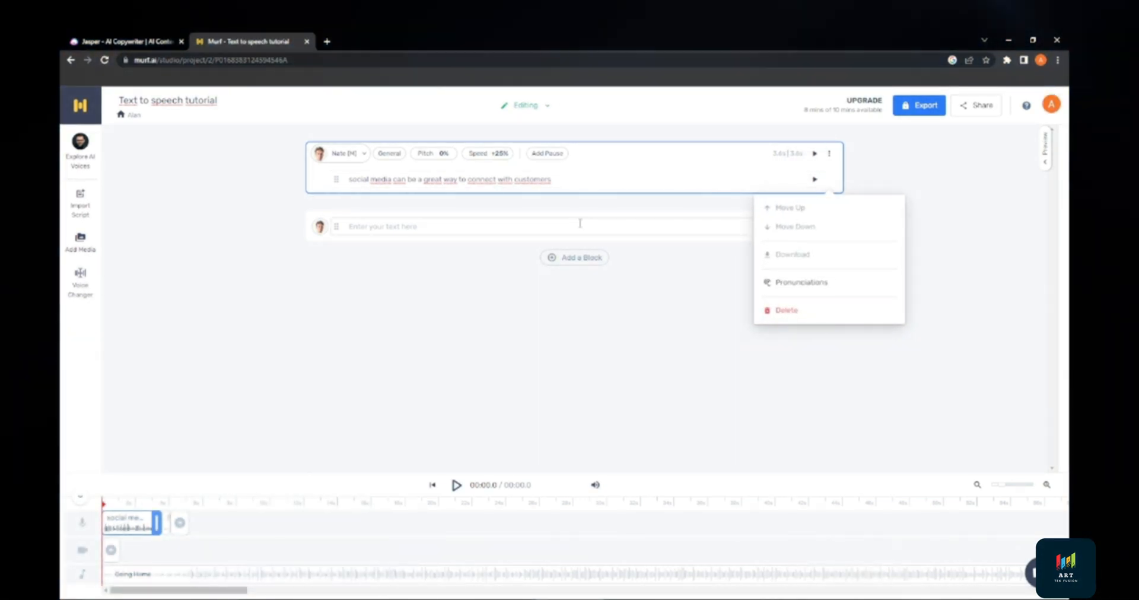
left_click(406, 287)
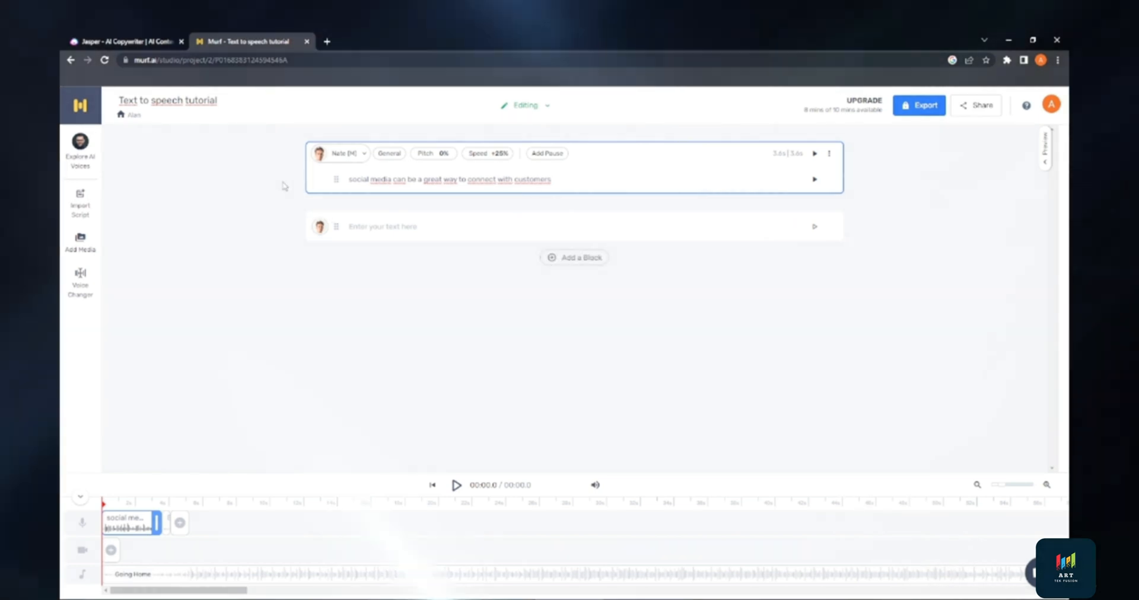
Step: Review the voice choices for the social media block again, including Millie and Alicia, and keep Nate
left_click(365, 155)
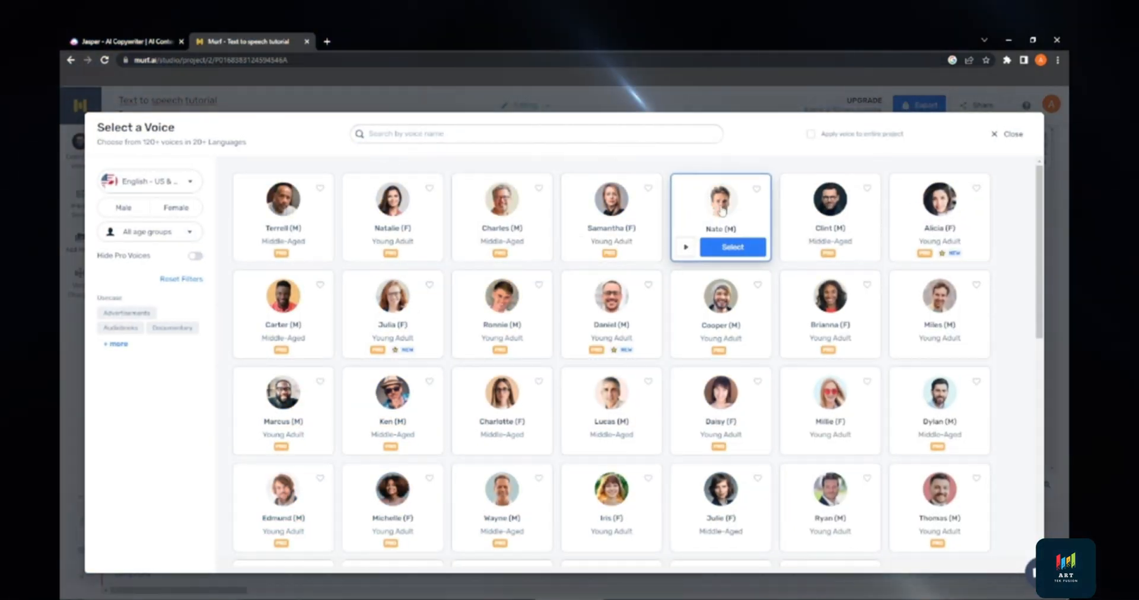
mouse_move(842, 442)
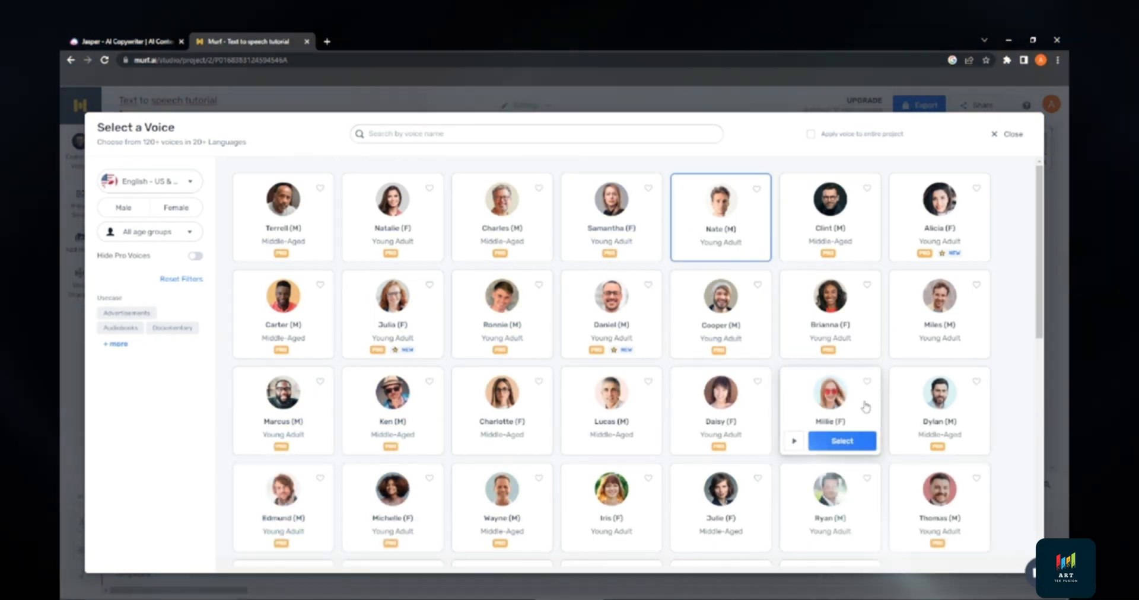
mouse_move(938, 228)
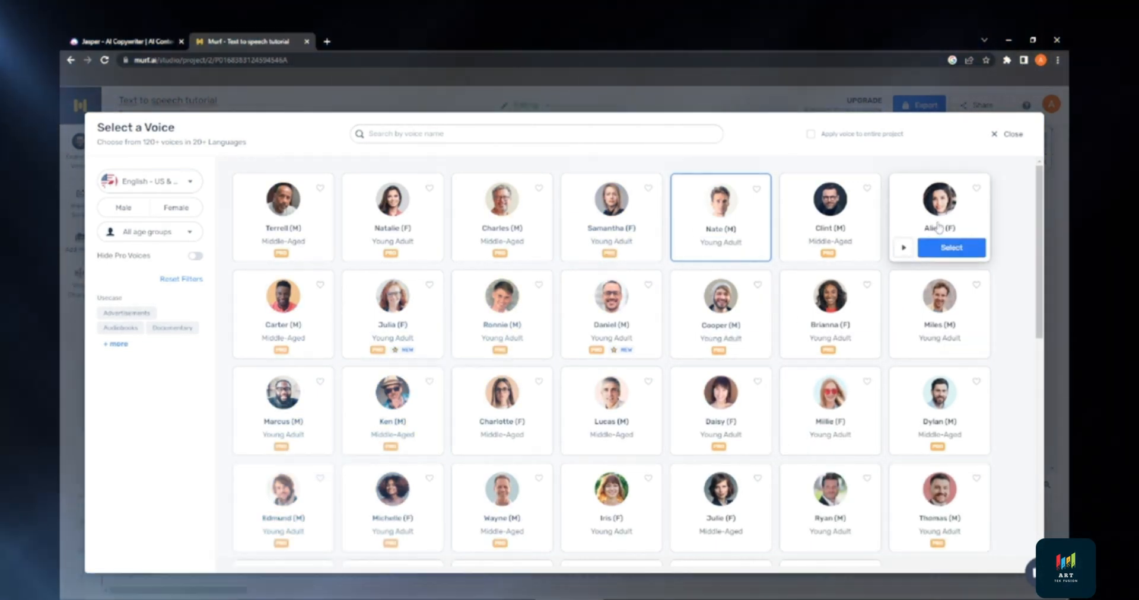
left_click(1007, 135)
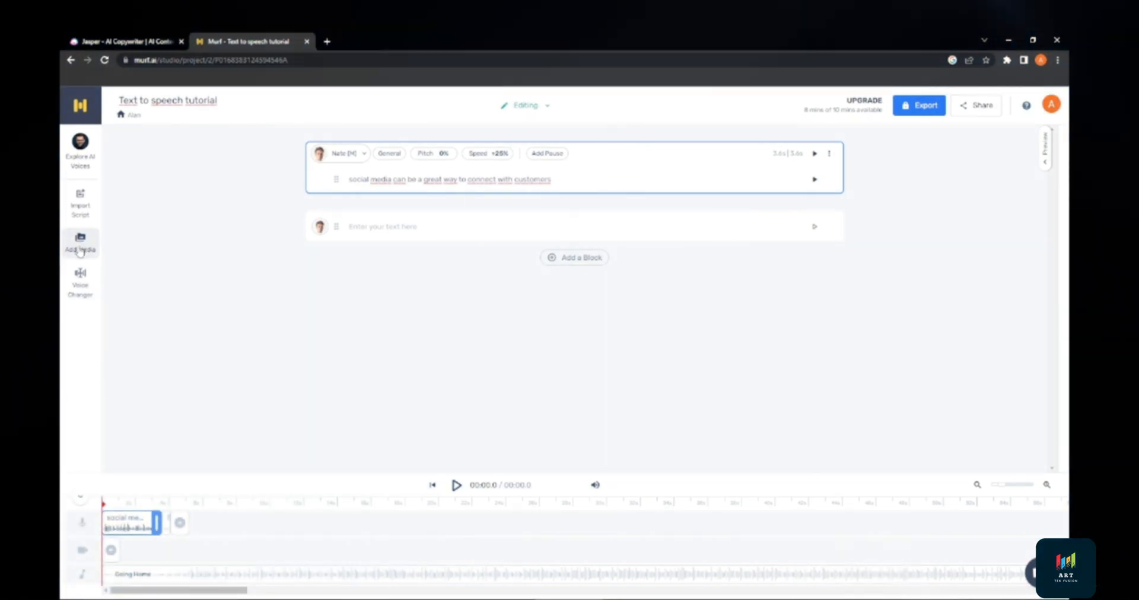
Step: Add the stock music track "I Know, You Know" to the timeline and shorten it to roughly the voice clip's length
left_click(79, 243)
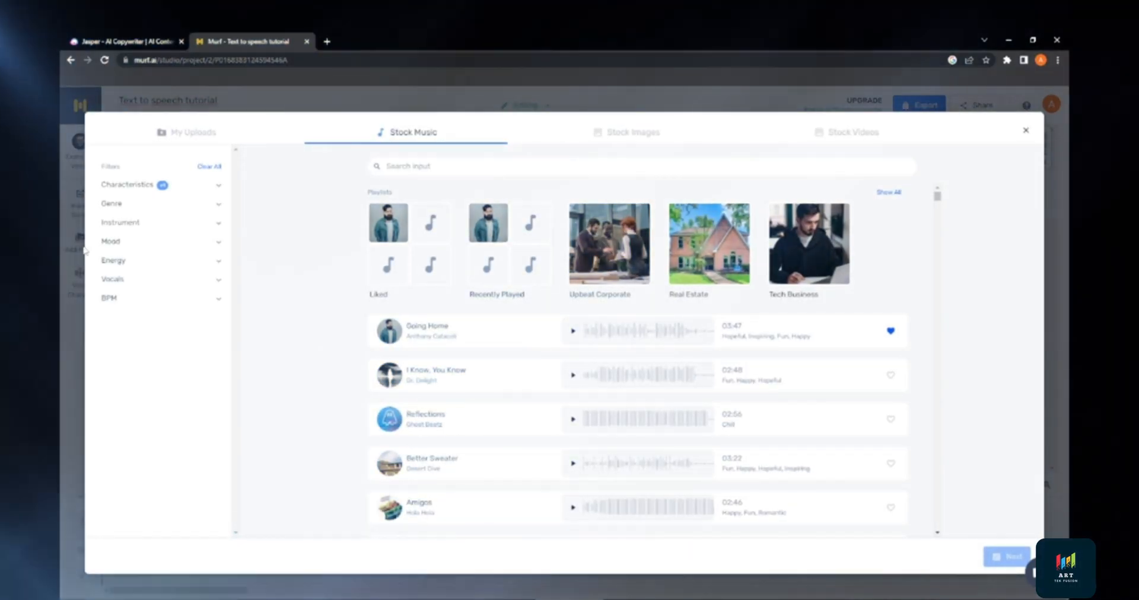
left_click(397, 381)
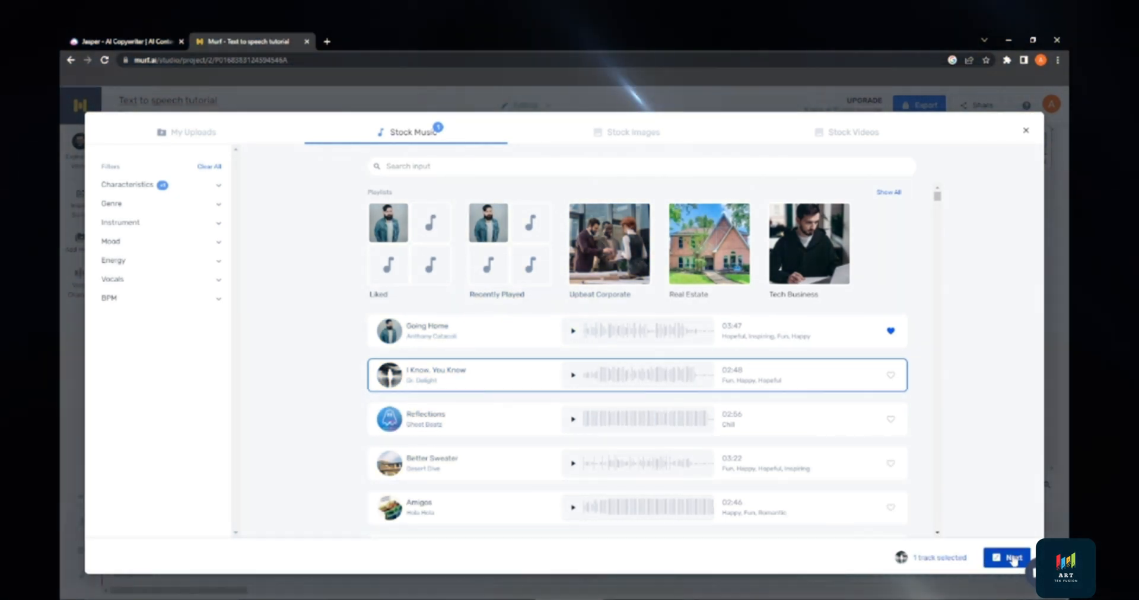
left_click(1014, 558)
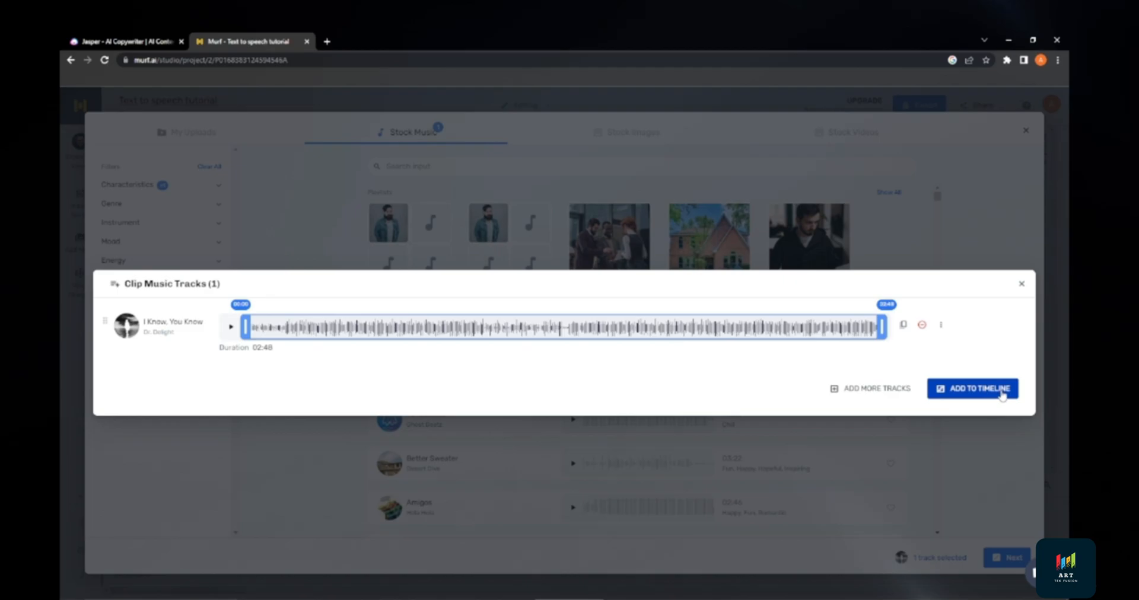
left_click(1001, 395)
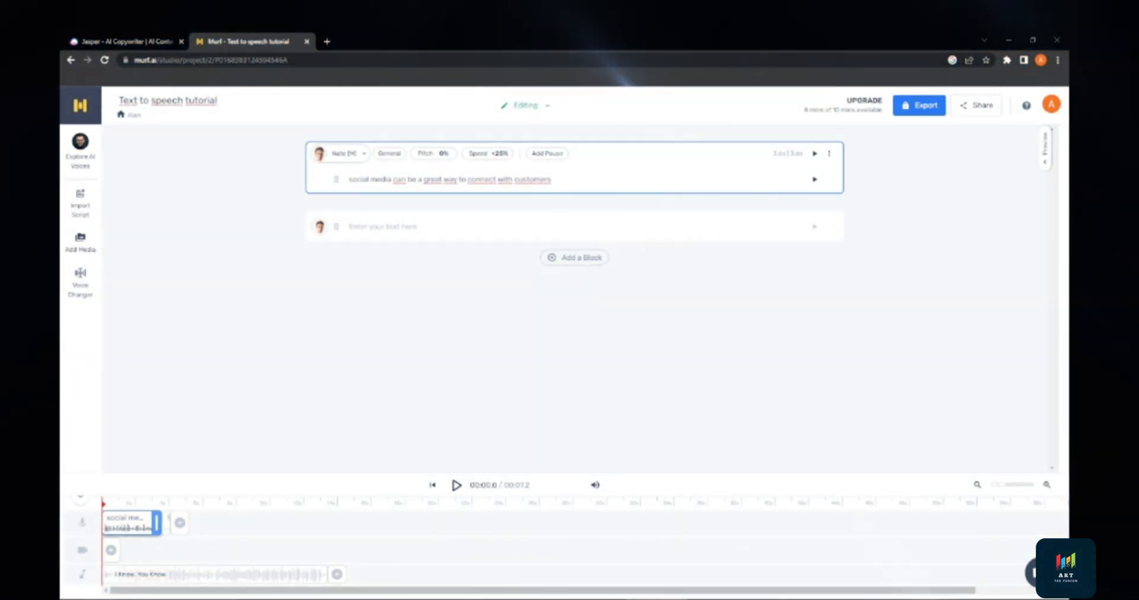
left_click(136, 575)
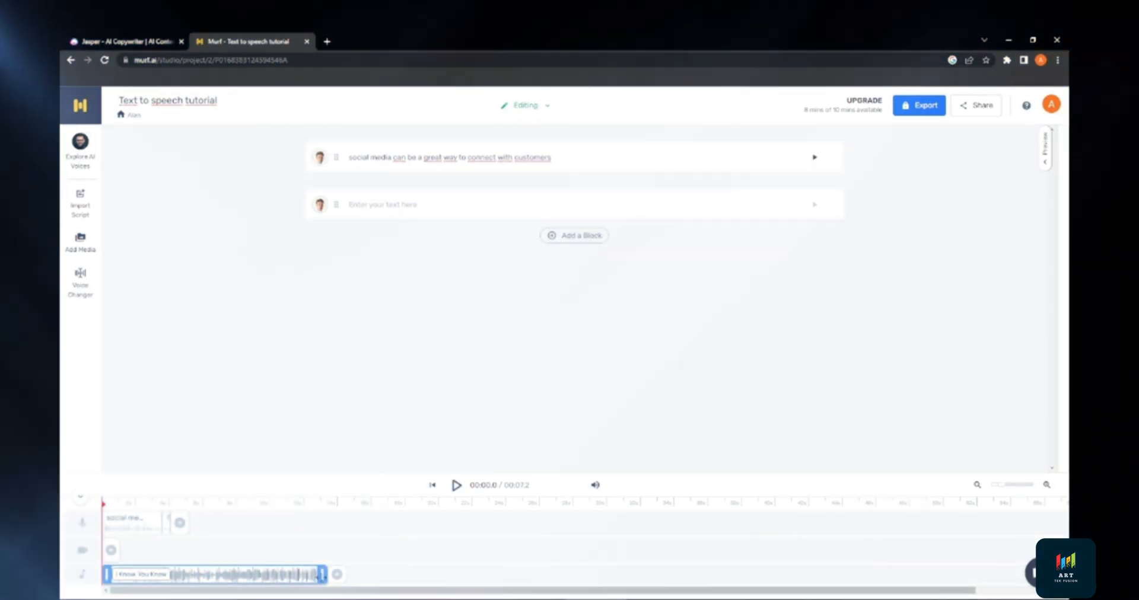
left_click_drag(161, 571, 164, 568)
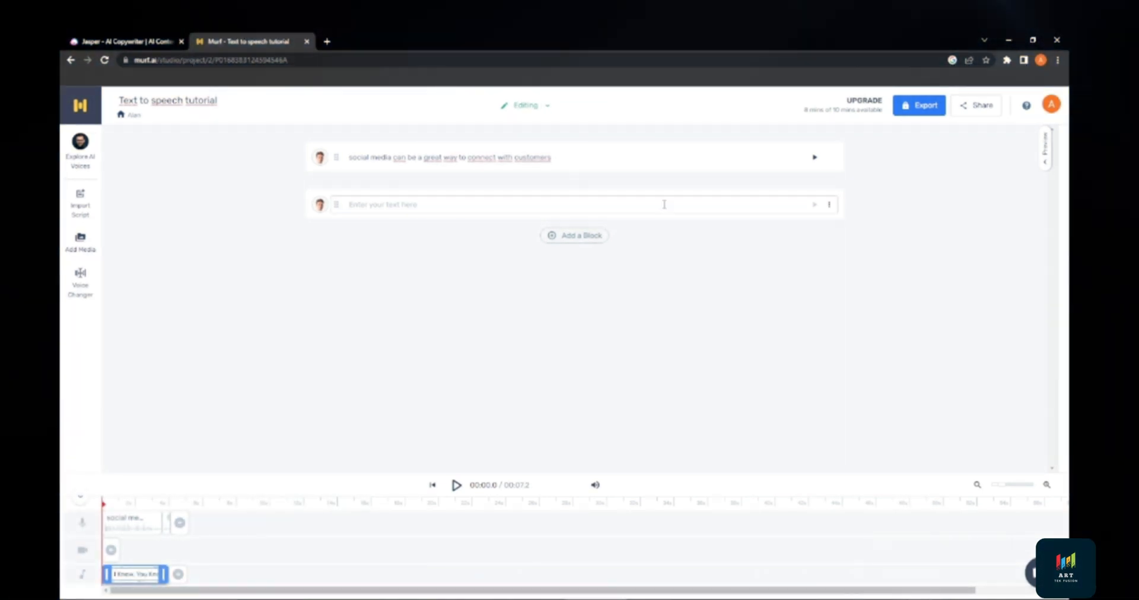
Step: Insert an x-strong pause before the word "great" in the first text block
left_click(633, 162)
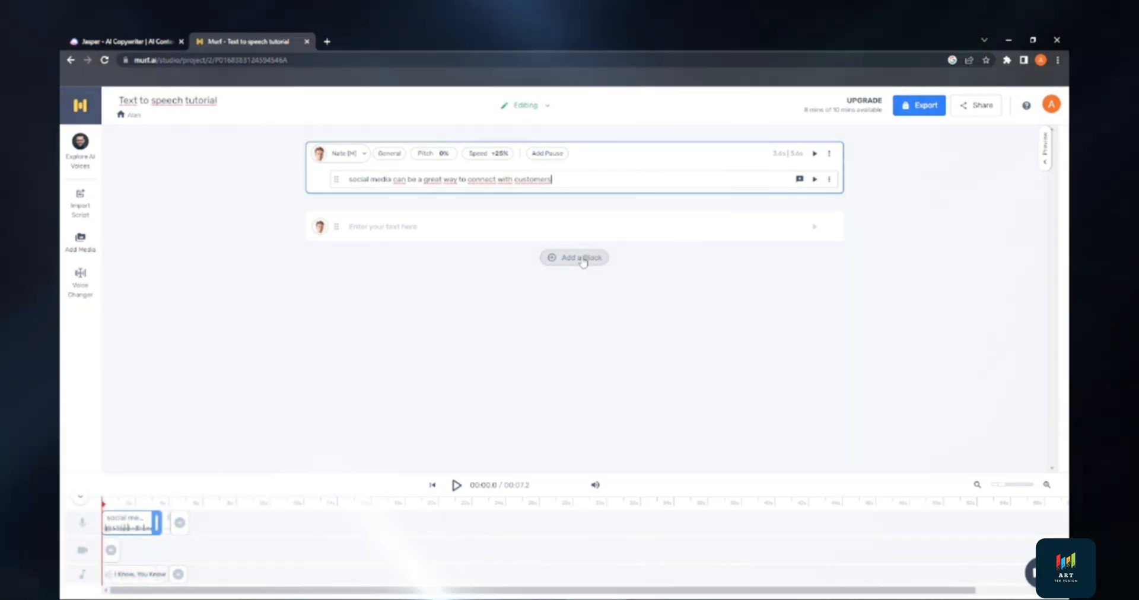
left_click(547, 153)
left_click(532, 271)
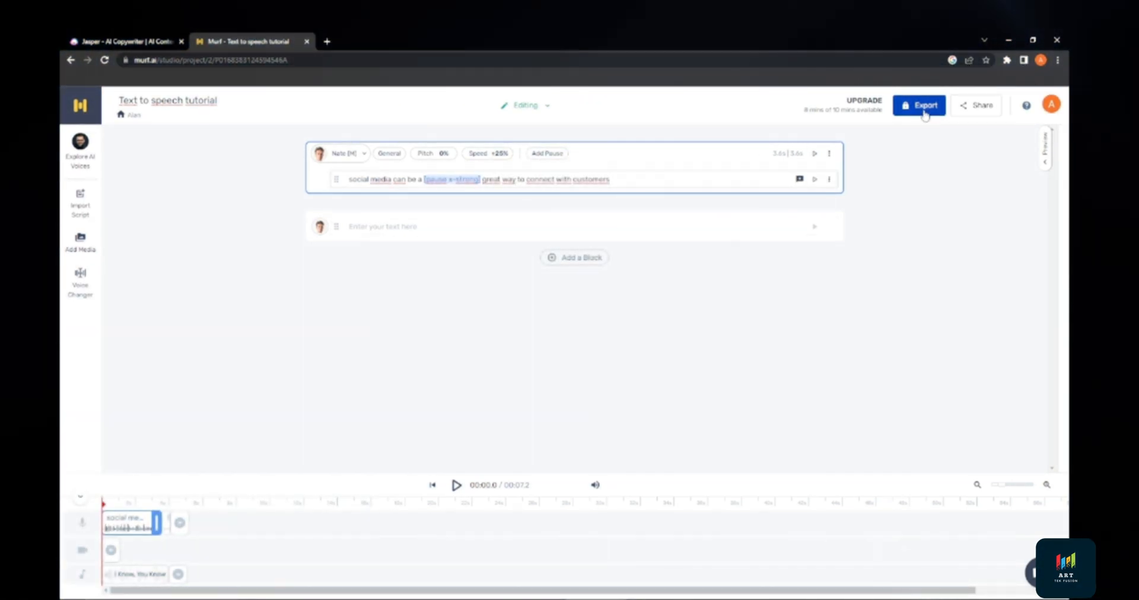
Step: Open the project's export settings and examine the Video, Voice Only and Script download options
left_click(914, 112)
left_click(464, 240)
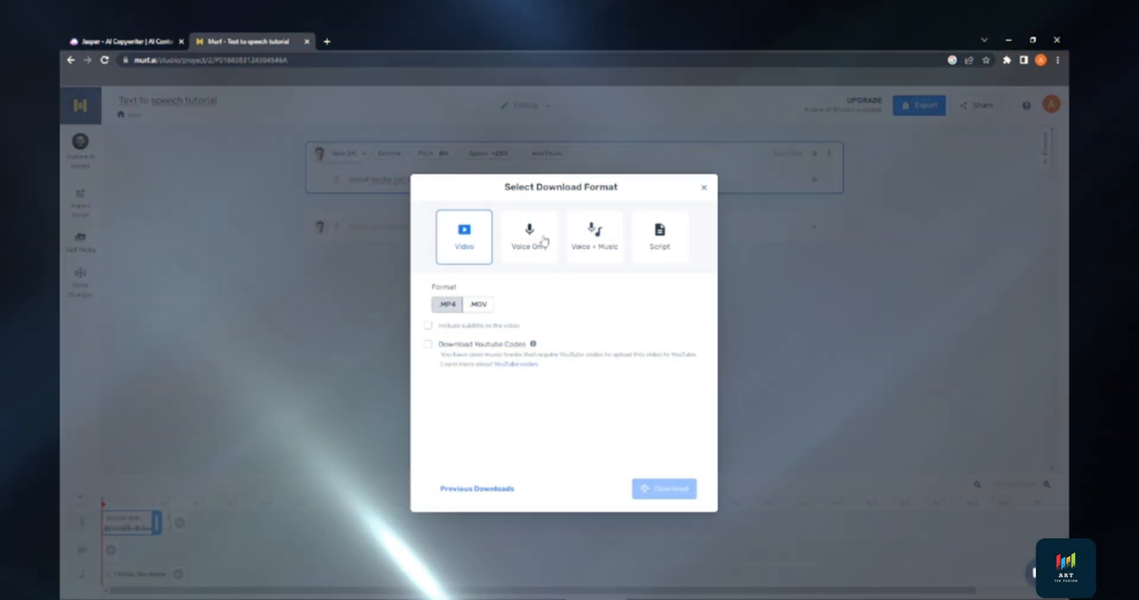
left_click(542, 238)
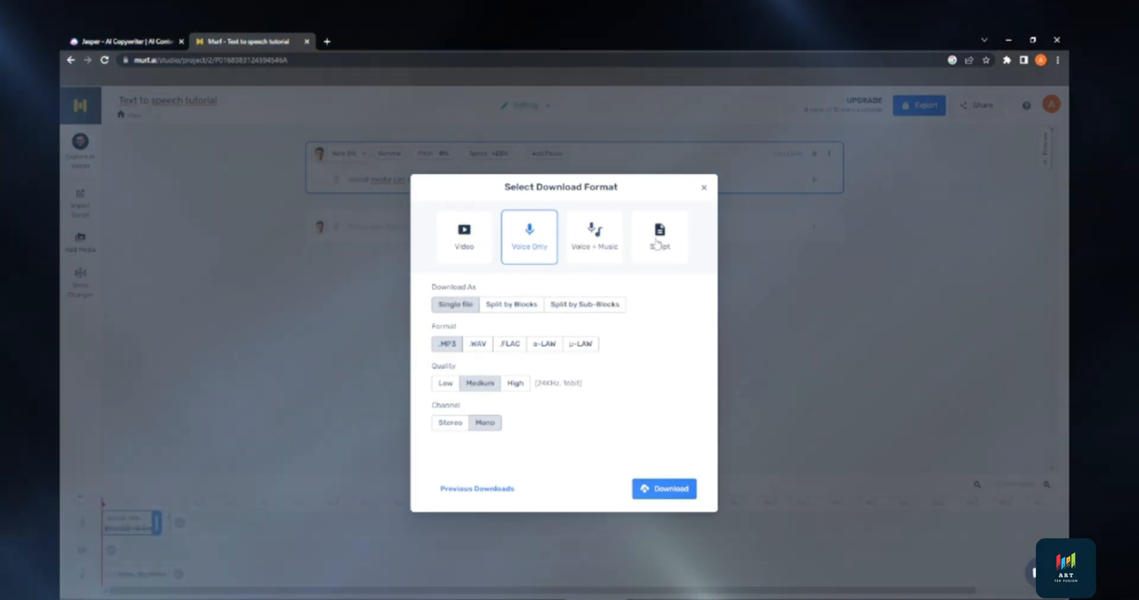
left_click(656, 242)
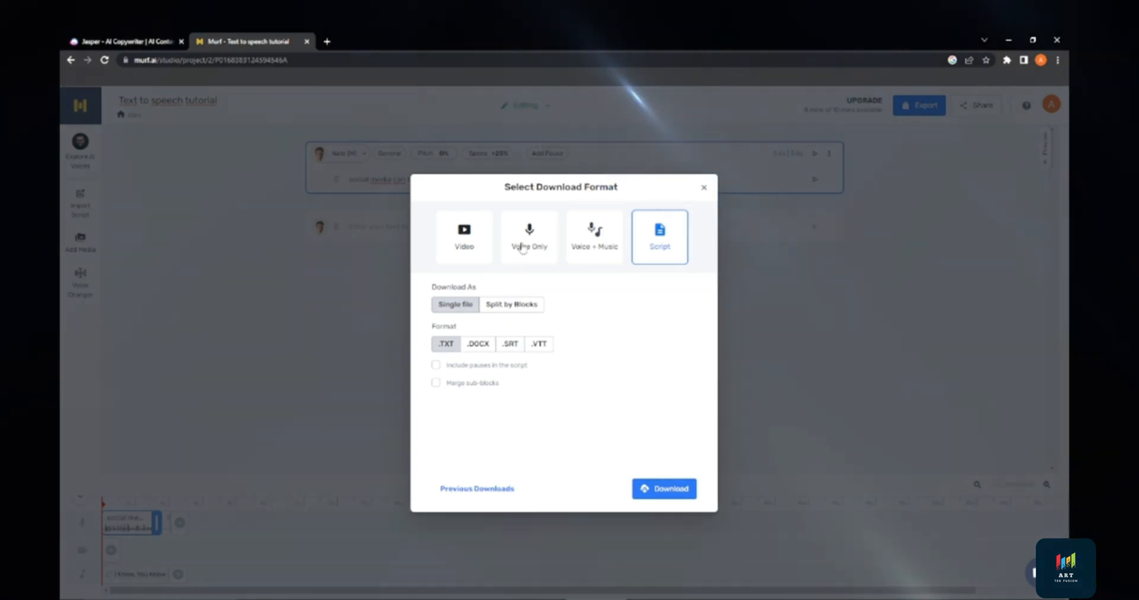
Step: Choose the Voice Only download format and set its quality to High
left_click(522, 248)
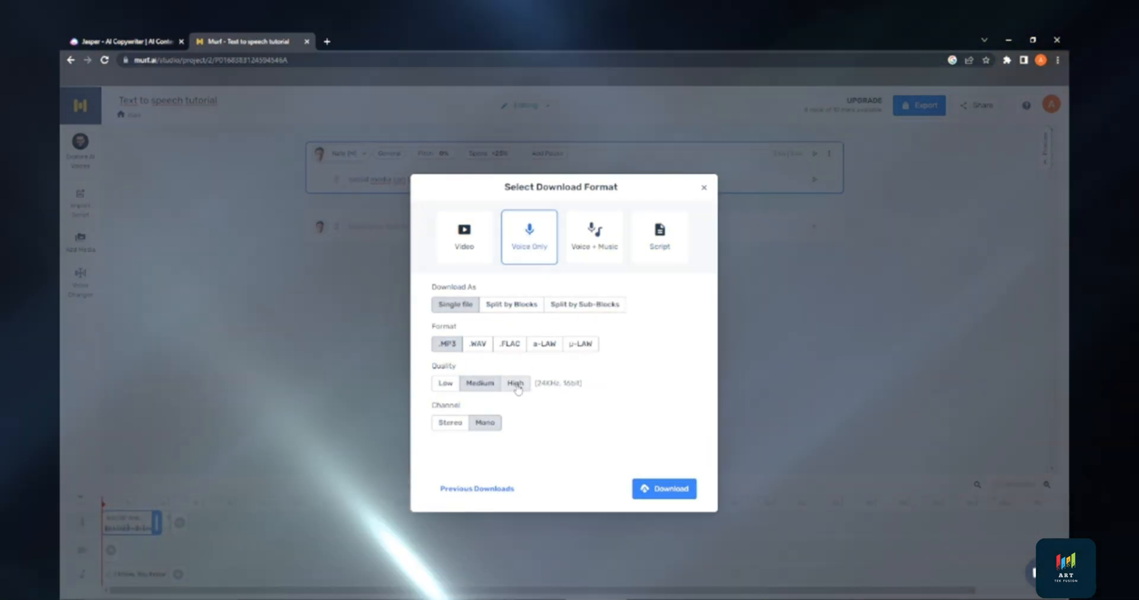
left_click(515, 384)
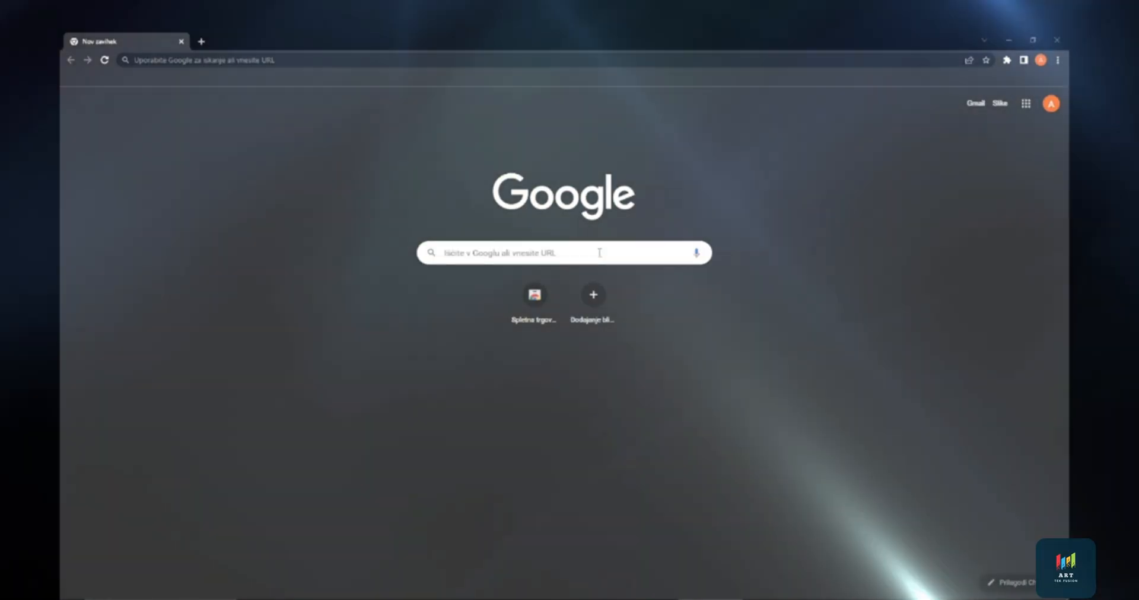
Step: Search Google for elevenlabs and open the ElevenLabs text-to-speech website
left_click(600, 252)
left_click(472, 277)
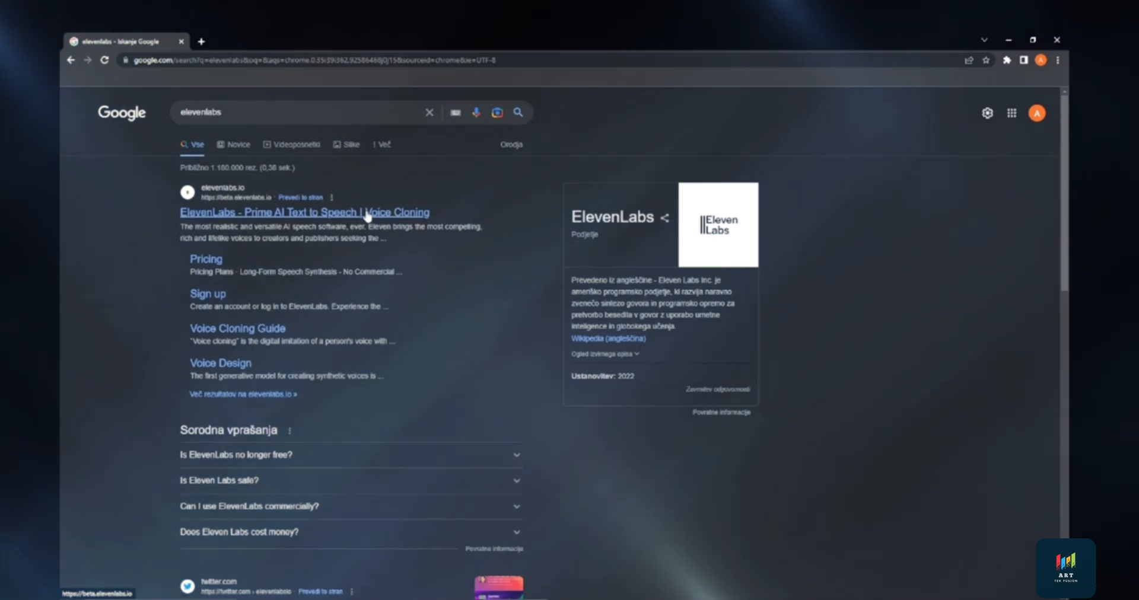
left_click(368, 213)
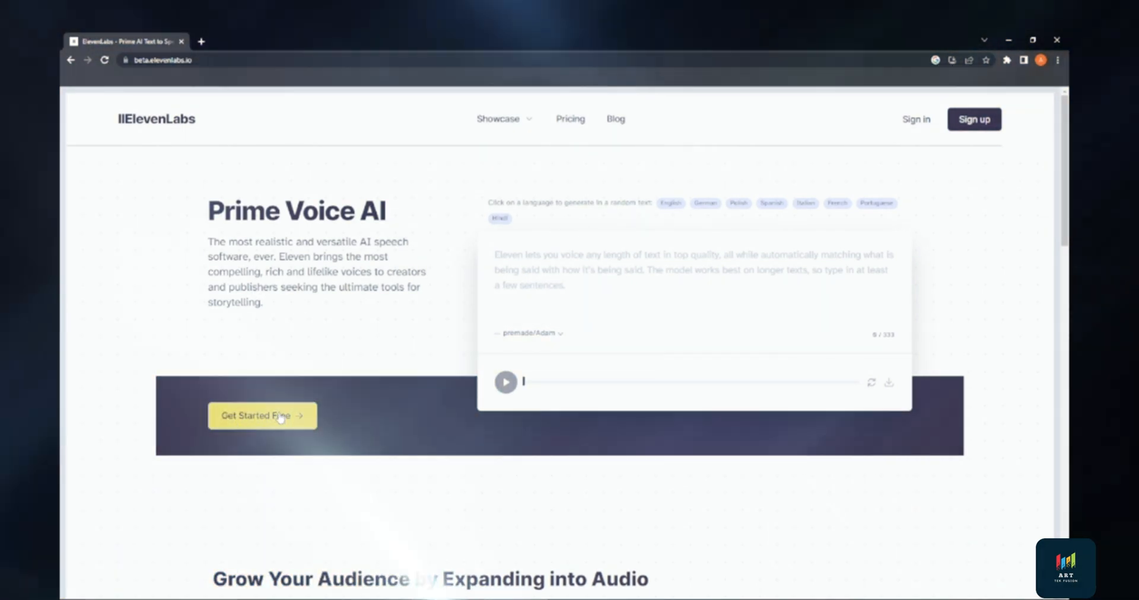
Step: Look through the ElevenLabs homepage, including its audio use cases and the Indistinguishable Speech Quality section
scroll(414, 447, "down", 3)
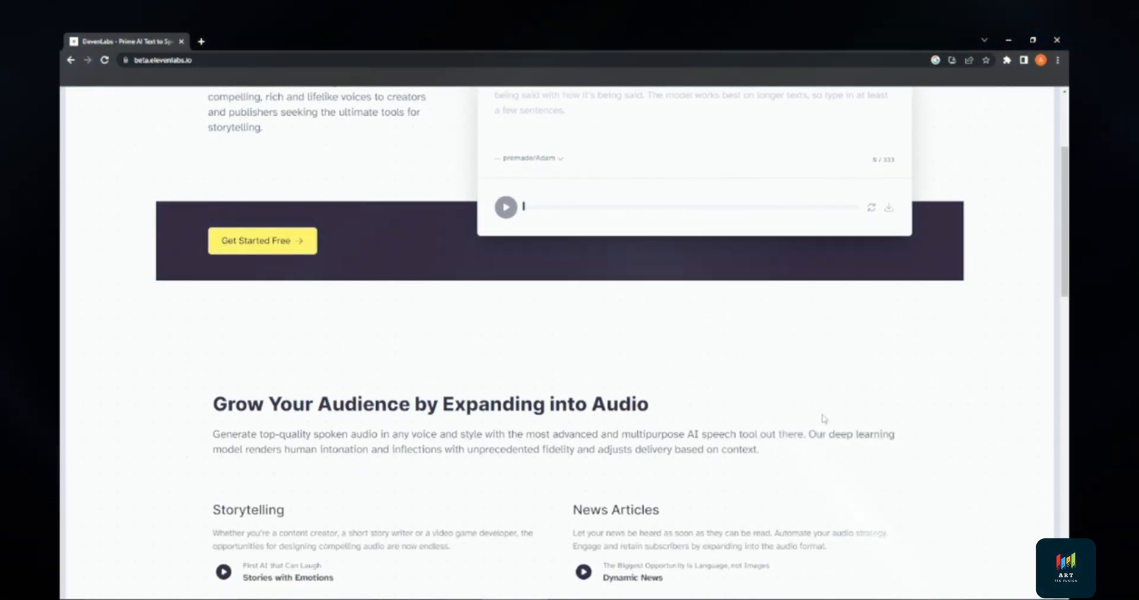
scroll(981, 401, "down", 3)
scroll(955, 387, "down", 1)
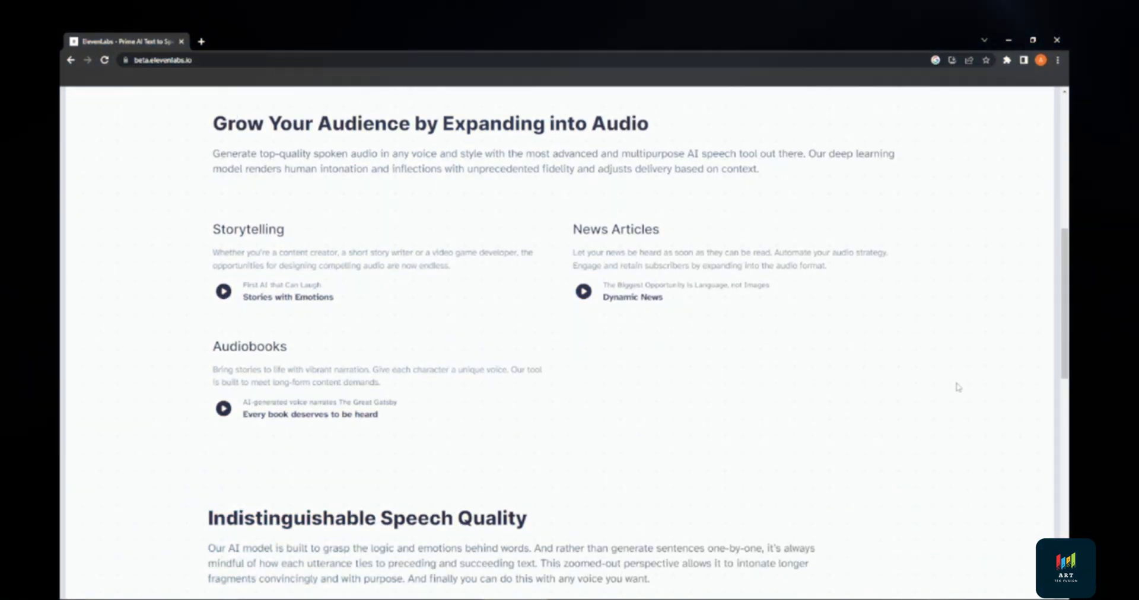
scroll(958, 387, "down", 3)
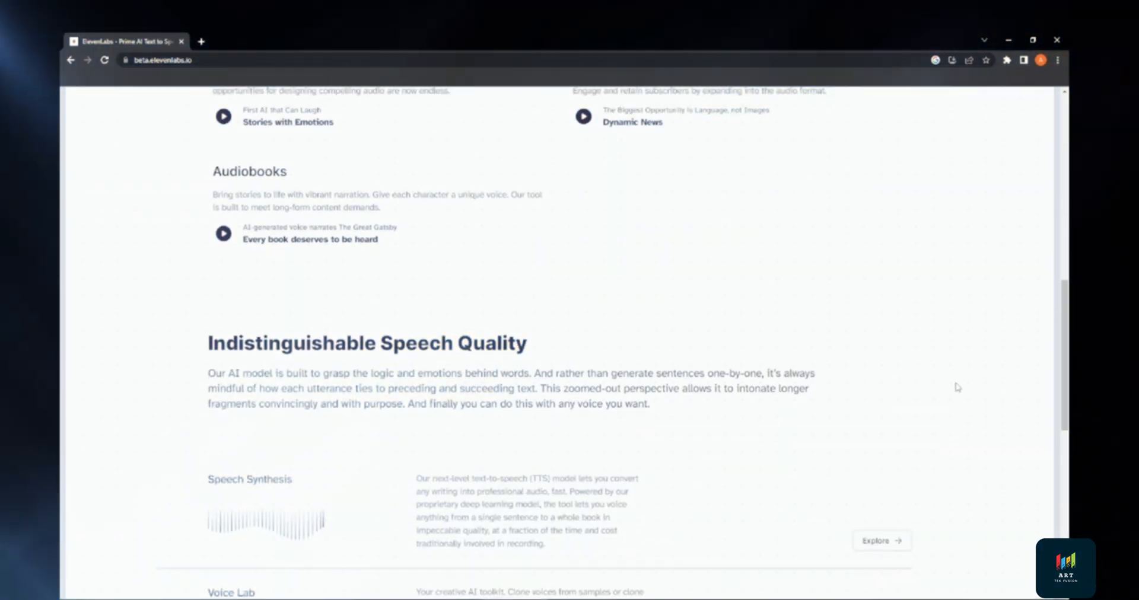
scroll(957, 387, "up", 11)
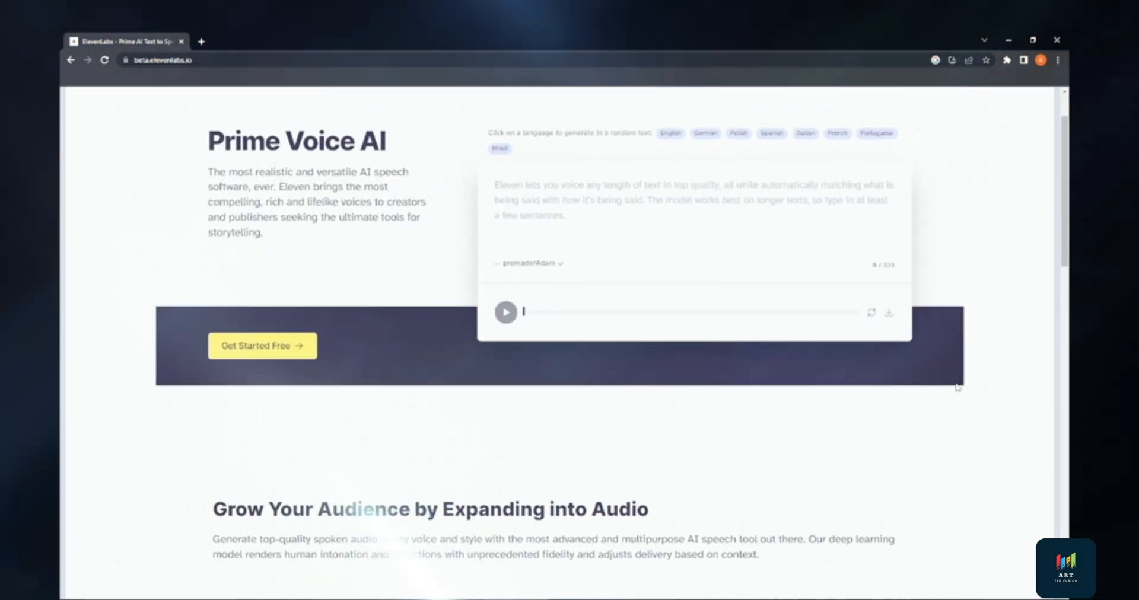
scroll(957, 387, "up", 1)
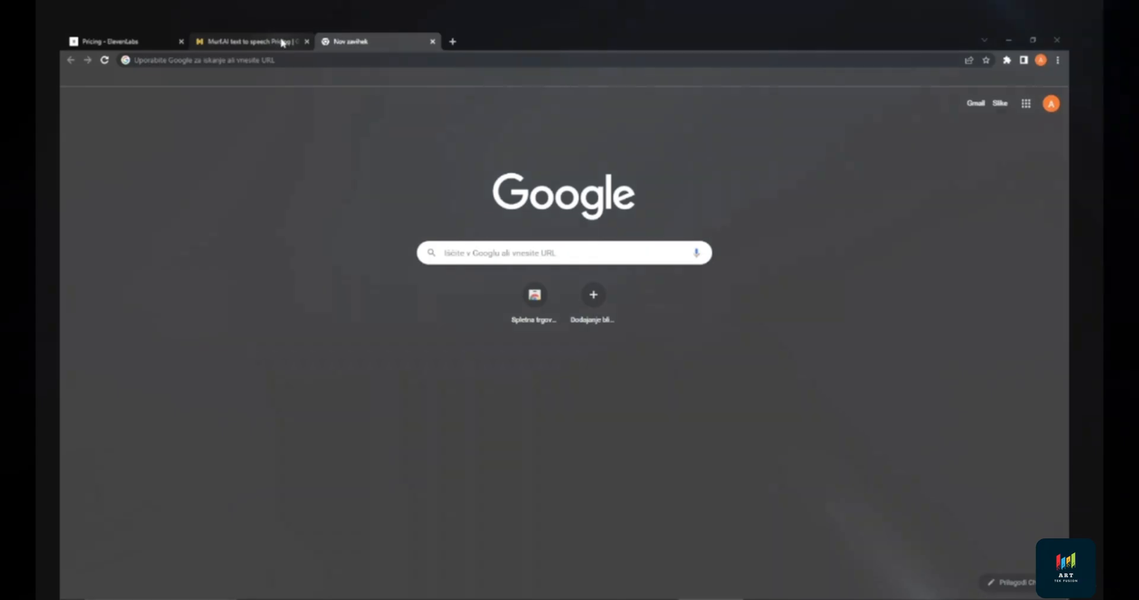
Step: Switch to the Murf pricing page and examine the Pro plan's yearly-billed price and feature list
left_click(285, 45)
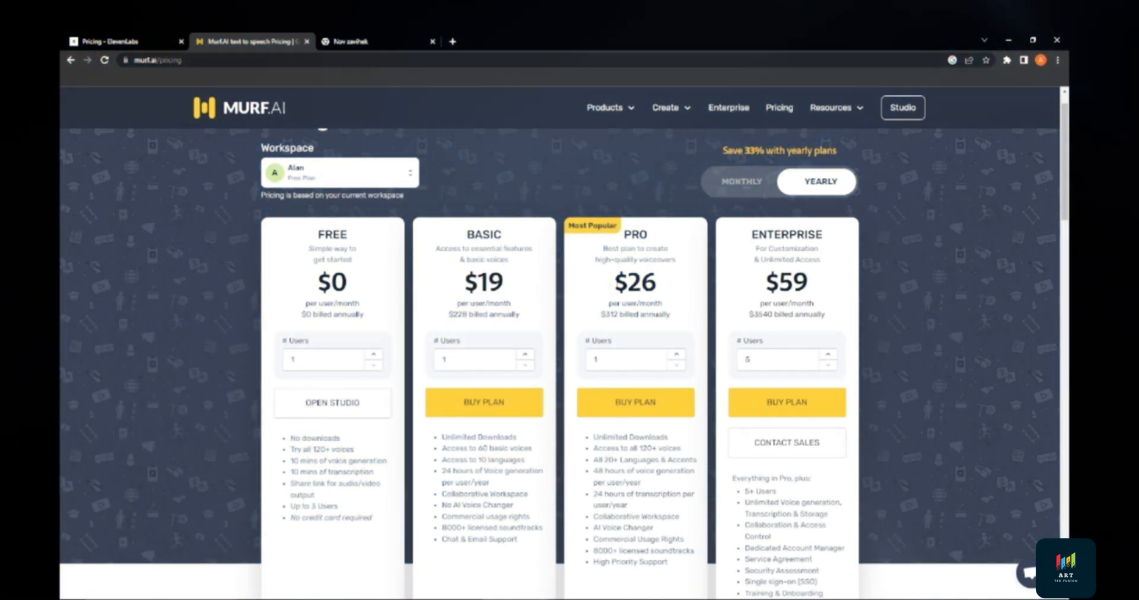
left_click_drag(613, 284, 675, 287)
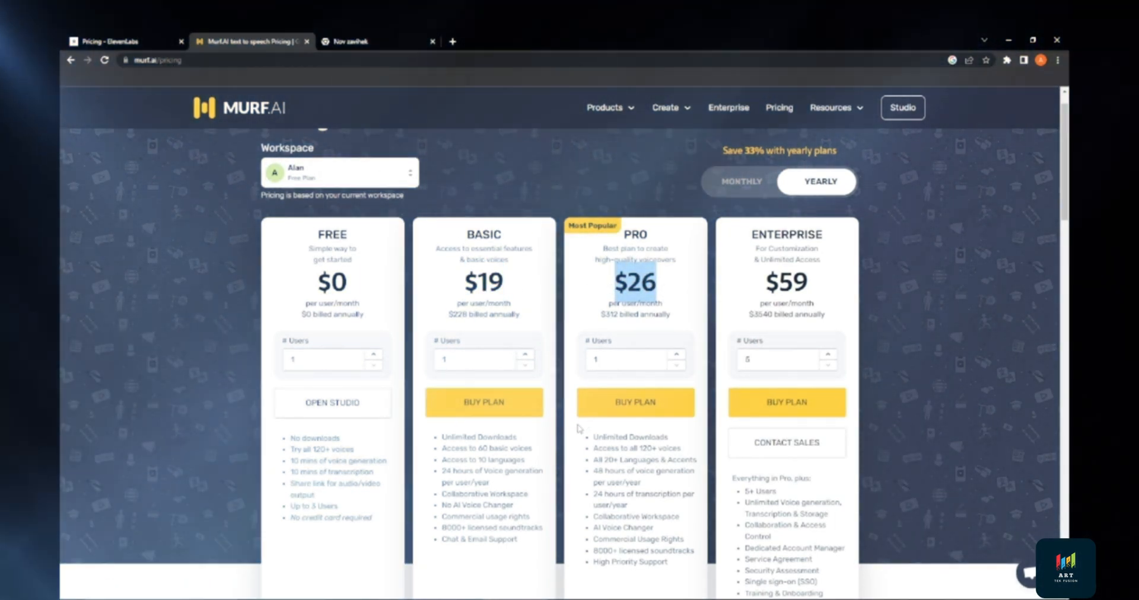
left_click(576, 431)
left_click_drag(586, 436, 693, 525)
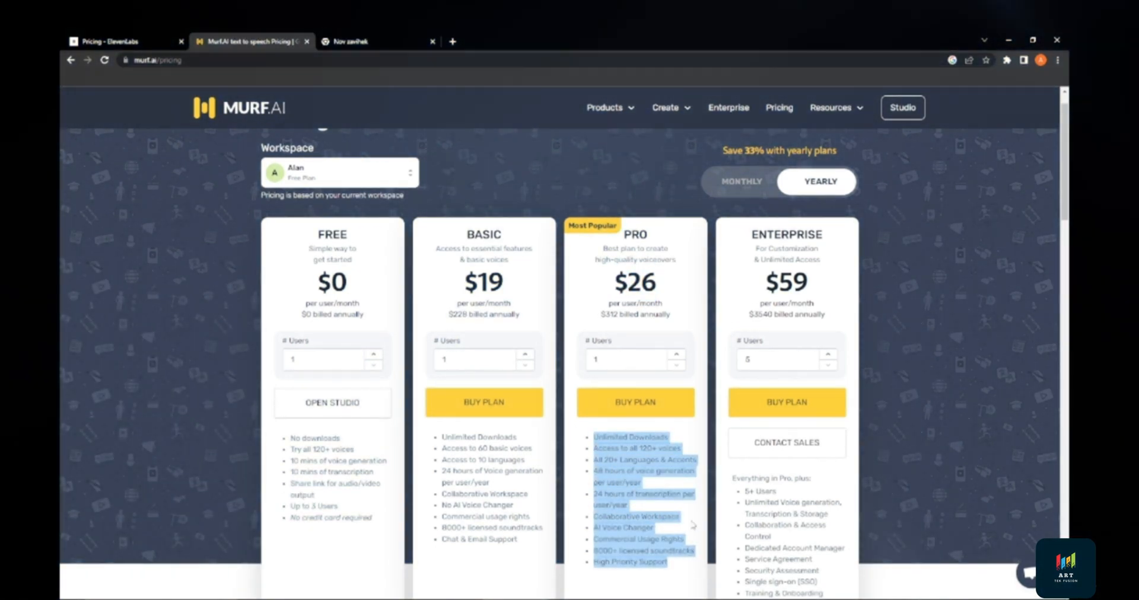
left_click(703, 380)
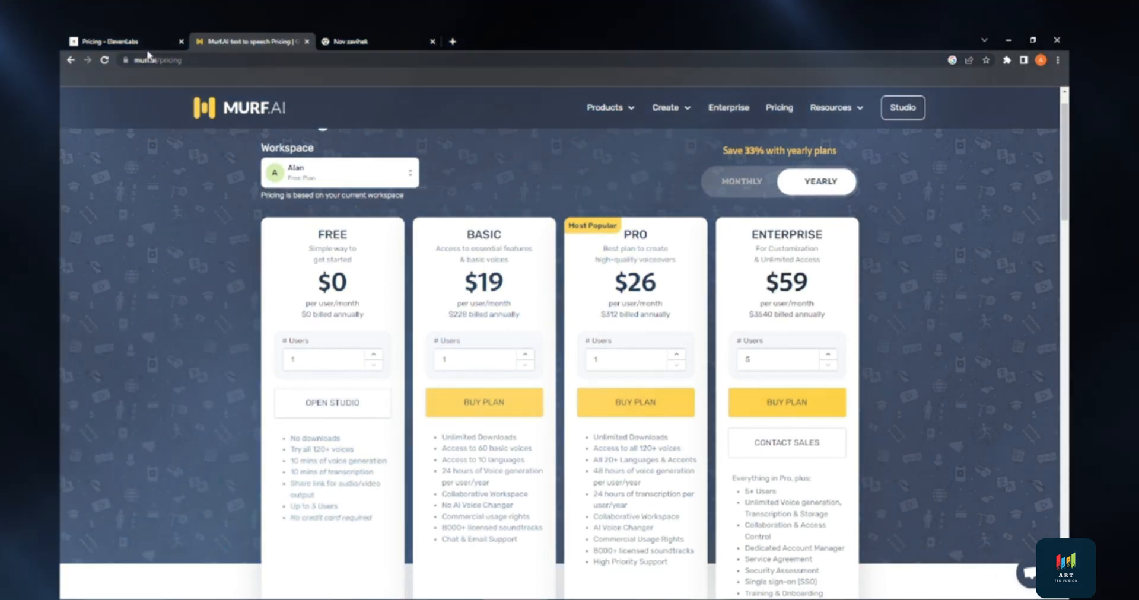
Step: Switch to the ElevenLabs pricing page and examine the Starter plan's price and the features included in each plan
left_click(143, 46)
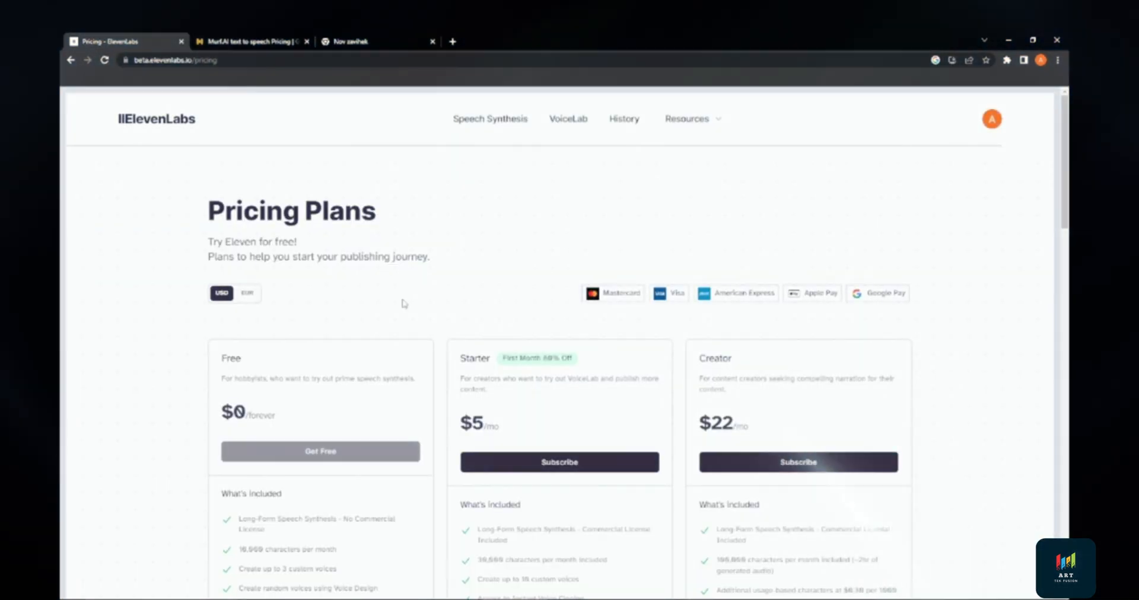
left_click_drag(459, 422, 532, 428)
scroll(600, 422, "down", 3)
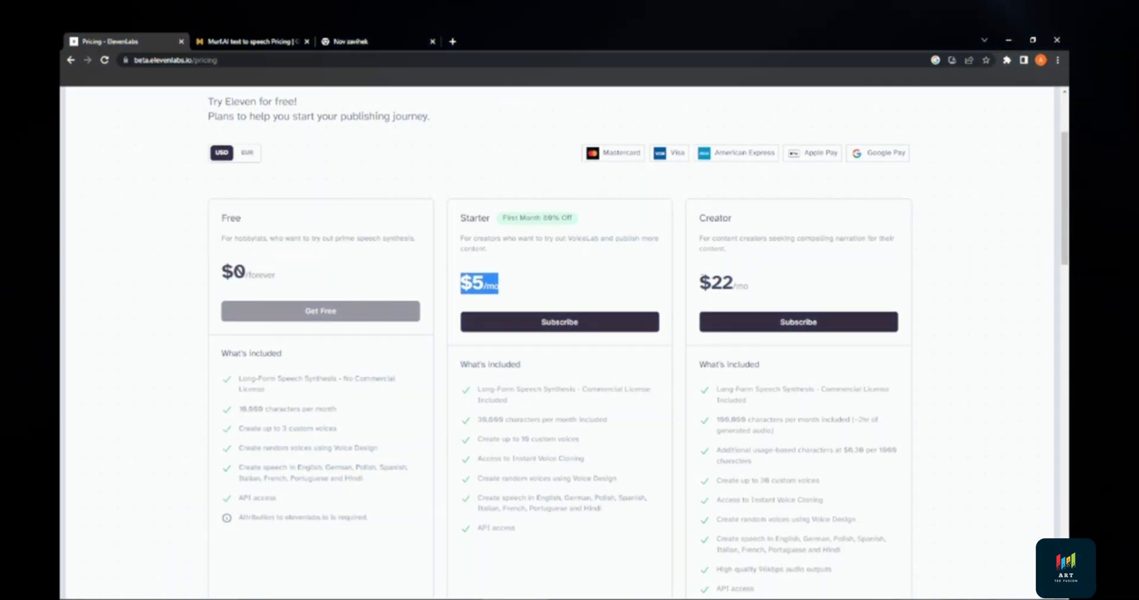
scroll(953, 302, "down", 1)
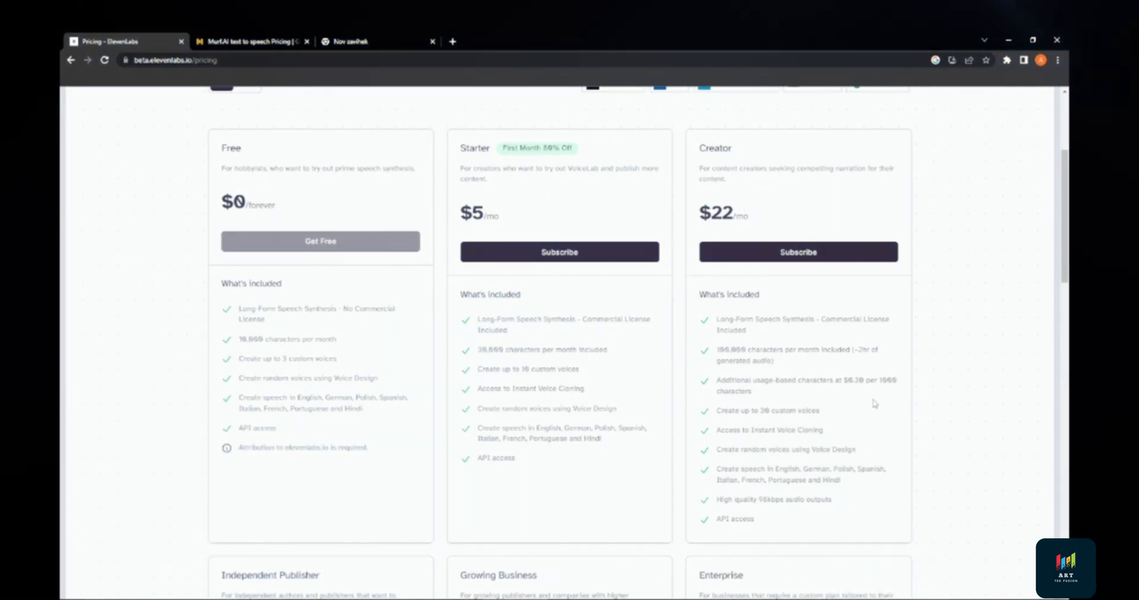
scroll(873, 404, "up", 3)
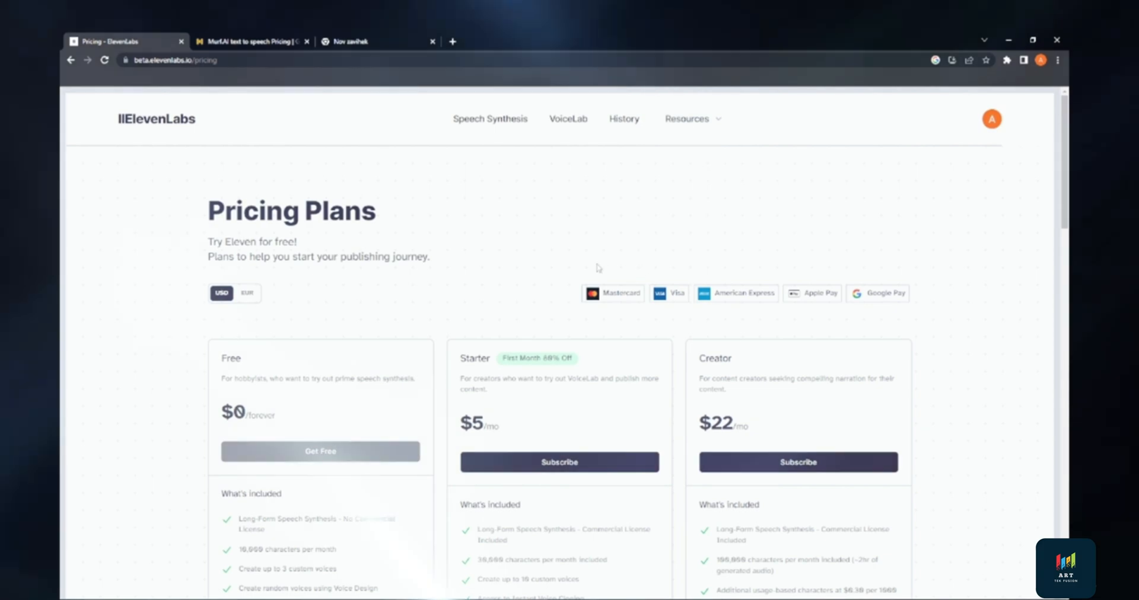
Step: Compare the Murf and ElevenLabs pricing pages, finishing on the Murf plans
left_click(227, 43)
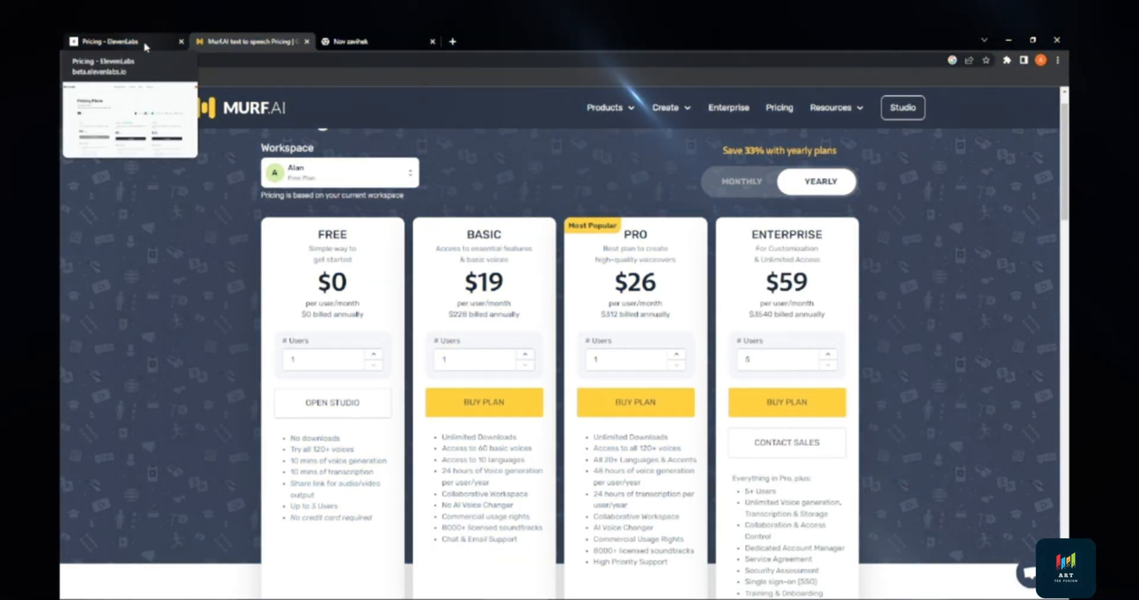
left_click(146, 46)
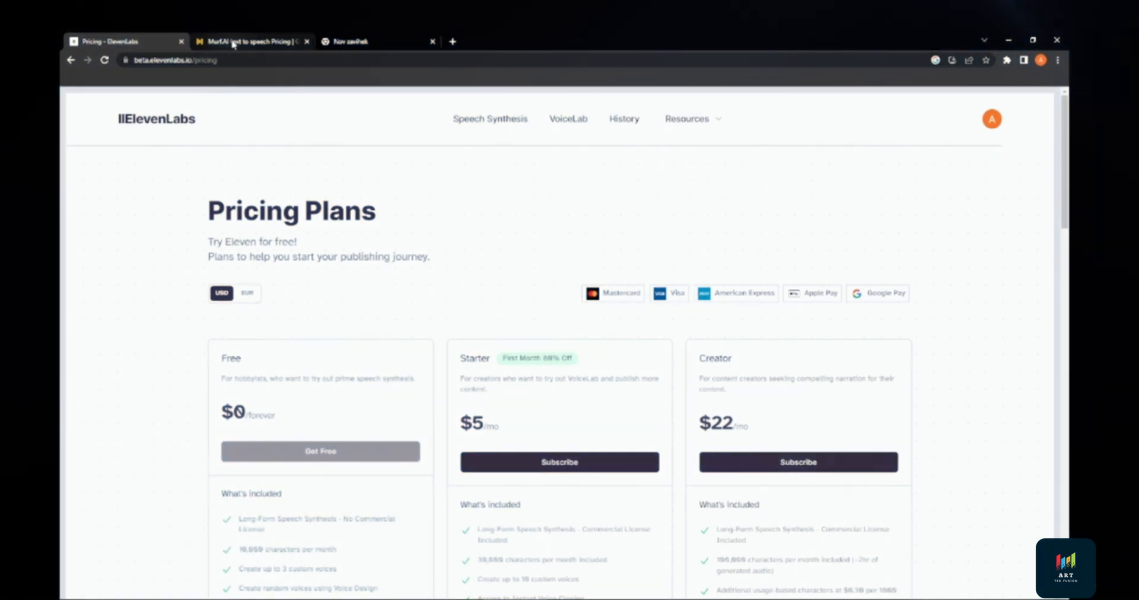
left_click(233, 43)
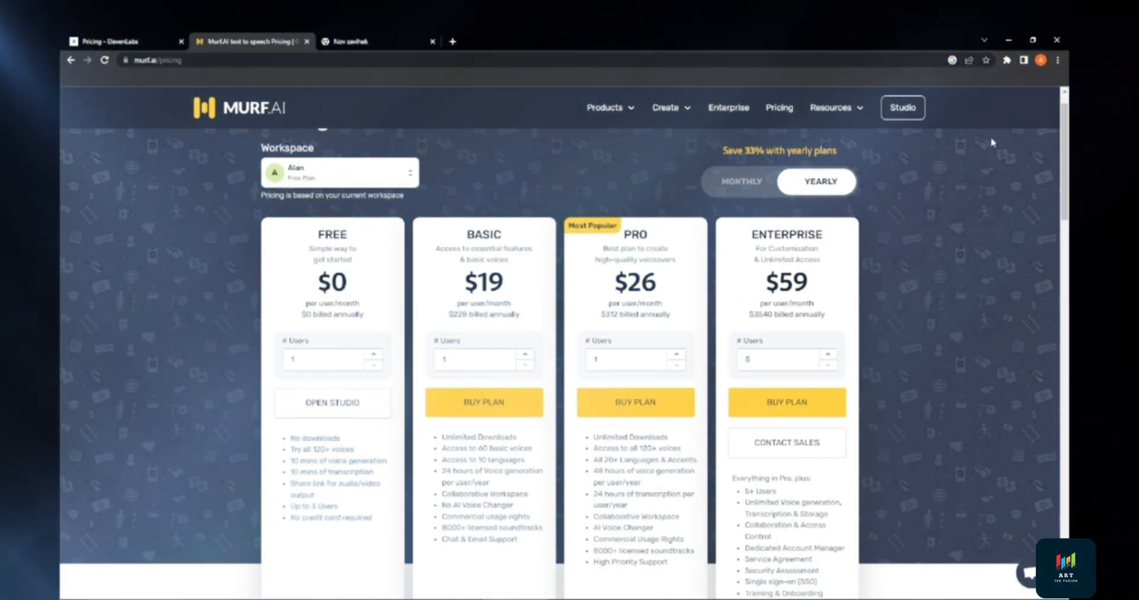
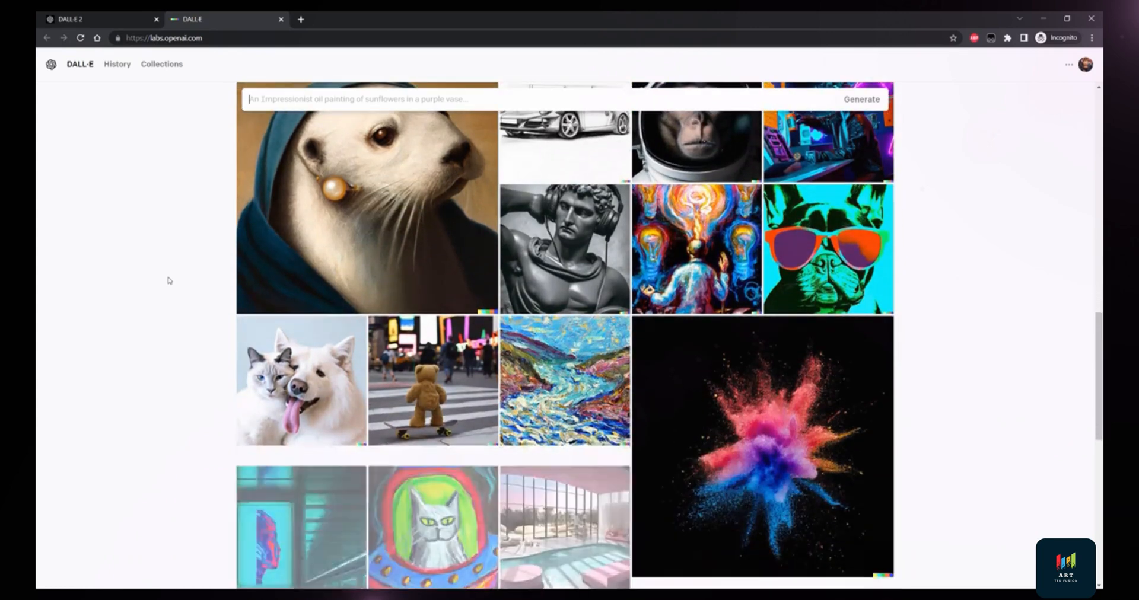
Step: Look over the DALL·E sample gallery and read the help article on how DALL·E credits work
scroll(167, 281, "down", 3)
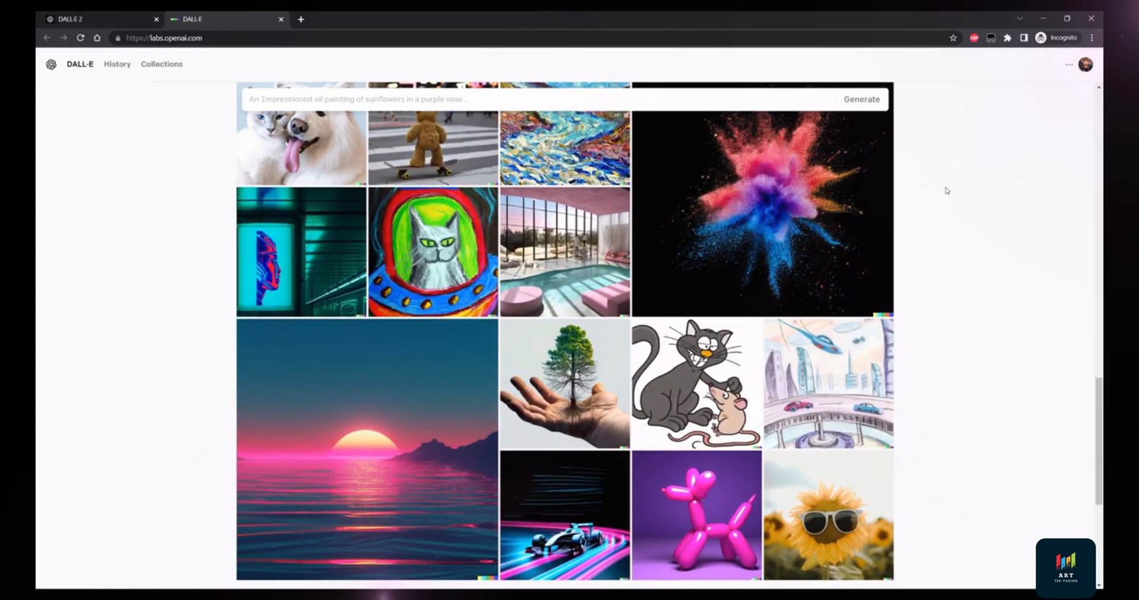
scroll(946, 190, "up", 15)
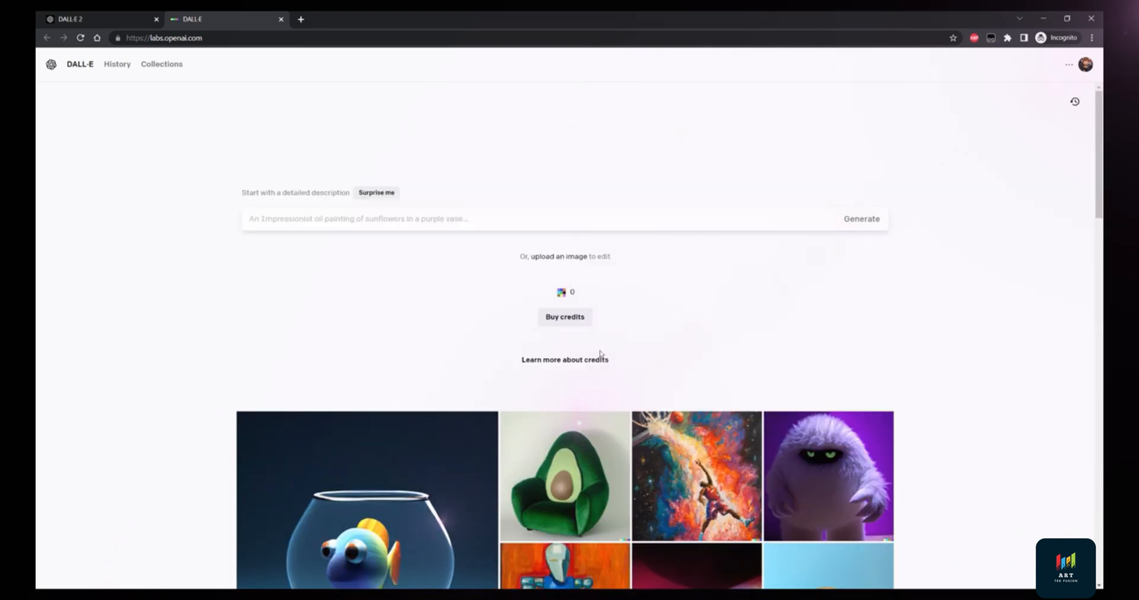
left_click(558, 359)
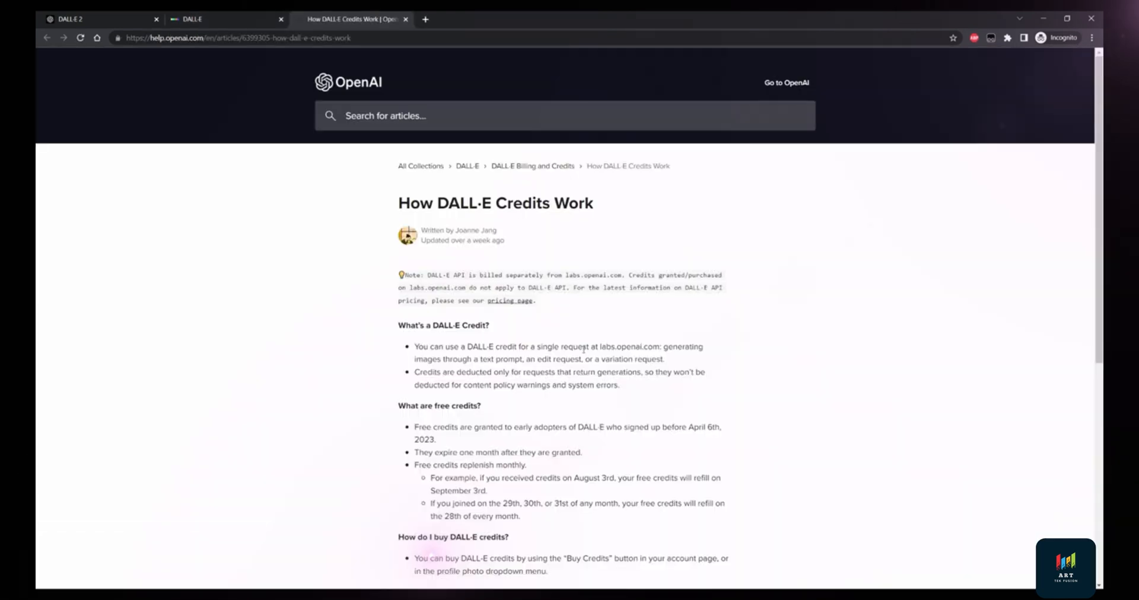
scroll(602, 316, "down", 2)
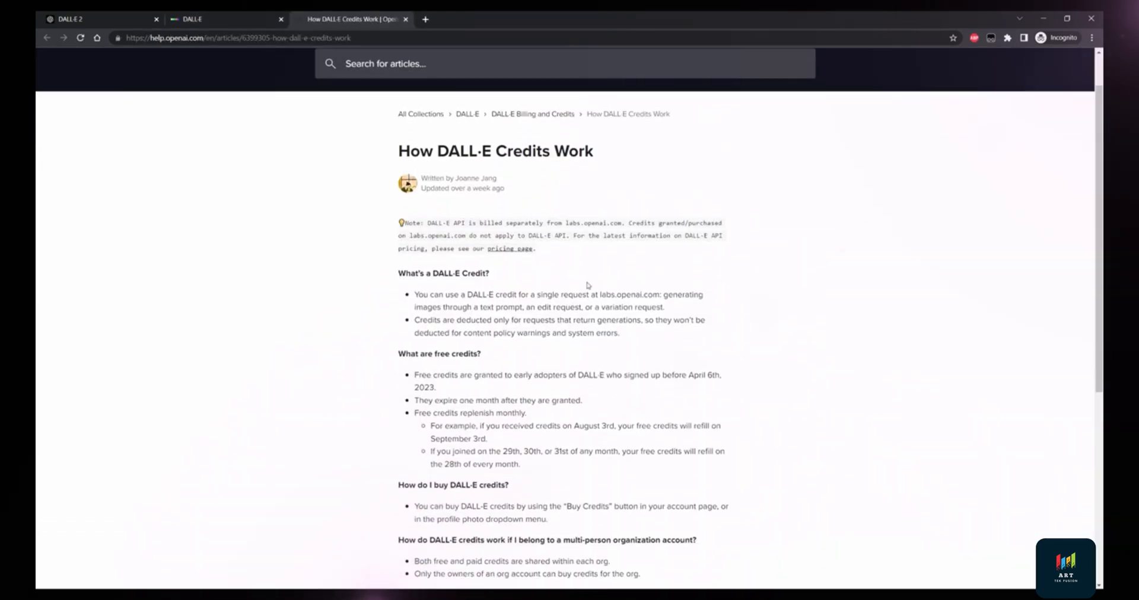
scroll(589, 273, "down", 1)
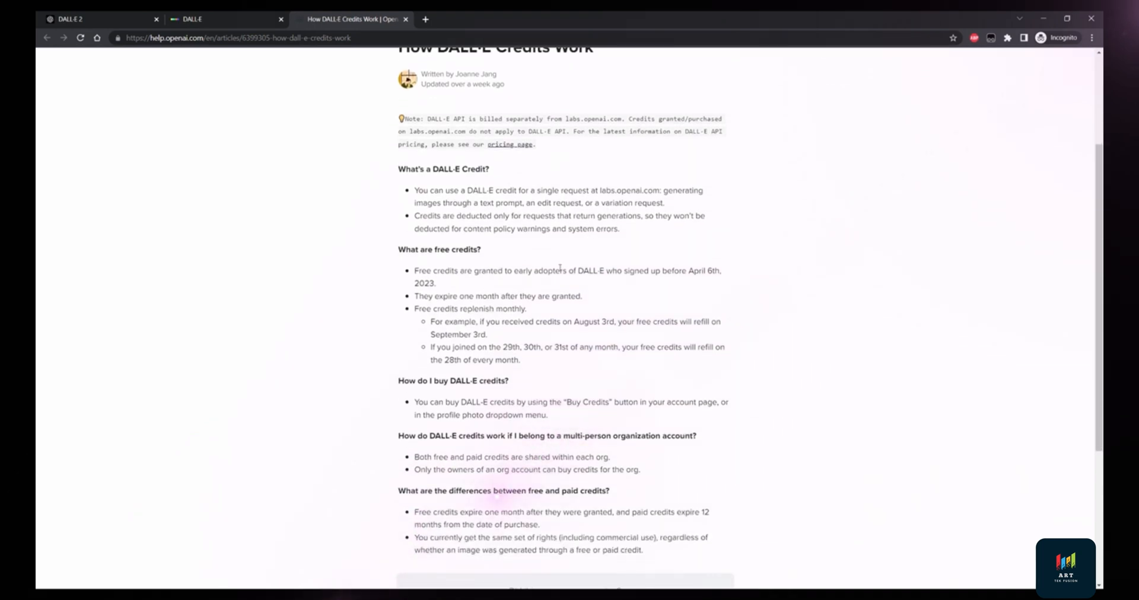
scroll(560, 268, "down", 1)
scroll(560, 268, "up", 2)
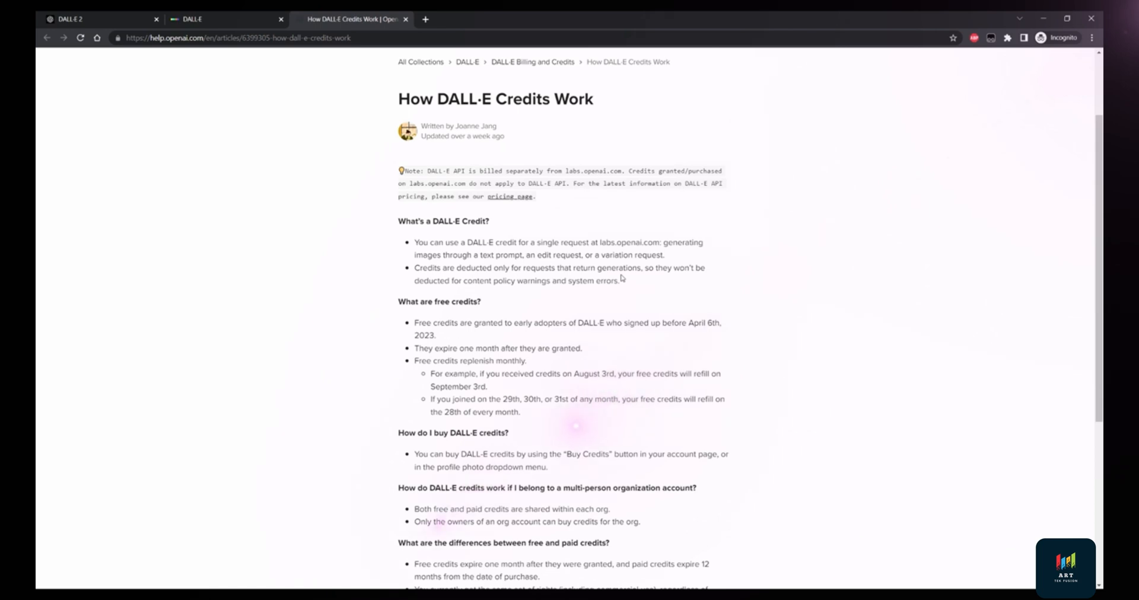
Step: Return to DALL·E and request random prompt suggestions until "an oil pastel drawing of an annoyed cat in a spaceship" is filled in
left_click(239, 13)
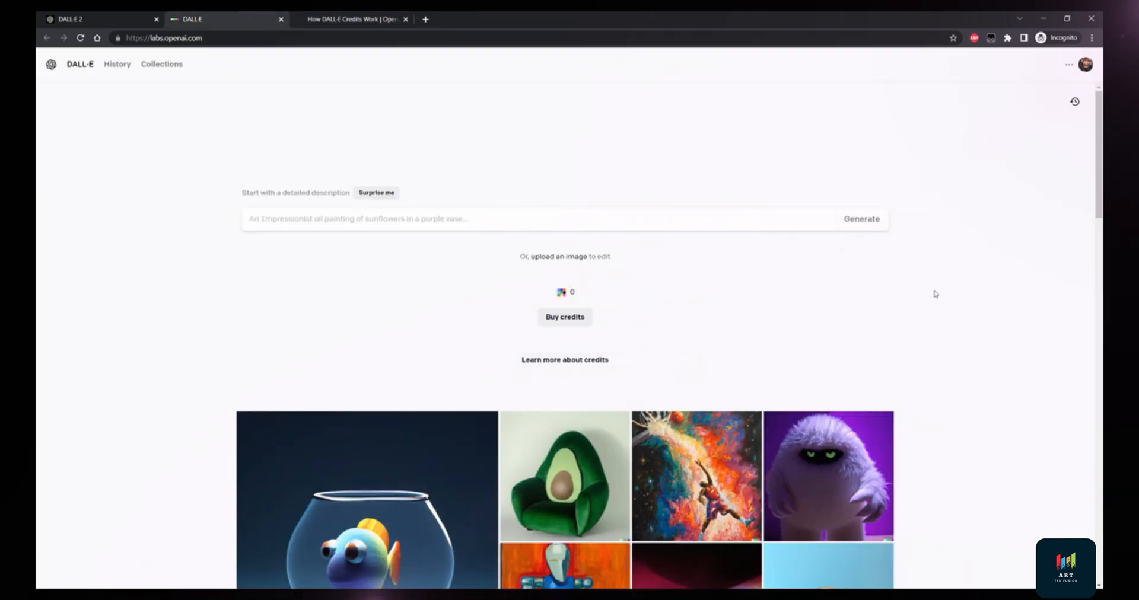
left_click(393, 196)
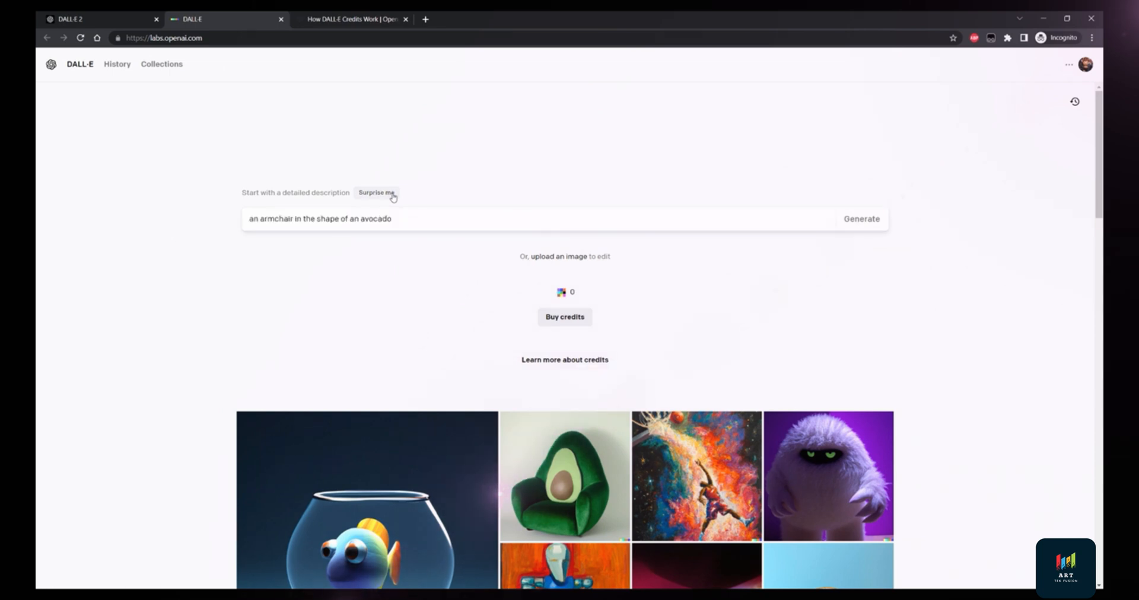
left_click(393, 196)
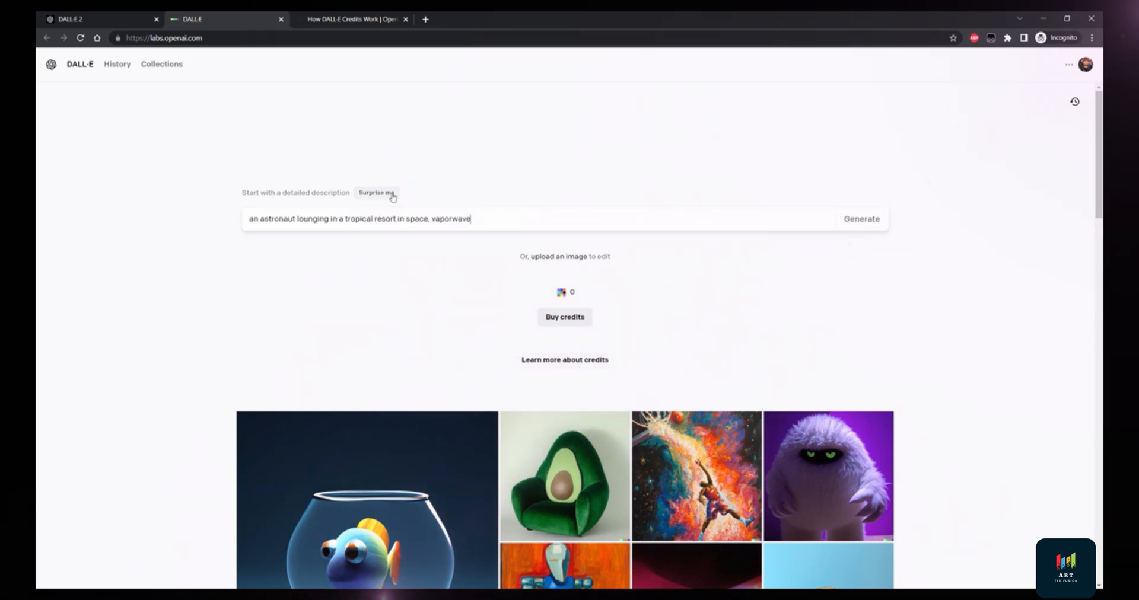
left_click(394, 195)
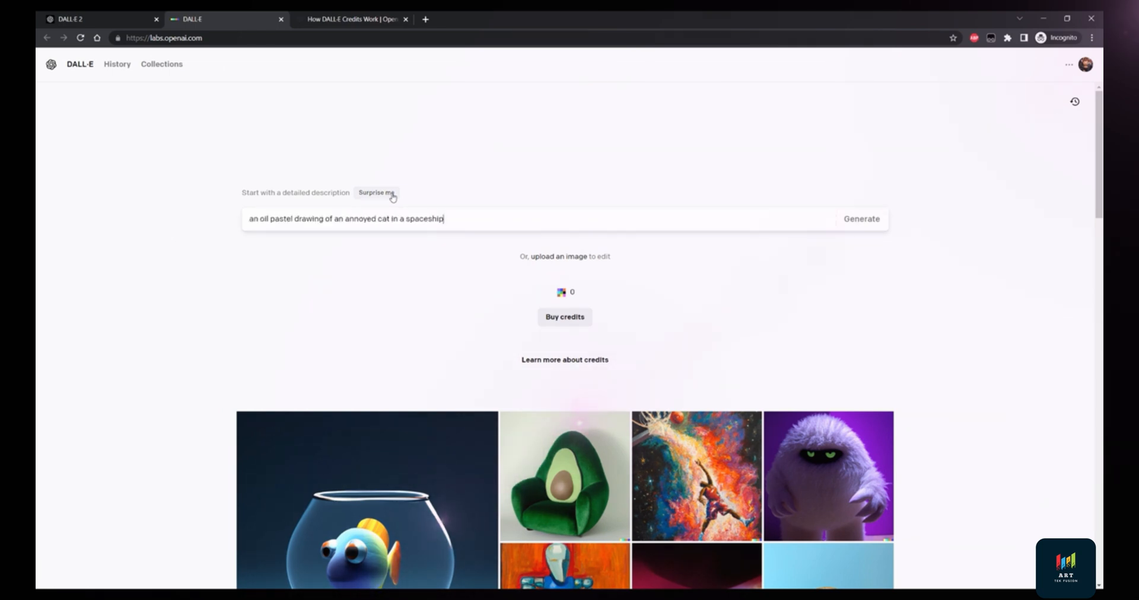
Step: Open the DALL·E credit purchase dialog from the account options and raise the quantity by two to check the pricing
left_click(1068, 64)
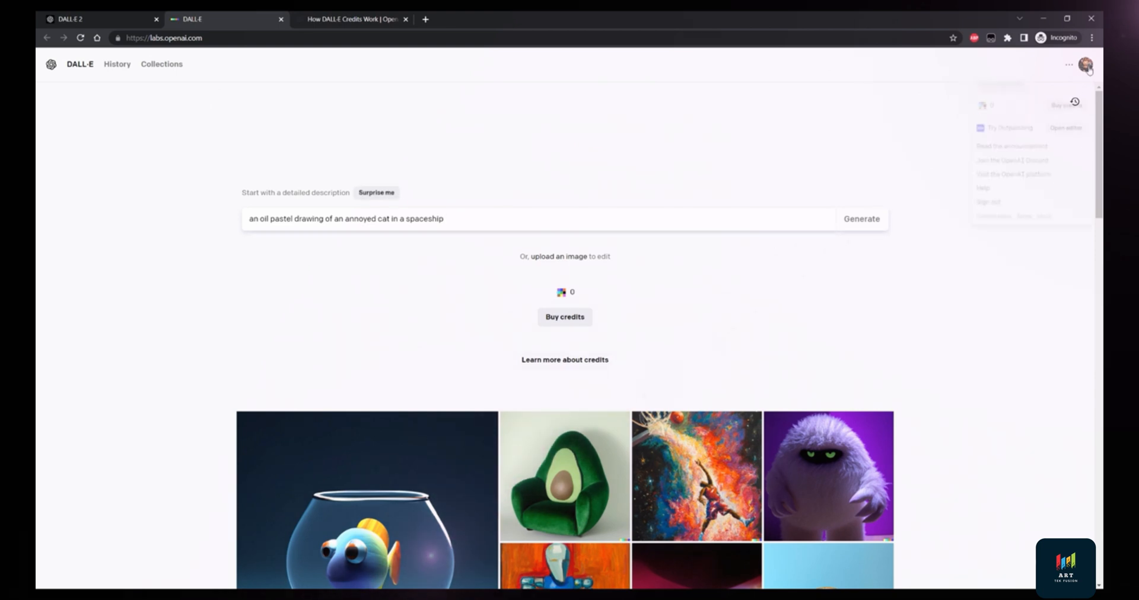
left_click(1065, 107)
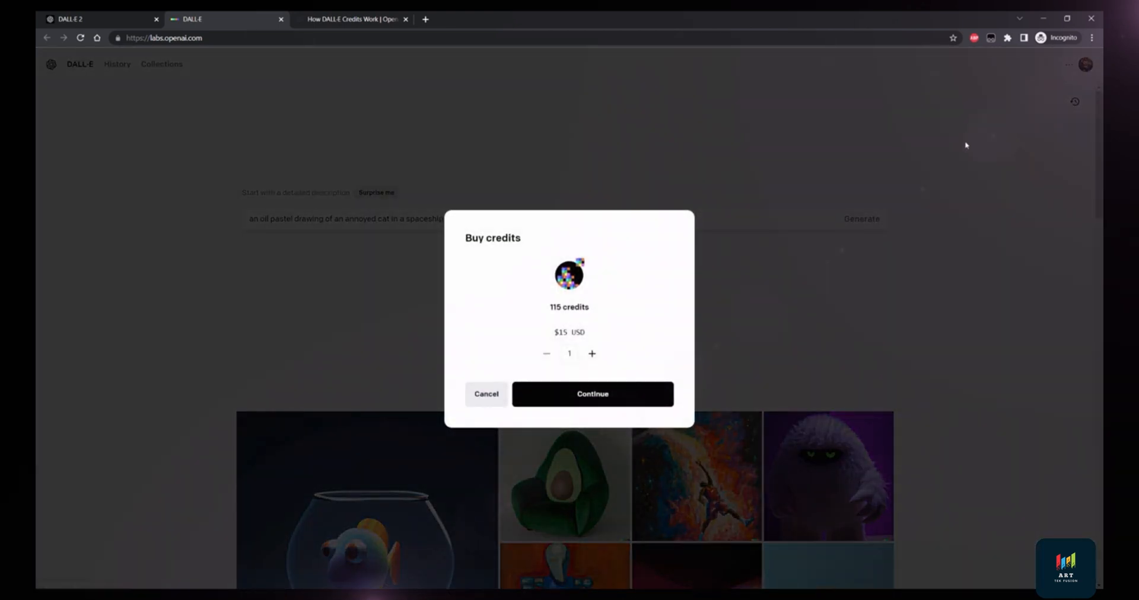
left_click(592, 353)
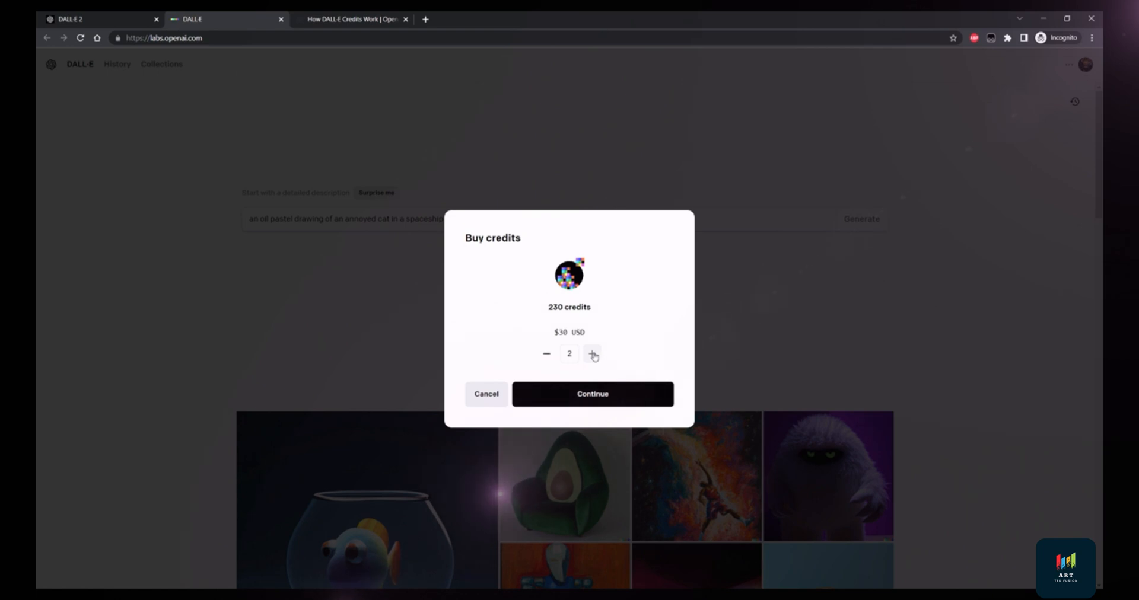
left_click(592, 354)
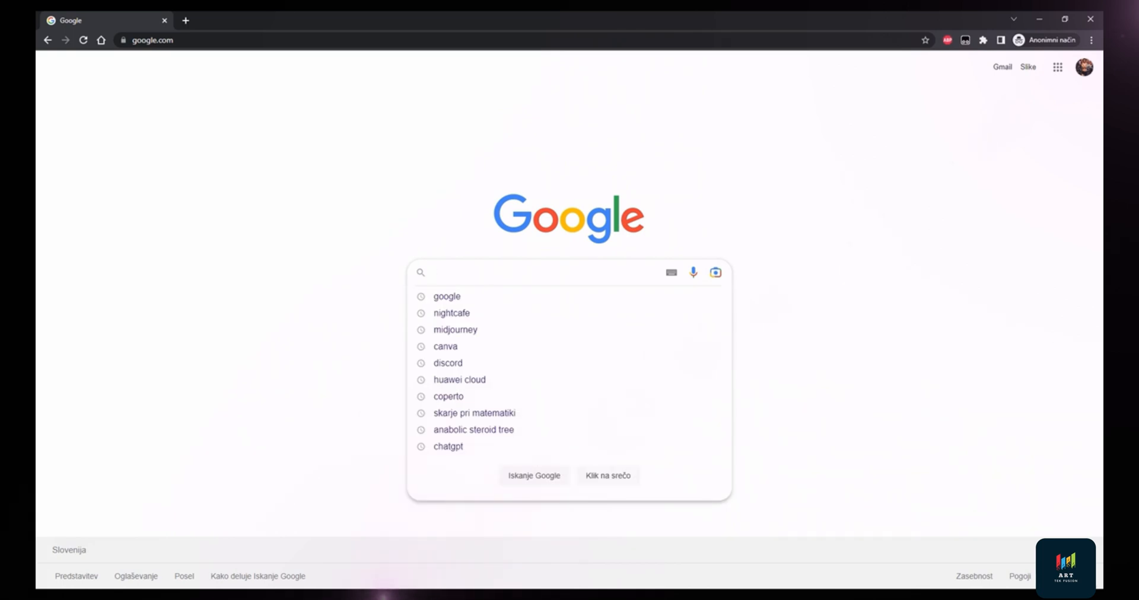
Step: Search Google for "nightcafe", go to the NightCafe Creator site and start creating in its studio
type("nightcafe")
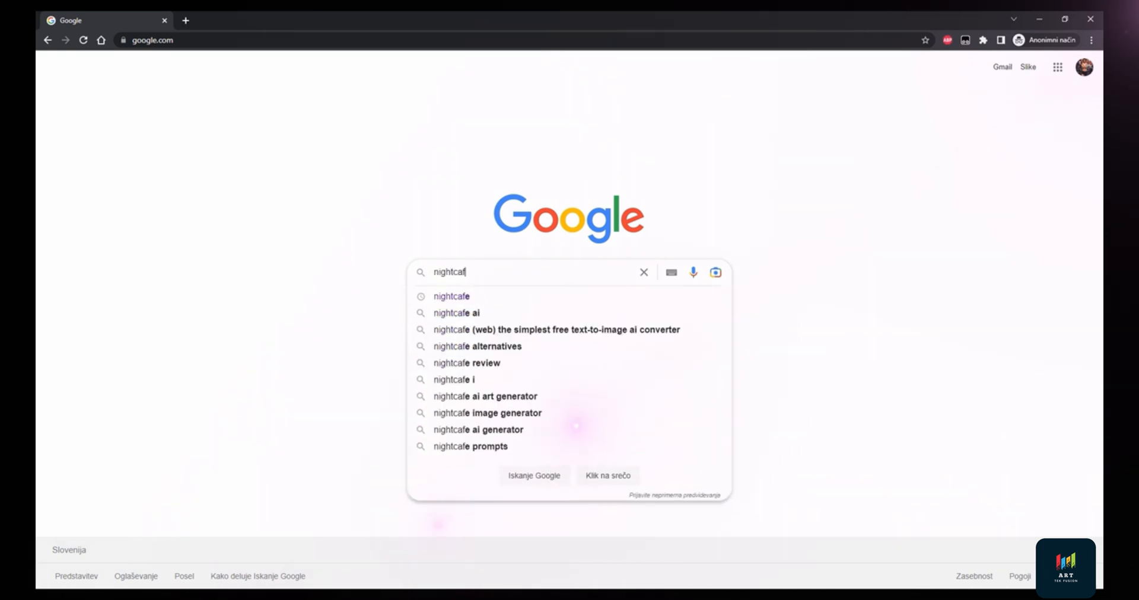
key("Return")
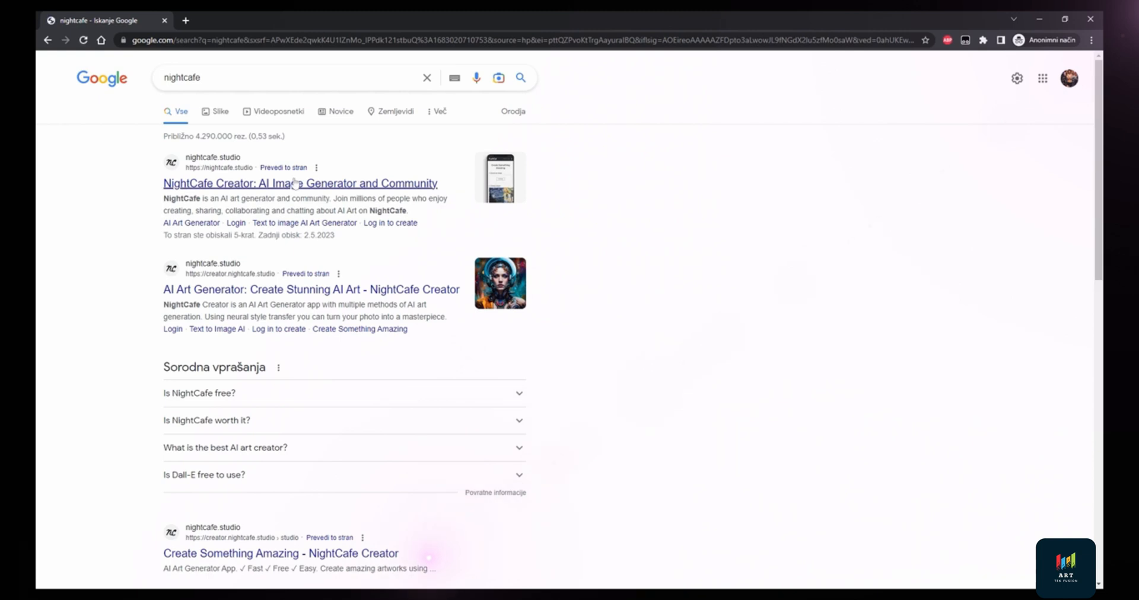
left_click(295, 183)
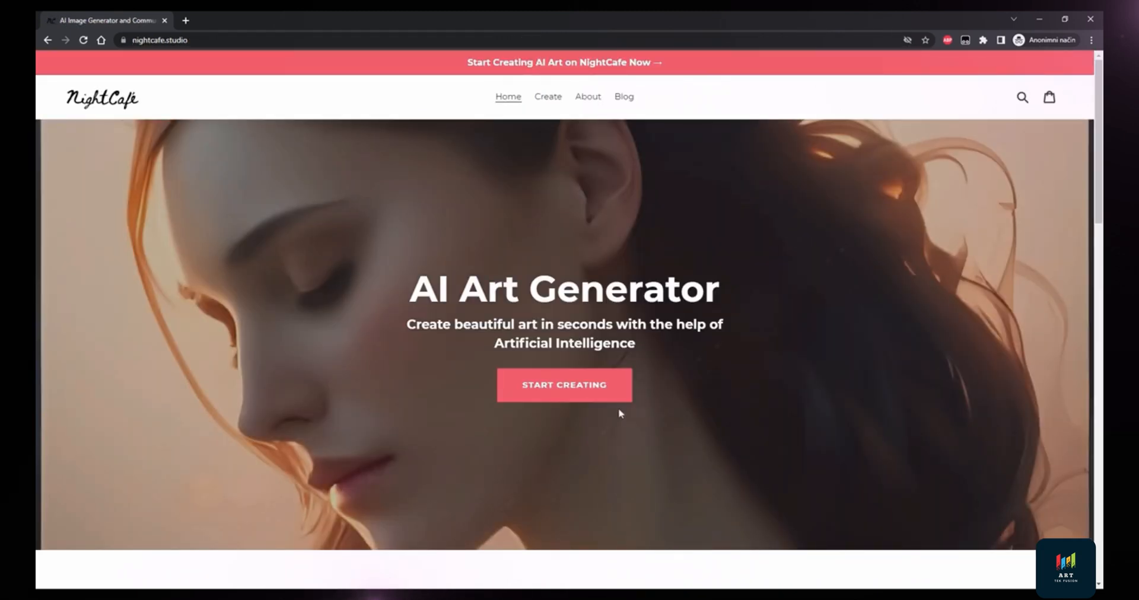
left_click(582, 389)
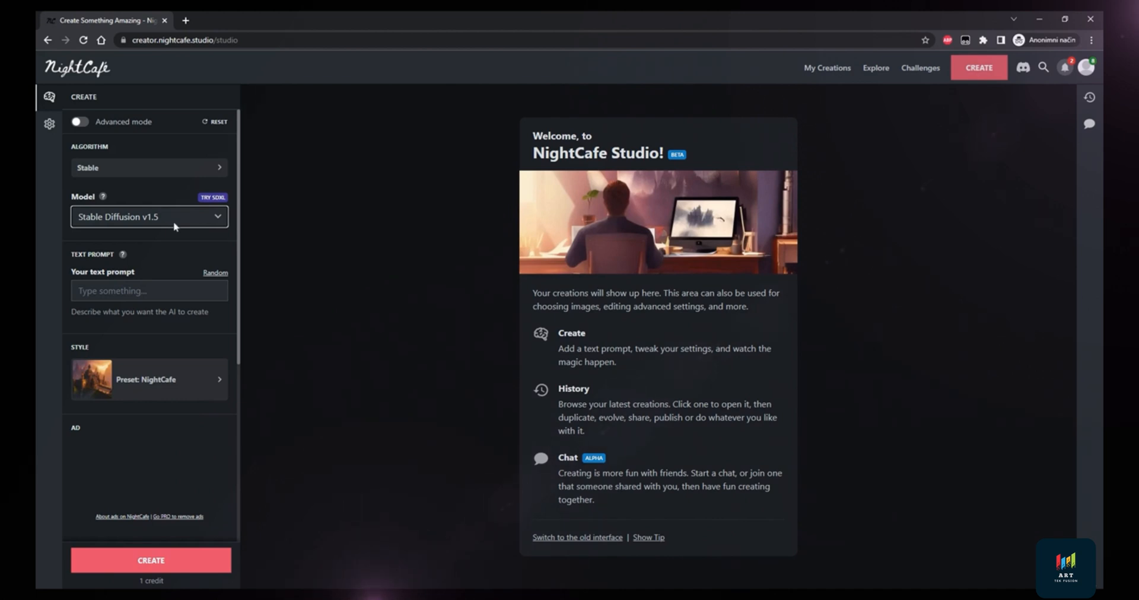
Step: Look over the available NightCafe algorithms and try choosing Coherent, declining the switch to the legacy interface
left_click(161, 175)
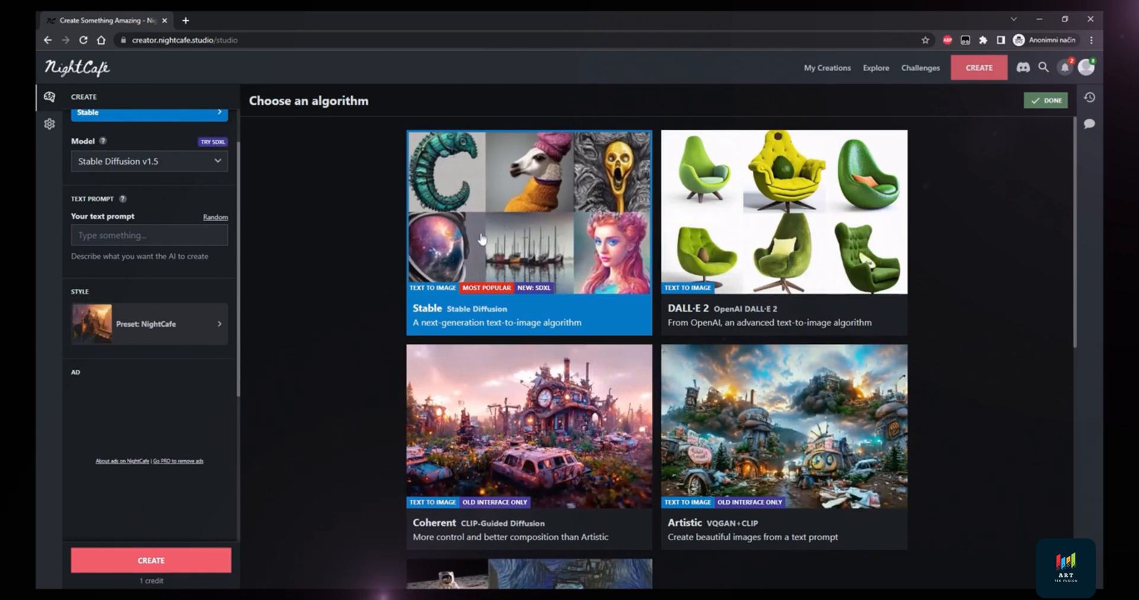
scroll(697, 249, "down", 5)
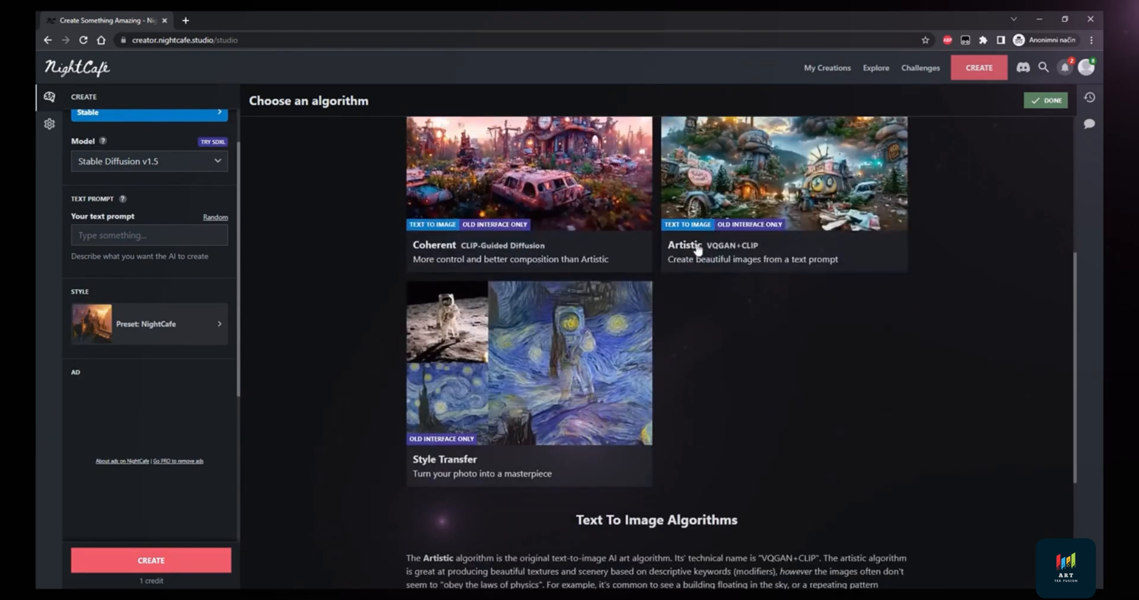
scroll(593, 237, "up", 1)
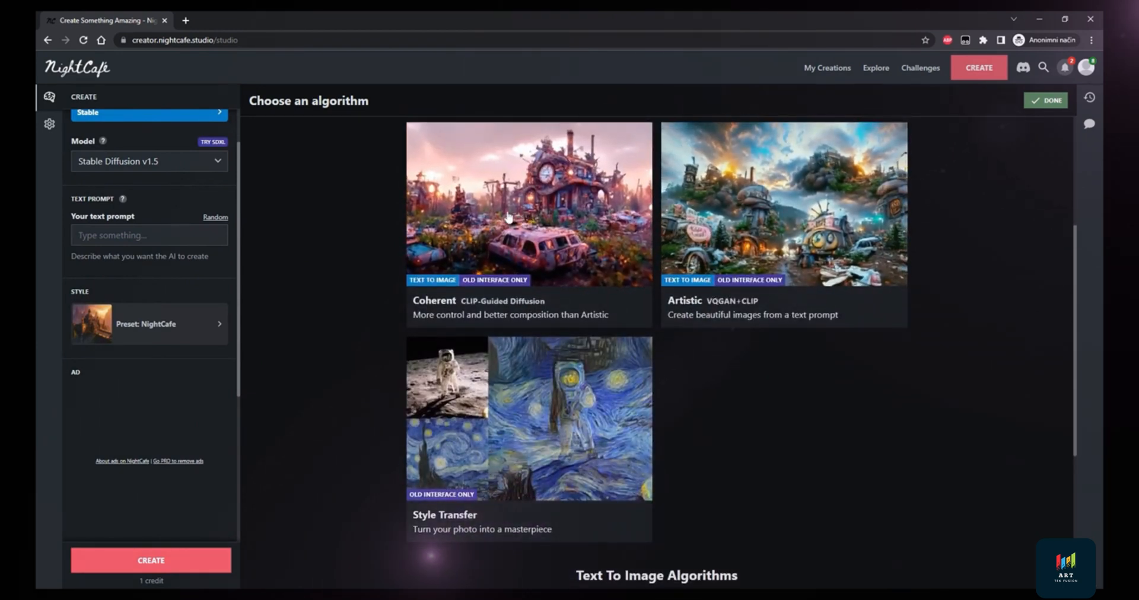
scroll(510, 219, "up", 1)
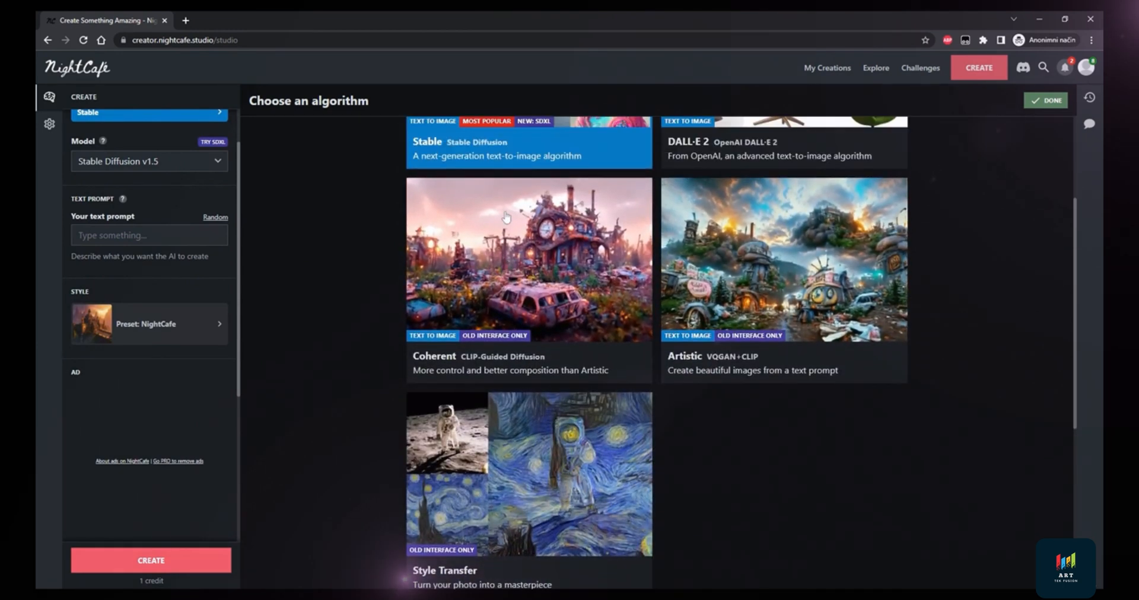
left_click(515, 254)
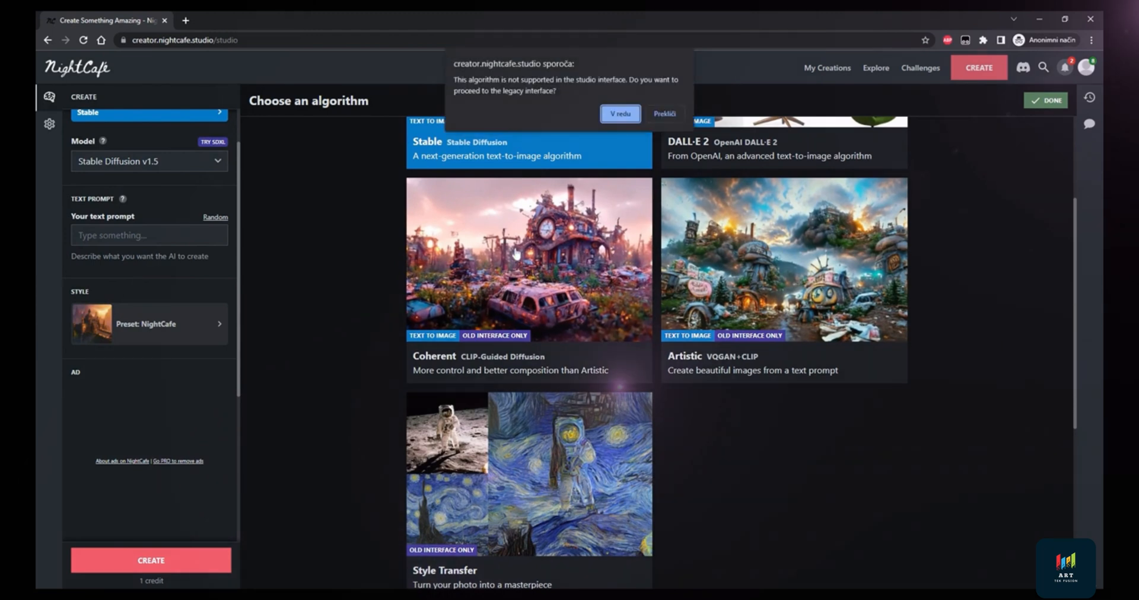
left_click(665, 114)
scroll(885, 121, "up", 3)
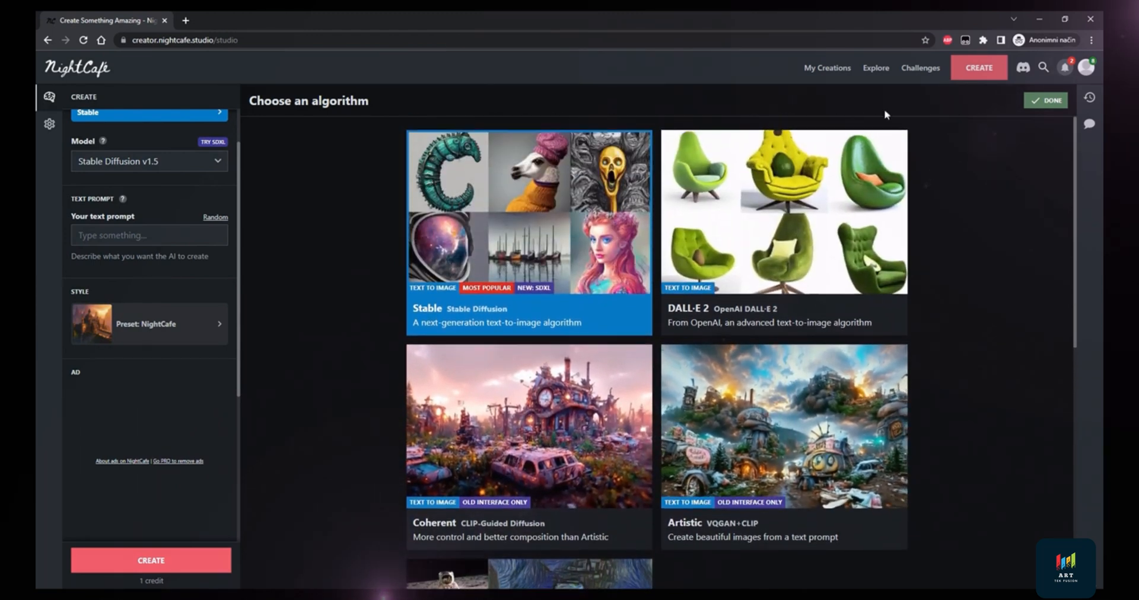
Step: Browse the community artworks on NightCafe's Explore page
left_click(876, 68)
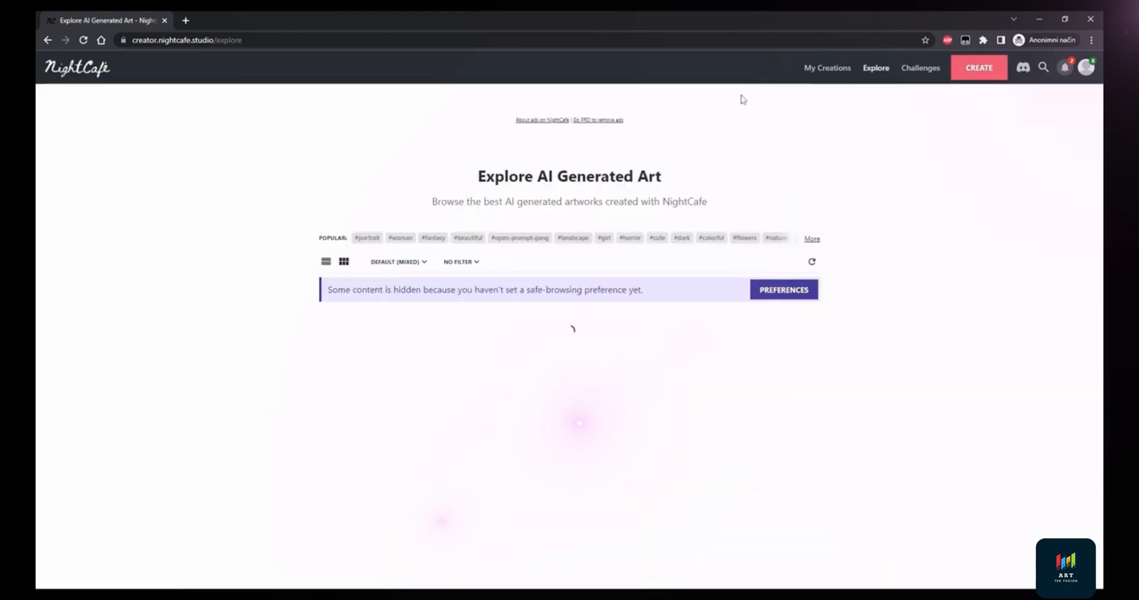
scroll(678, 258, "down", 3)
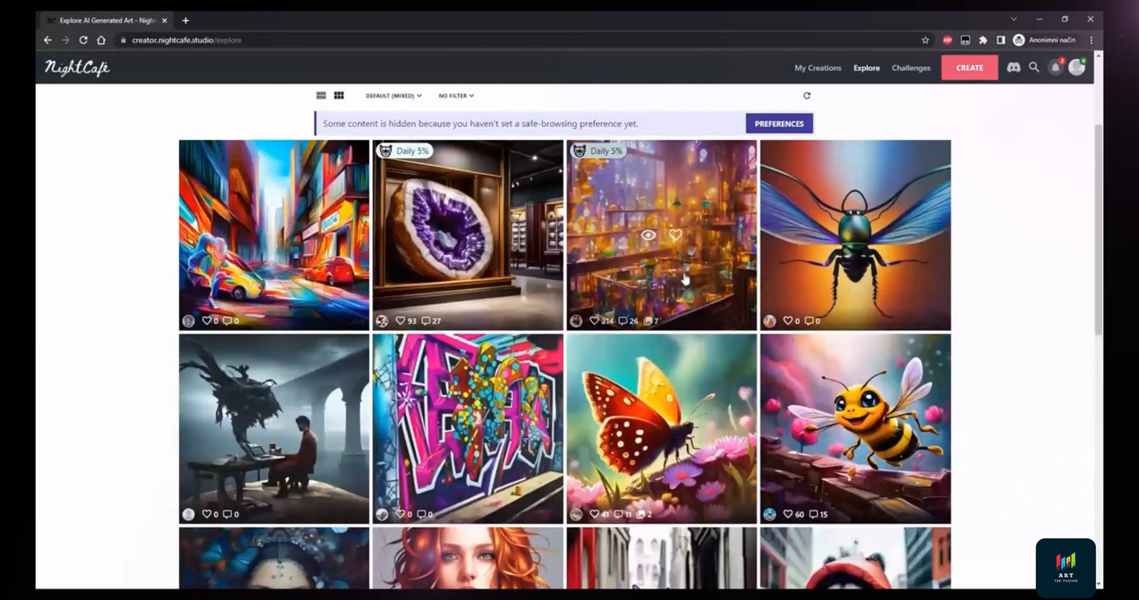
scroll(685, 279, "up", 3)
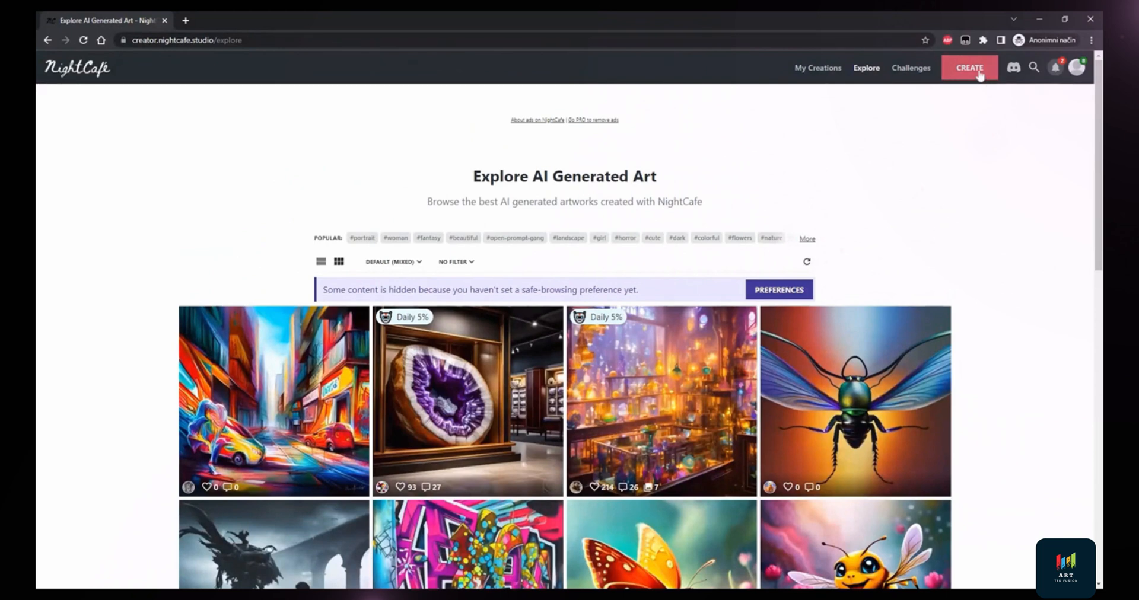
Step: Return to the studio, generate images from the prompt "coffe sea" with the Stable algorithm, and look over them
left_click(979, 71)
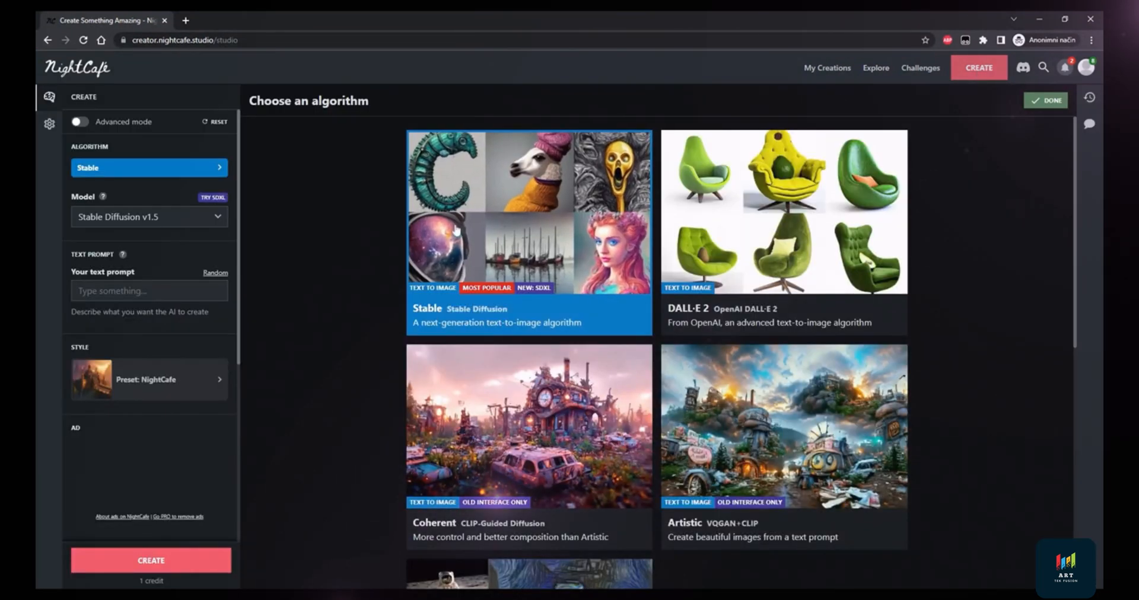
left_click(149, 290)
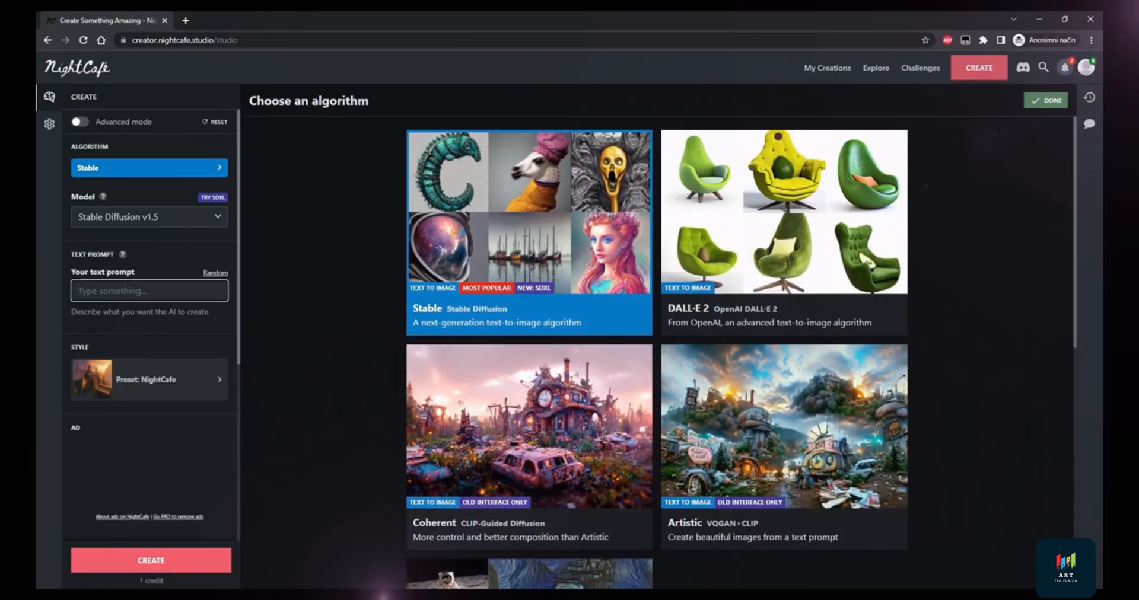
type("coffe")
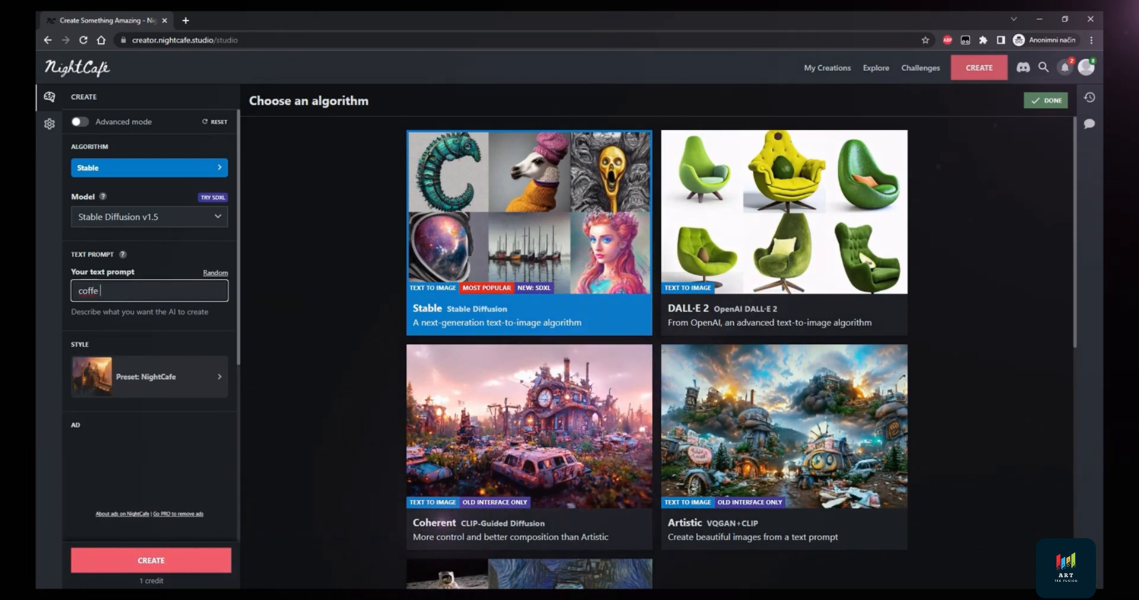
type(" sea")
key("Return")
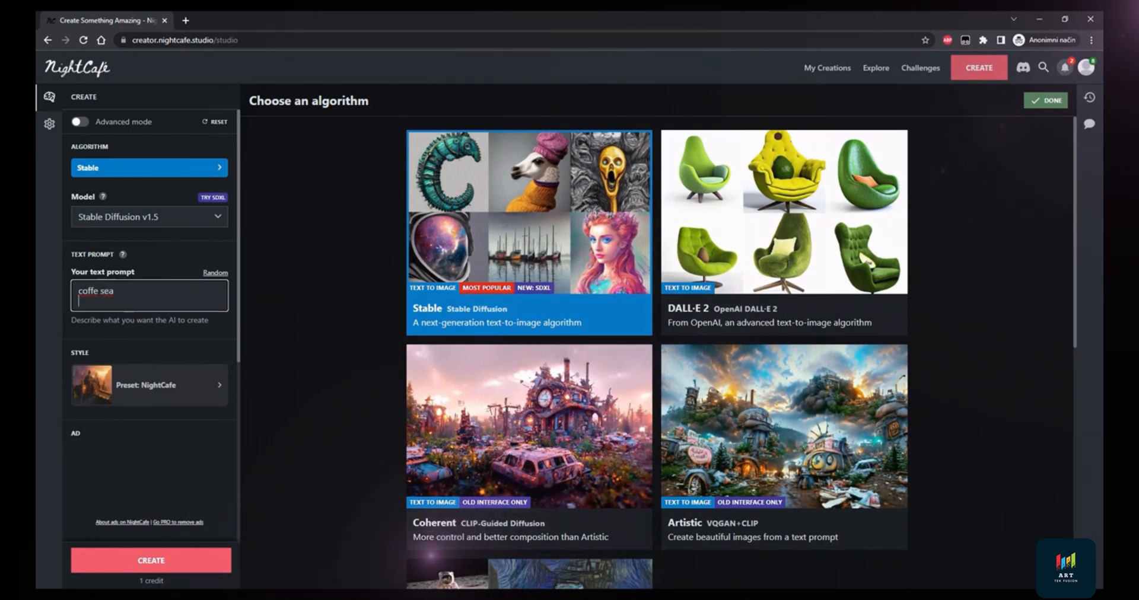
left_click(184, 558)
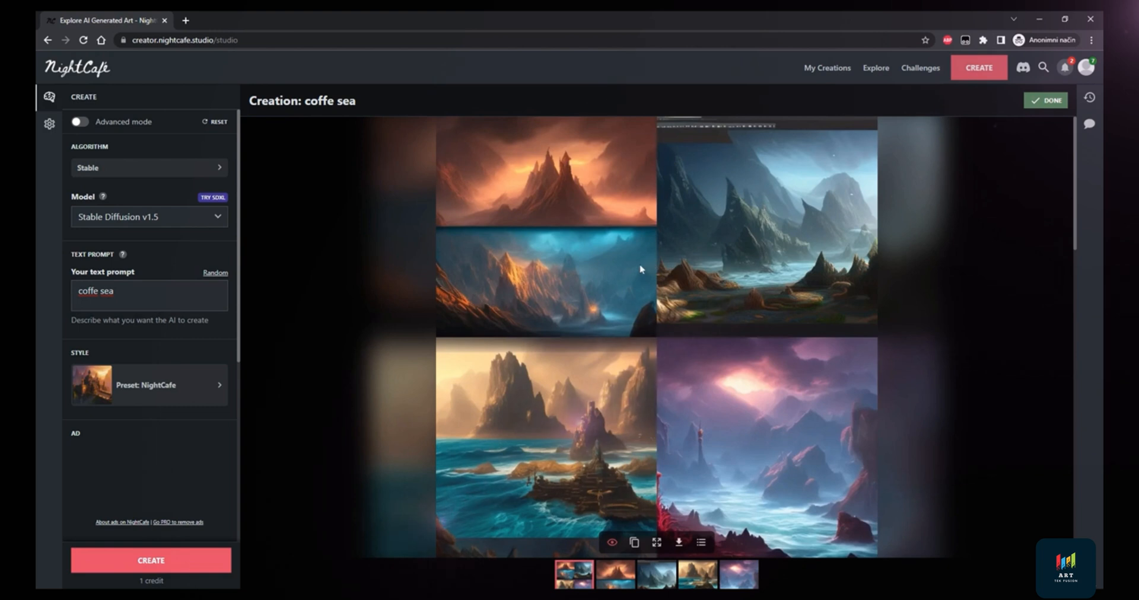
scroll(698, 240, "down", 2)
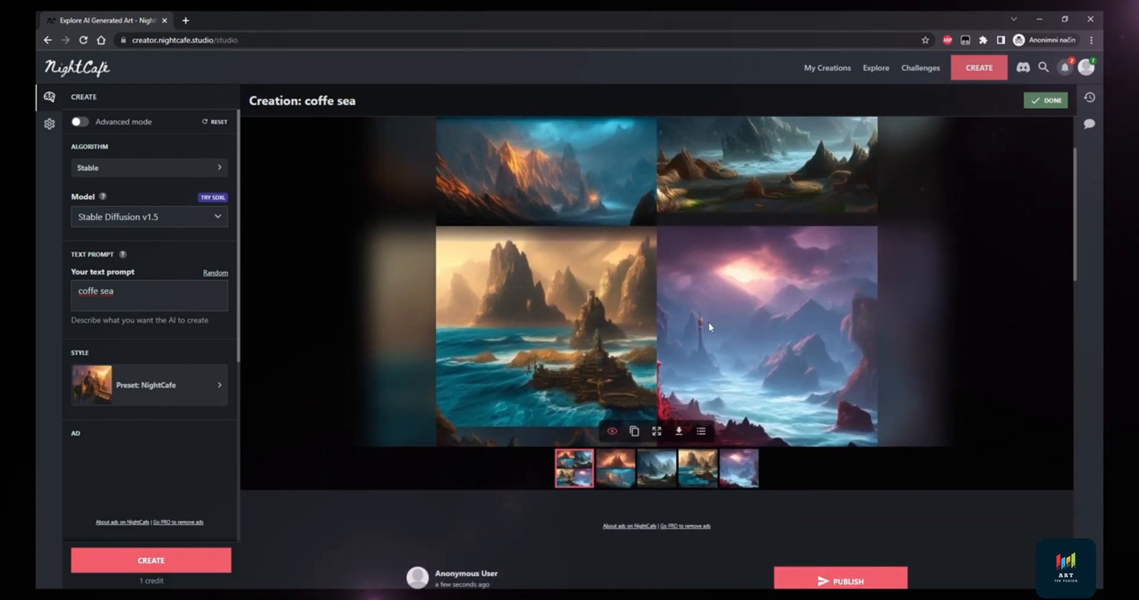
scroll(709, 321, "up", 2)
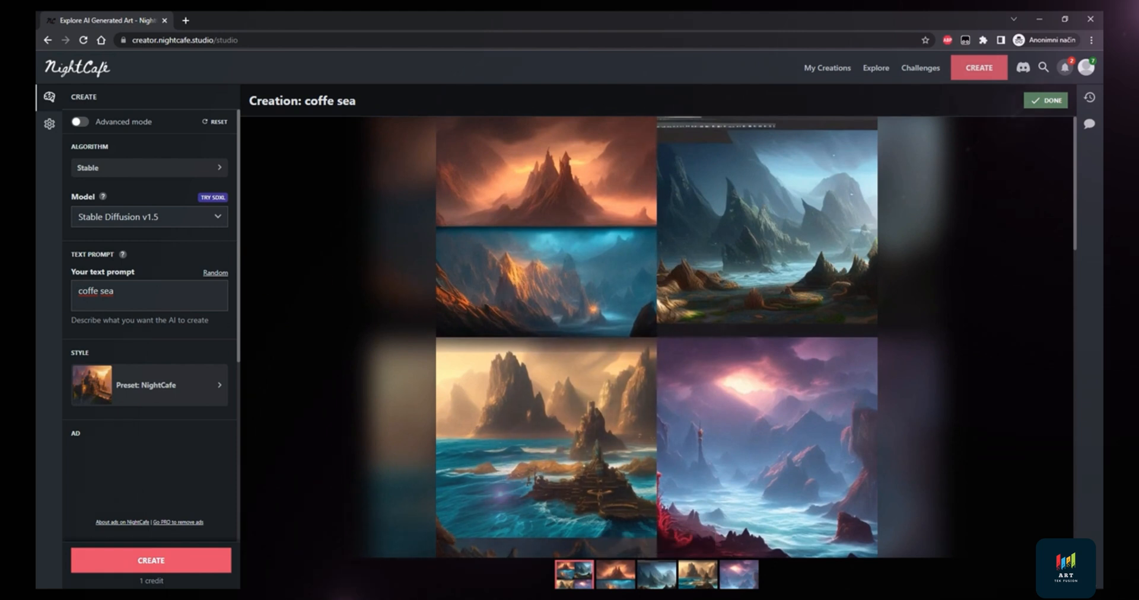
Step: Replace the text prompt with "enlarged fly in the sky" and generate a new set of images
left_click_drag(118, 292, 104, 292)
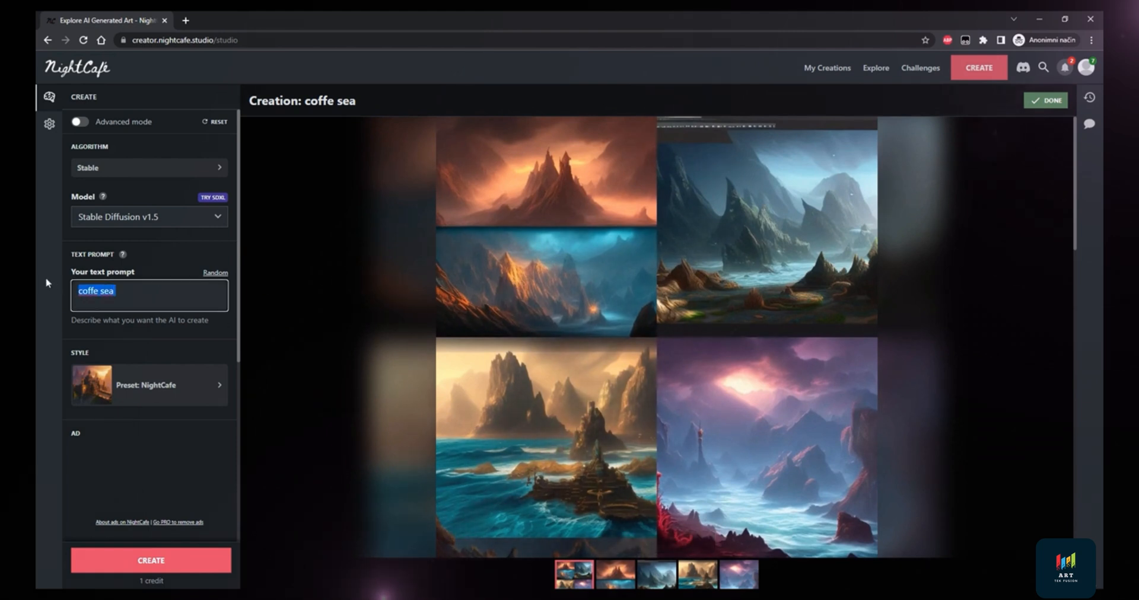
key("BackSpace")
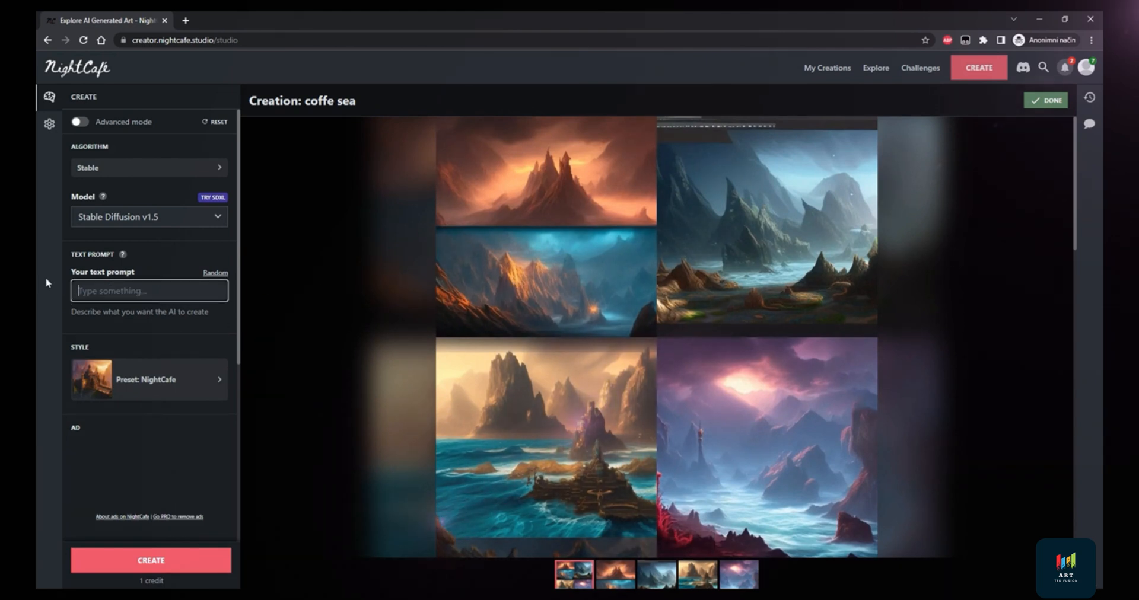
type("enlar")
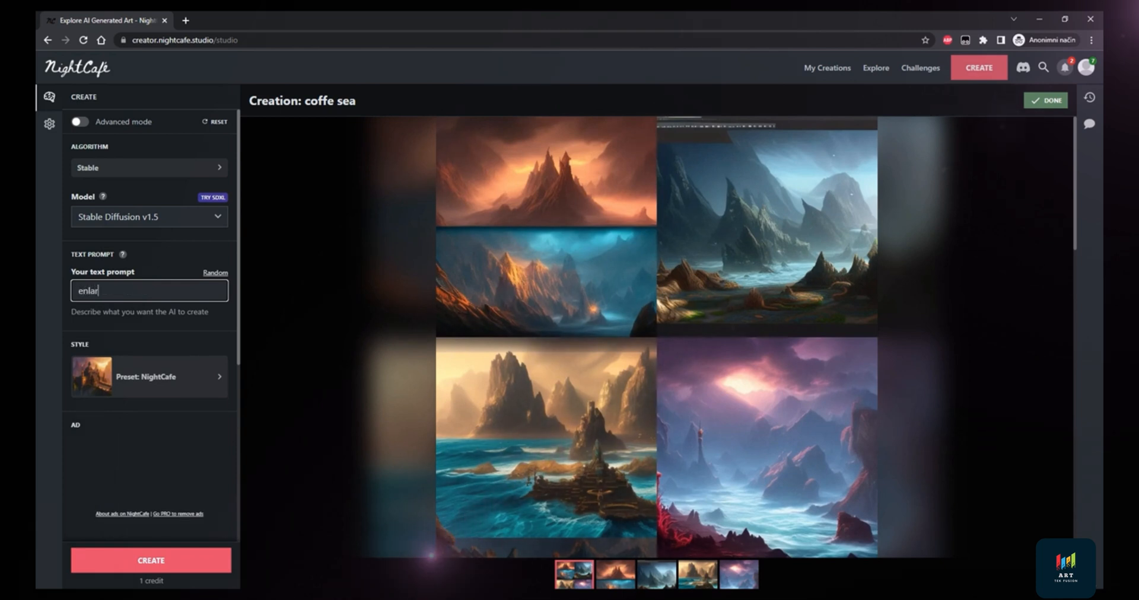
type("ged fl")
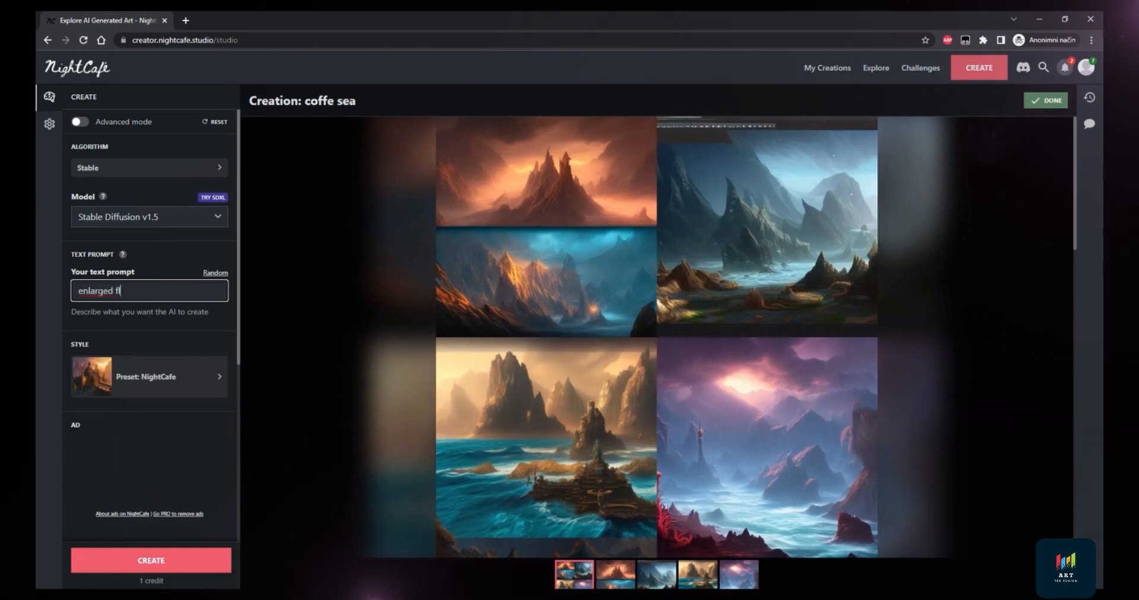
type("y in t")
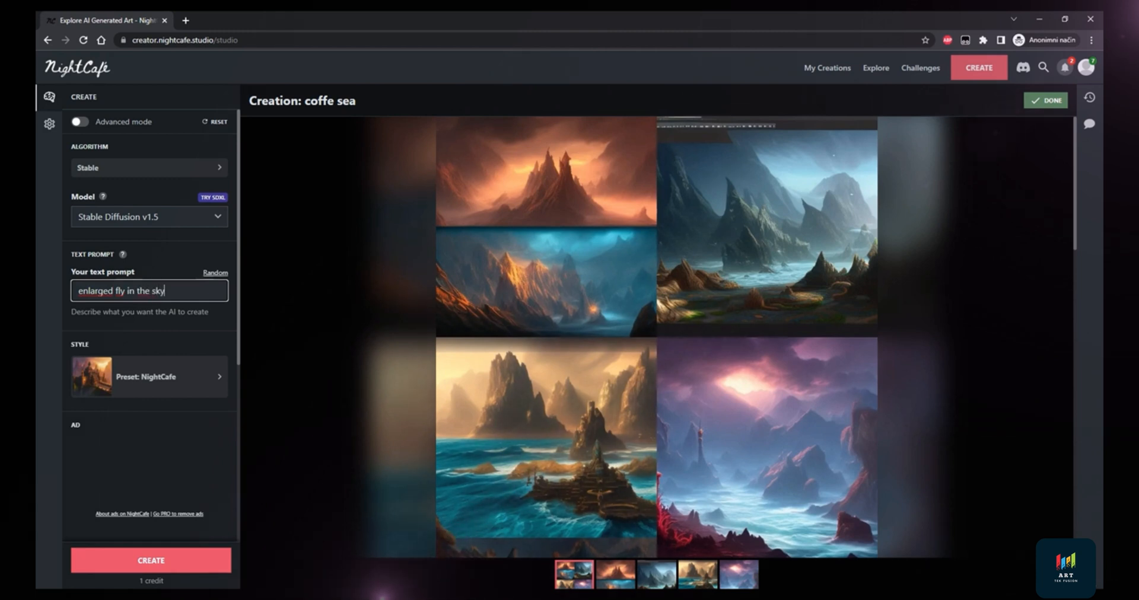
type("he sky")
key("Return")
left_click(157, 560)
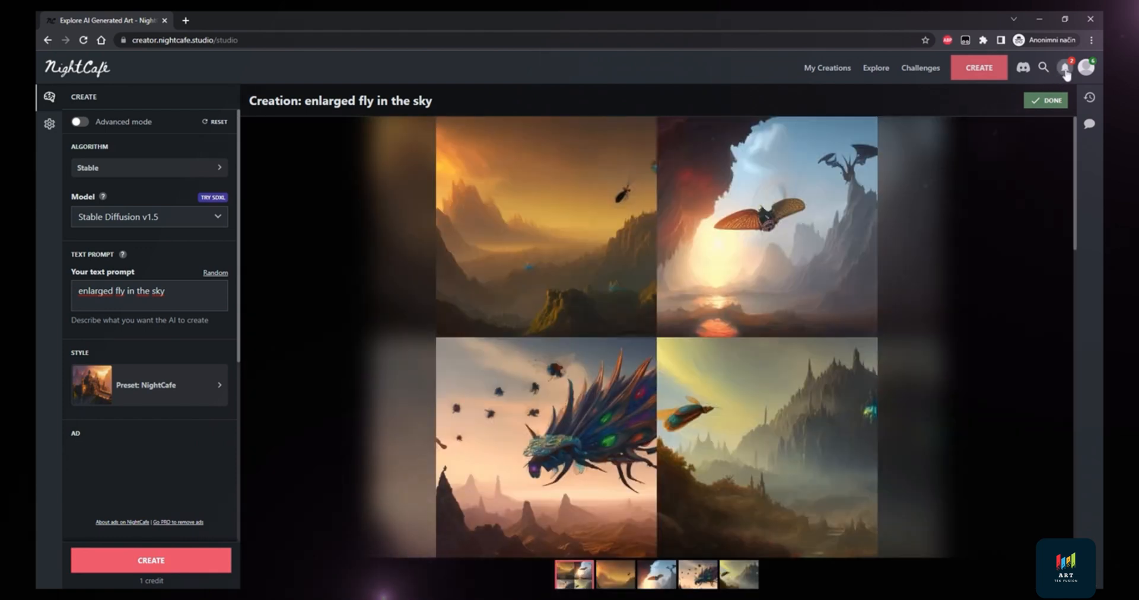
Step: Examine the ways to earn free credits from the notifications inbox, then close the Master NightCafe list
left_click(1065, 70)
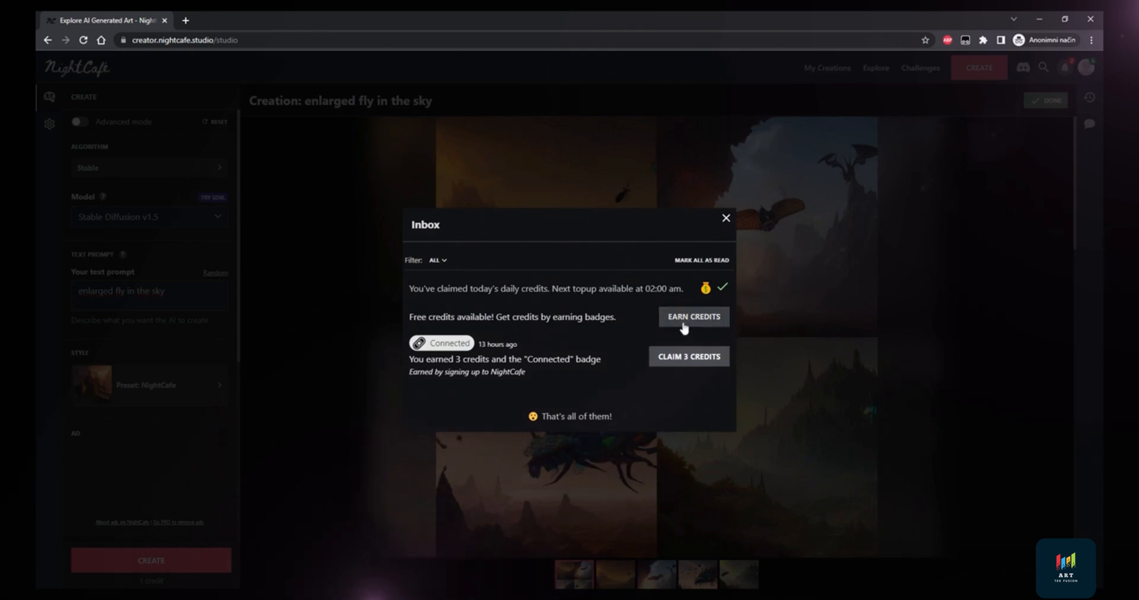
left_click(688, 317)
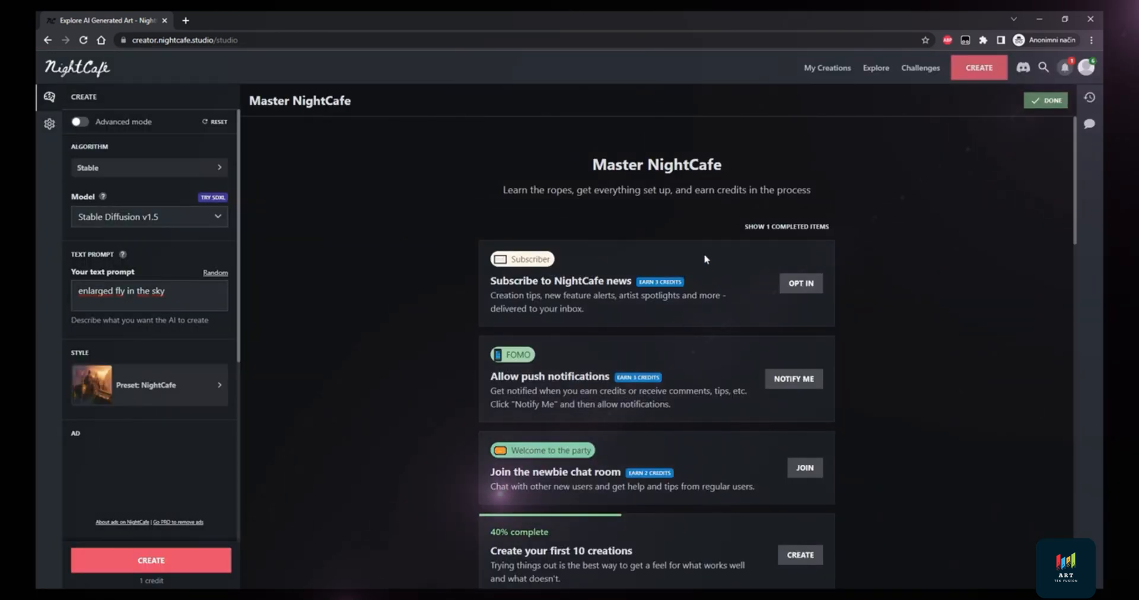
scroll(704, 260, "down", 1)
scroll(702, 260, "down", 3)
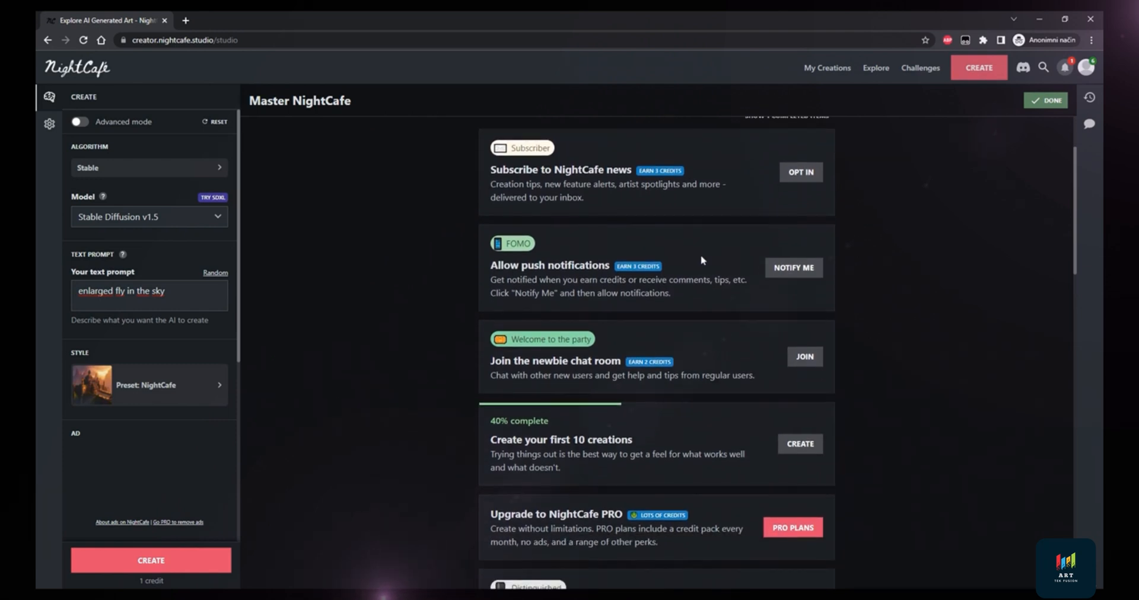
scroll(702, 260, "down", 3)
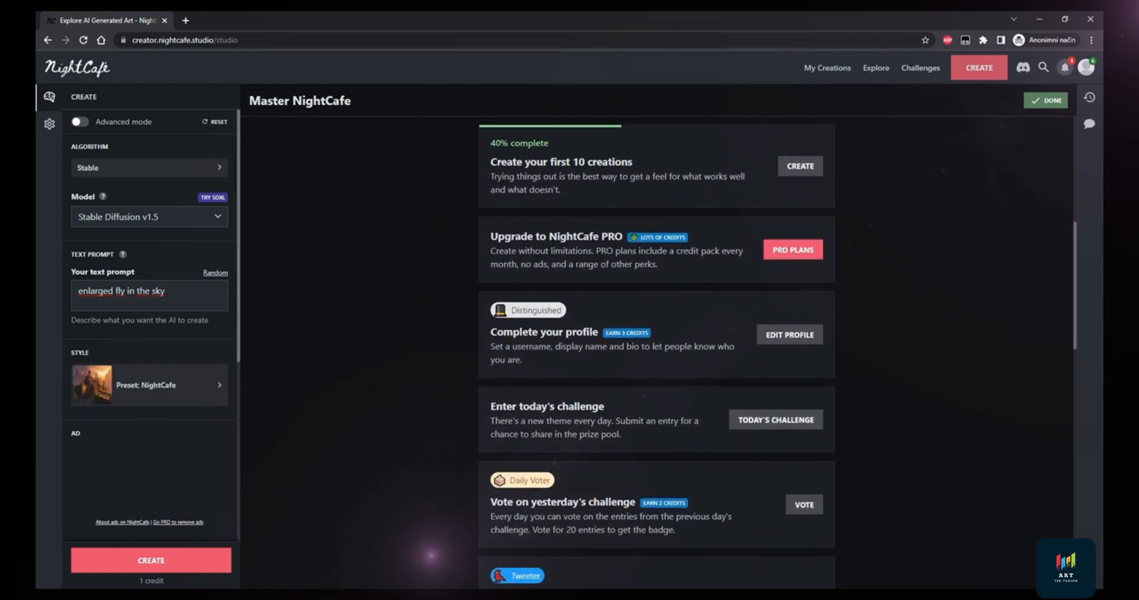
scroll(702, 259, "down", 6)
scroll(703, 259, "down", 3)
scroll(703, 260, "down", 3)
scroll(702, 259, "down", 3)
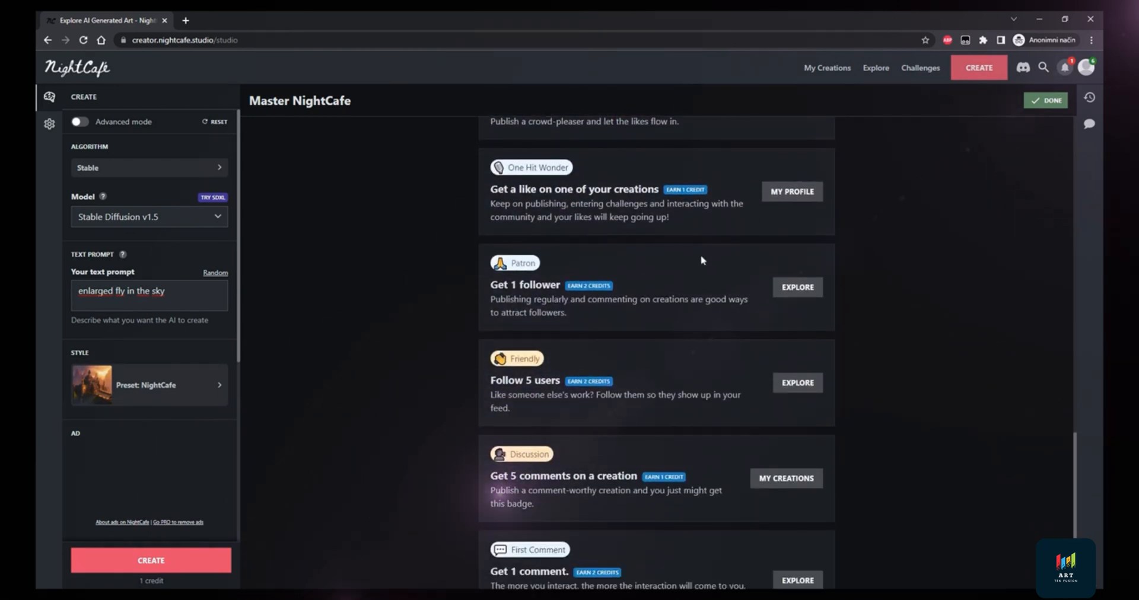
scroll(702, 260, "up", 5)
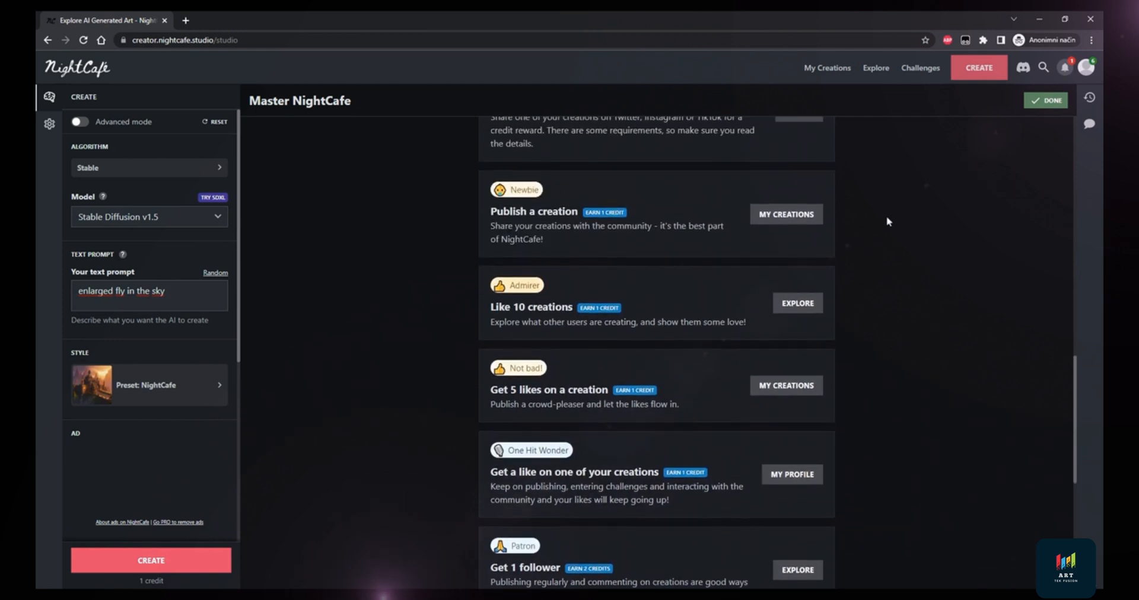
left_click(1045, 106)
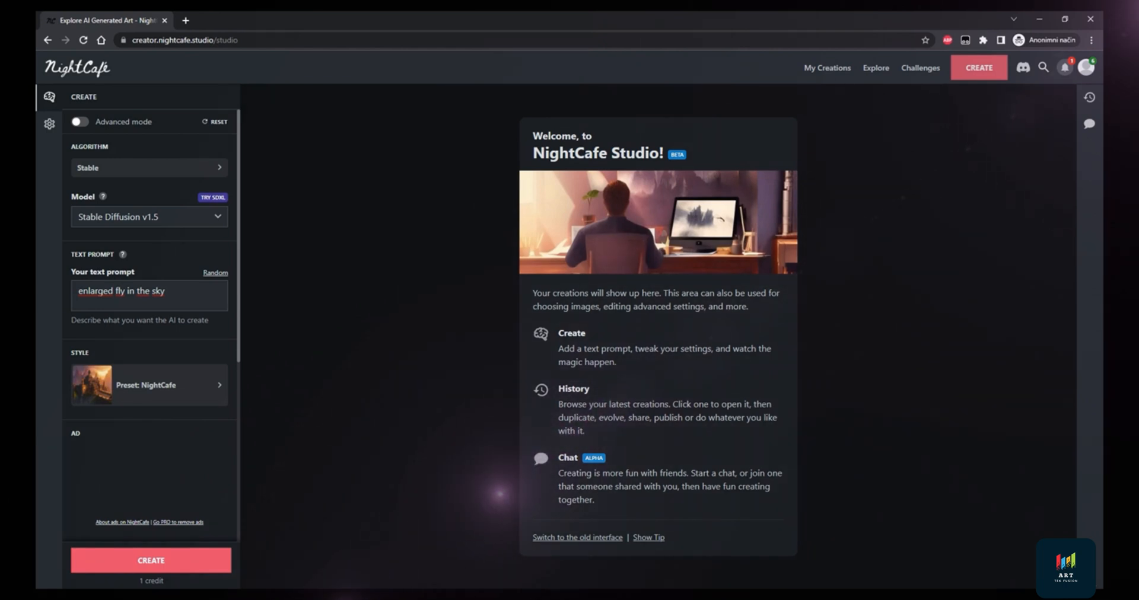
Step: Open the "enlarged fly in the sky" creation from the saved creations and view its orange-winged fly image on its own
left_click(826, 68)
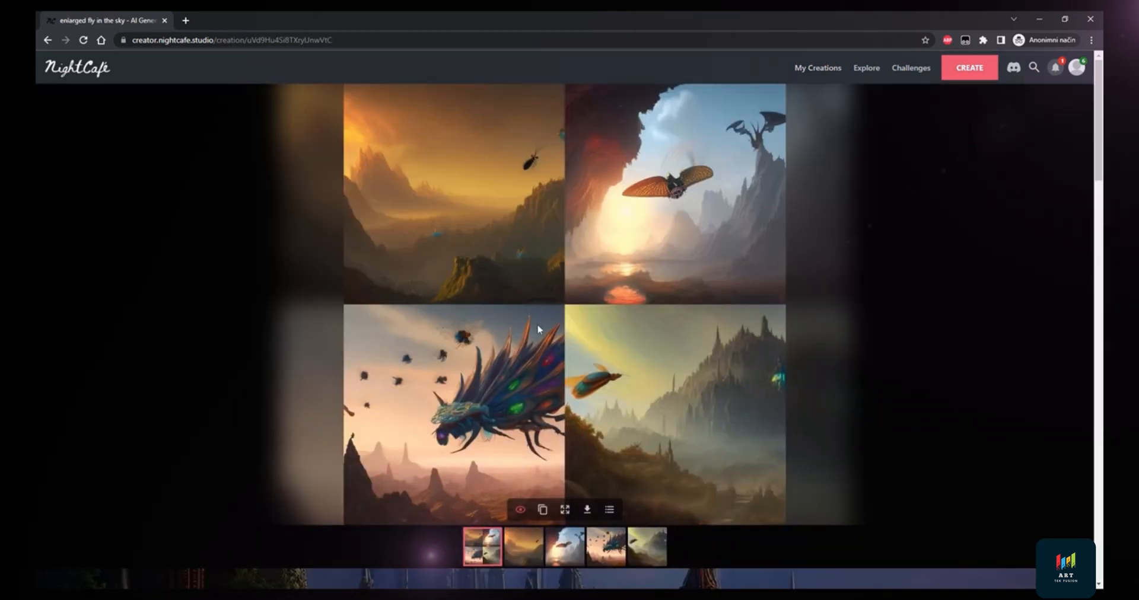
left_click(576, 550)
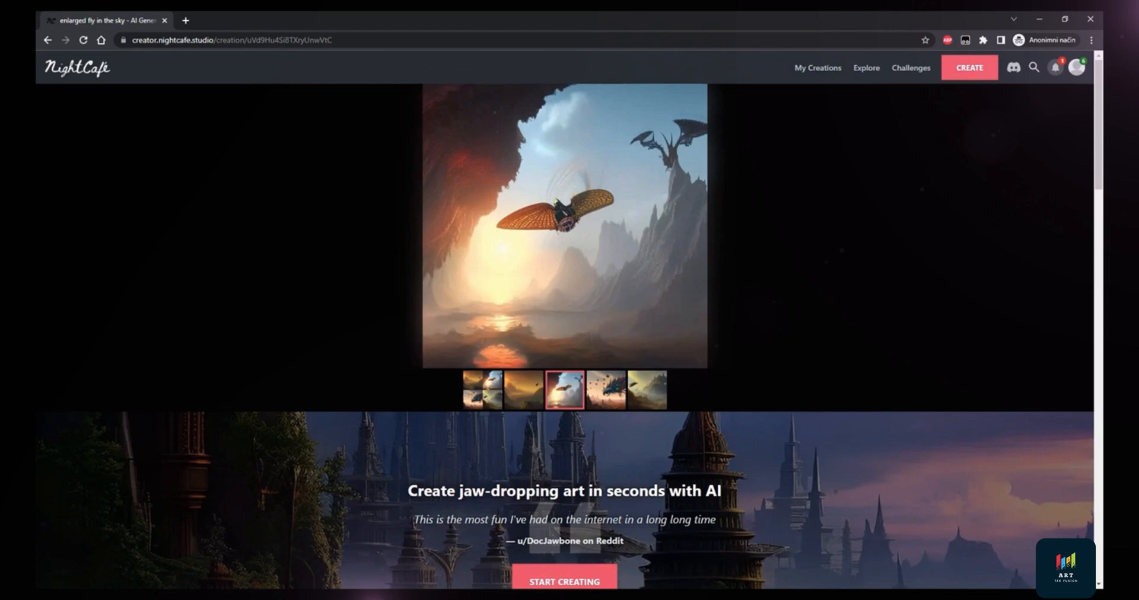
Step: Make the feathered-insect image with the small flies the creation's main image and upscale it 2.00x (1024*1024px)
left_click(605, 389)
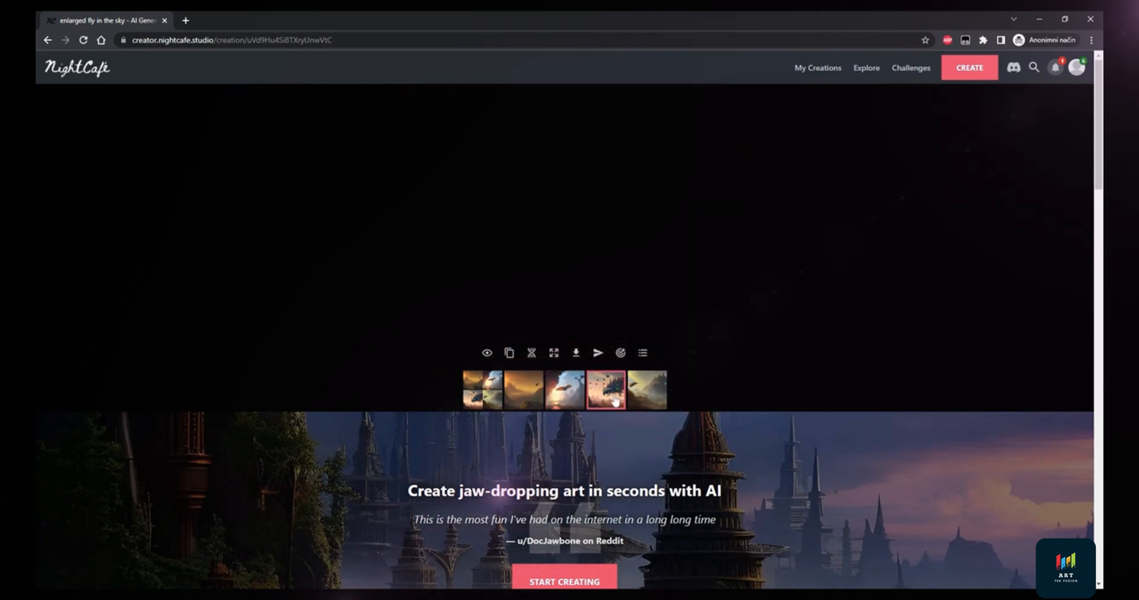
left_click(488, 354)
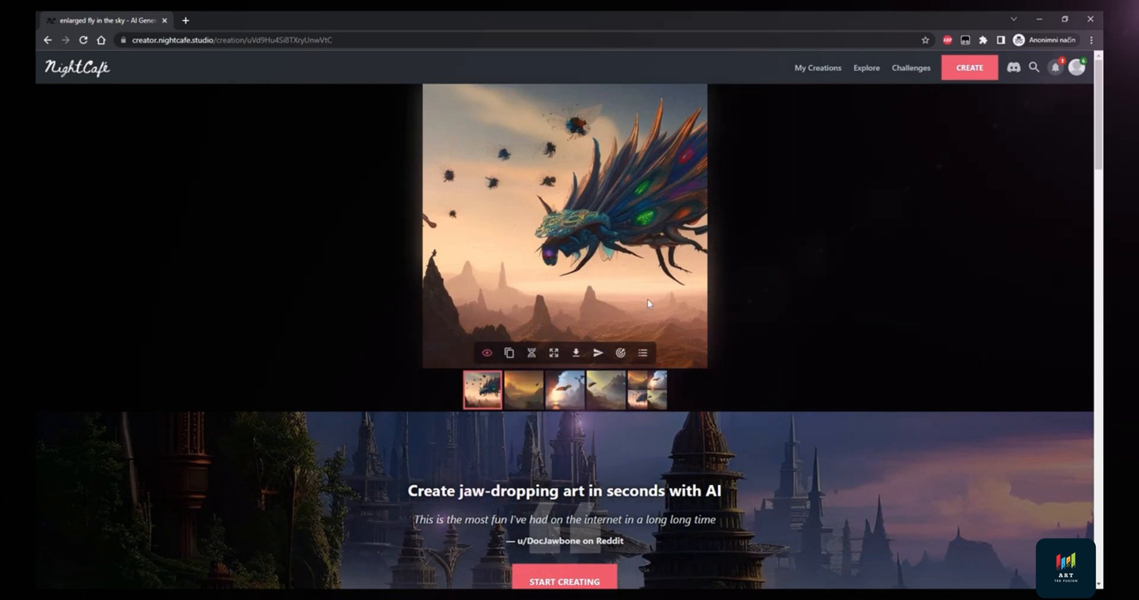
left_click(553, 353)
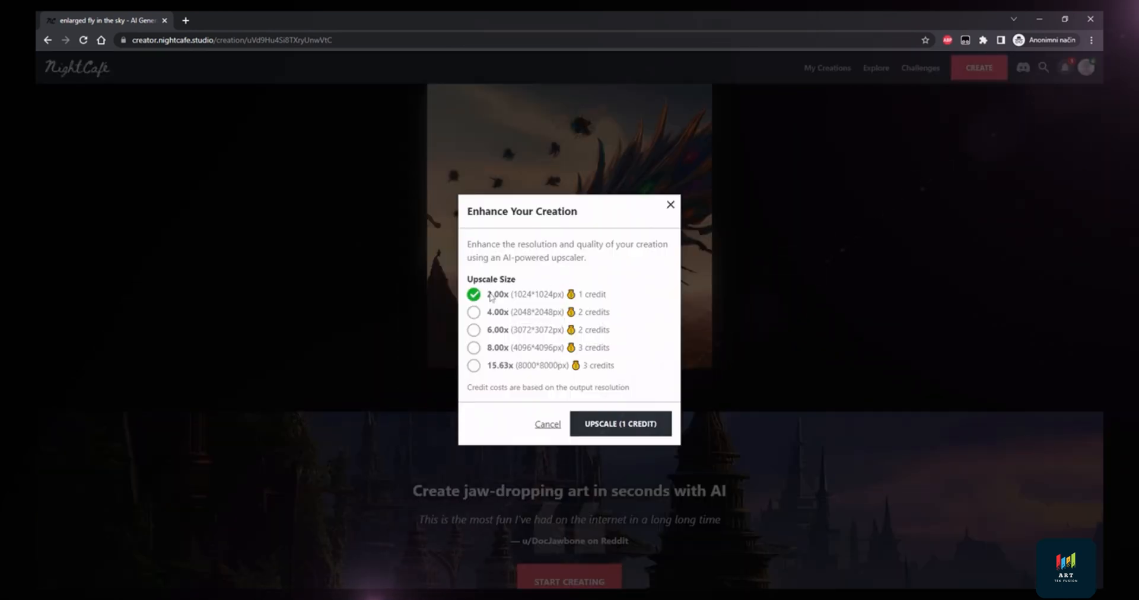
left_click(617, 425)
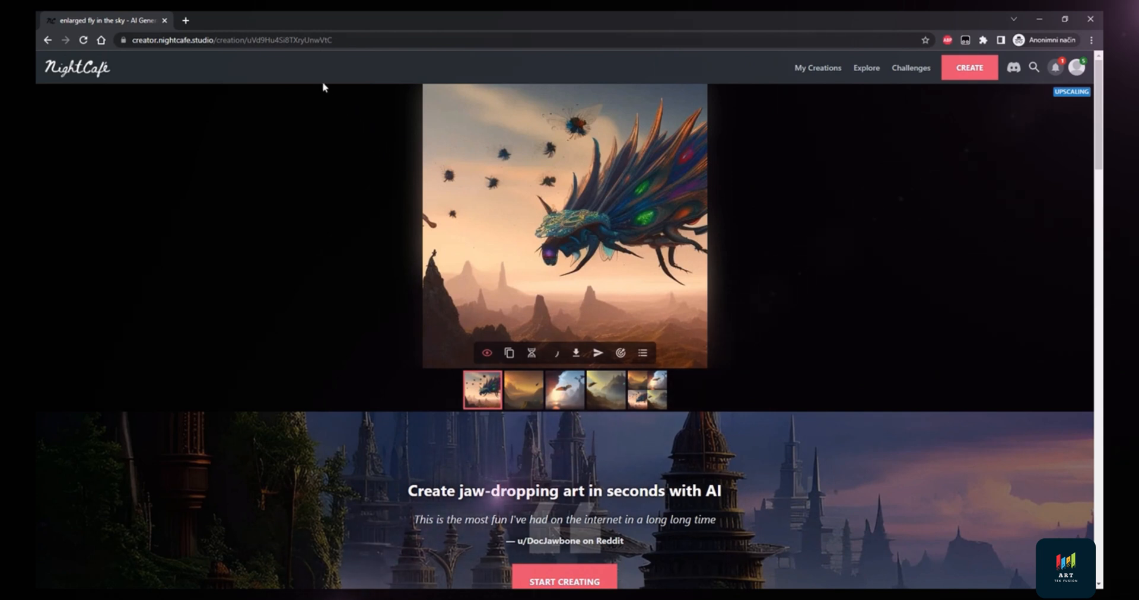
Step: Go back to the creator.nightcafe.studio home page and open its Create NFT Art feature page
left_click(356, 40)
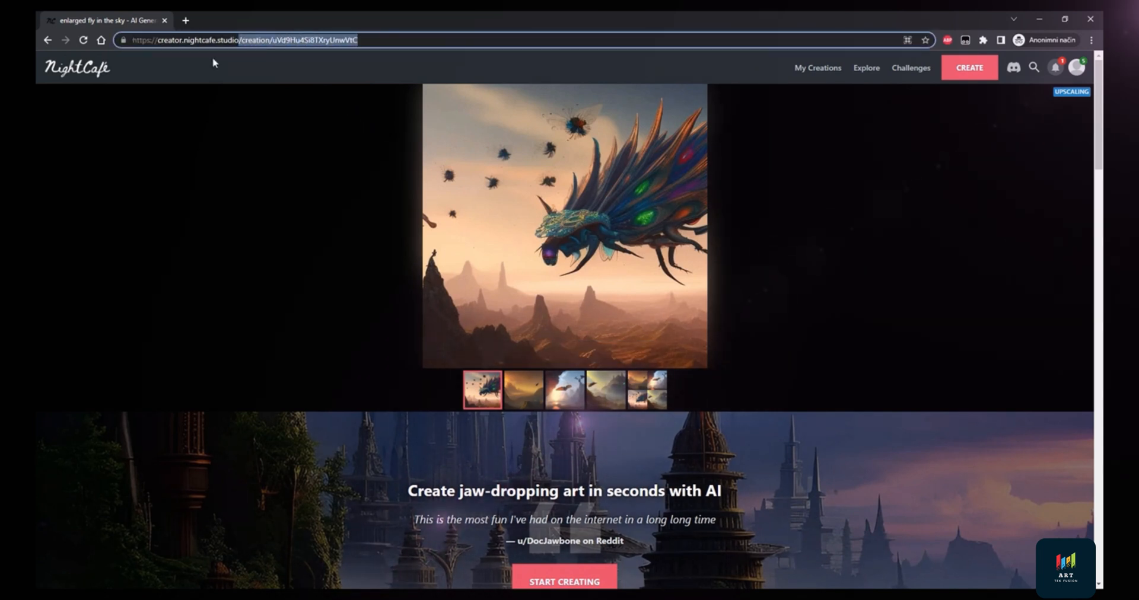
key("BackSpace")
left_click(614, 281)
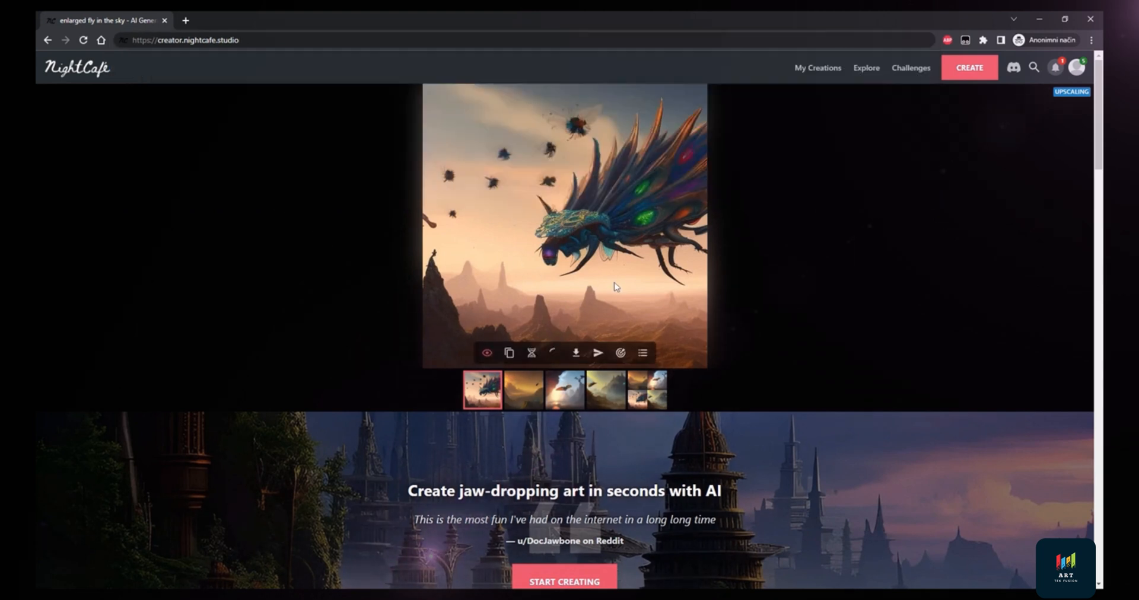
key("ctrl+l")
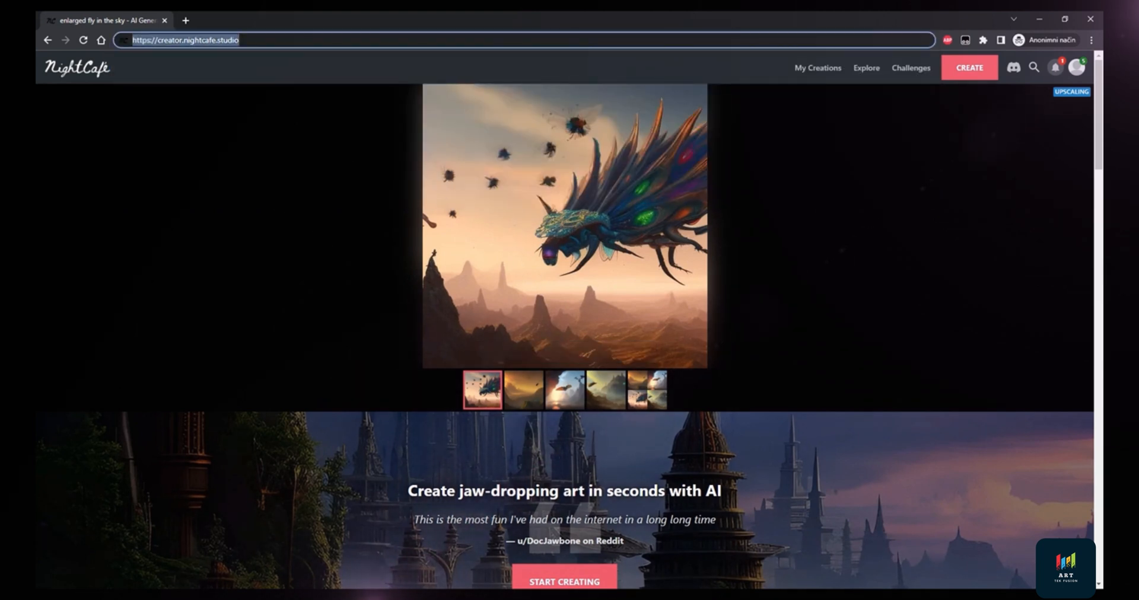
key("Return")
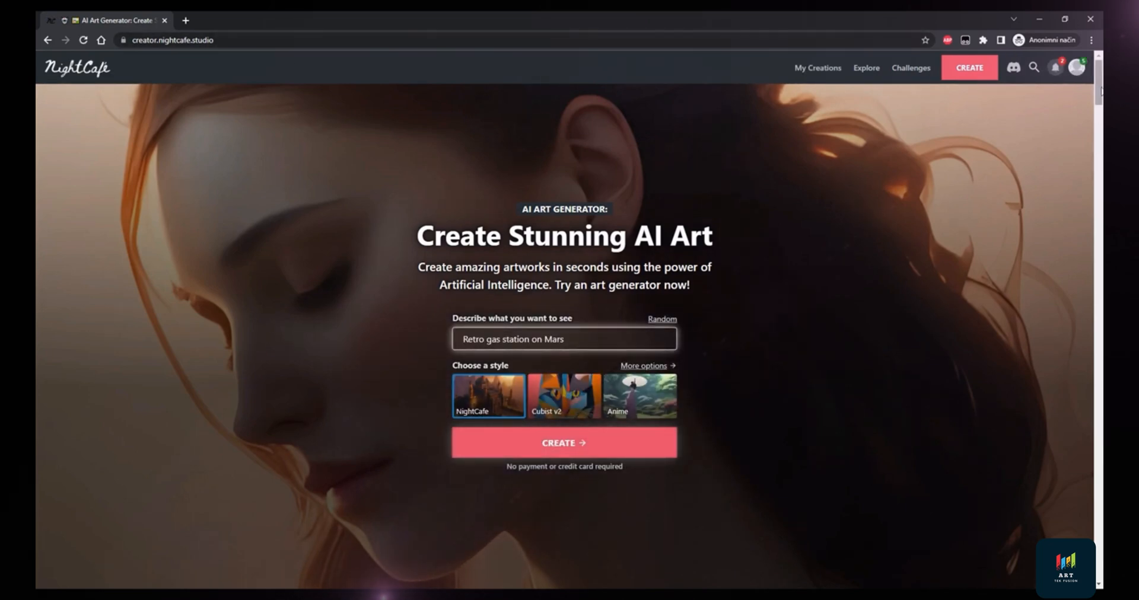
scroll(1097, 157, "down", 20)
left_click_drag(1099, 305, 1099, 580)
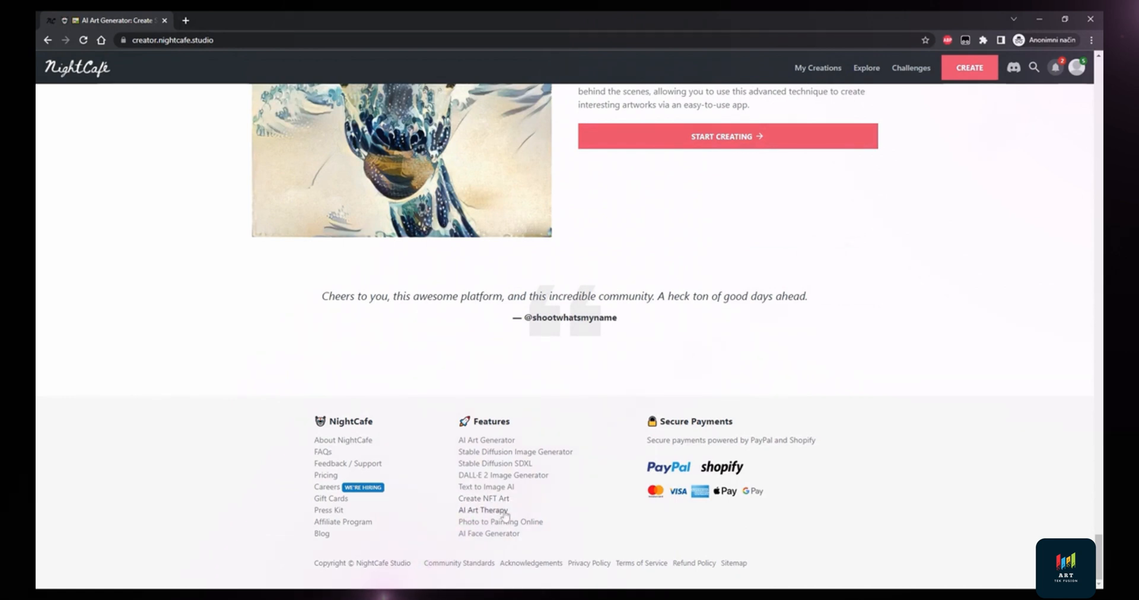
left_click(499, 500)
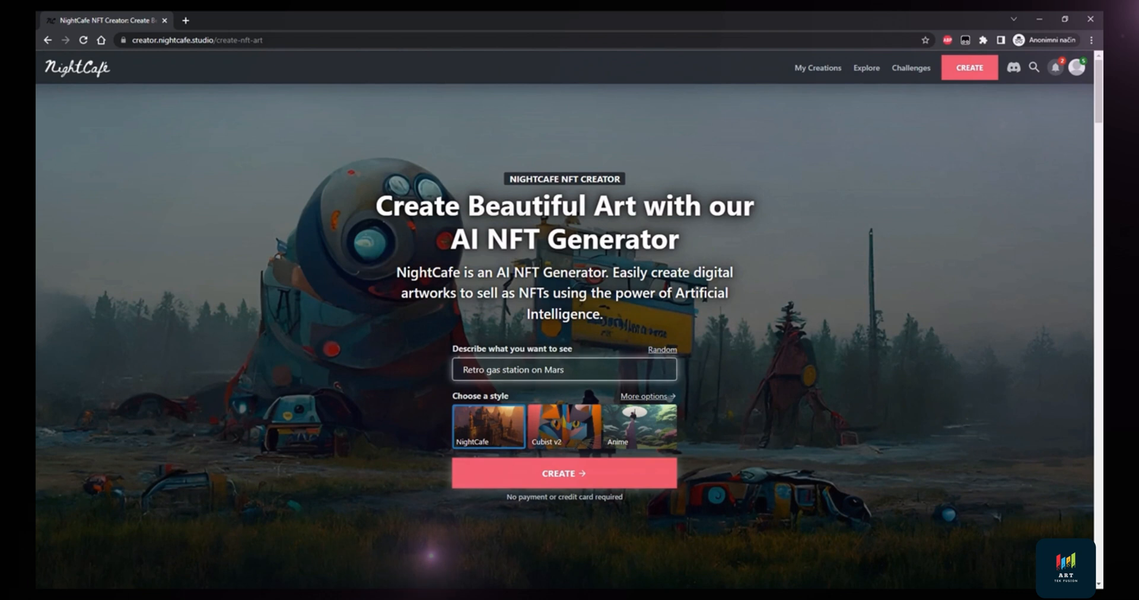
Step: Replace the NFT generator's sample description with "fractal leopard", generate the image in the NightCafe style and look it over
scroll(599, 306, "down", 2)
scroll(599, 307, "up", 2)
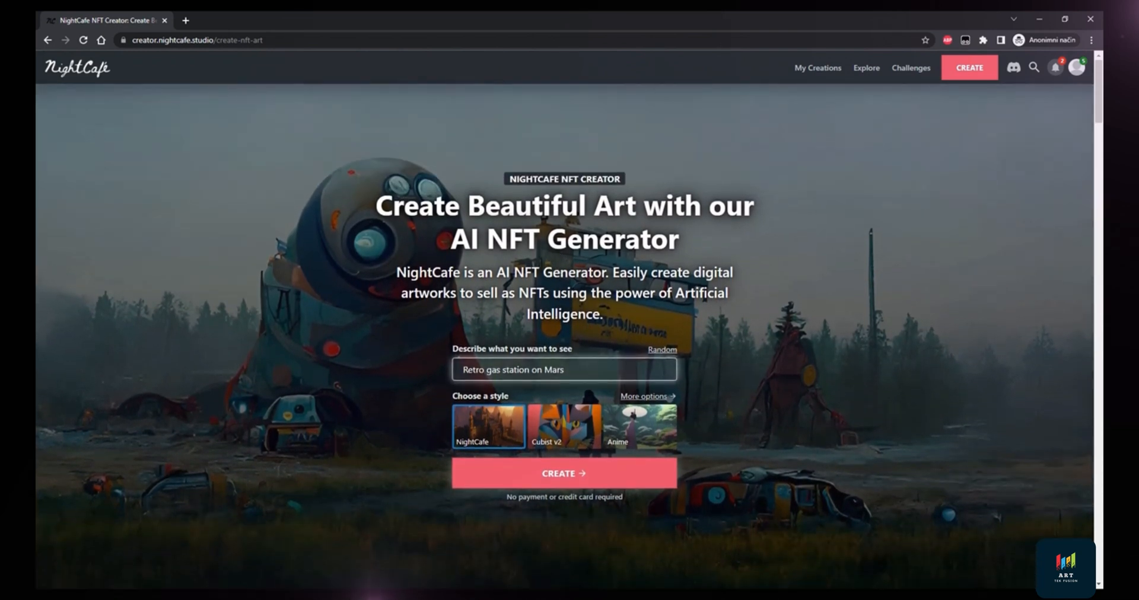
left_click_drag(564, 369, 440, 384)
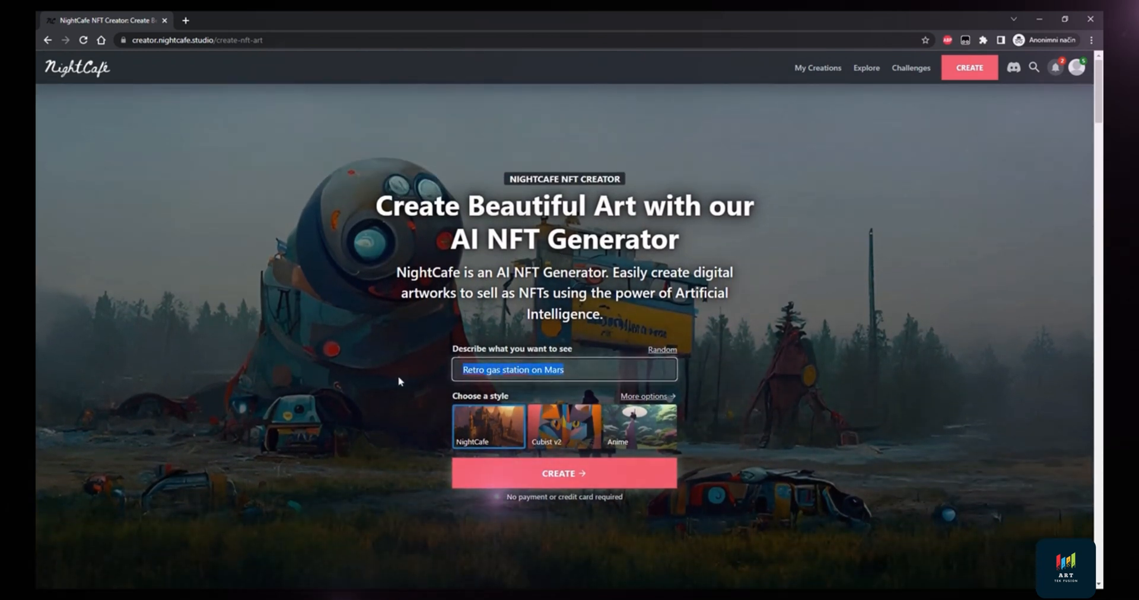
type("t")
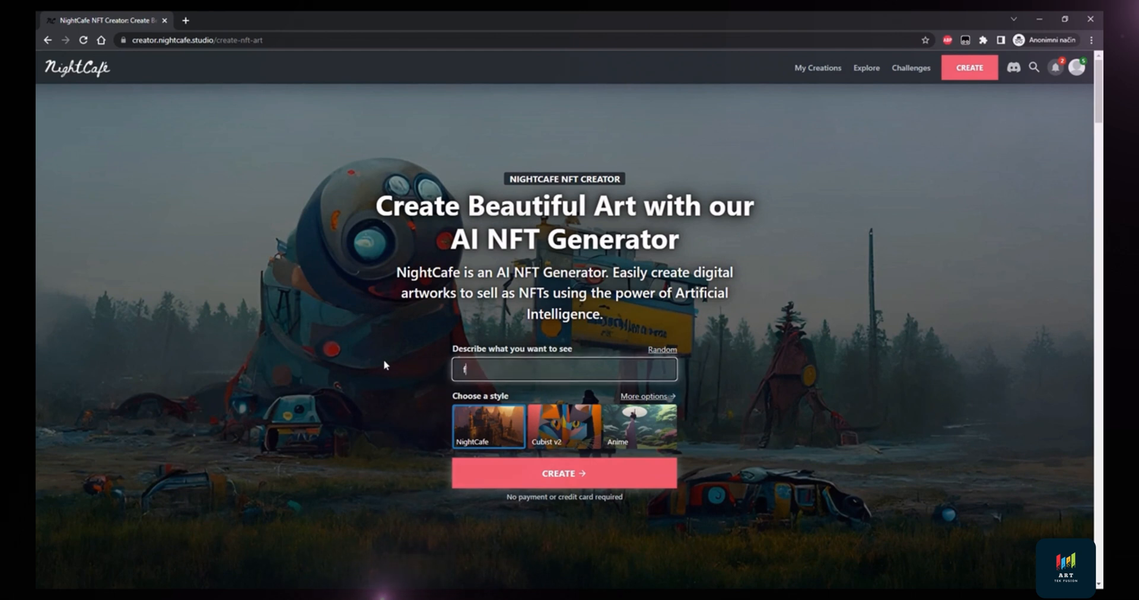
type("ractal leo")
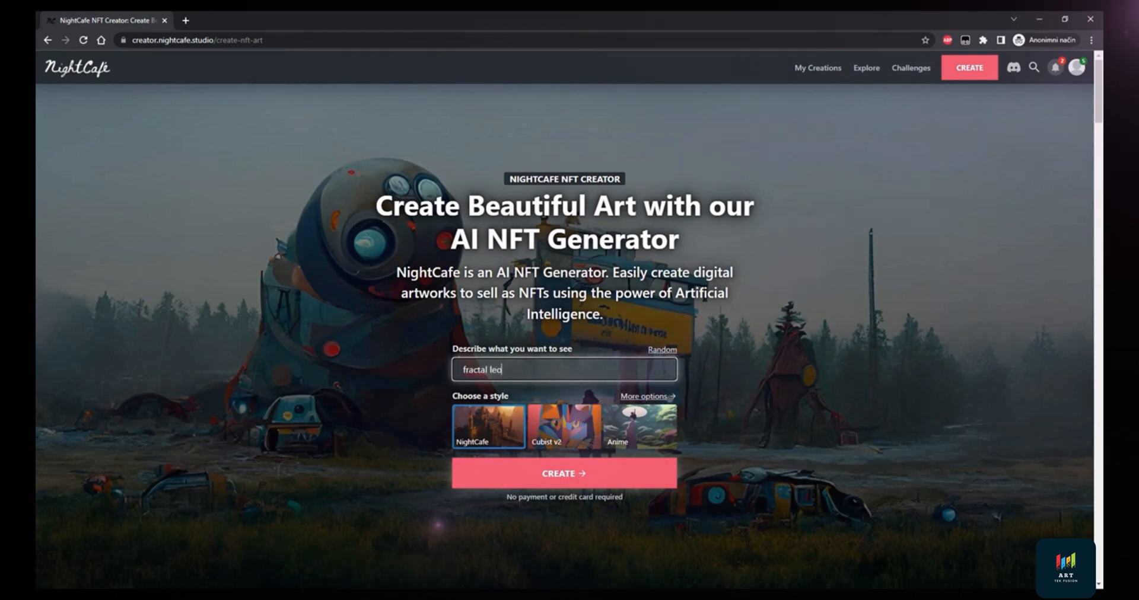
left_click(589, 473)
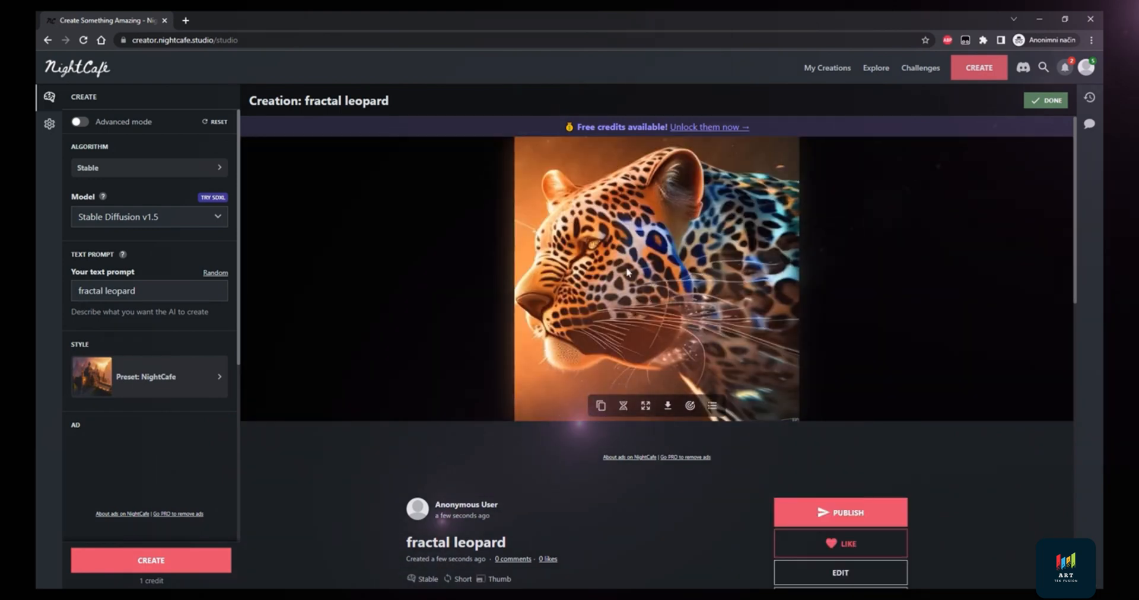
scroll(628, 272, "down", 1)
scroll(627, 275, "up", 1)
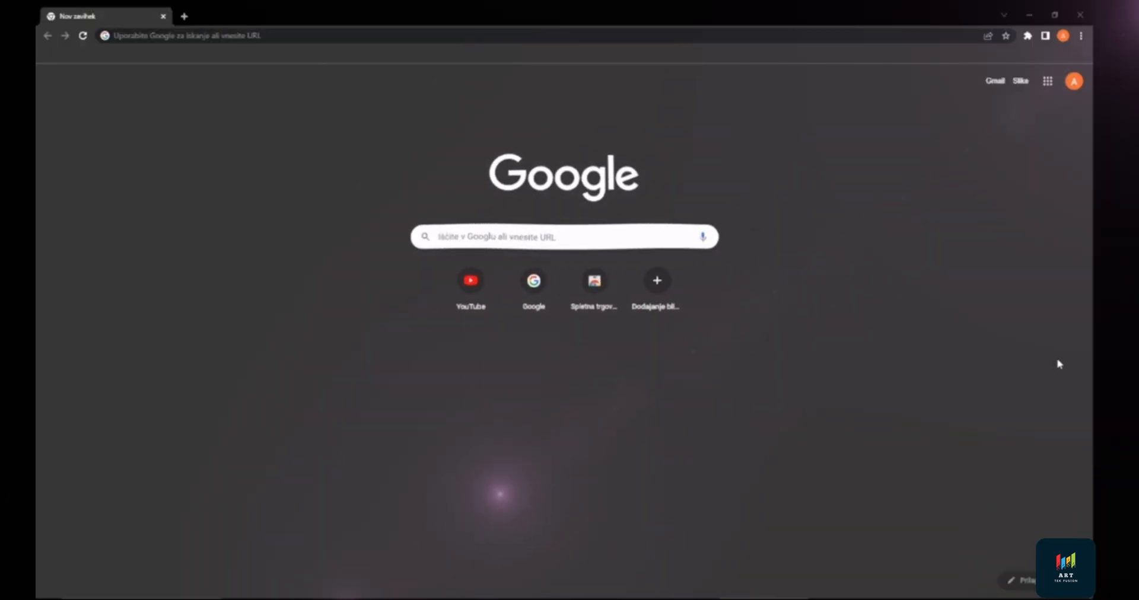
Step: Search Google for "playground ai" and open the Playground AI website
left_click(615, 236)
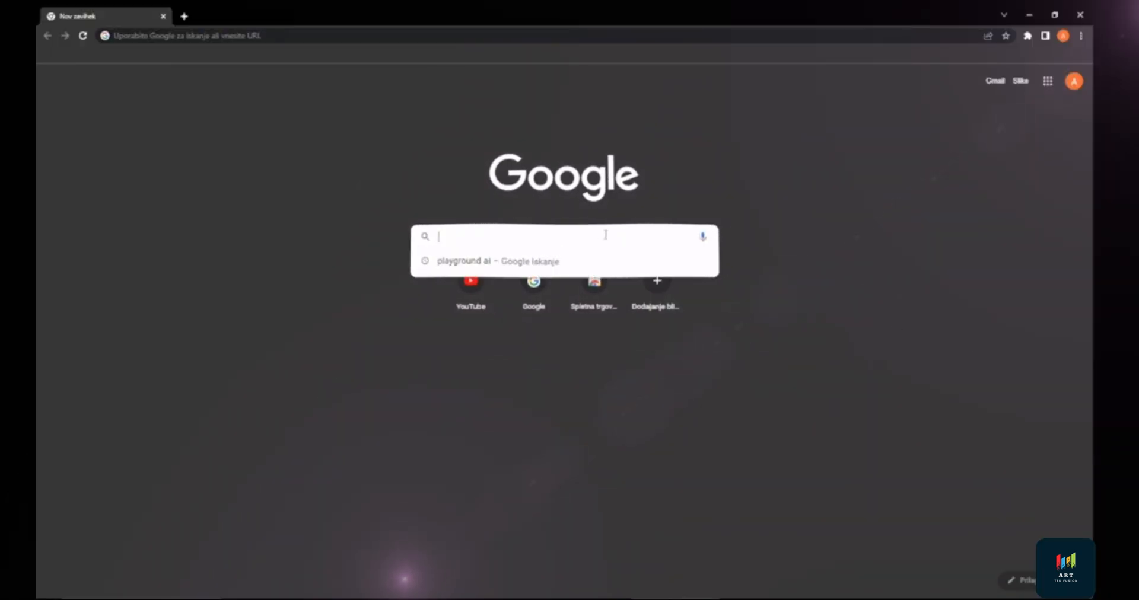
left_click(472, 264)
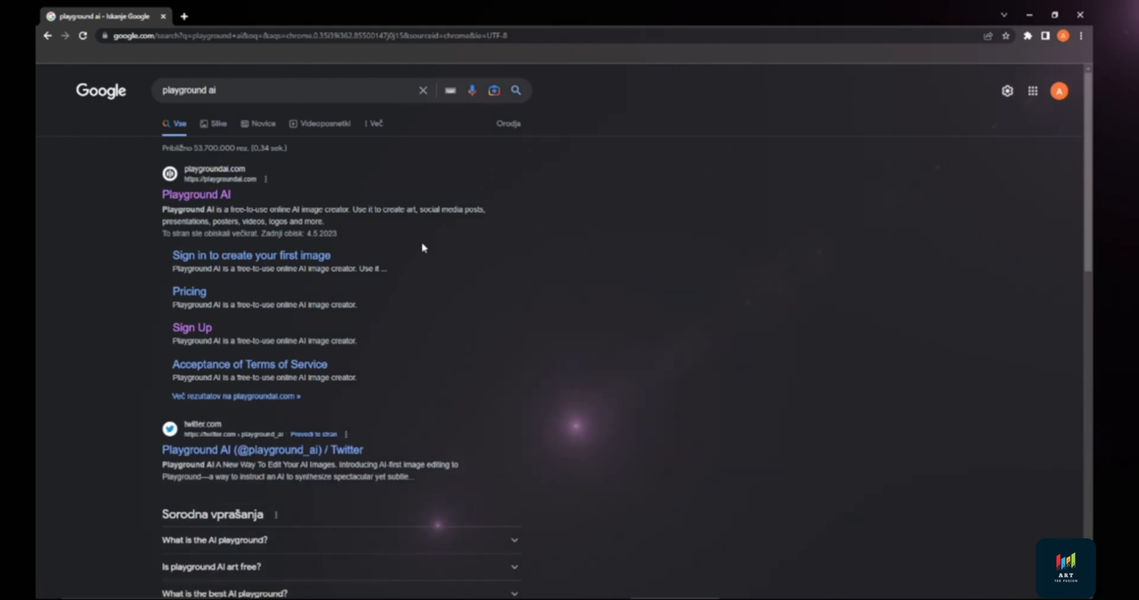
left_click(203, 200)
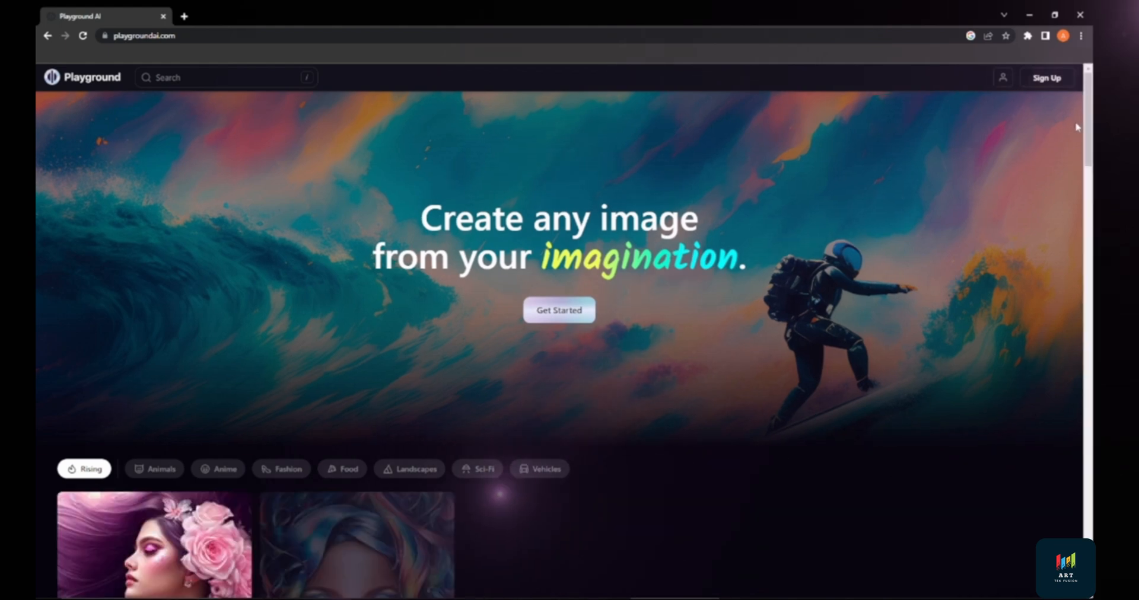
Step: Browse the Rising gallery, view the prompt and generation settings of the "Joyful tears" image, and close its details
scroll(1061, 142, "down", 5)
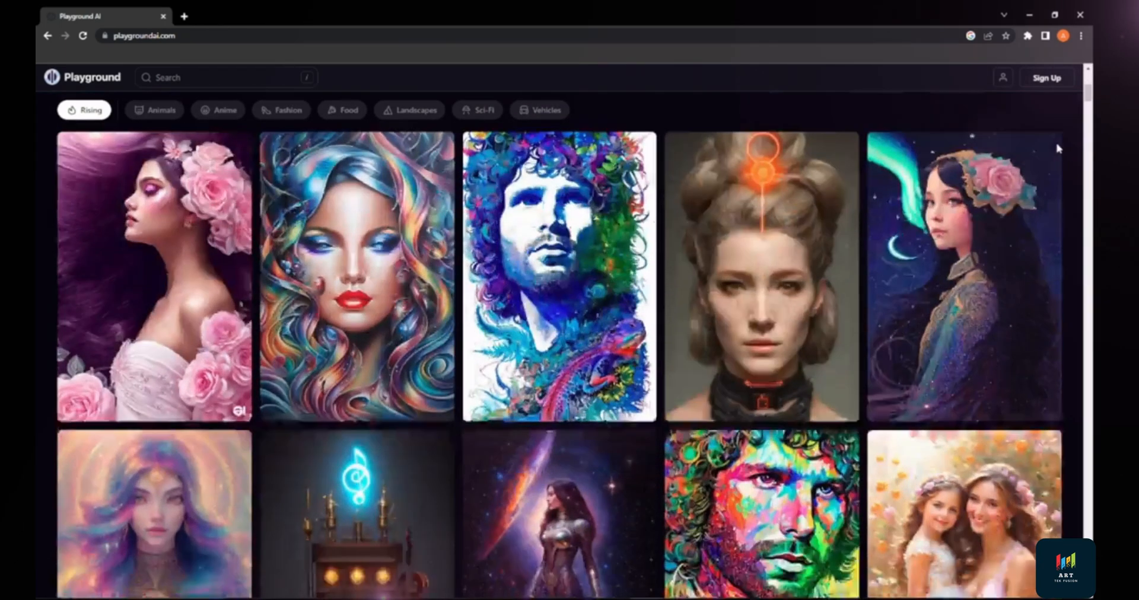
scroll(1059, 148, "down", 9)
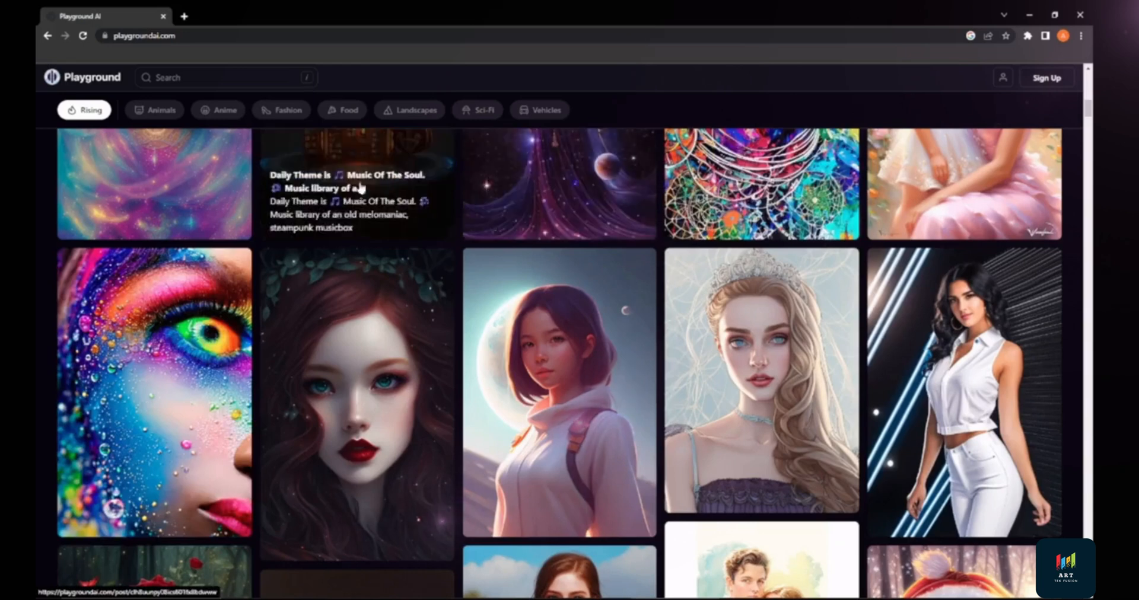
left_click(201, 326)
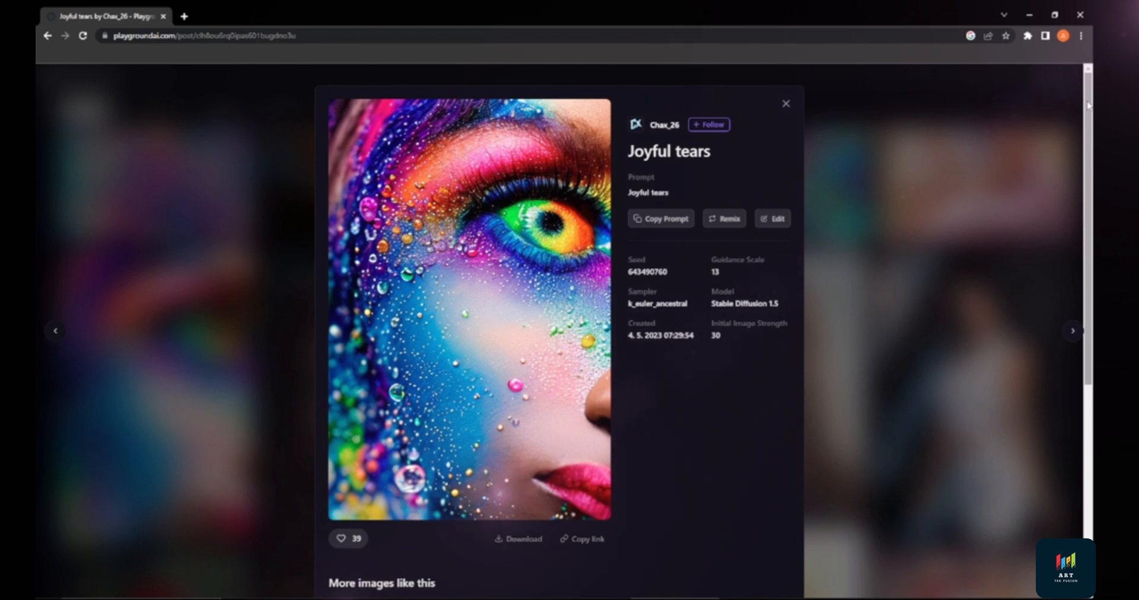
mouse_move(1088, 106)
left_mouse_down()
mouse_move(1088, 303)
mouse_move(1079, 101)
left_mouse_up()
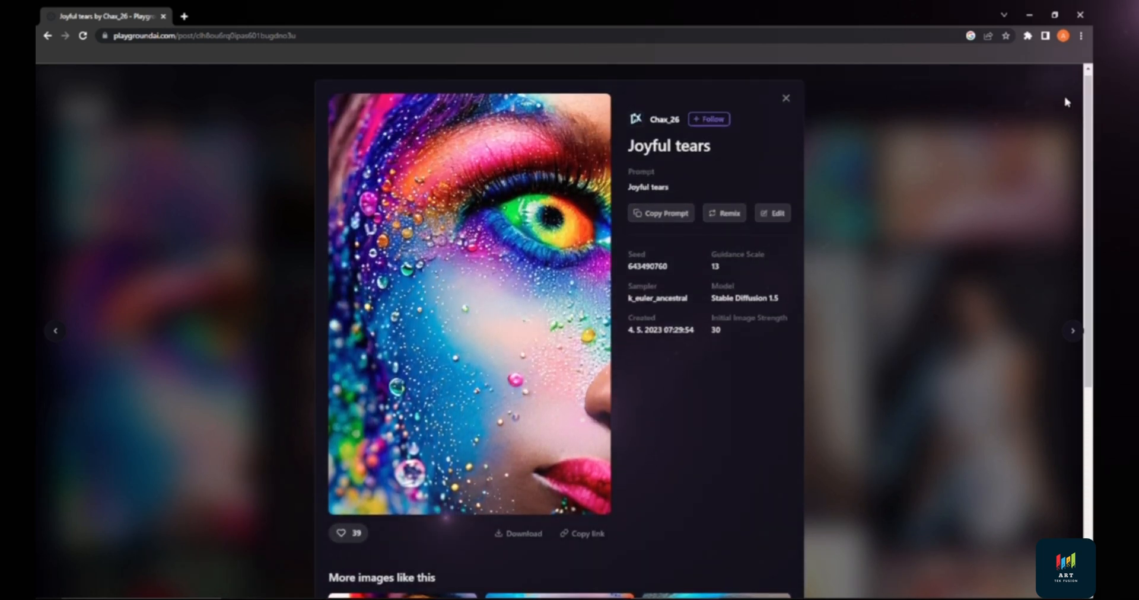
left_click(784, 100)
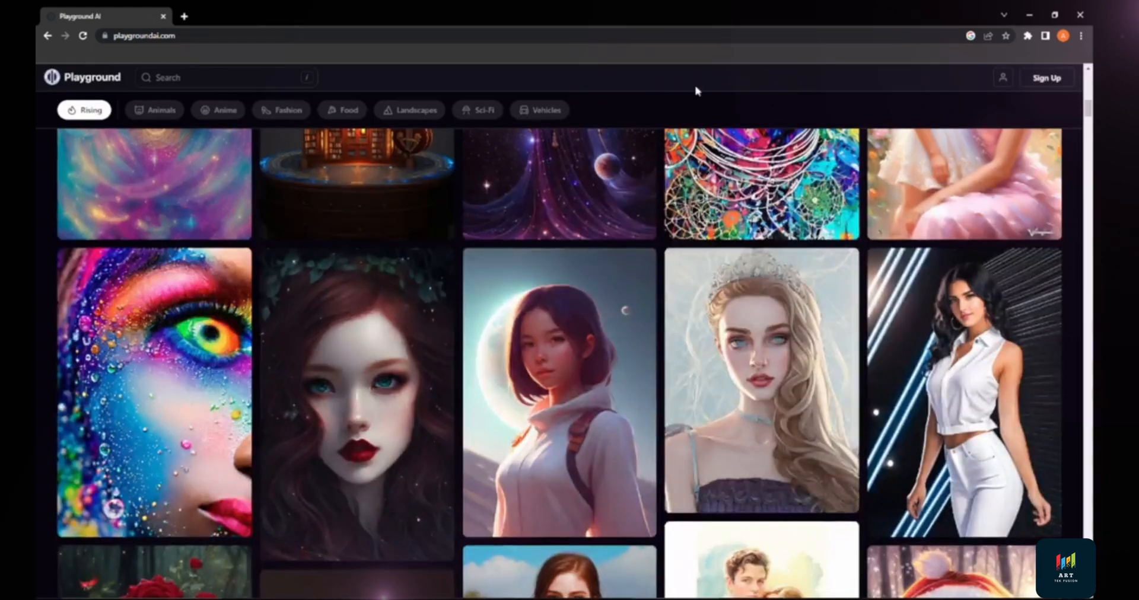
Step: Switch the gallery to the Vehicles category and browse its images
left_click(537, 112)
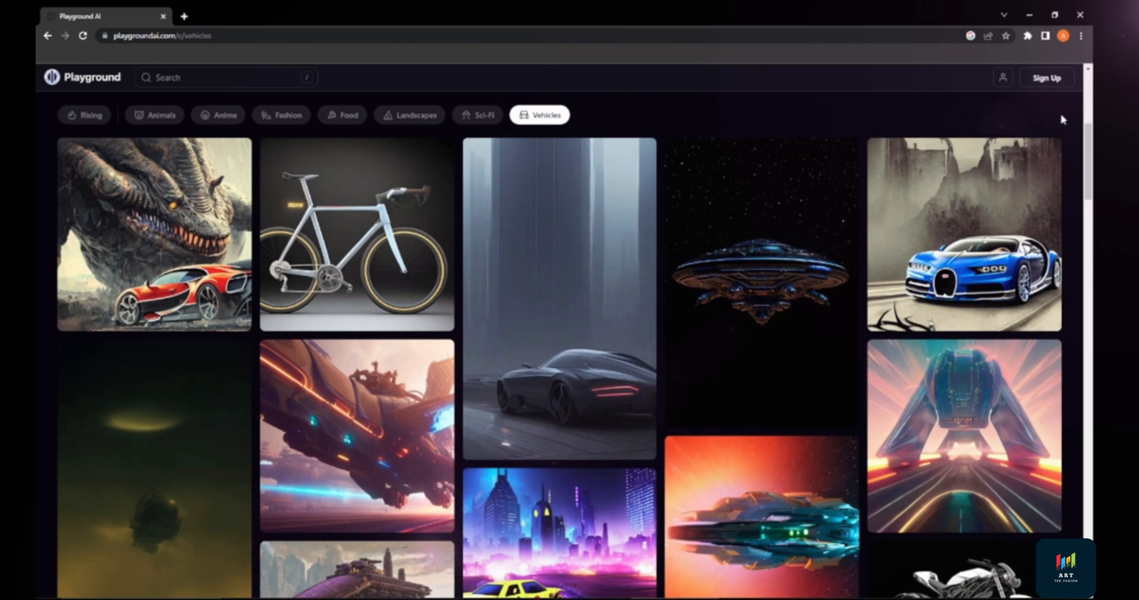
scroll(1061, 119, "down", 5)
scroll(1070, 120, "down", 3)
scroll(1067, 120, "down", 5)
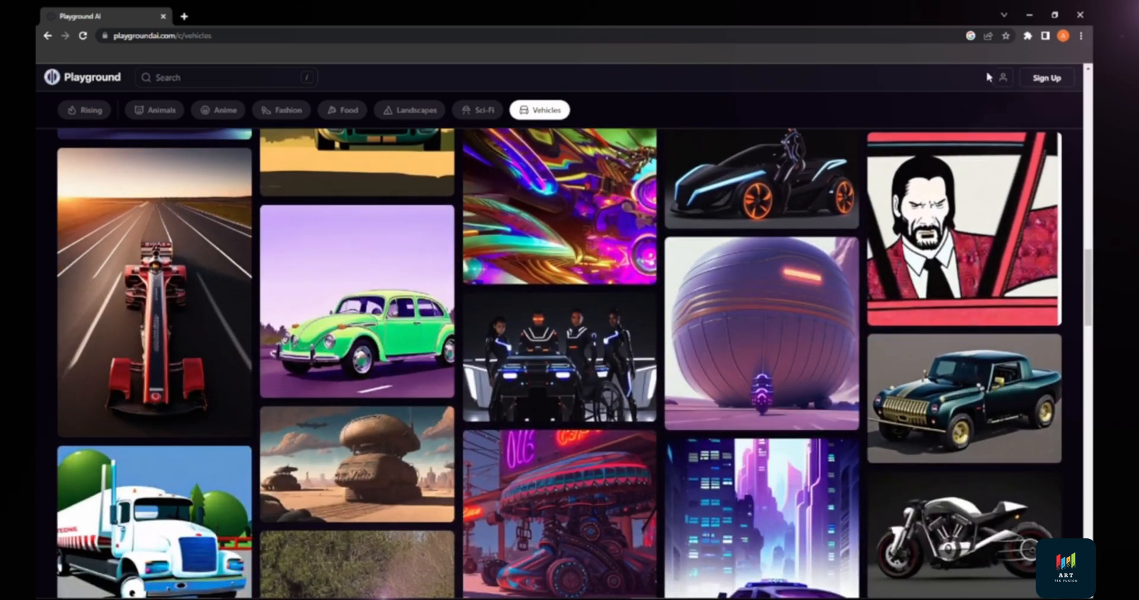
Step: Search the Playground image library for "youtube"
left_click(338, 79)
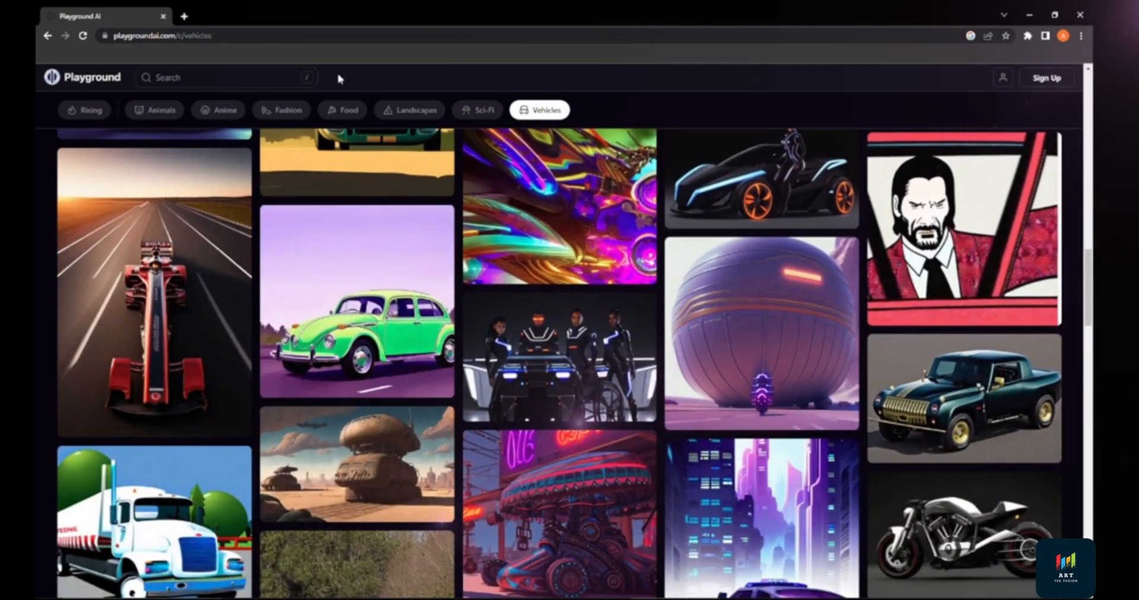
type("youtube")
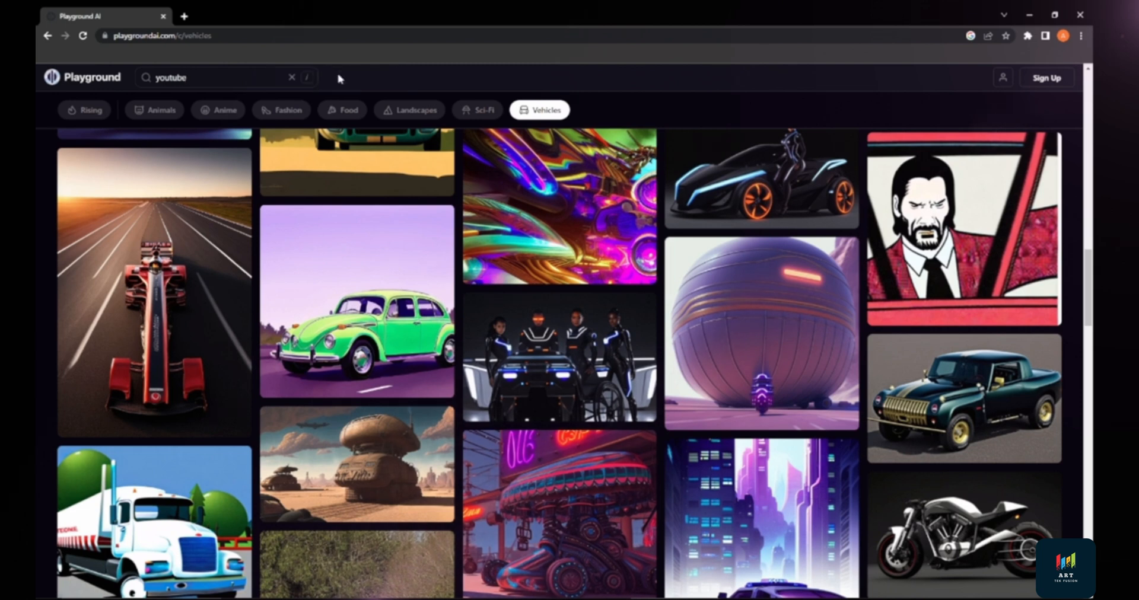
key("Return")
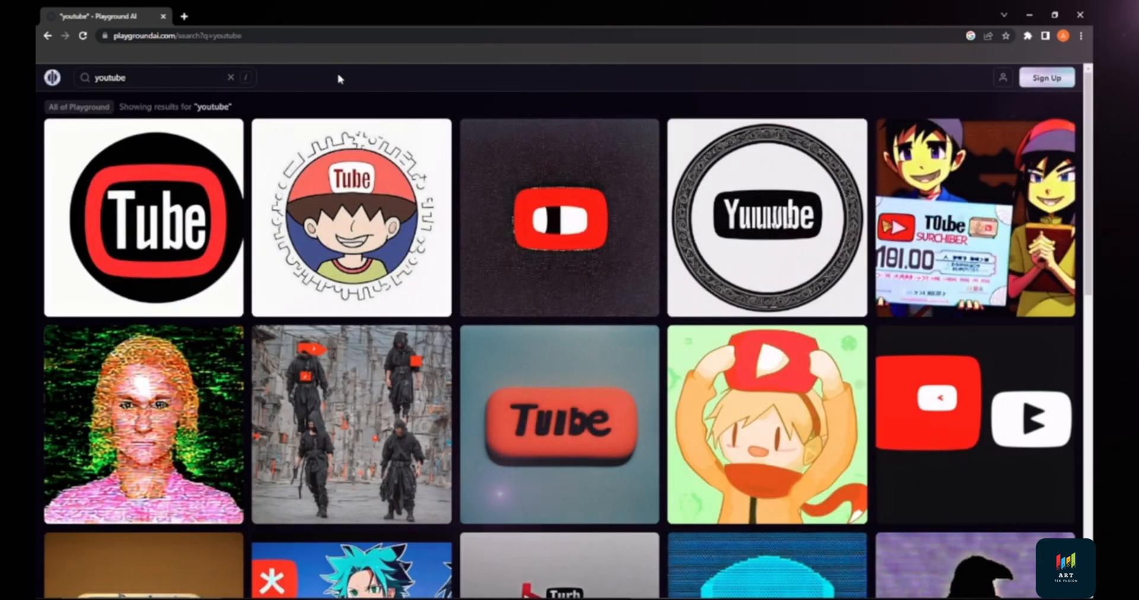
Step: Return to the Playground home page and browse the images in the Animals category
left_click(53, 78)
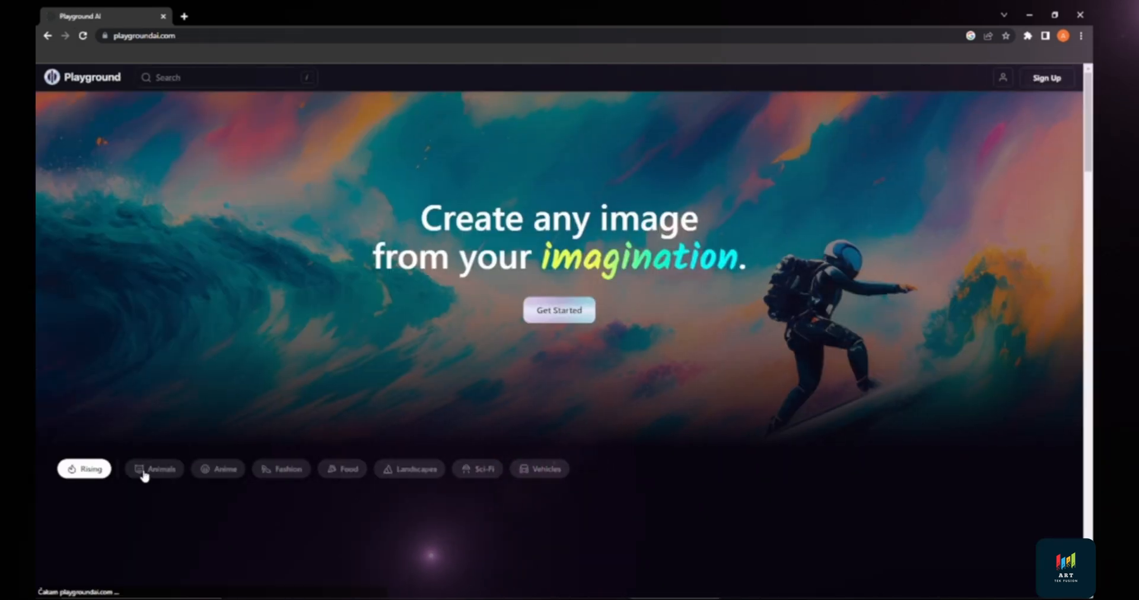
left_click(144, 471)
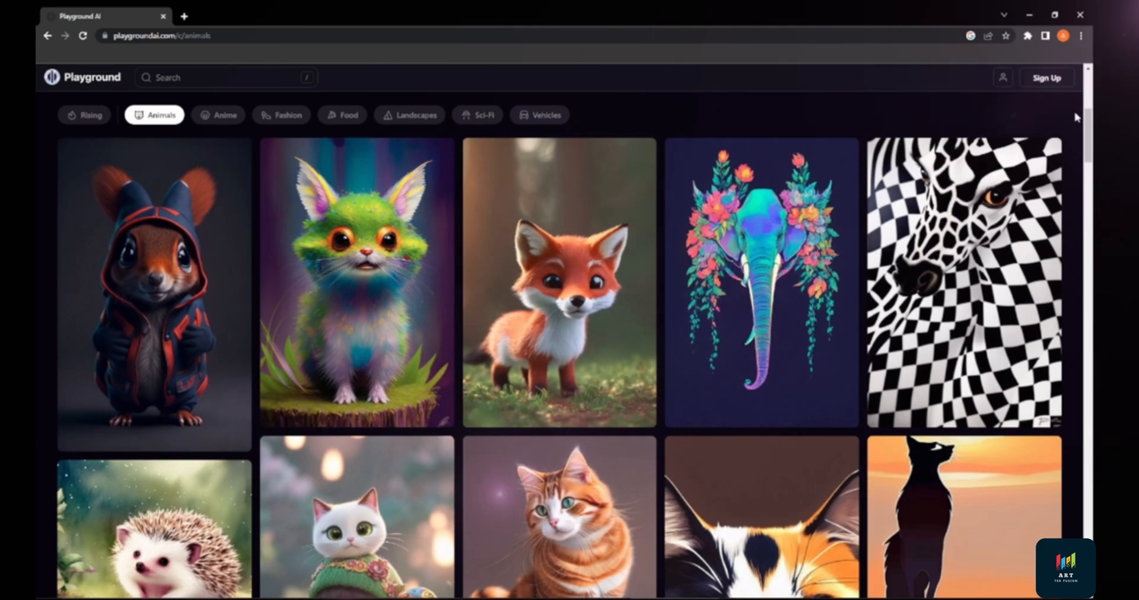
scroll(1076, 117, "down", 5)
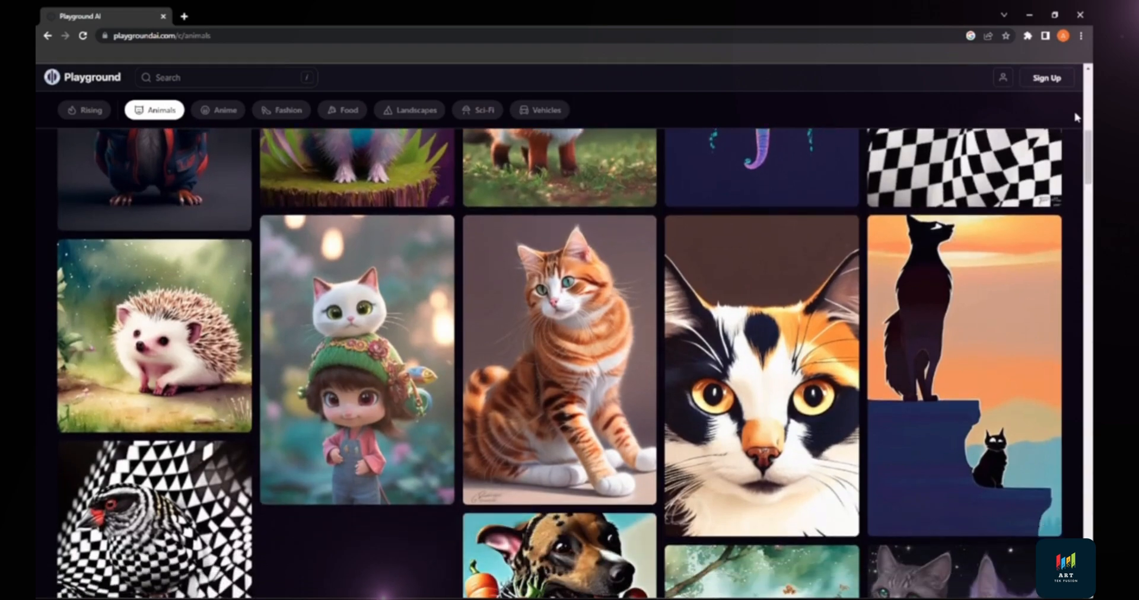
scroll(1076, 117, "down", 2)
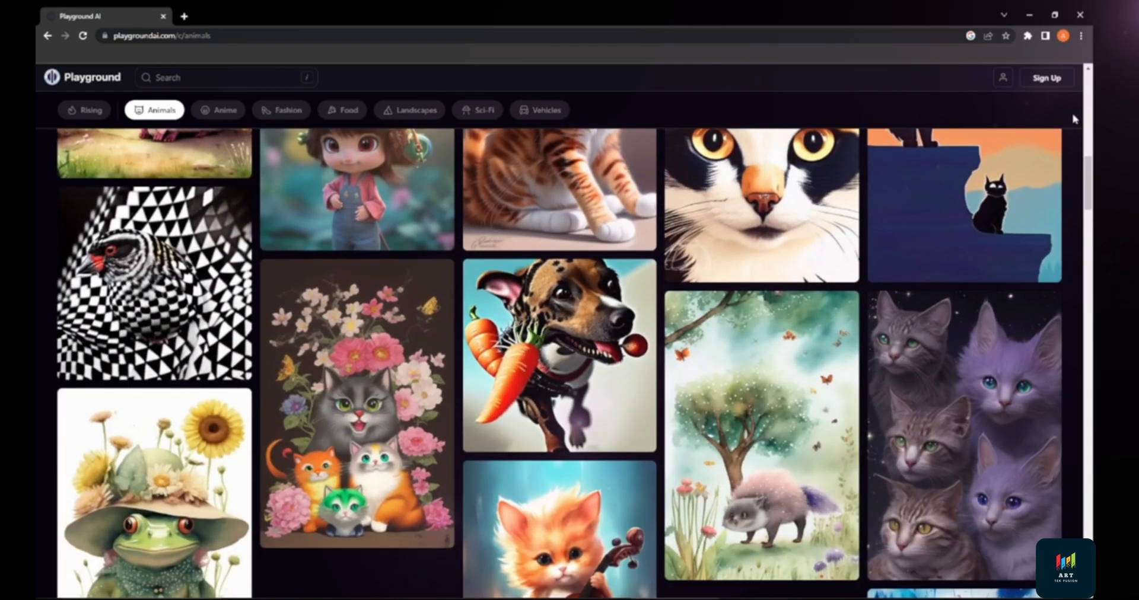
scroll(1075, 119, "down", 5)
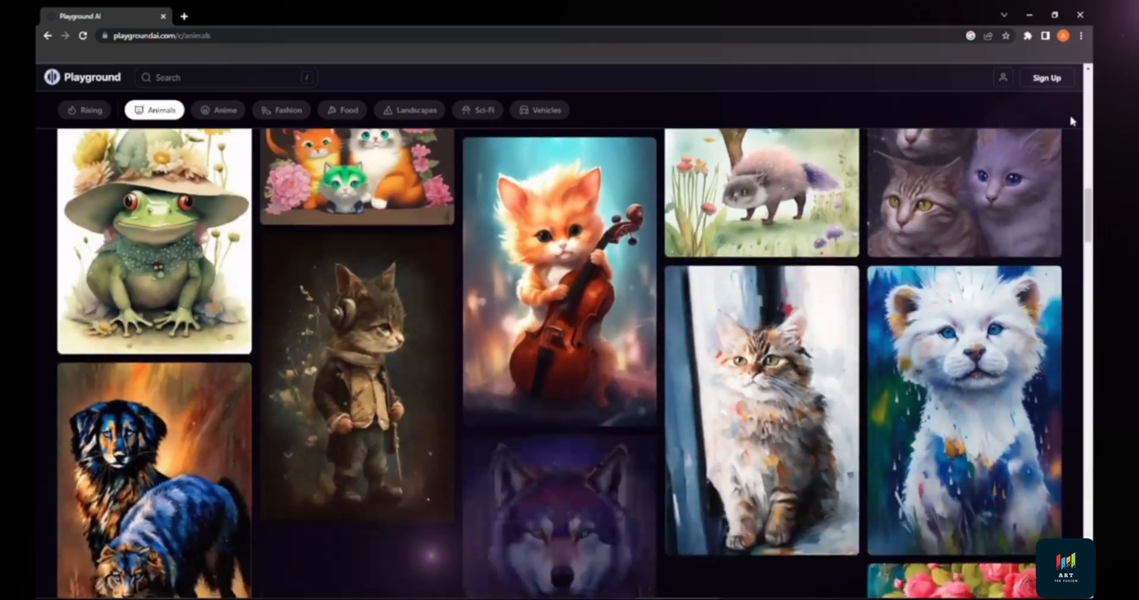
scroll(1073, 121, "down", 4)
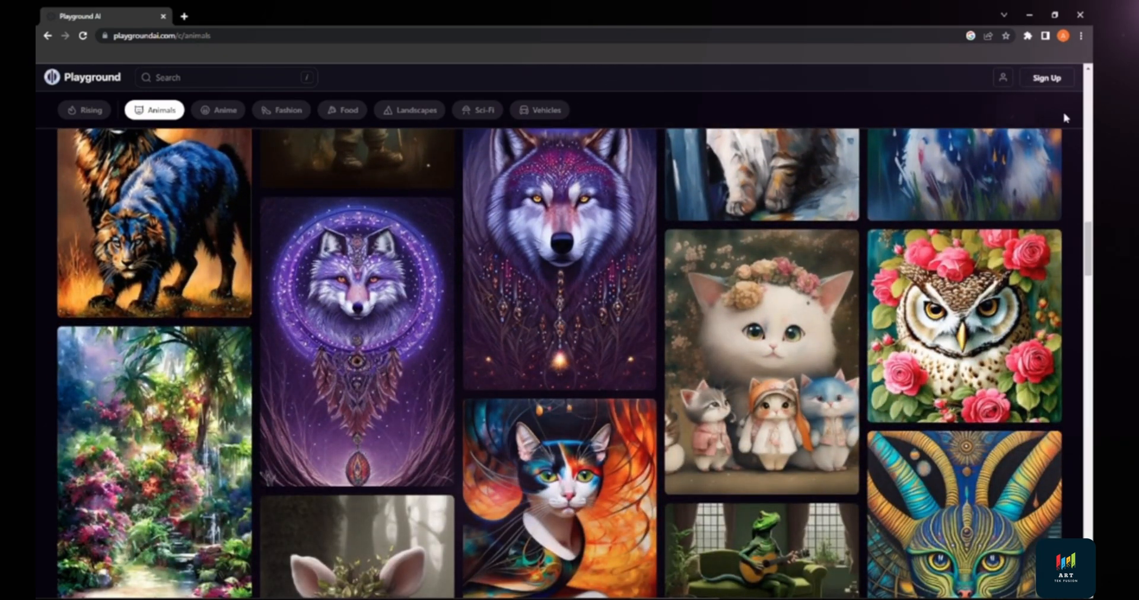
Step: Browse the images in the Anime category, view the prompt and settings of the "Olpntng style" image, and close its details
left_click(224, 112)
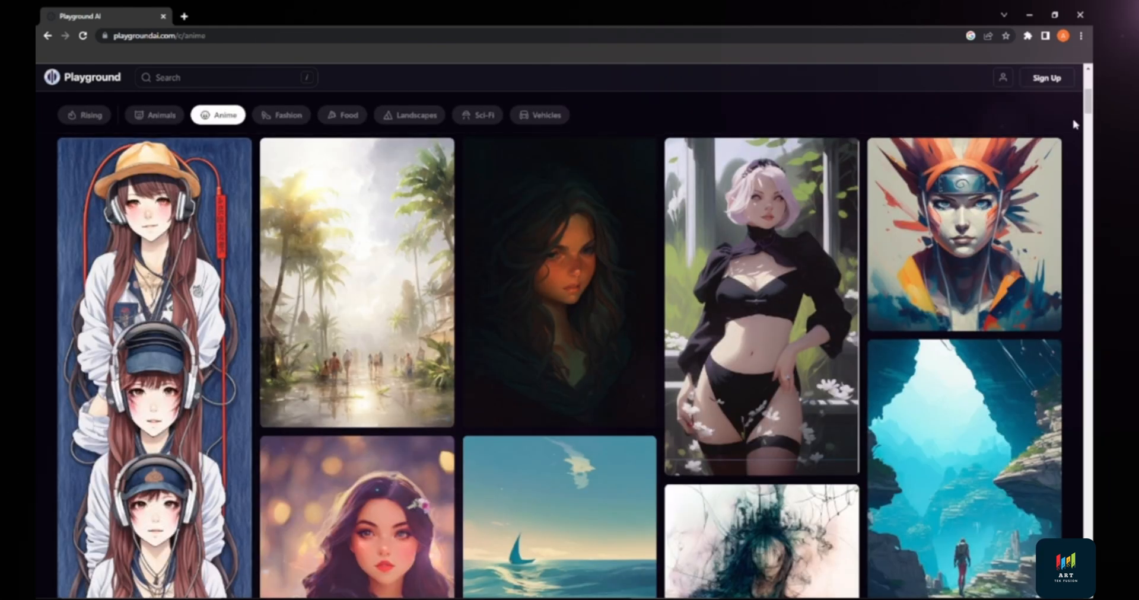
scroll(1075, 124, "down", 3)
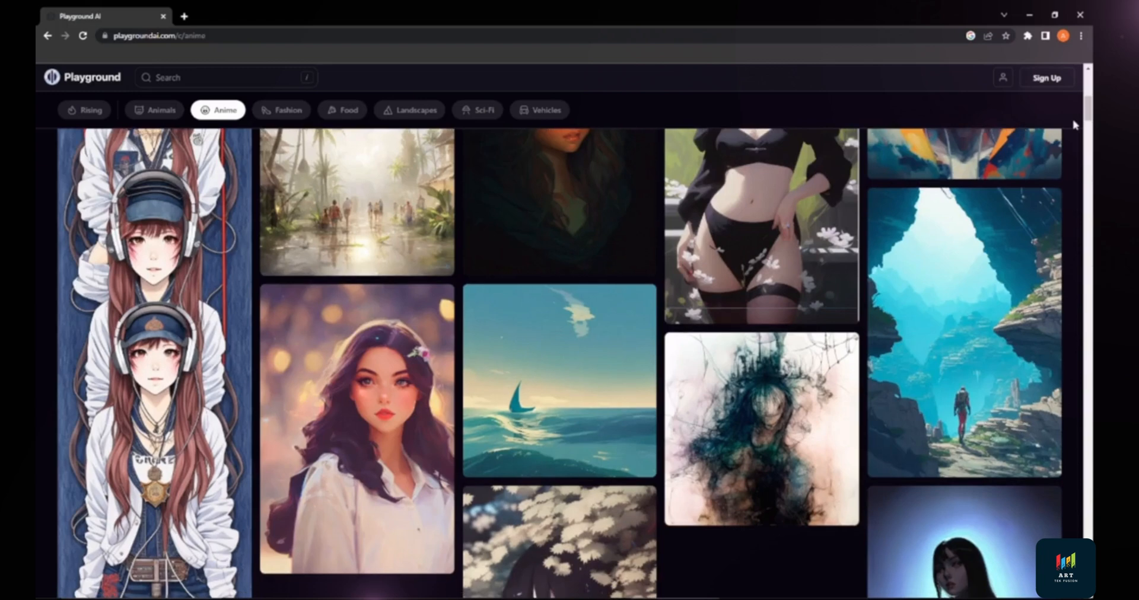
scroll(1075, 124, "down", 3)
scroll(1074, 125, "down", 3)
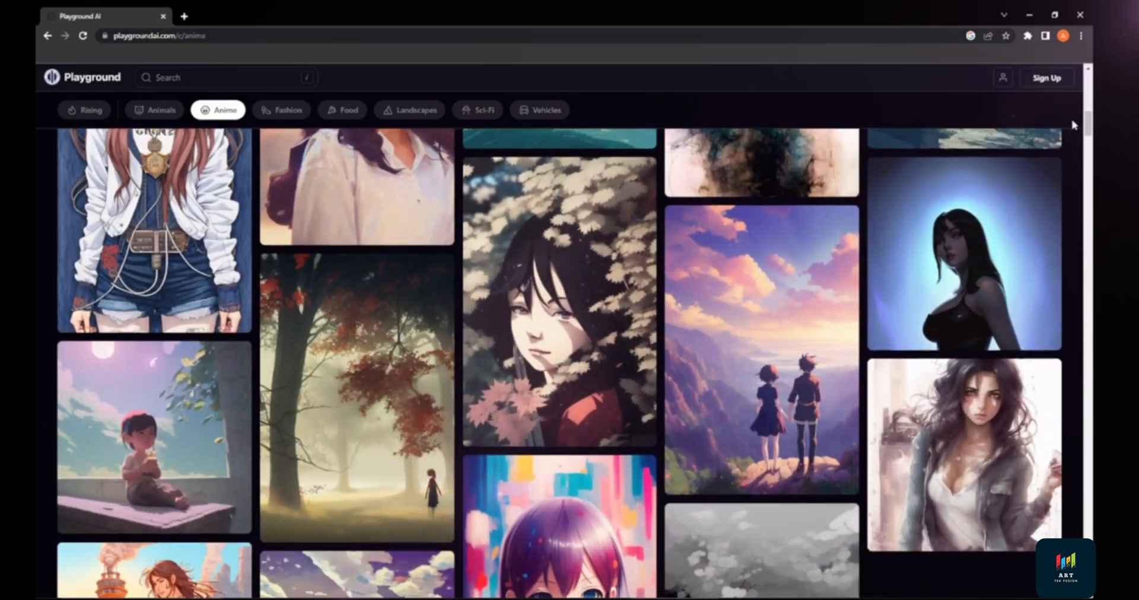
scroll(1075, 125, "down", 1)
scroll(1075, 125, "down", 4)
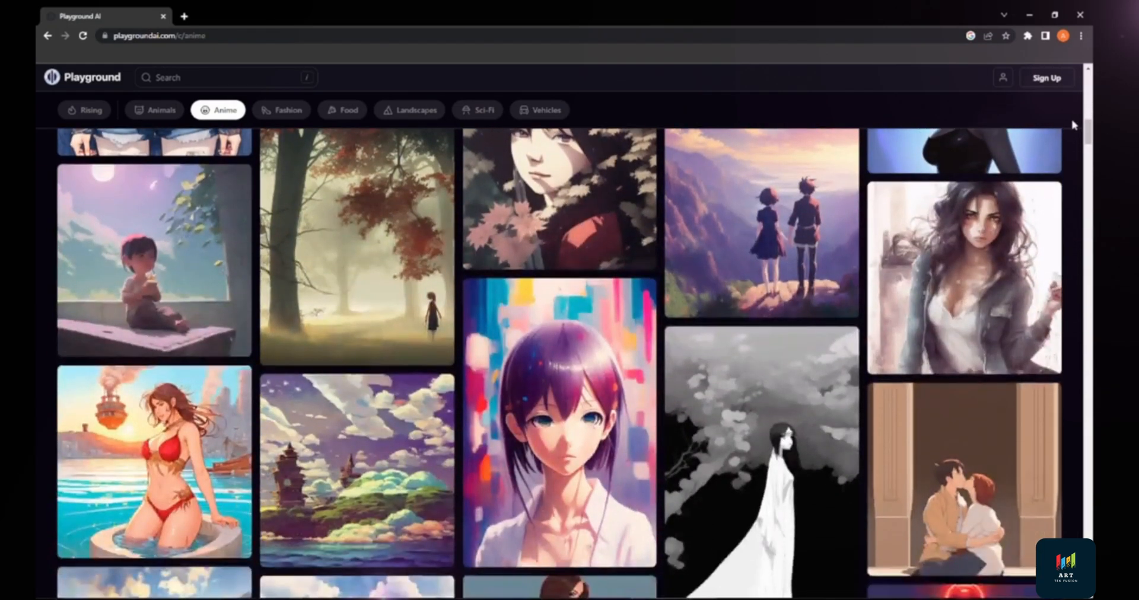
scroll(1074, 124, "down", 4)
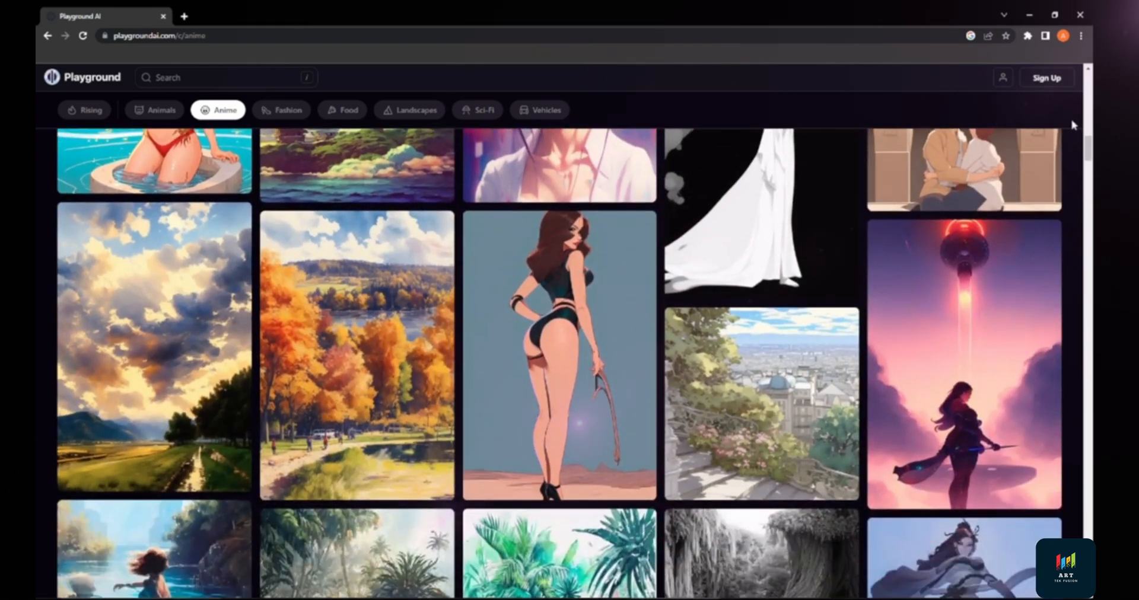
left_click(202, 286)
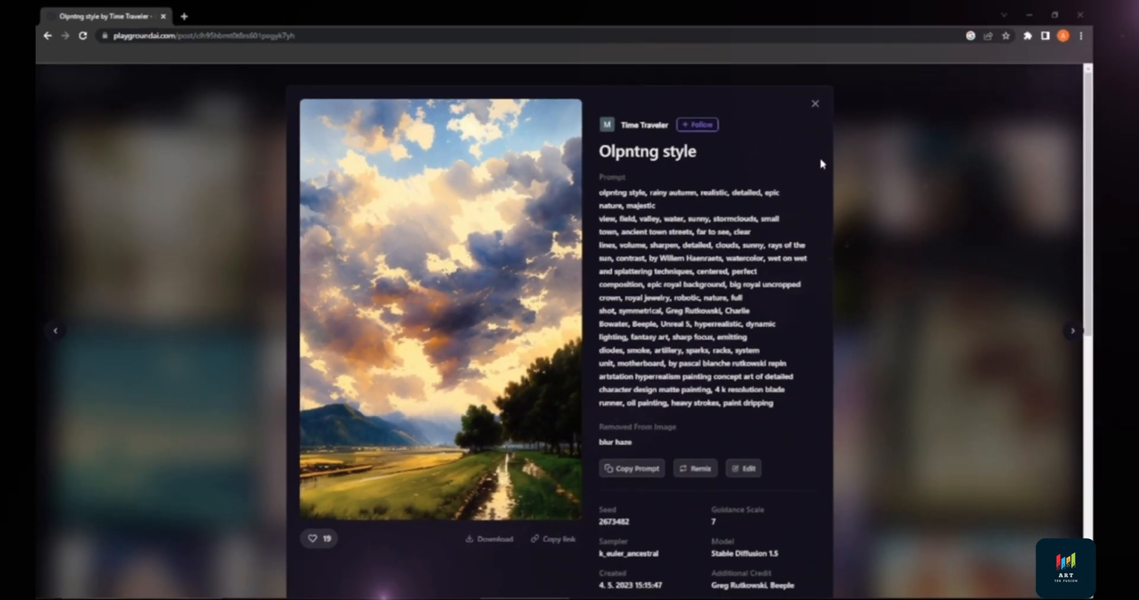
left_click(815, 107)
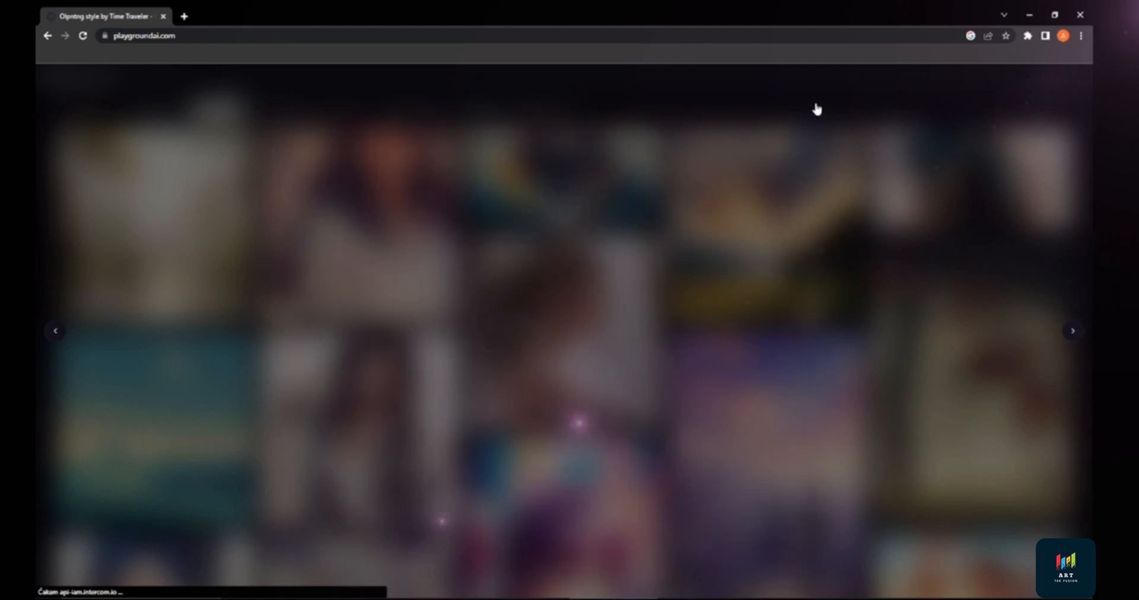
Step: Sign up for Playground with a Google account
scroll(1079, 146, "up", 3)
scroll(1076, 146, "up", 3)
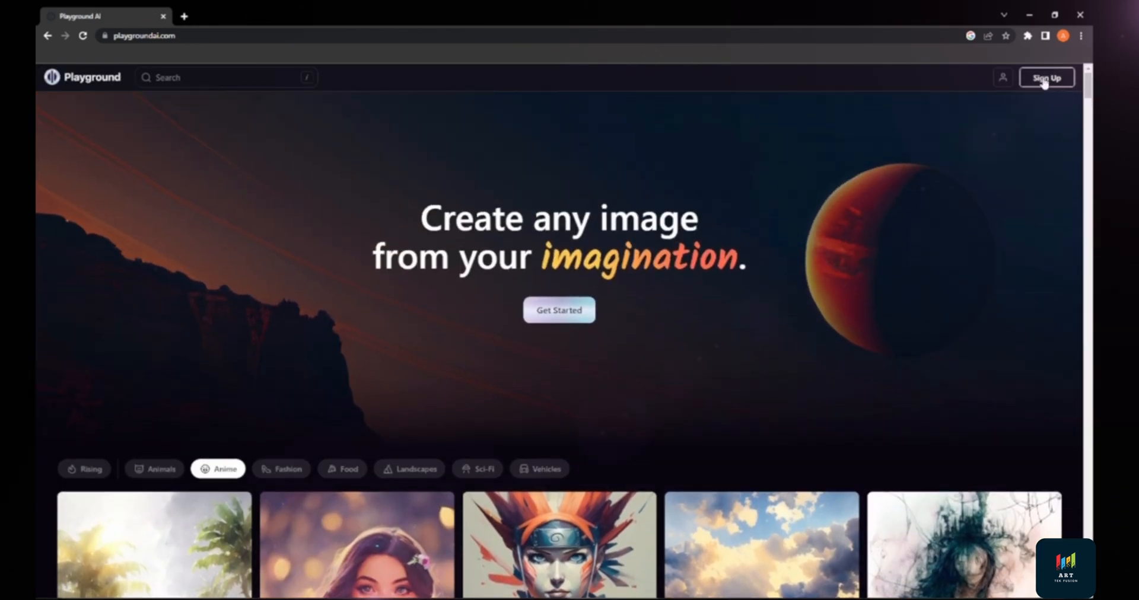
left_click(1044, 79)
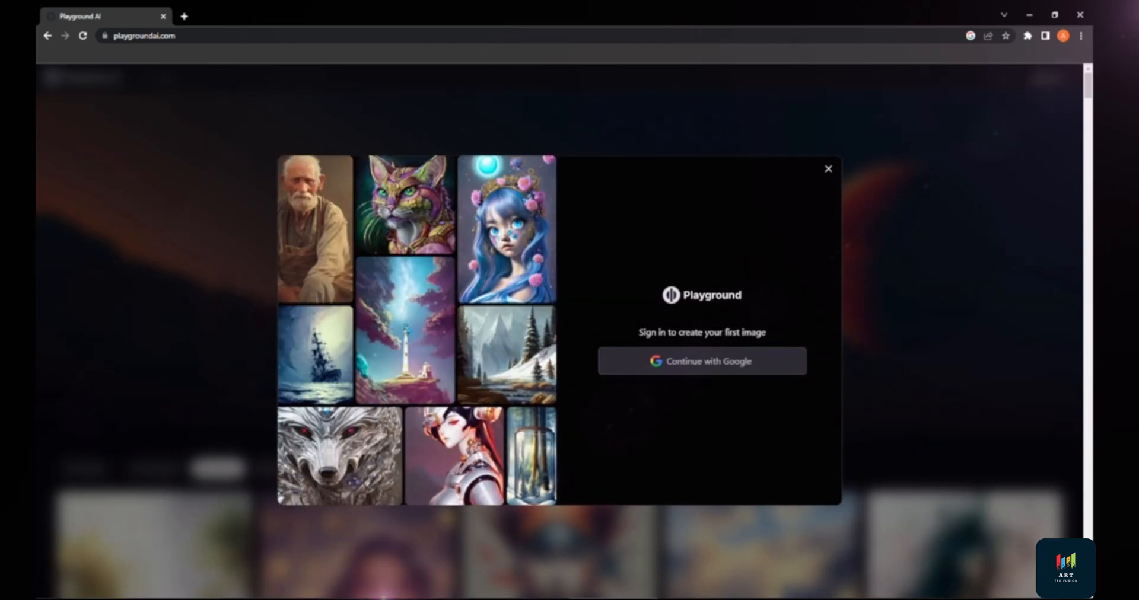
left_click(698, 364)
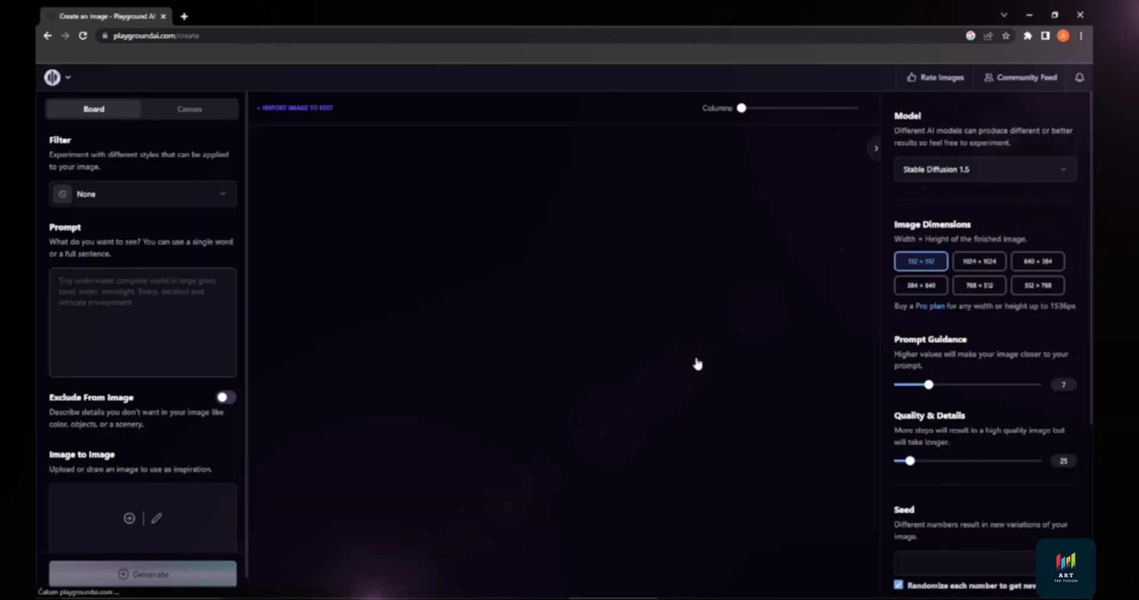
Step: View the Community Feed while signed in and return to the image creation page
left_click(67, 78)
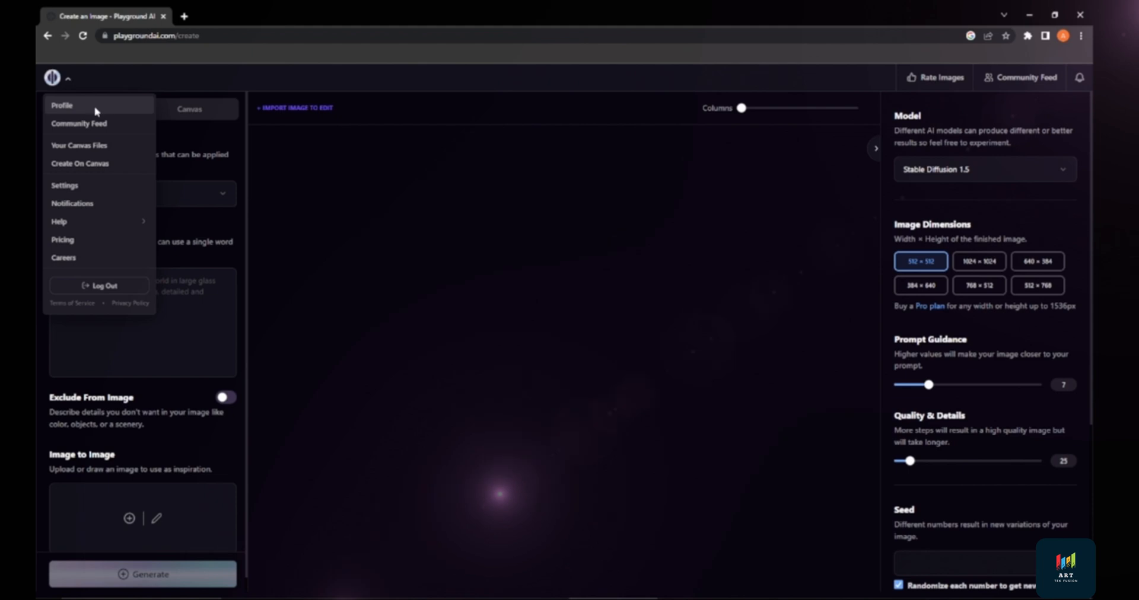
left_click(102, 123)
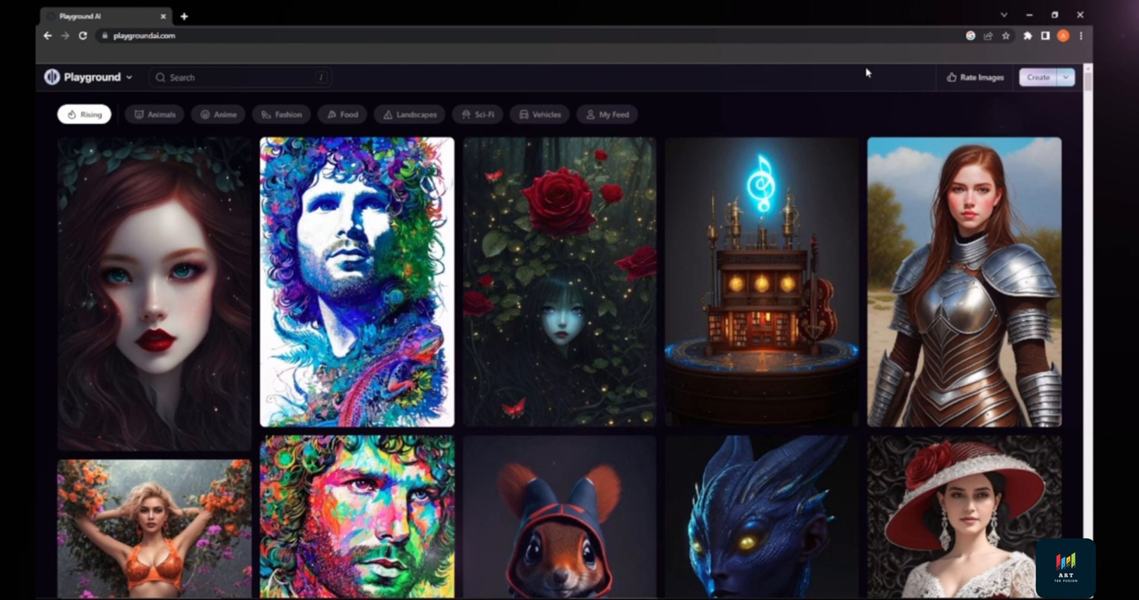
left_click(1035, 86)
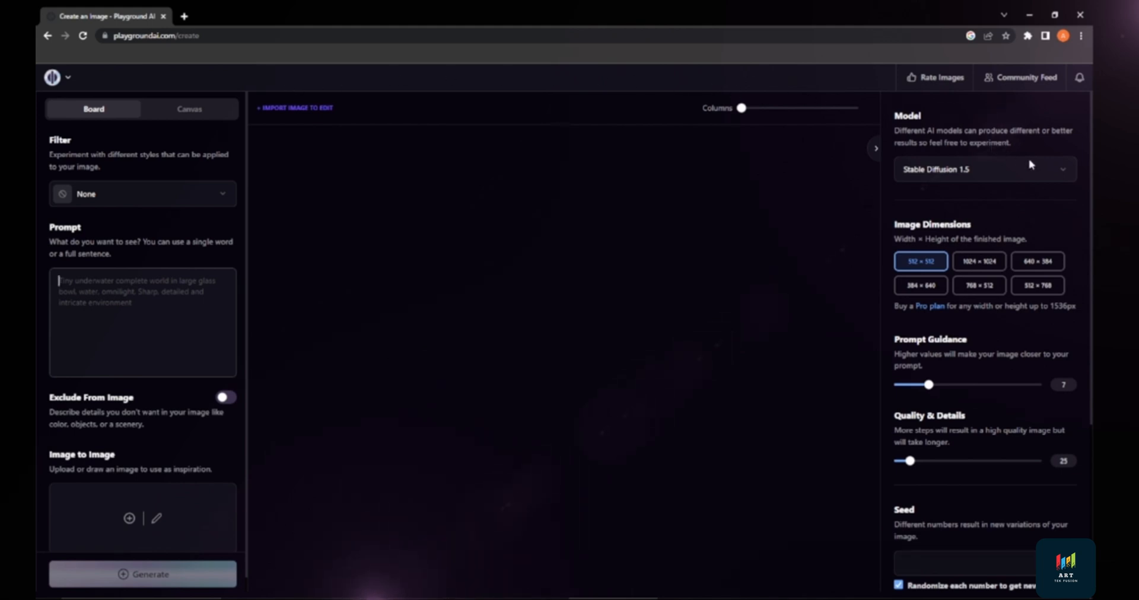
Step: Review the image generation settings and the account menu with its Help options, and close the menu
scroll(1062, 187, "down", 3)
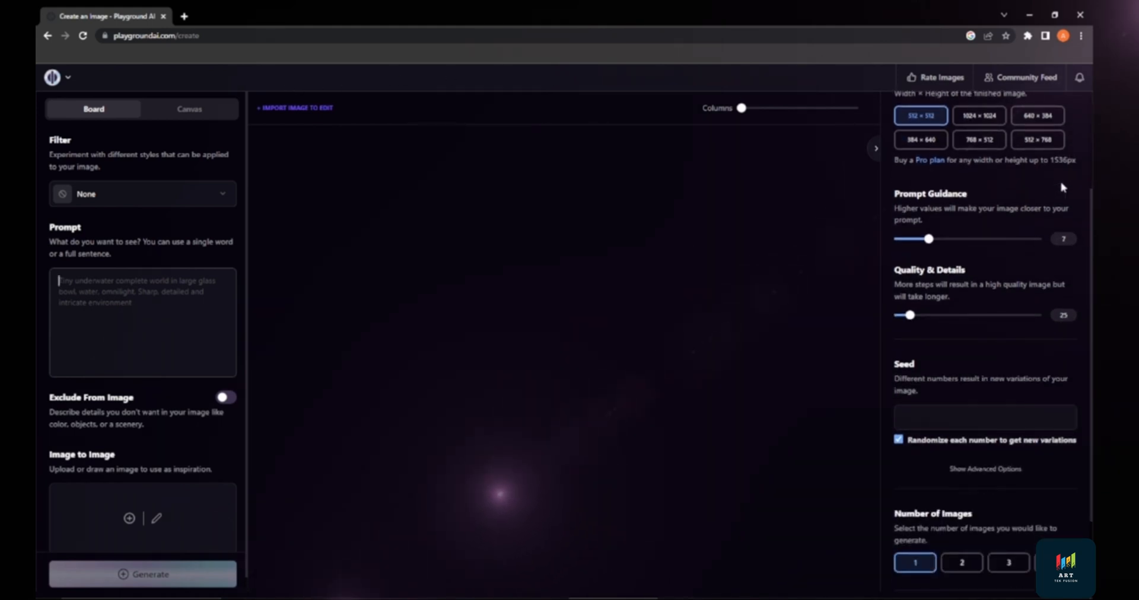
scroll(1044, 186, "up", 3)
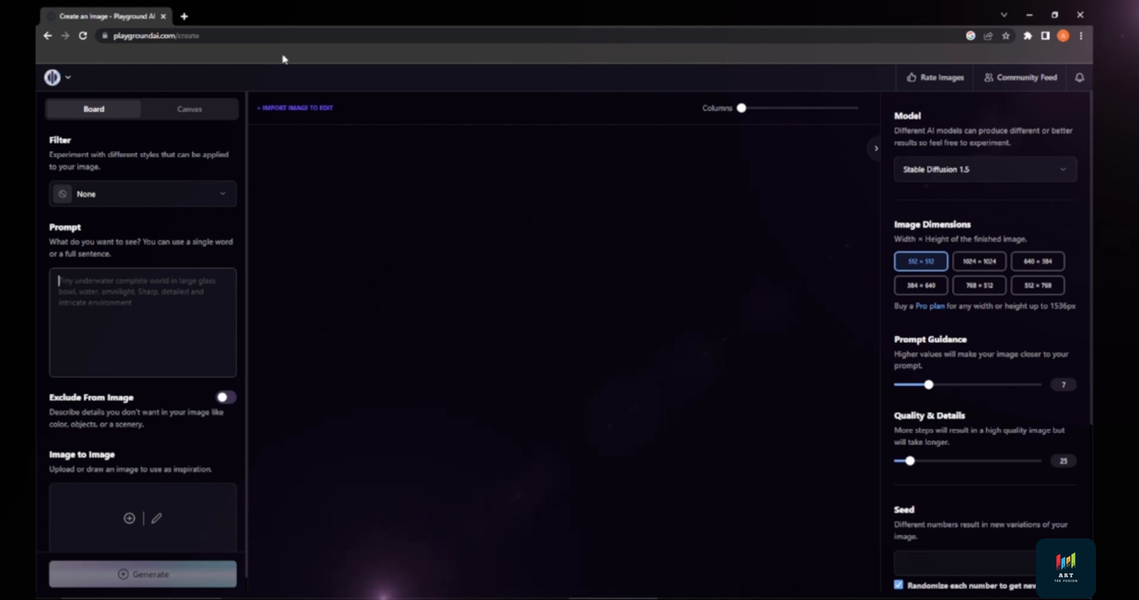
left_click(76, 77)
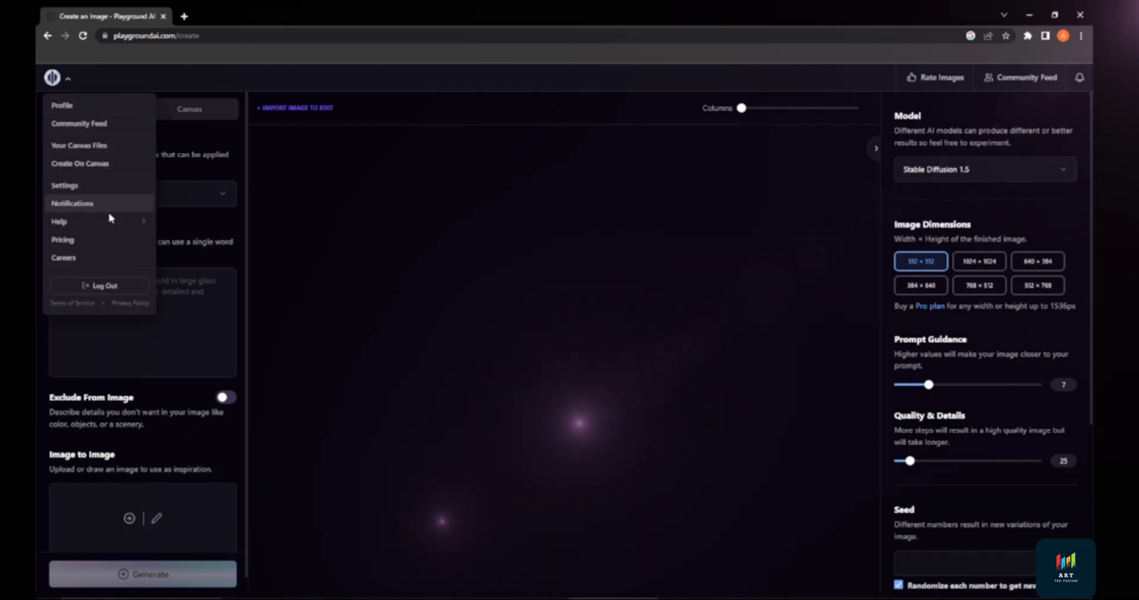
mouse_move(117, 223)
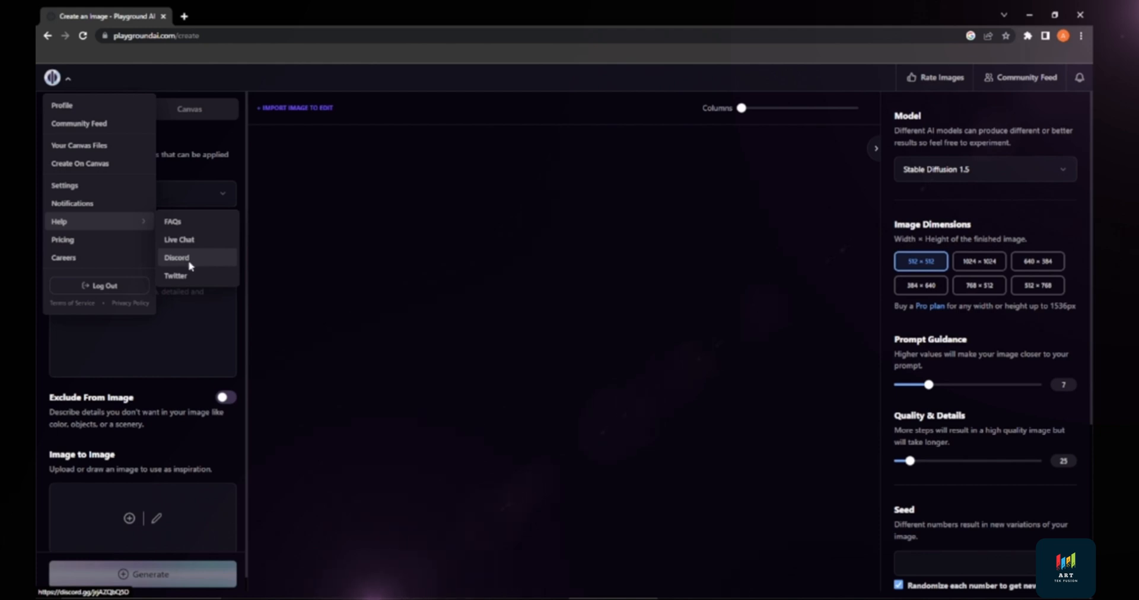
left_click(171, 312)
Step: Enter the prompt "a dog on the moon" and generate three images from it with Stable Diffusion 1.5 at 512 × 512
scroll(171, 312, "down", 1)
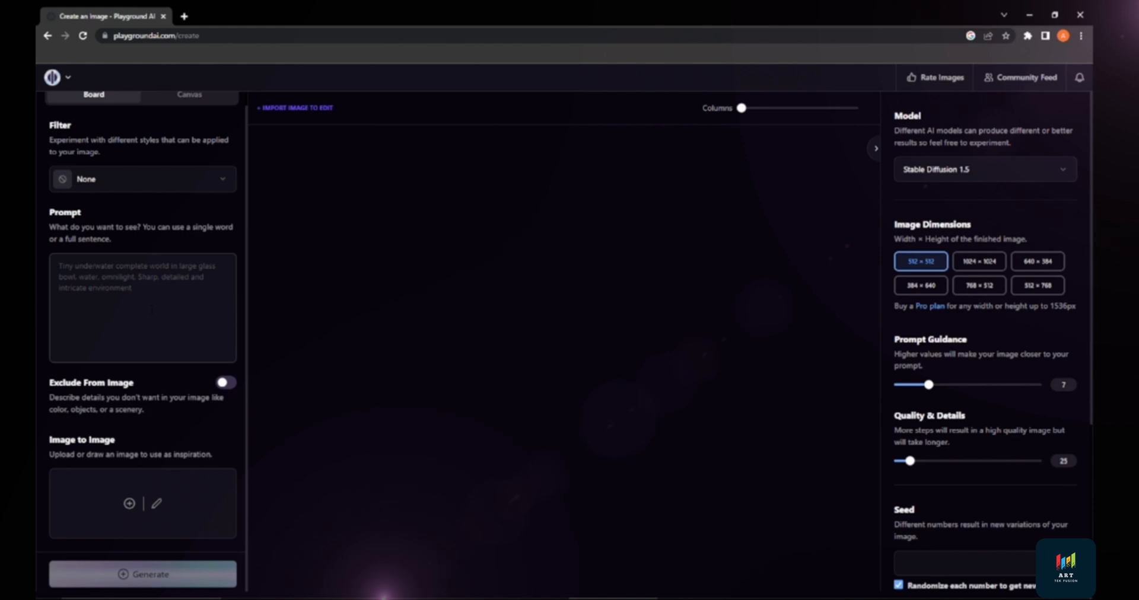
type("a")
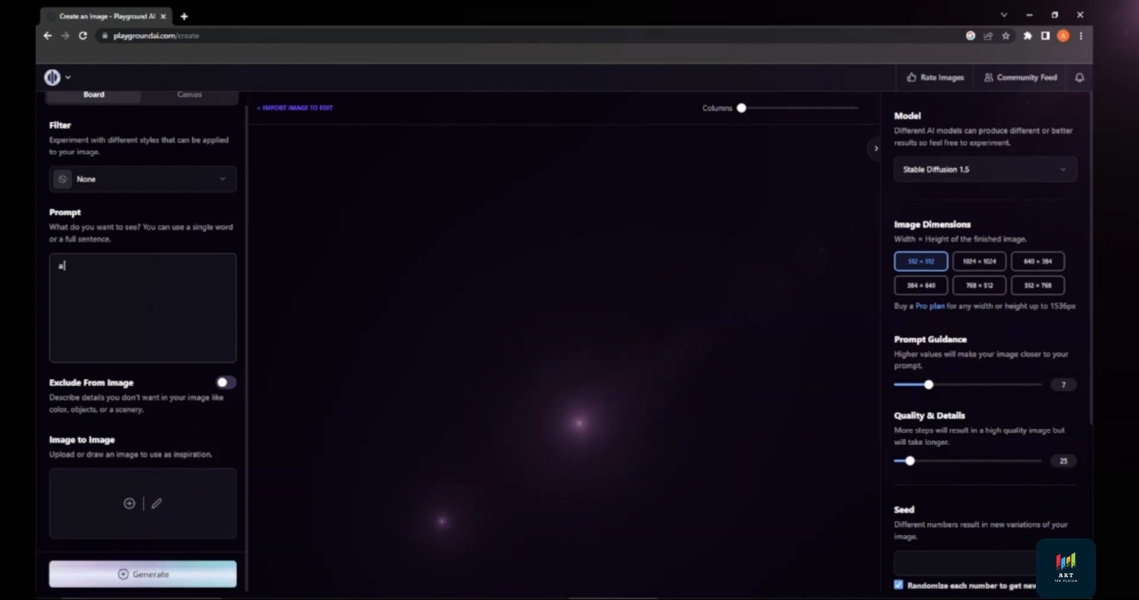
type(" dog on the moon")
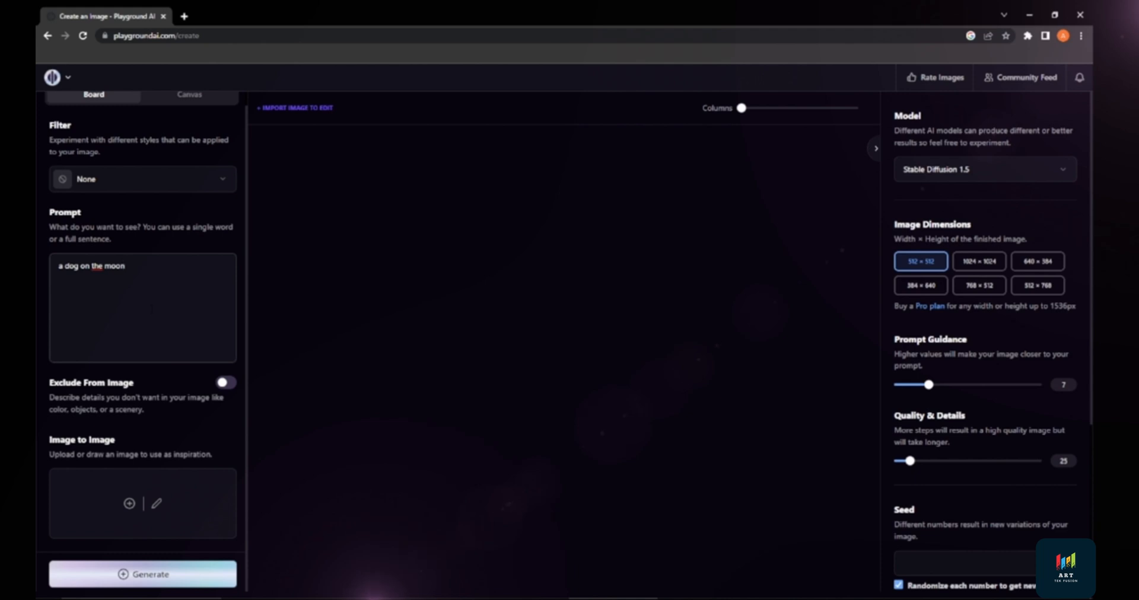
left_click(157, 575)
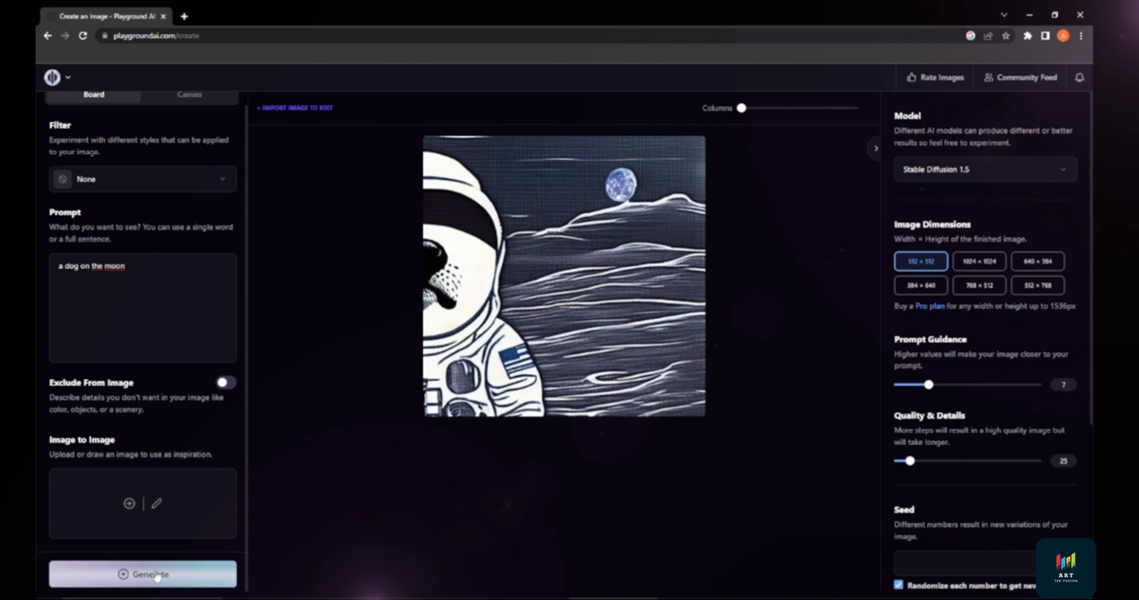
left_click(158, 576)
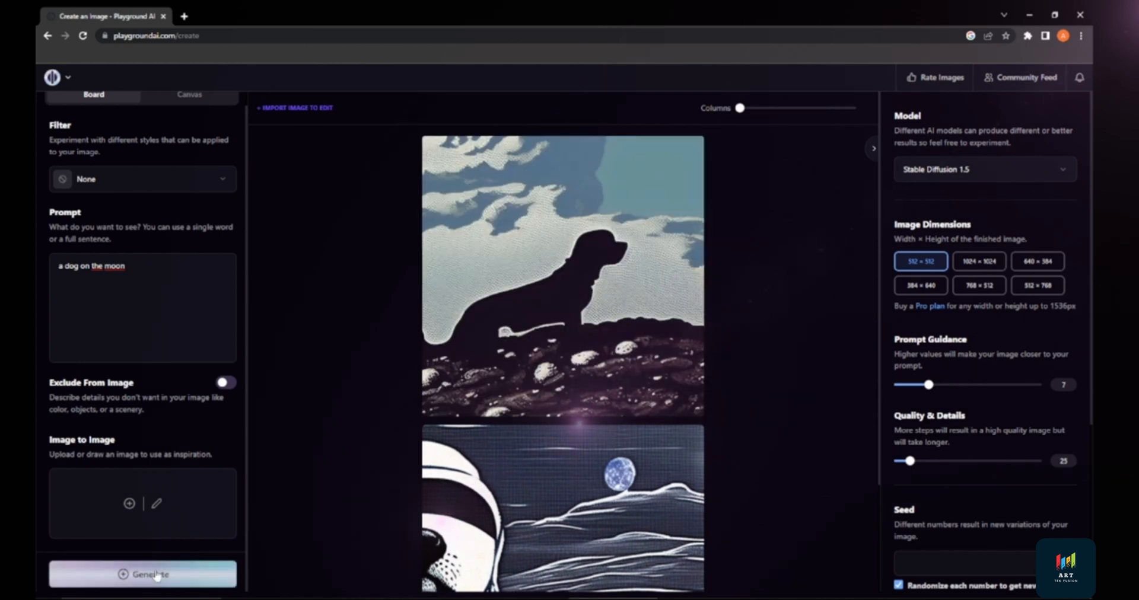
left_click(157, 576)
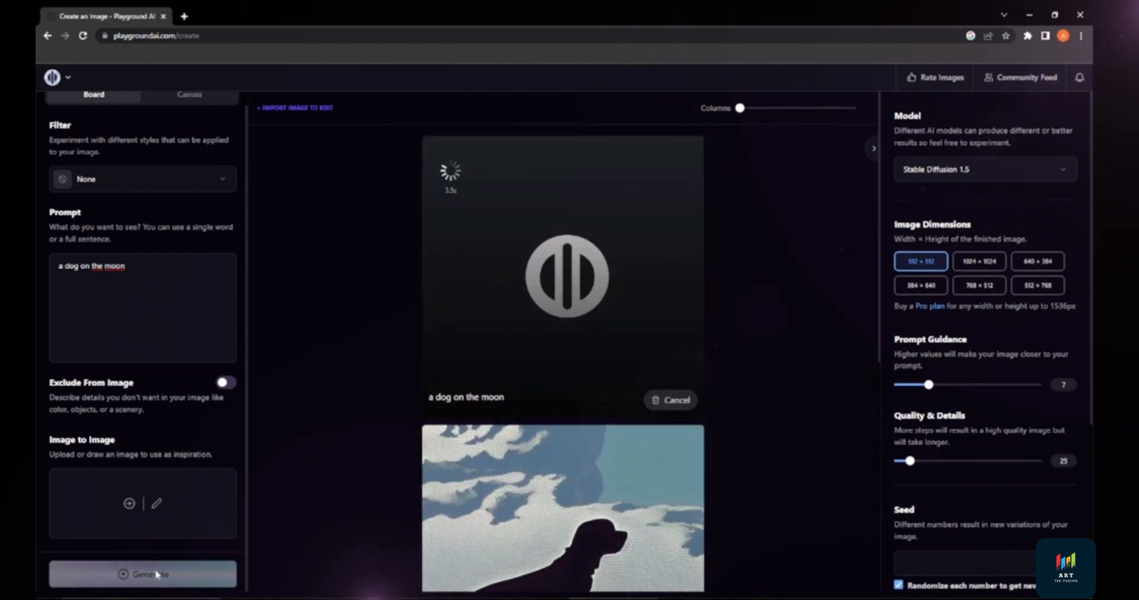
mouse_move(462, 538)
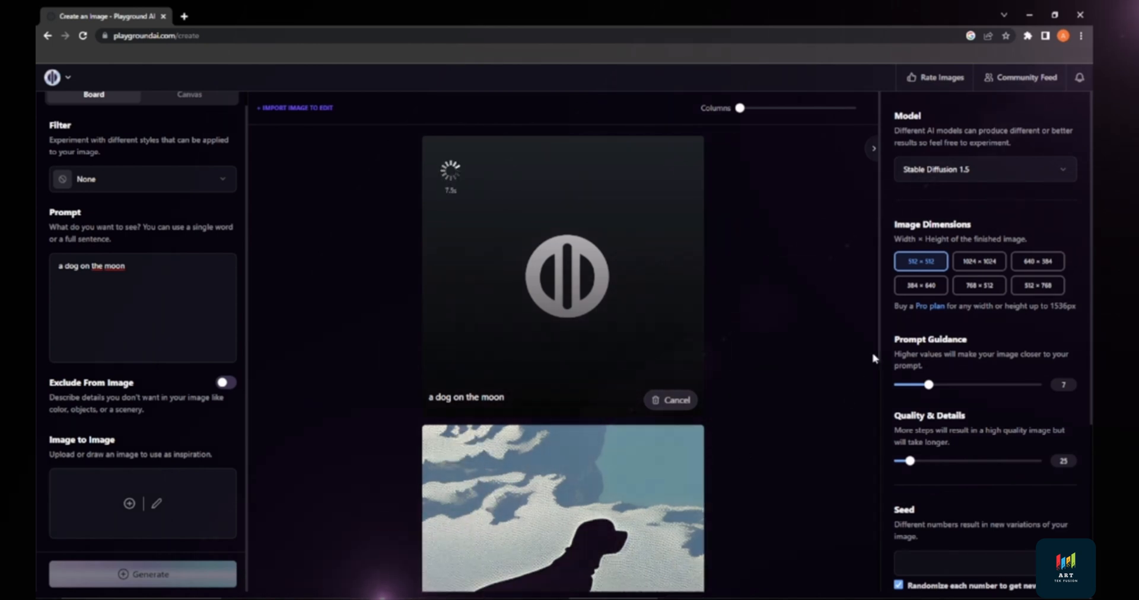
mouse_move(490, 449)
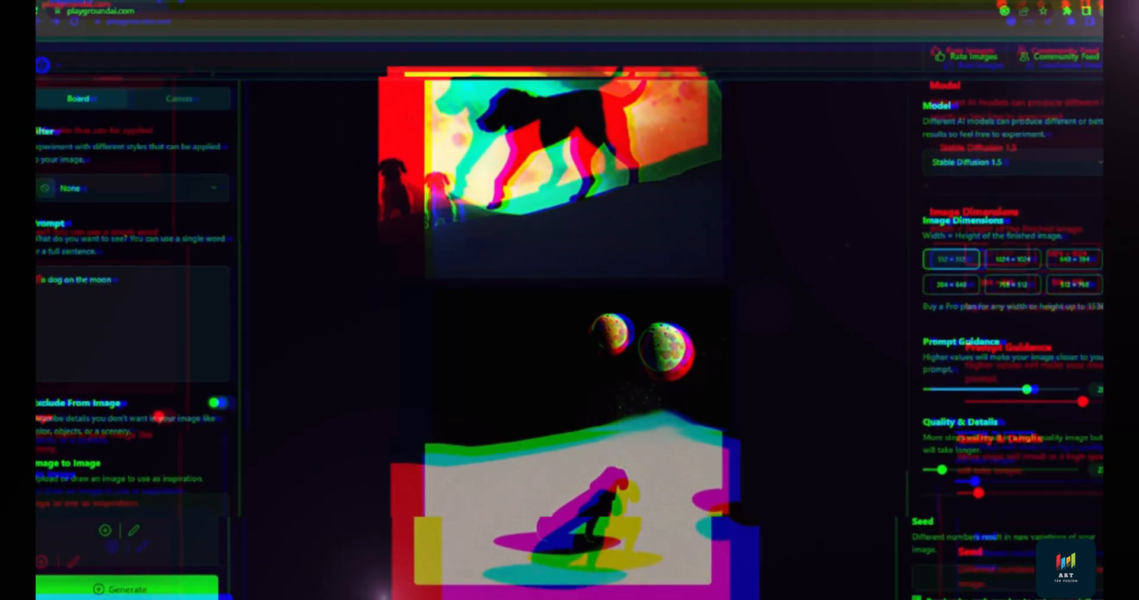
Step: Turn the Private Session option on and off again in the generation settings
scroll(1007, 549, "down", 4)
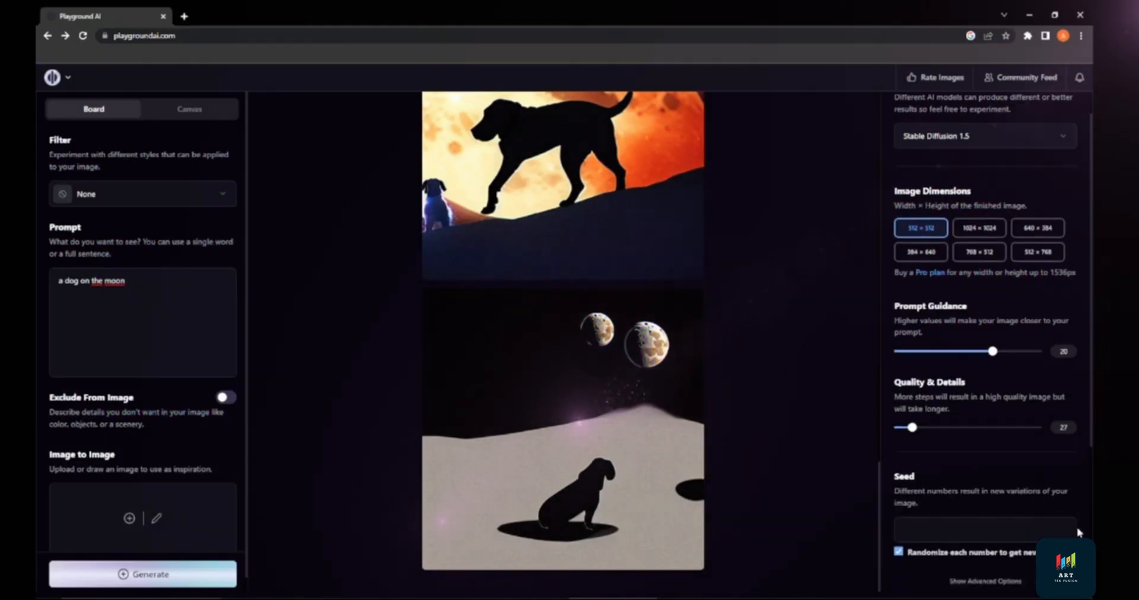
left_click(903, 569)
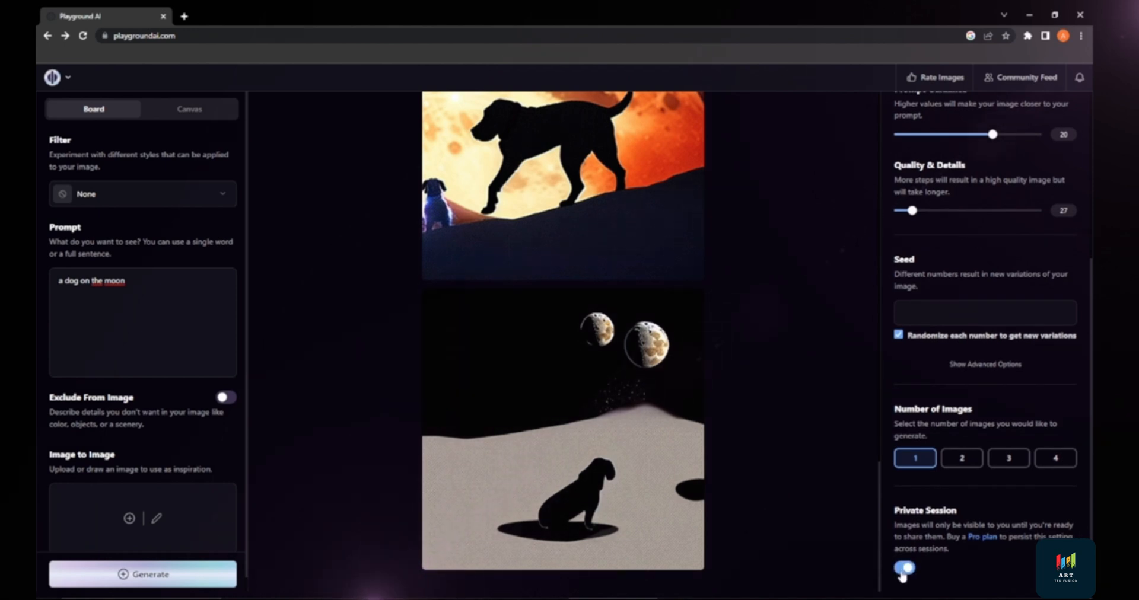
mouse_move(589, 401)
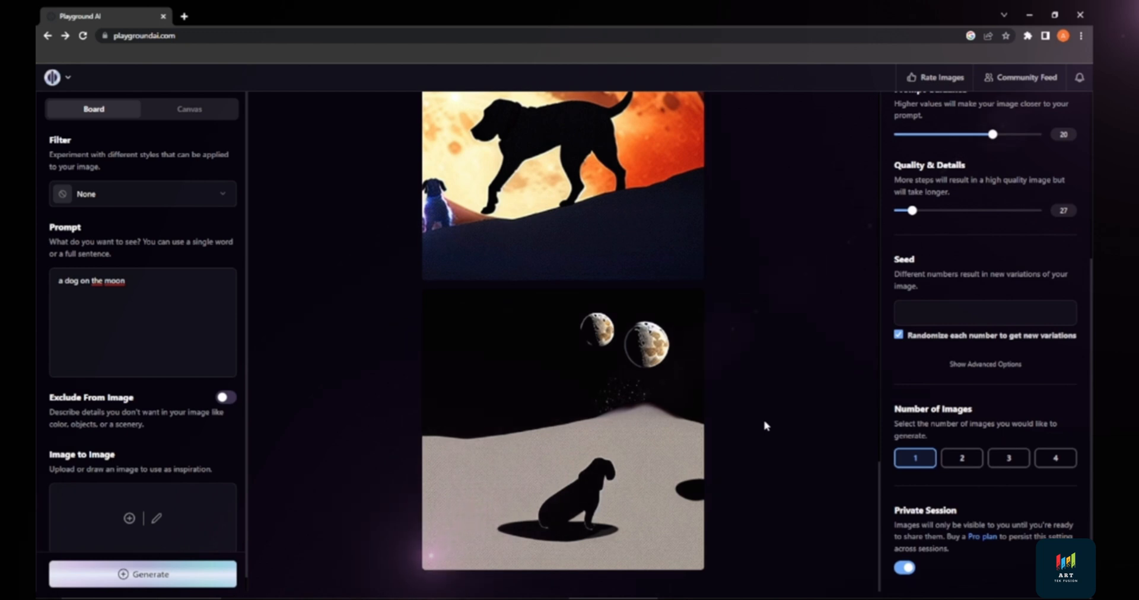
left_click(905, 569)
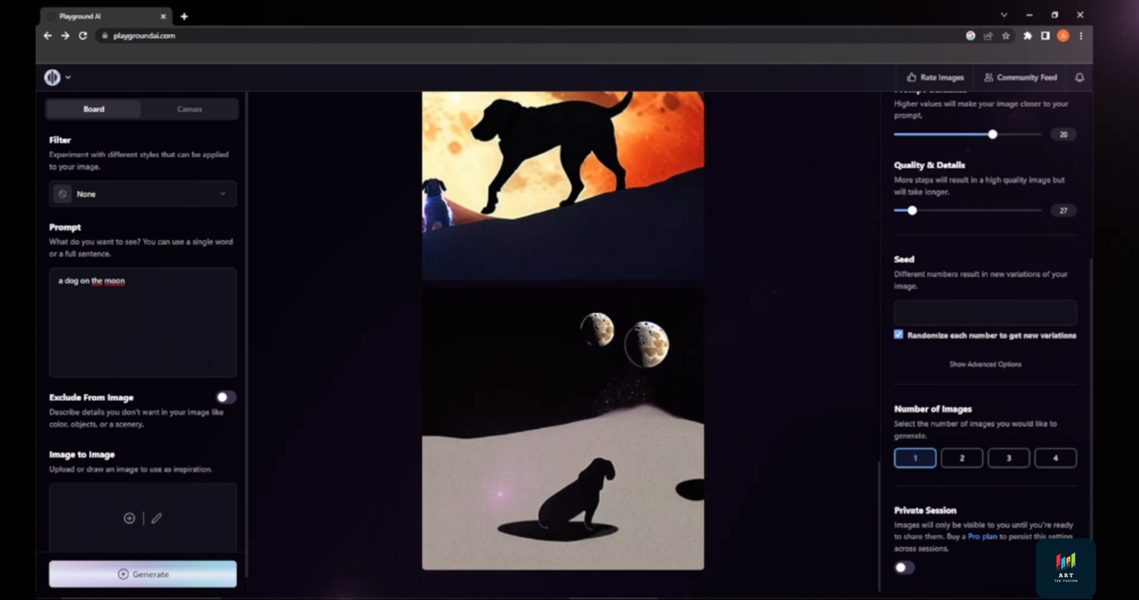
Step: Clear the image prompt and review the generated dog images and the generation settings
left_click_drag(140, 285, 56, 283)
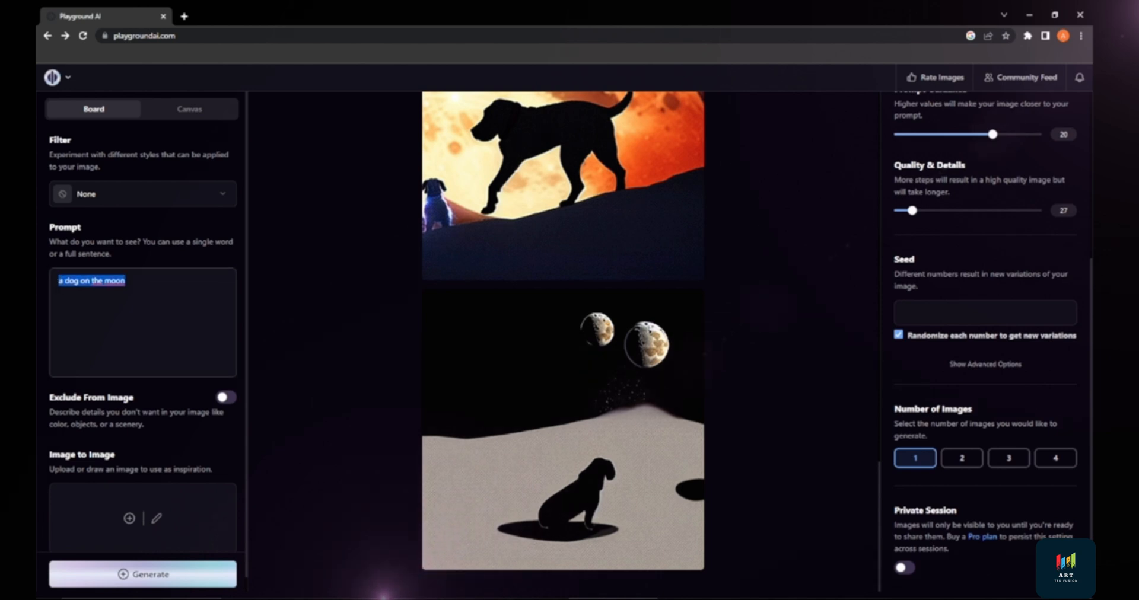
key("BackSpace")
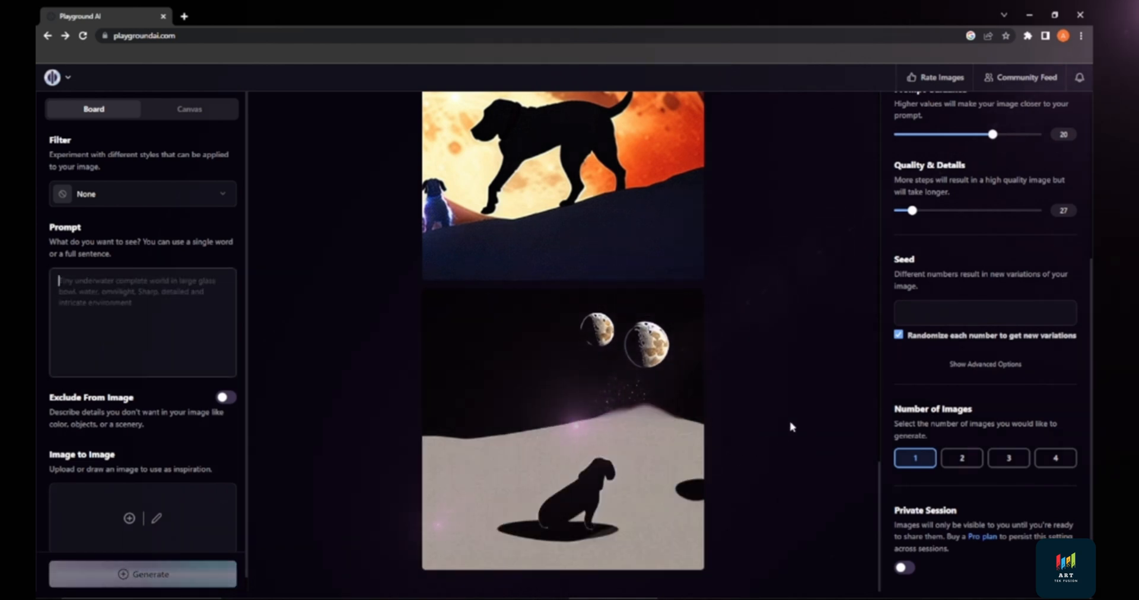
scroll(821, 368, "up", 2)
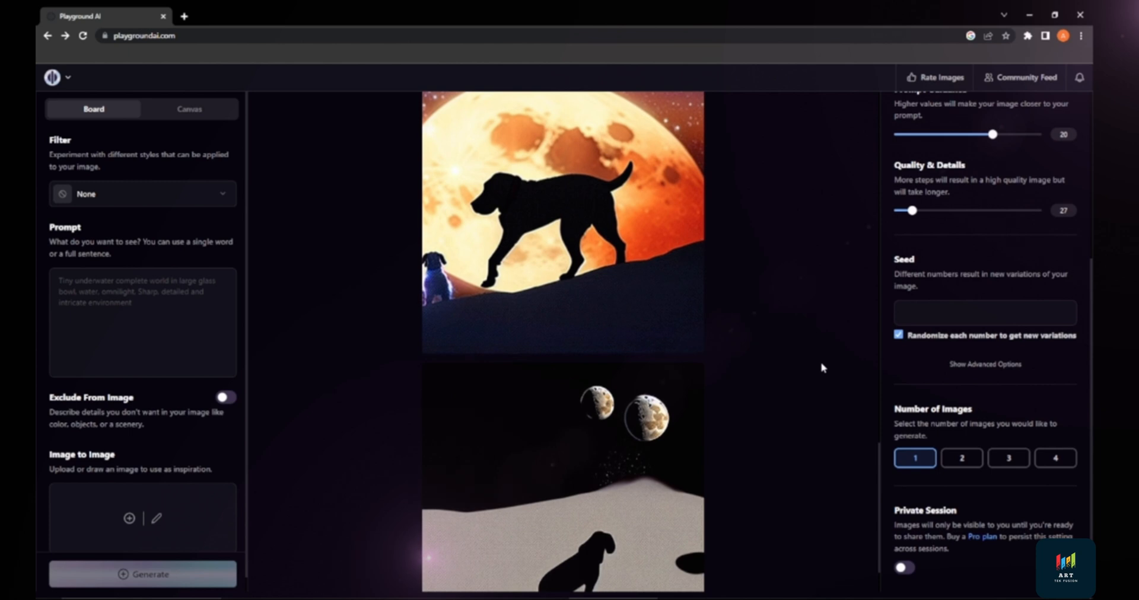
scroll(847, 376, "down", 1)
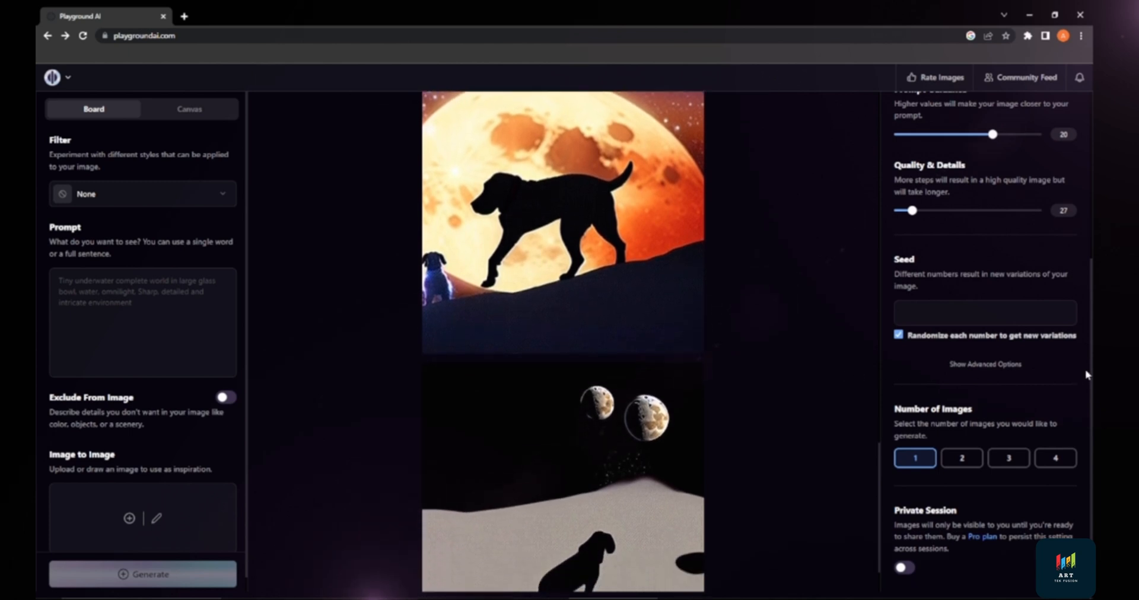
scroll(1087, 375, "up", 4)
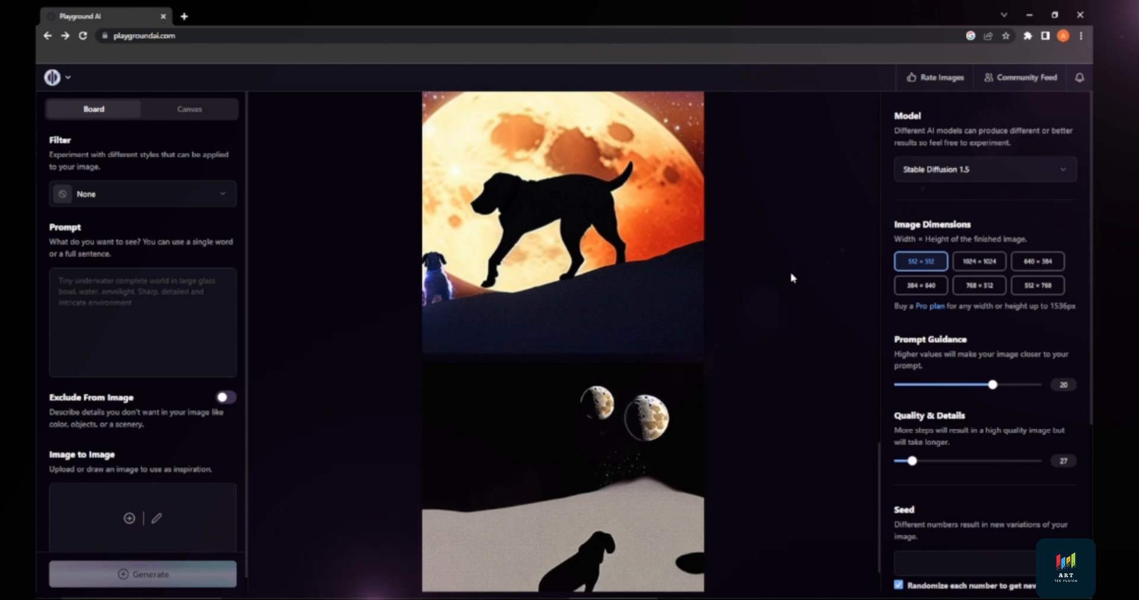
mouse_move(687, 336)
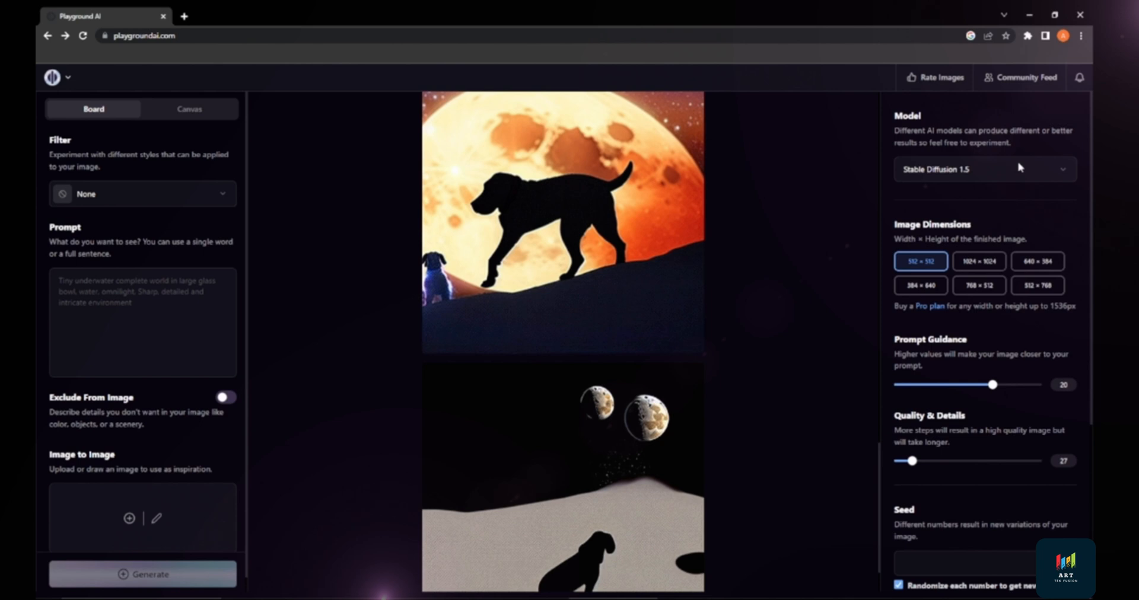
Step: Switch the model to Stable Diffusion 2.1, generate an image from the prompt "car" and view it
left_click(1066, 173)
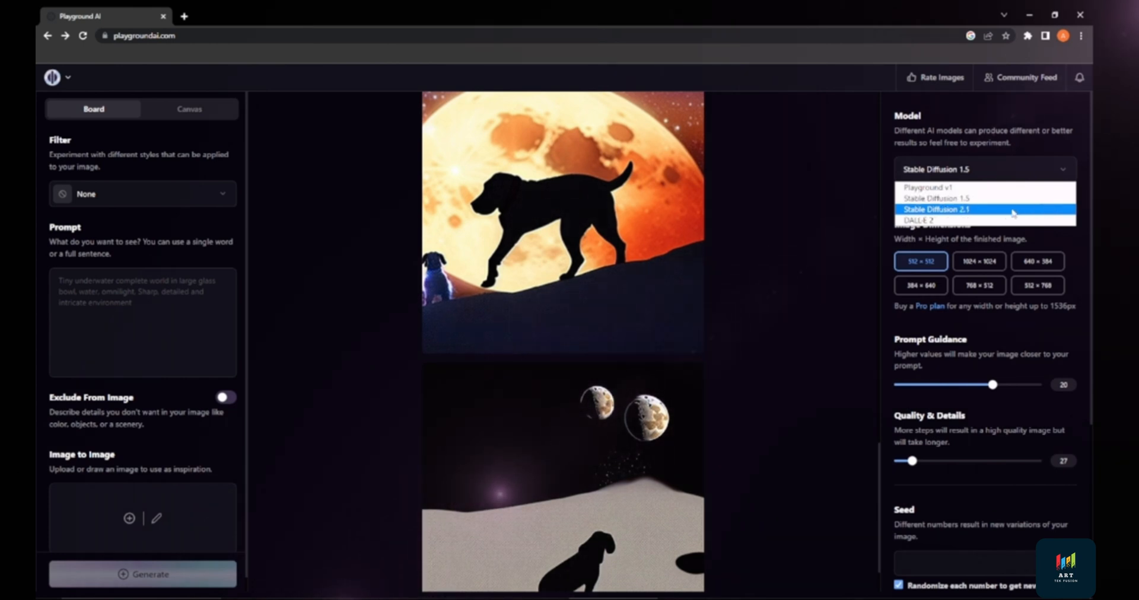
left_click(986, 210)
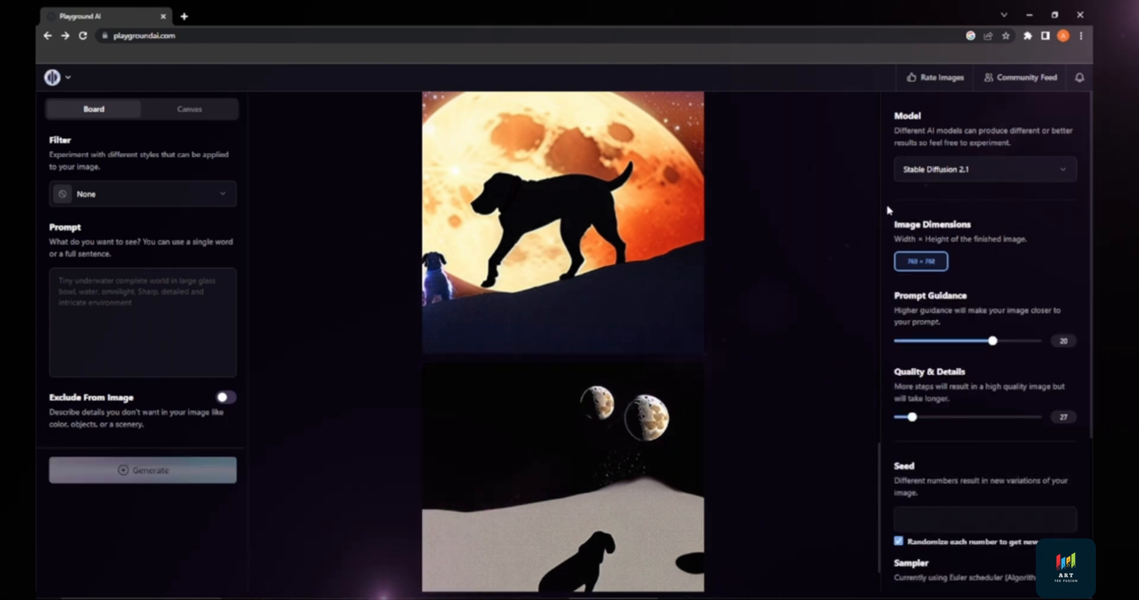
type("cat")
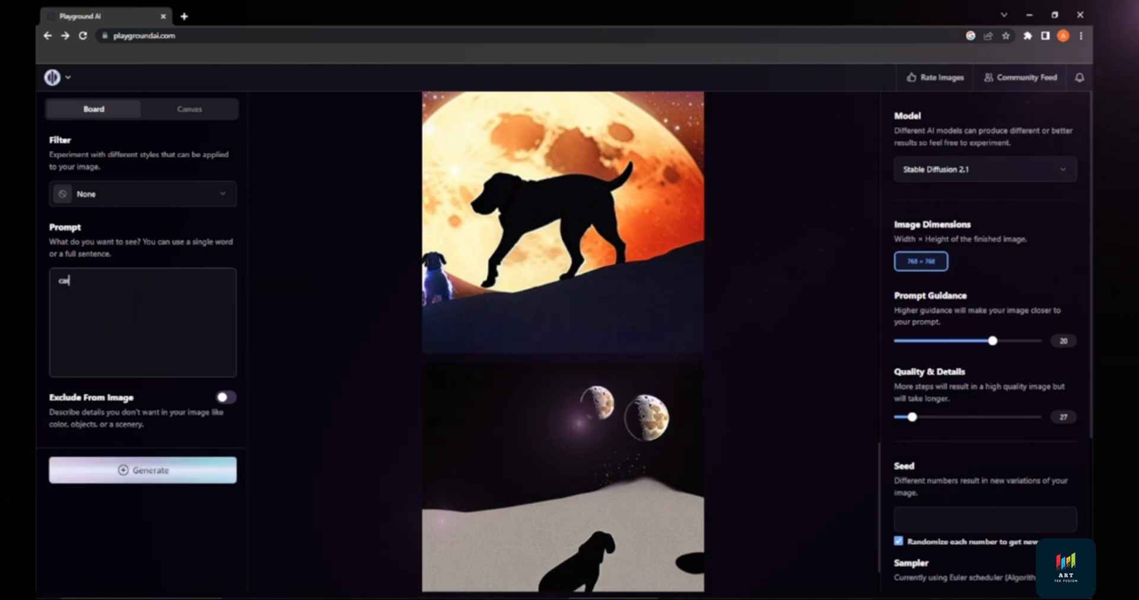
left_click(158, 474)
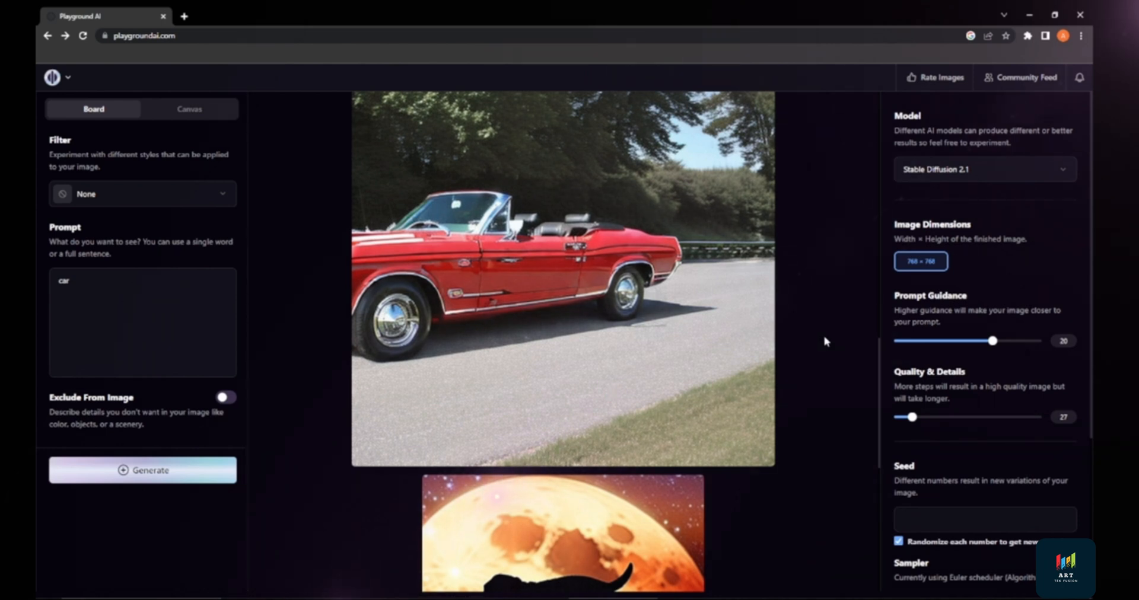
scroll(822, 350, "down", 4)
scroll(825, 341, "up", 5)
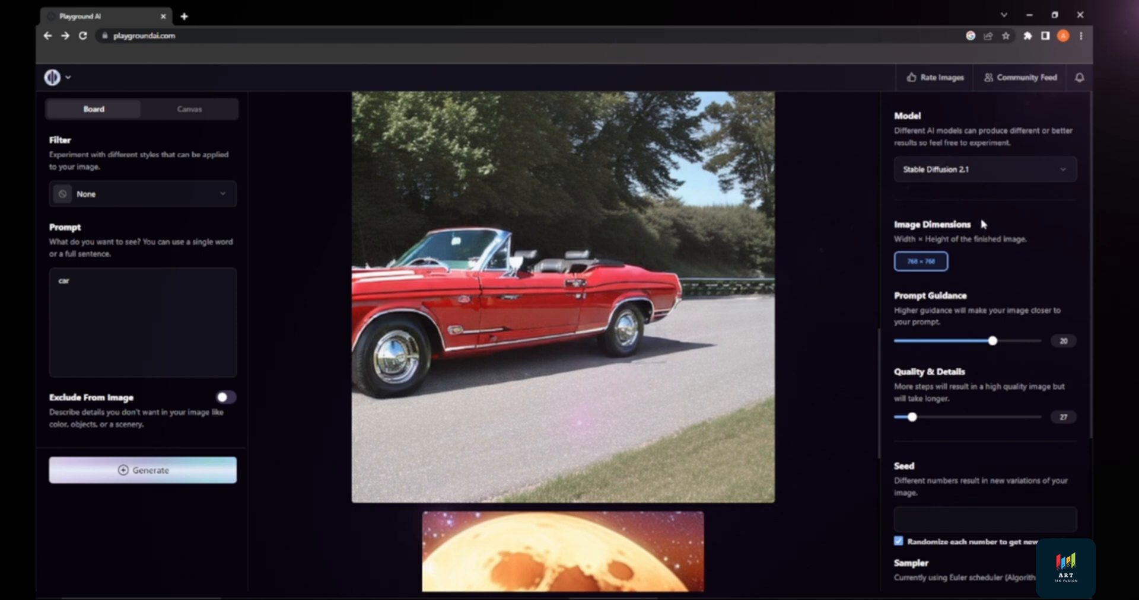
Step: Try to switch the model to DALL·E 2, cancel the add-on purchase, and select Stable Diffusion 2.1 again
left_click(1068, 173)
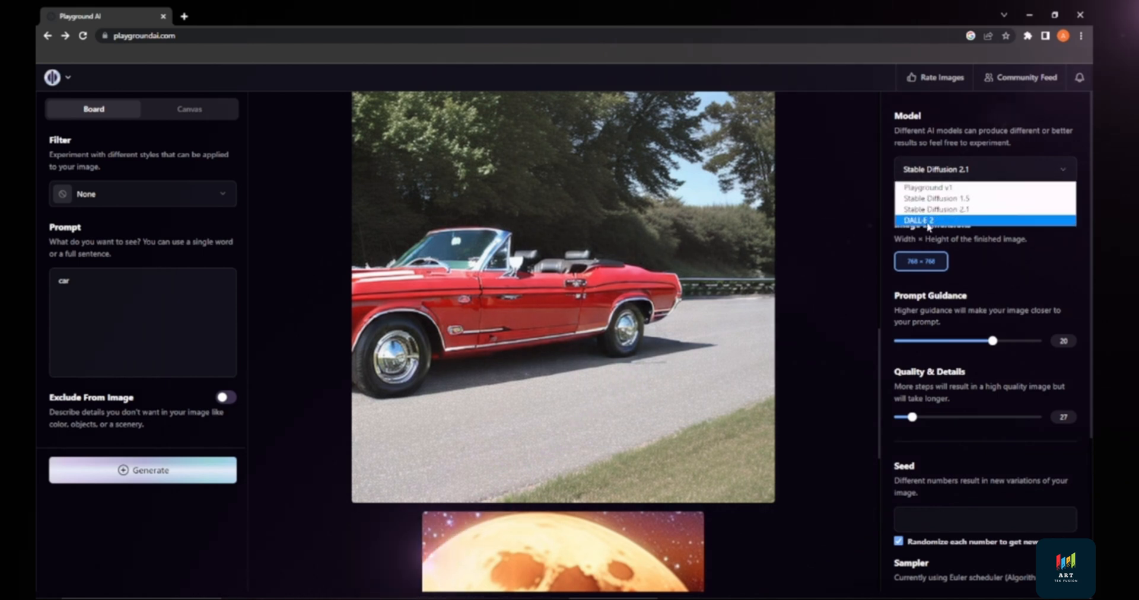
left_click(916, 220)
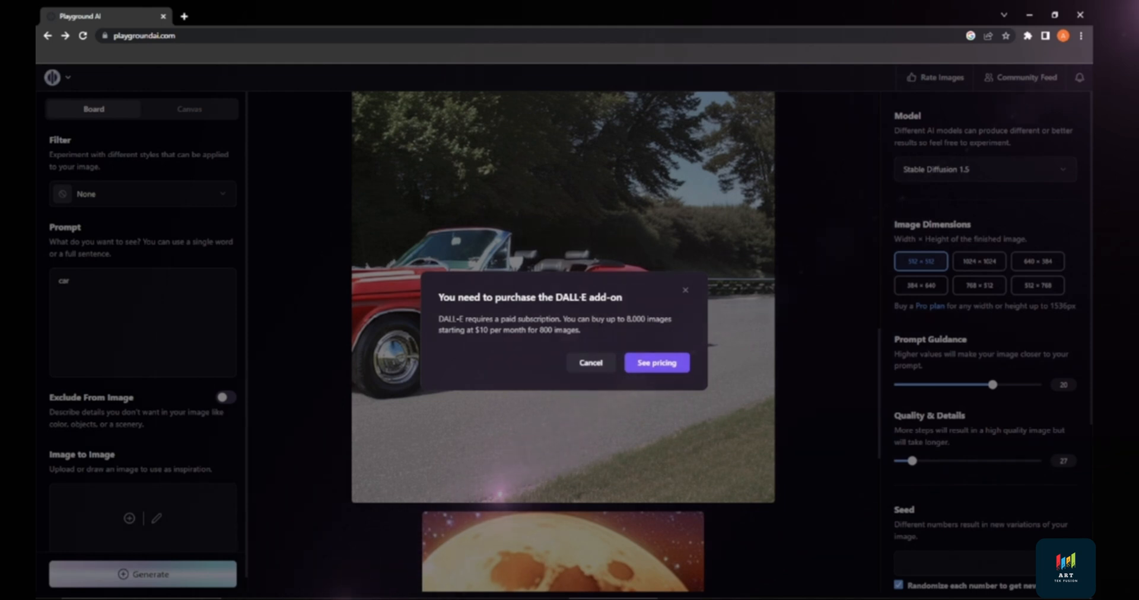
left_click(590, 368)
left_click(973, 171)
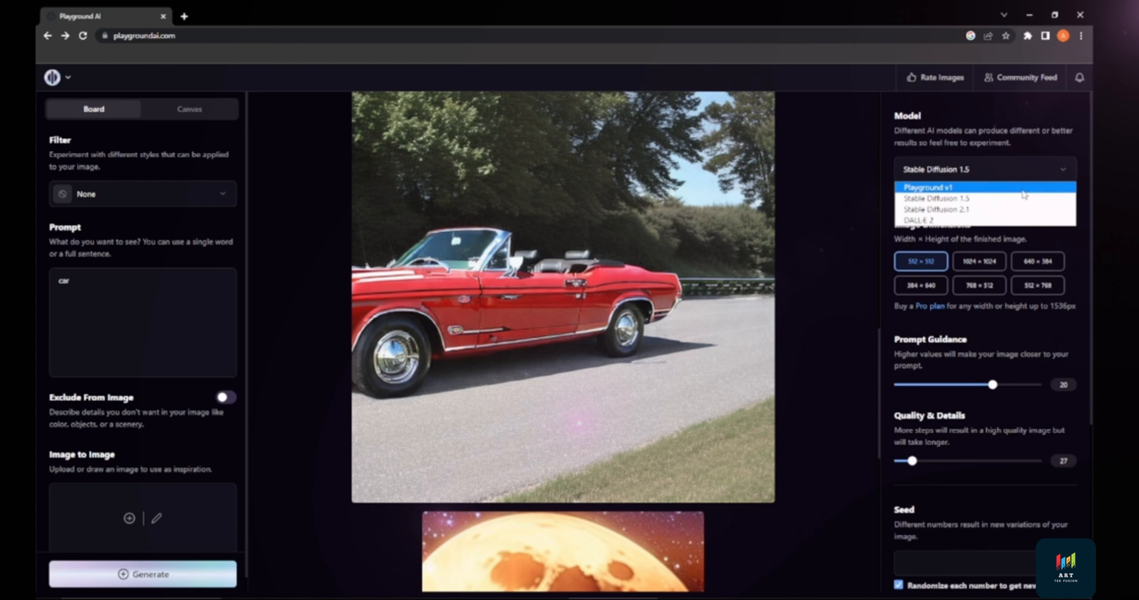
left_click(974, 209)
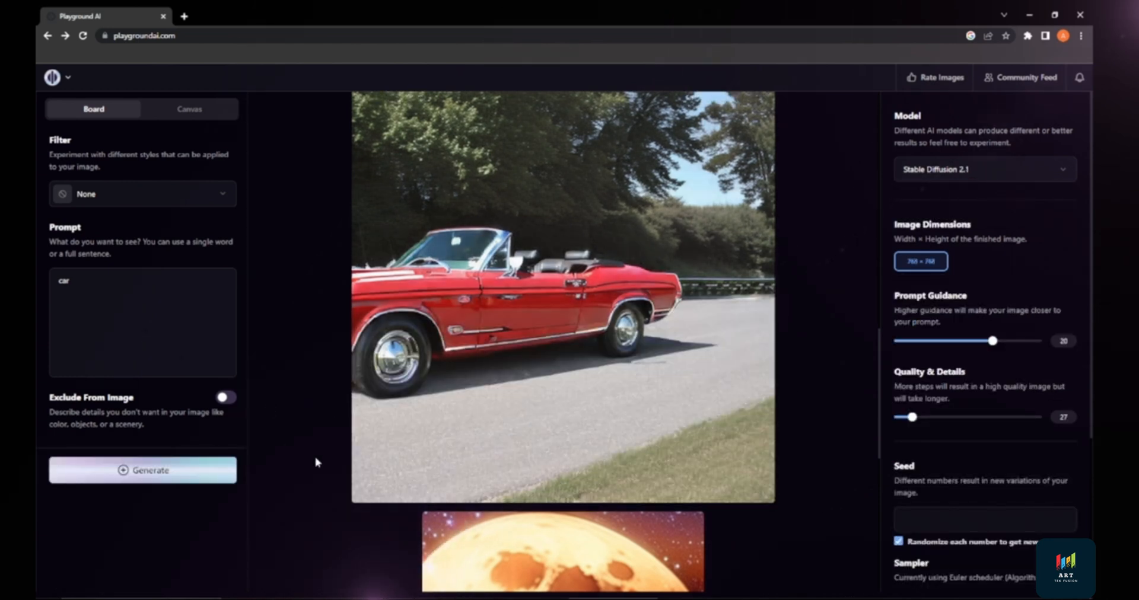
Step: Look through the generated images and choose the Close up portrait filter for the car prompt
scroll(881, 399, "up", 10)
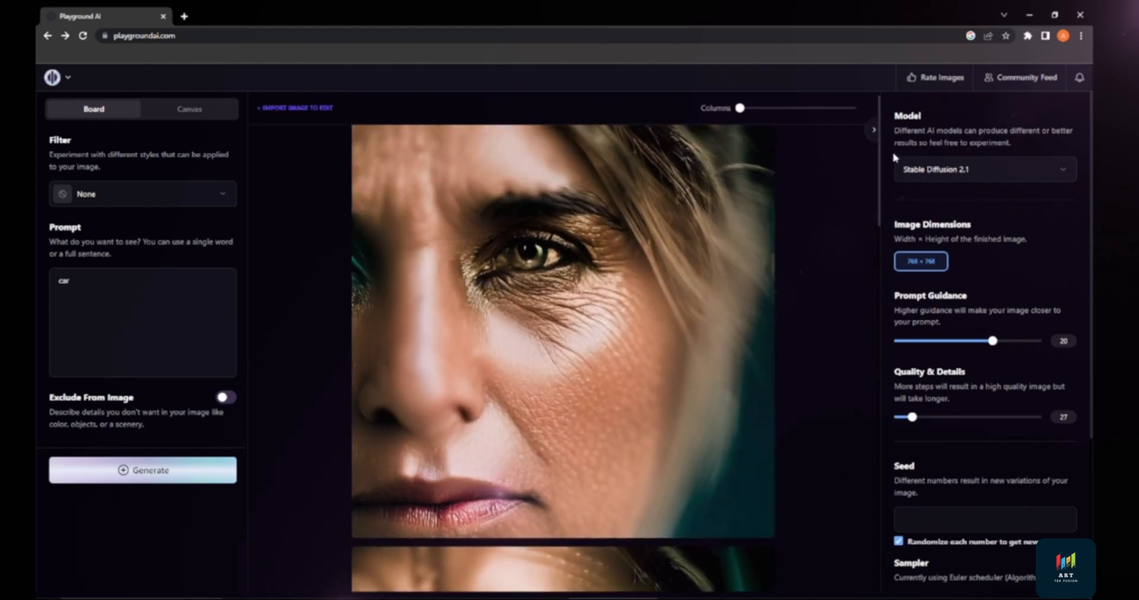
left_click_drag(742, 108, 723, 126)
left_click_drag(881, 179, 863, 416)
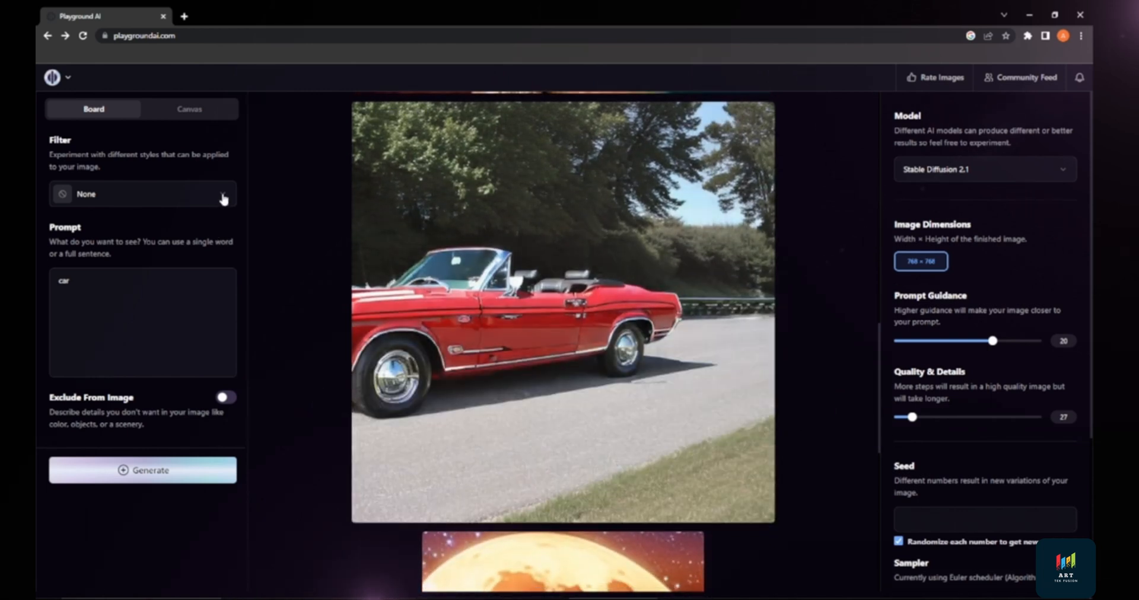
left_click(224, 200)
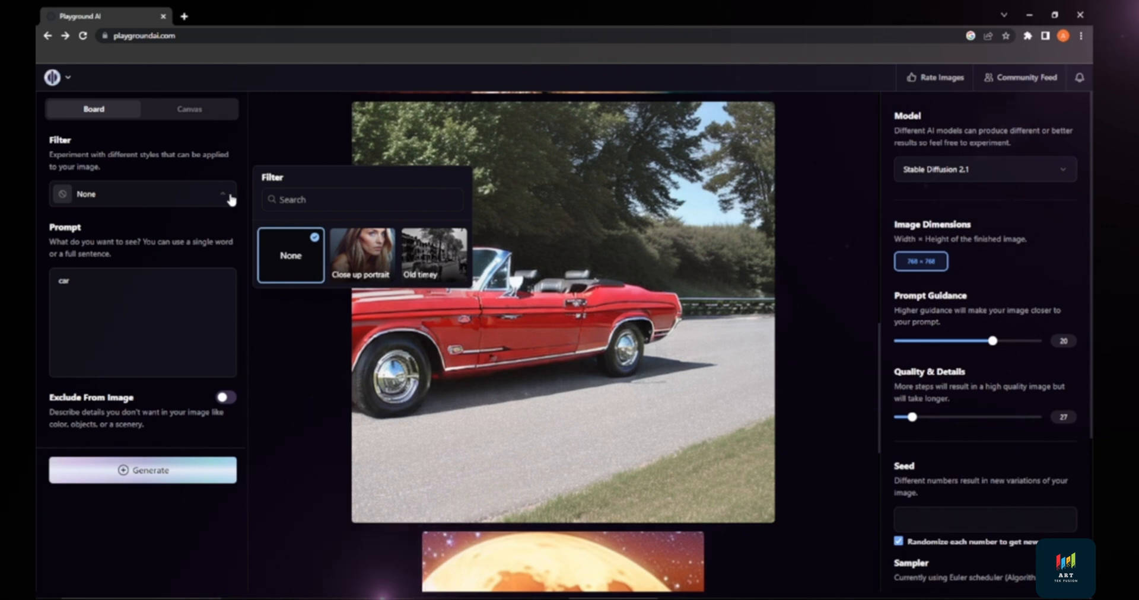
left_click(368, 250)
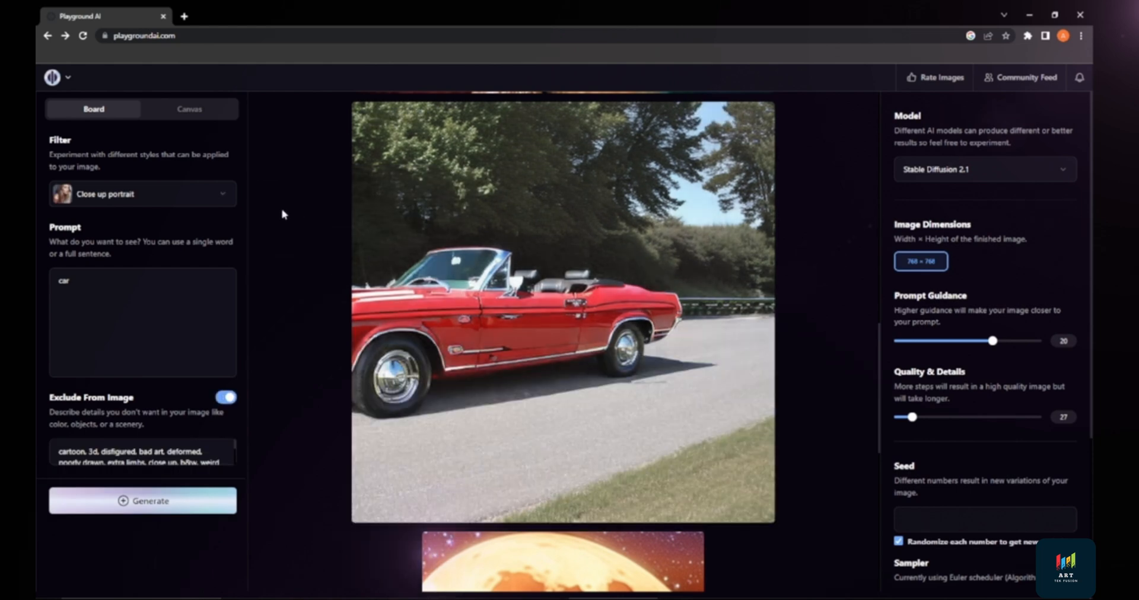
left_click(228, 200)
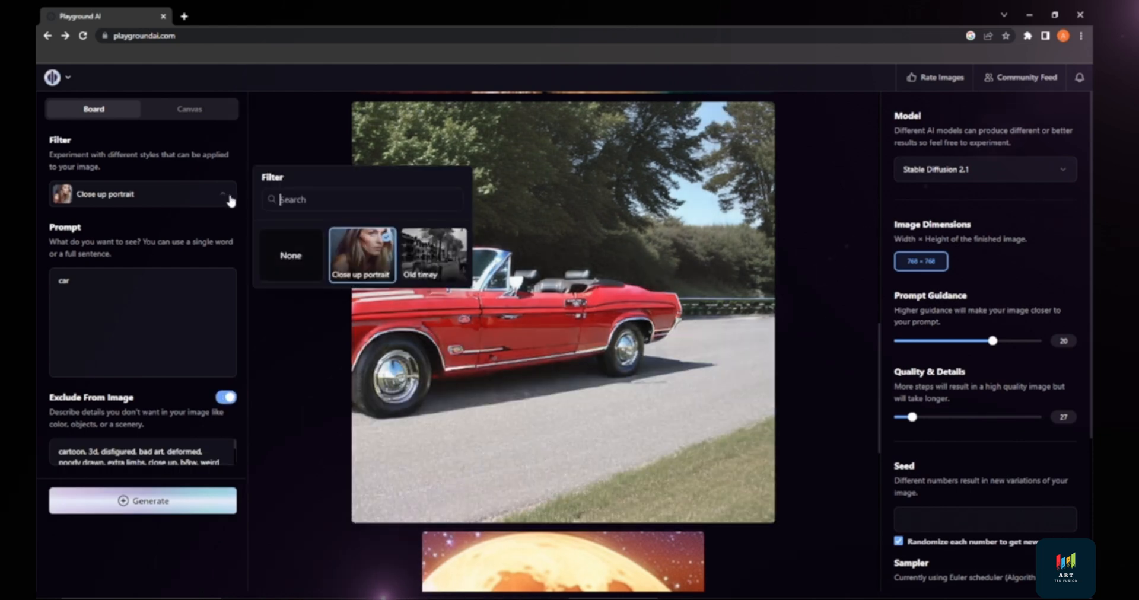
left_click(358, 267)
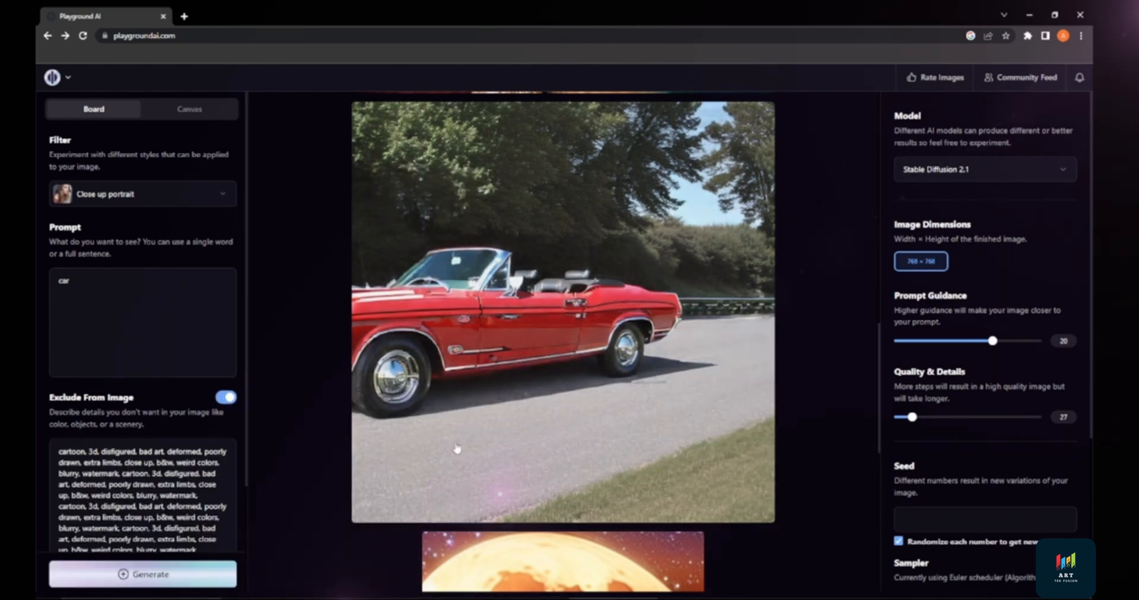
Step: Set Prompt Guidance to 10 and arrange the generated images in two columns
left_click_drag(881, 378, 870, 269)
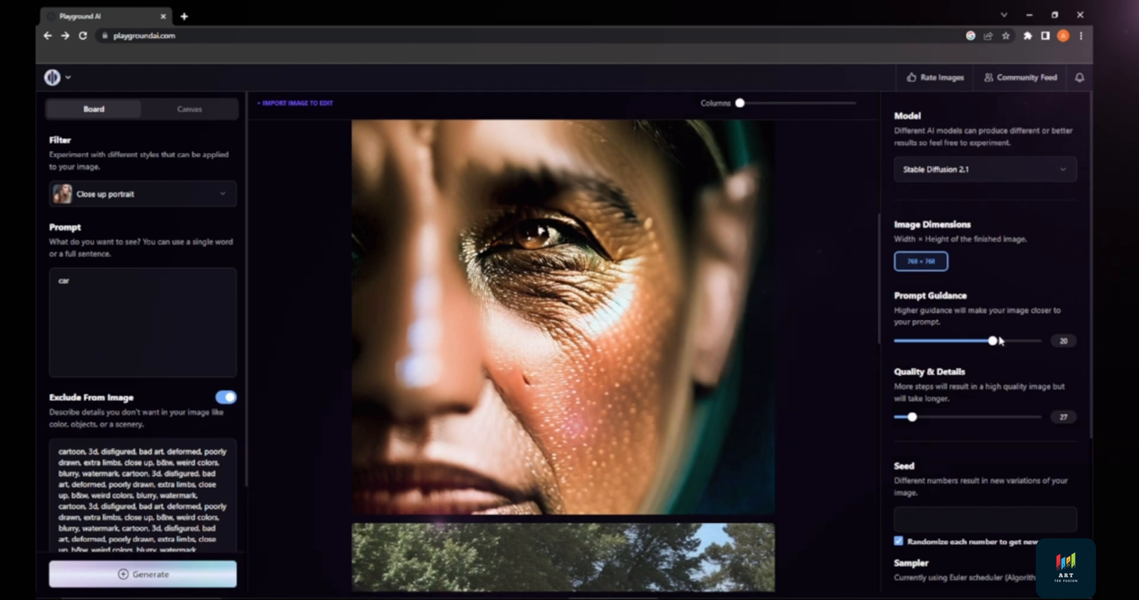
left_click_drag(993, 343, 987, 343)
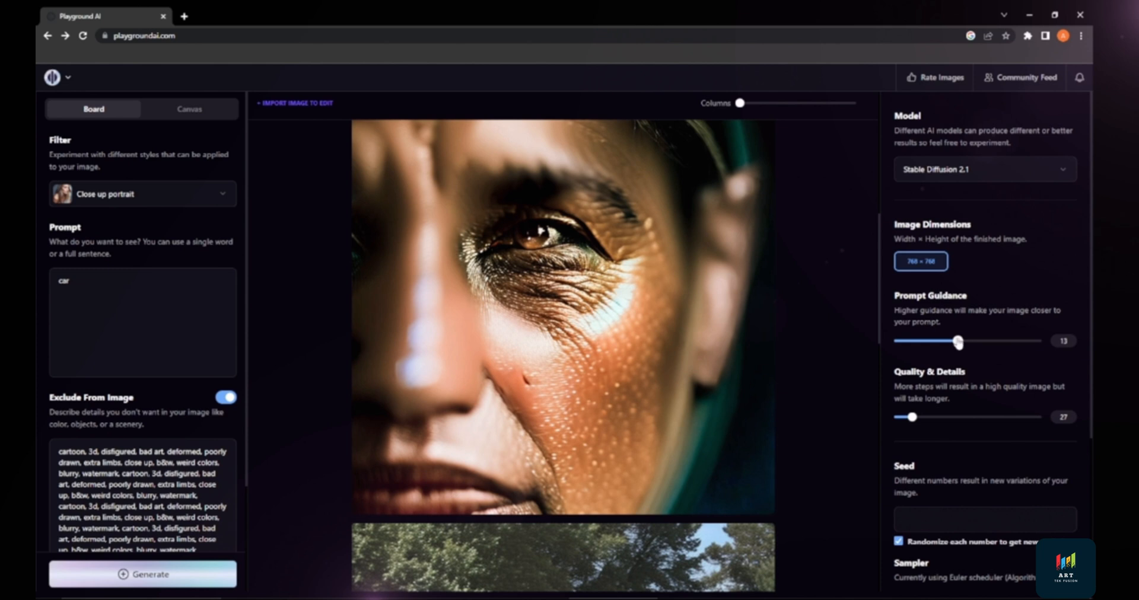
left_click_drag(958, 342, 945, 343)
left_click_drag(879, 329, 853, 211)
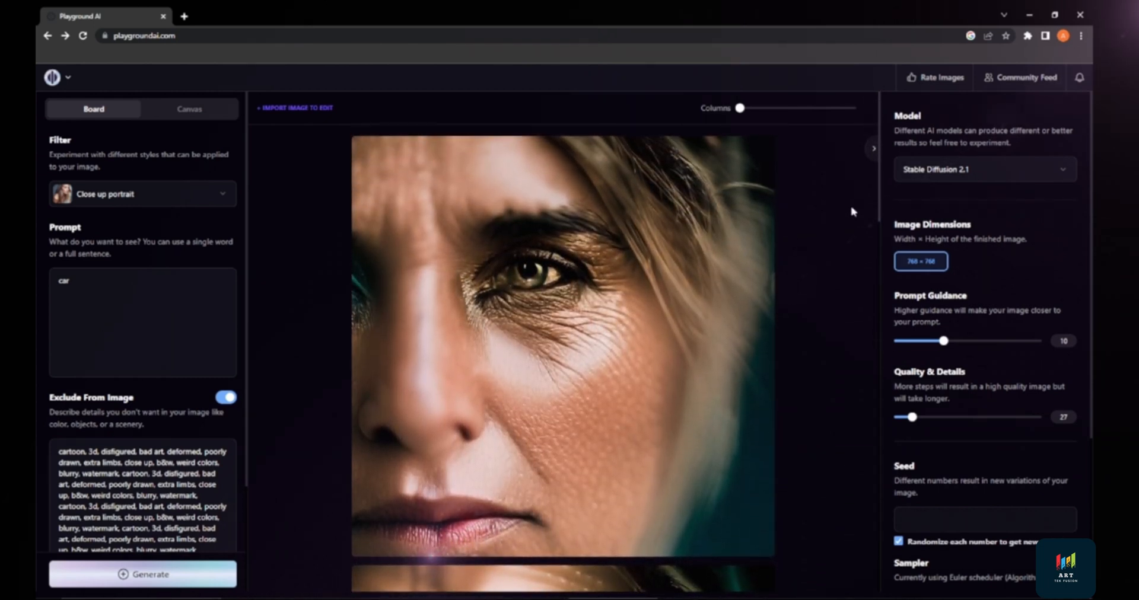
left_click_drag(753, 109, 769, 109)
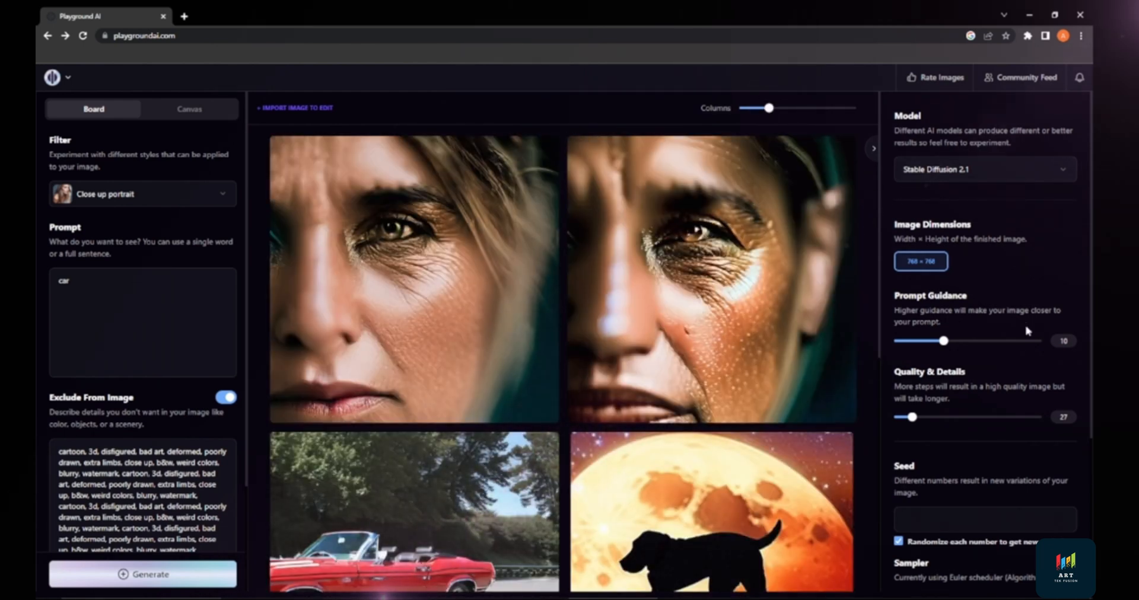
Step: Turn off seed randomization and open the seed number for editing
scroll(1083, 466, "down", 2)
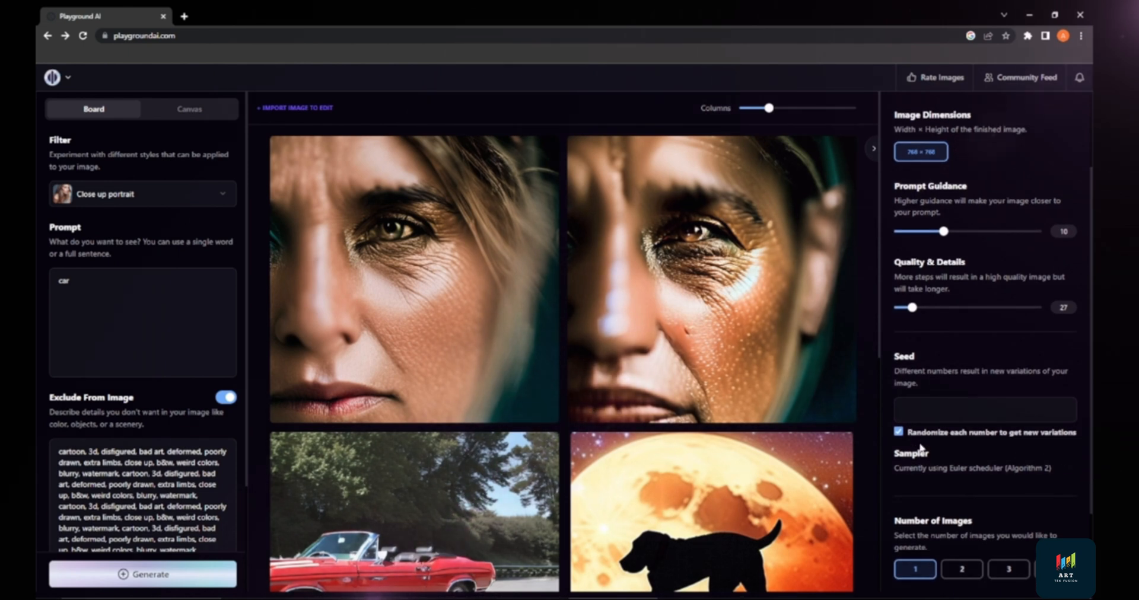
left_click(898, 432)
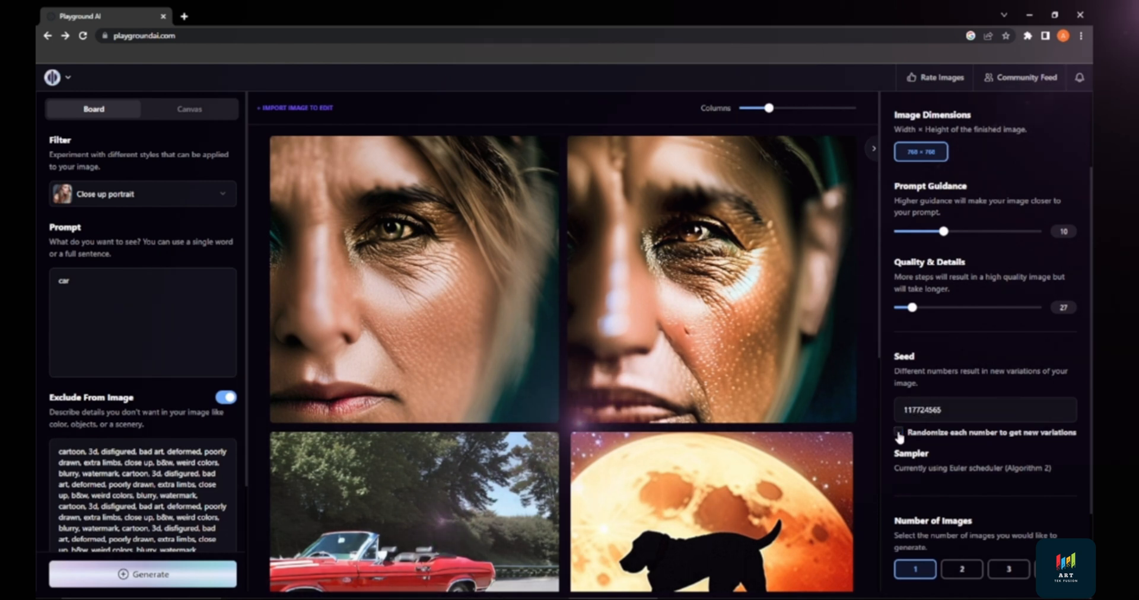
left_click(941, 410)
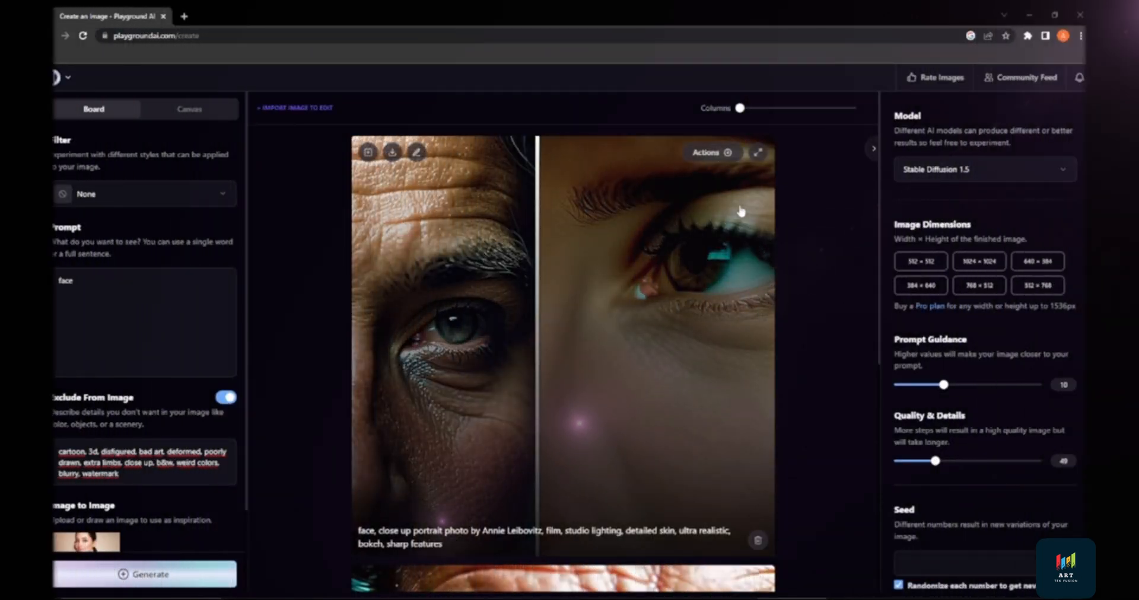
left_click(731, 157)
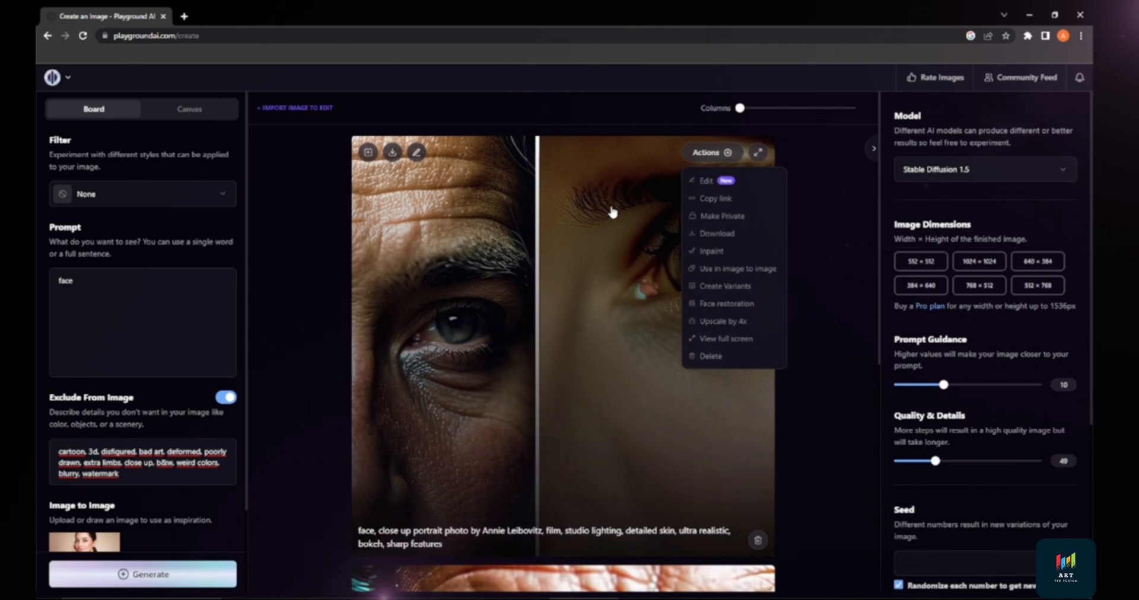
left_click(468, 106)
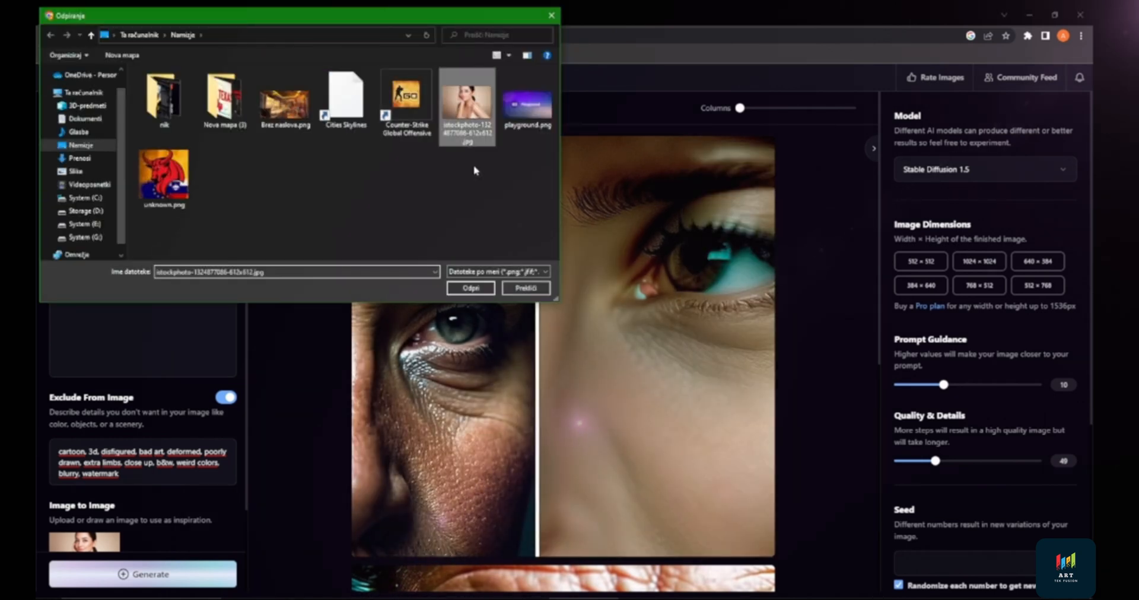
left_click(474, 287)
left_click(513, 170)
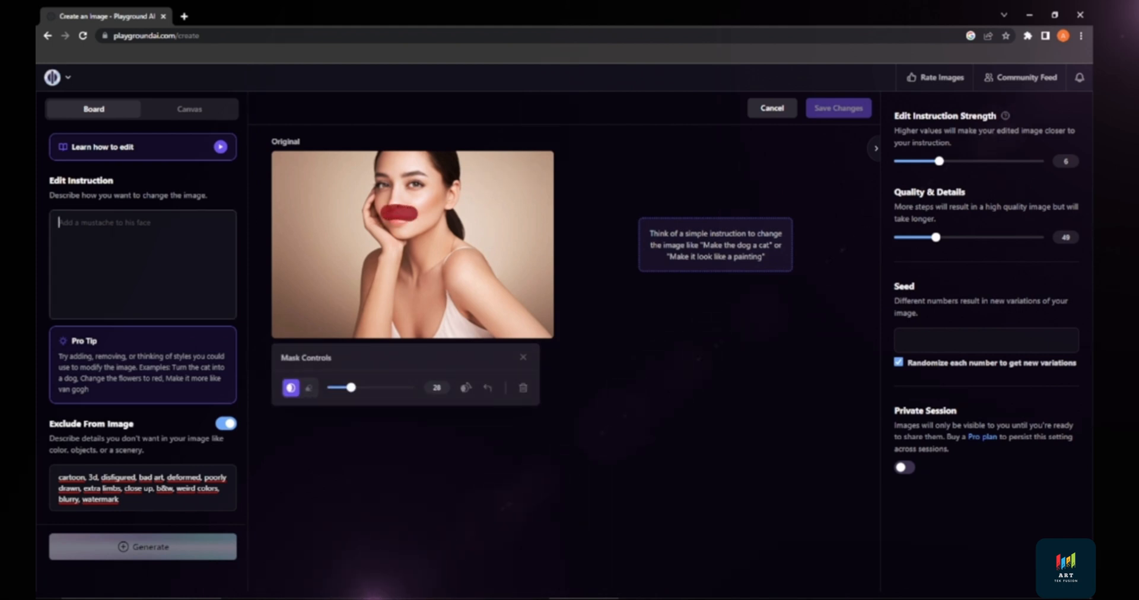
Step: Enter the edit instruction "add mustache" and generate the edited image
type("add mu")
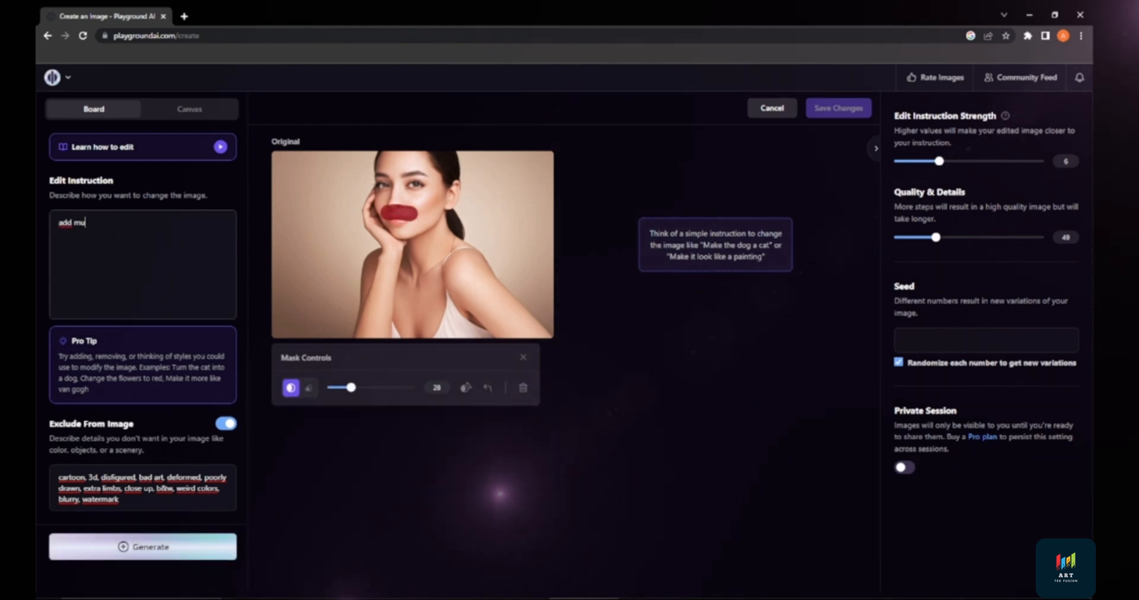
type("sta")
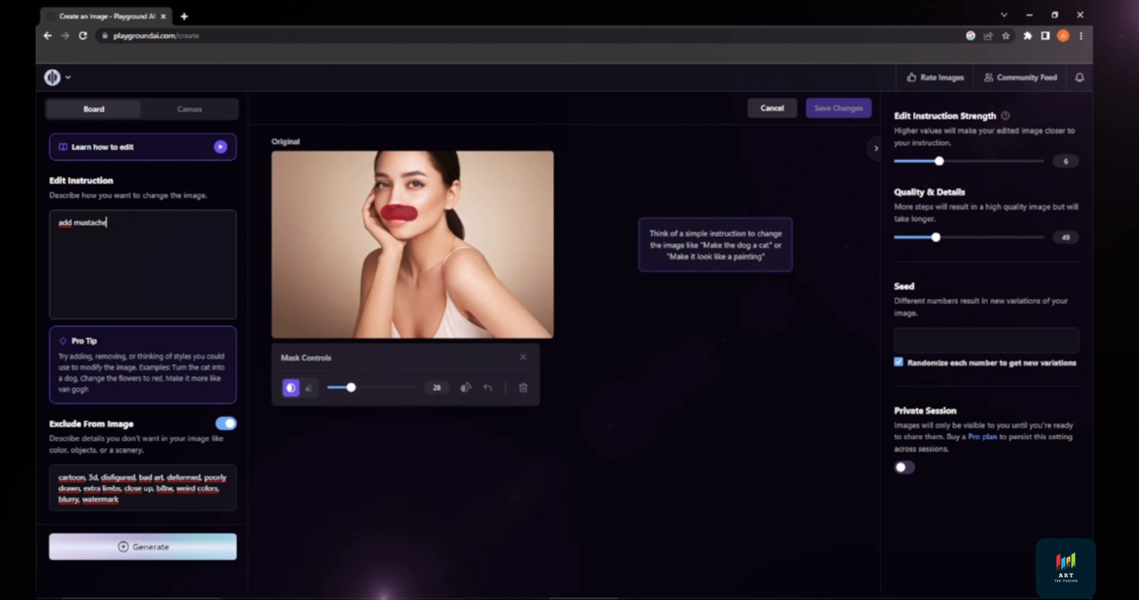
type("che")
left_click(201, 535)
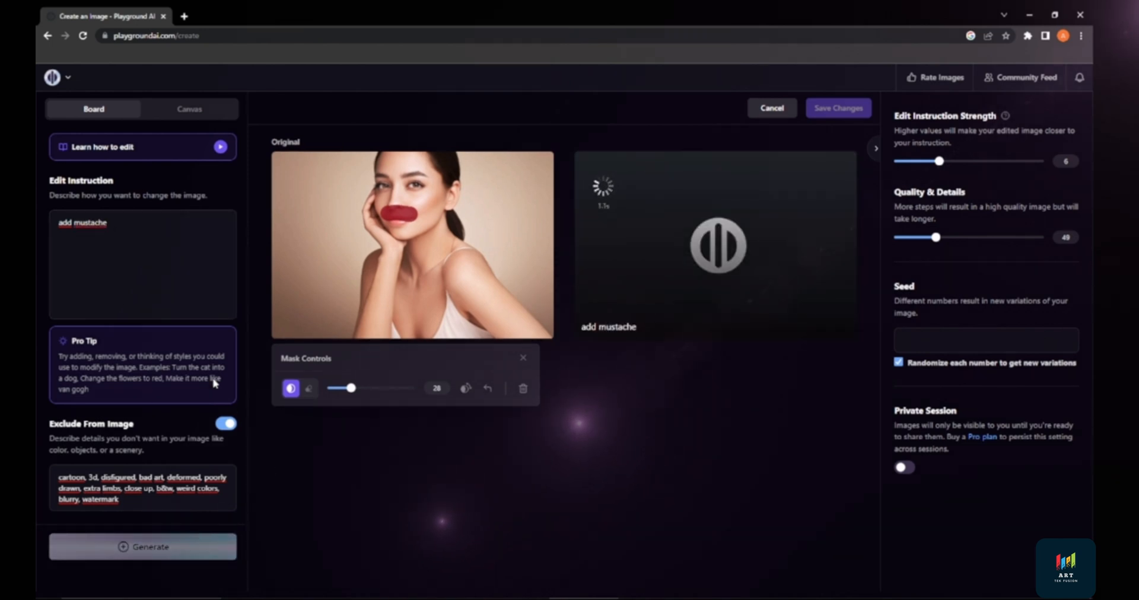
Step: Clear the instruction and the mask, and generate an edit of the original photo with the instruction "add pointy elf ears"
left_click_drag(163, 234, 58, 225)
key("BackSpace")
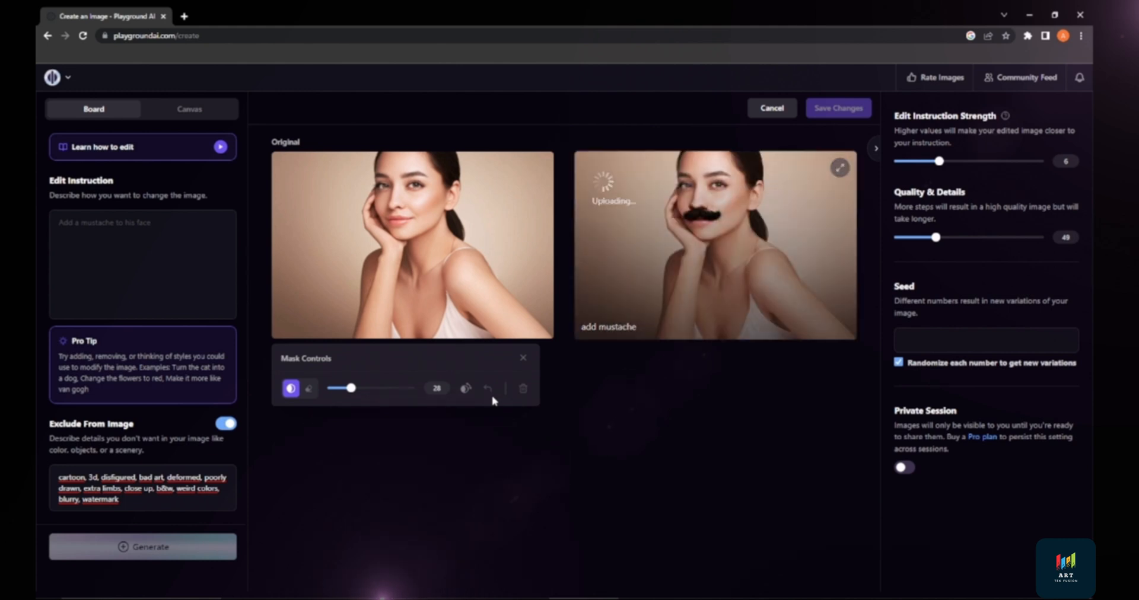
left_click(141, 238)
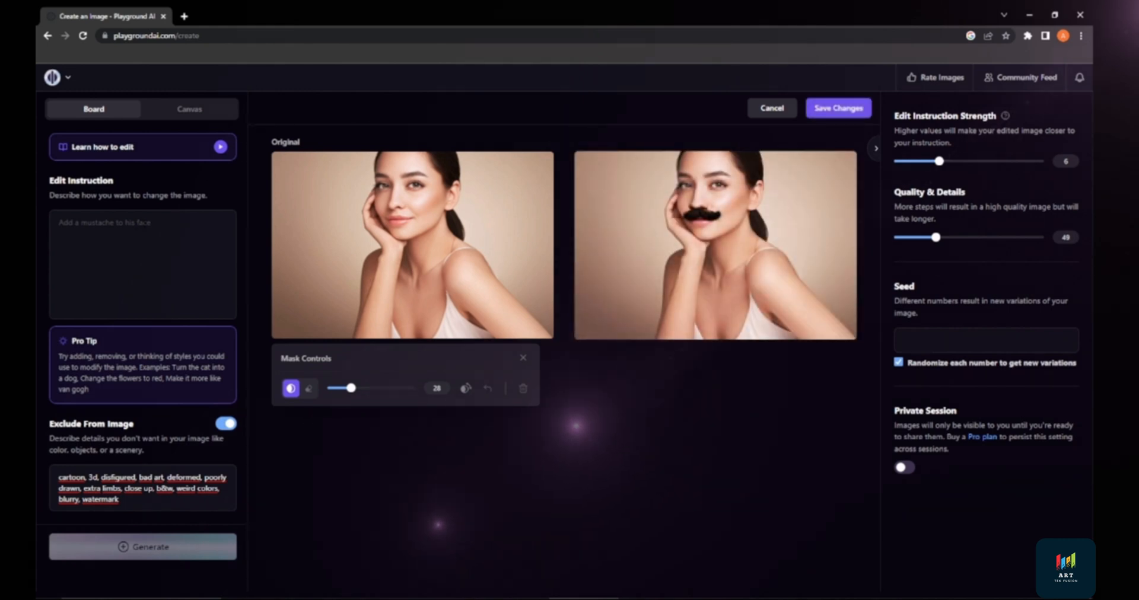
type("add pointy elf ears lightning")
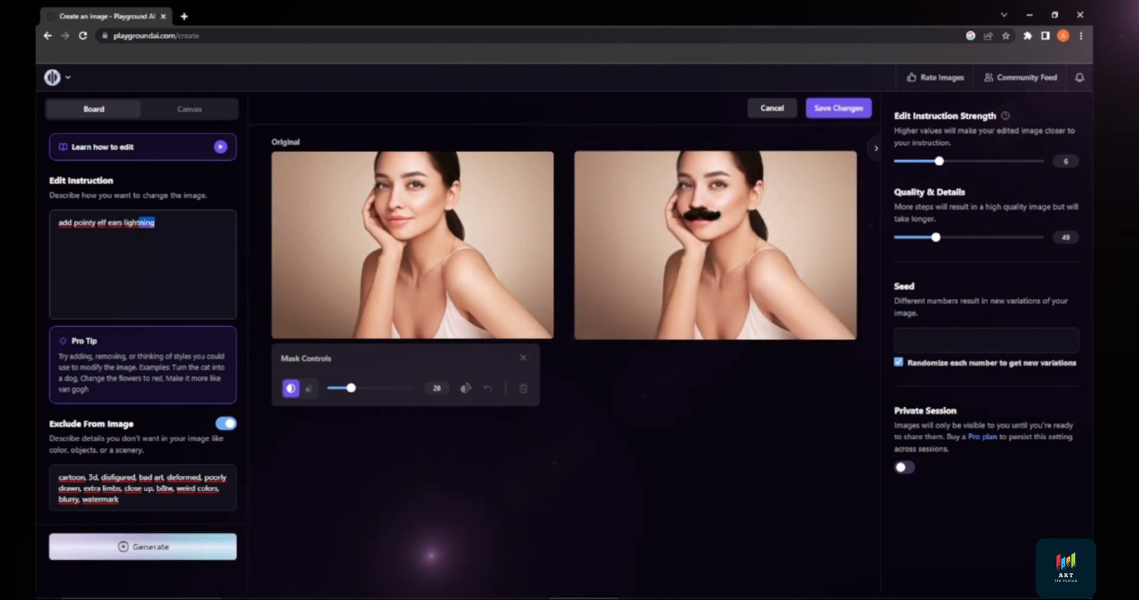
left_click(171, 545)
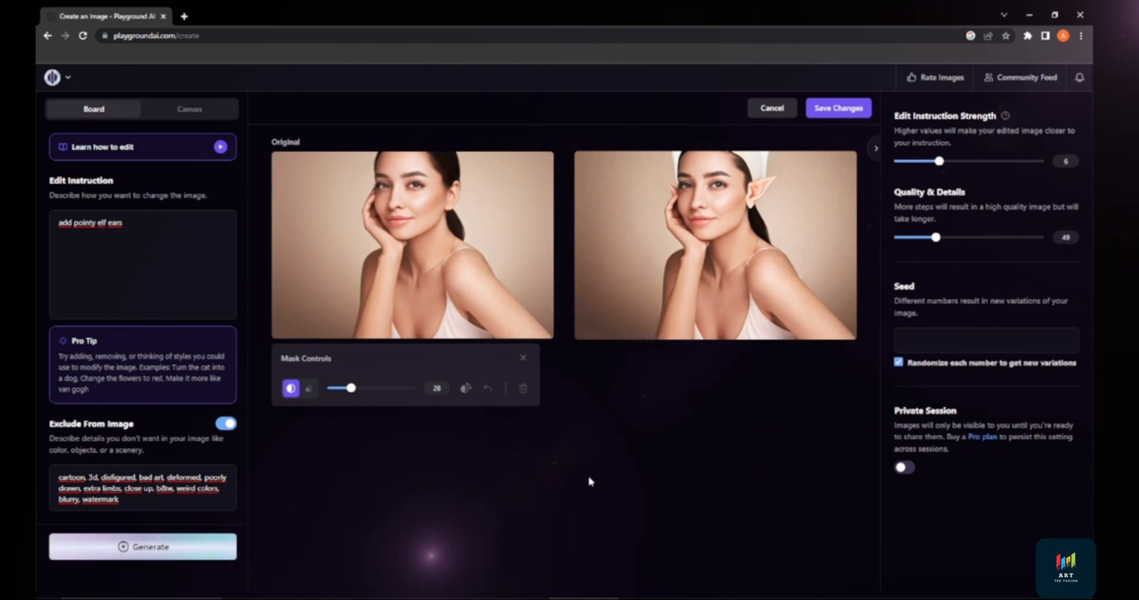
Step: Use the elf-ear result as the source image and generate an edit with the instruction "add pointy elf ears lightning"
mouse_move(800, 323)
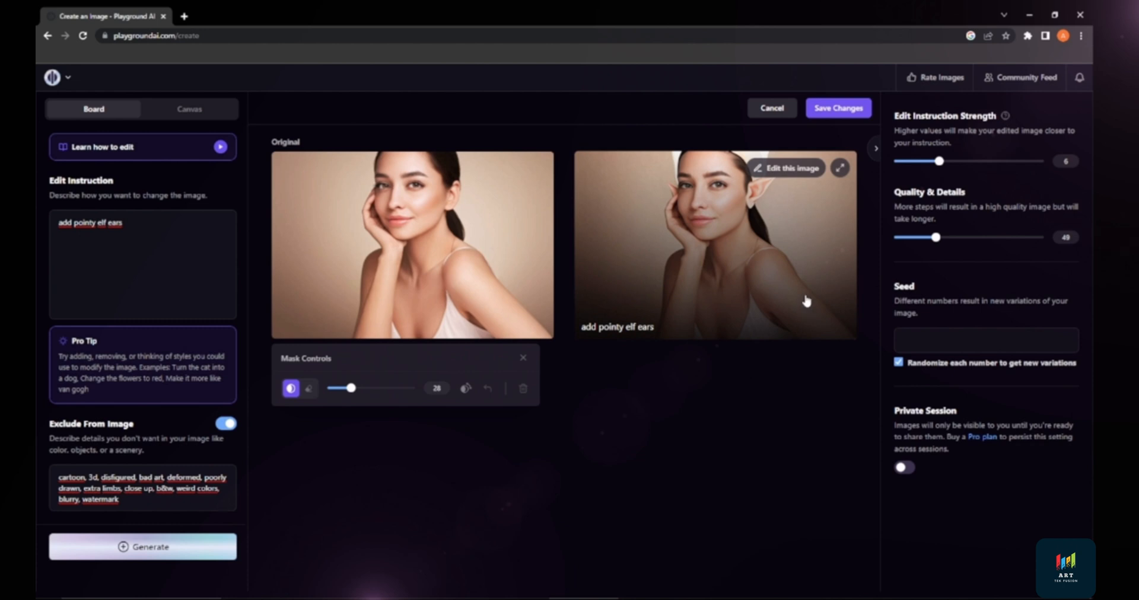
left_click(797, 169)
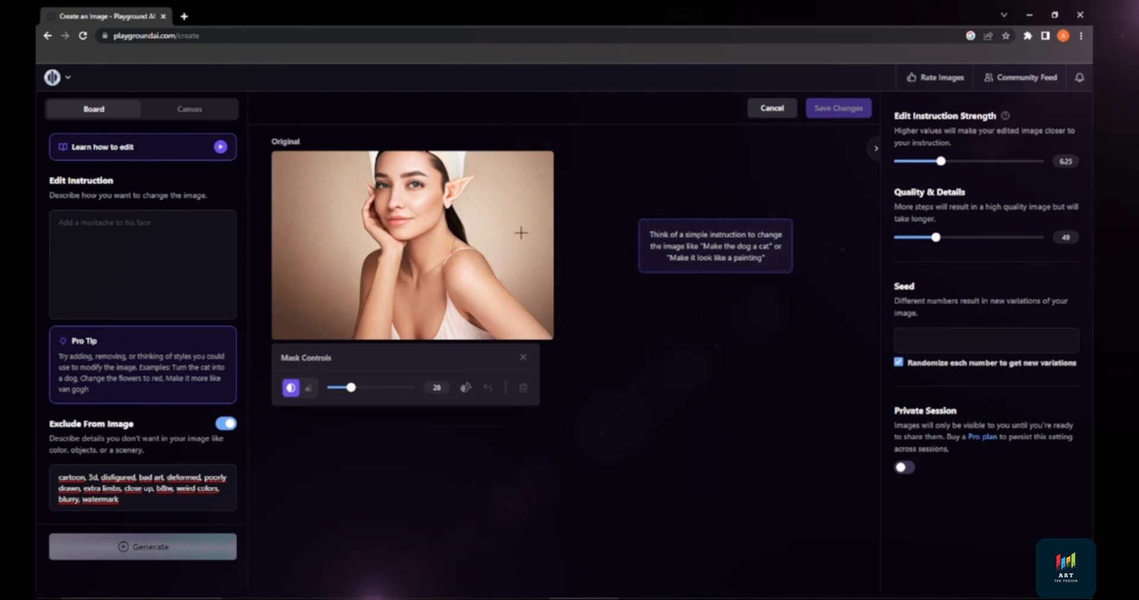
left_click(119, 237)
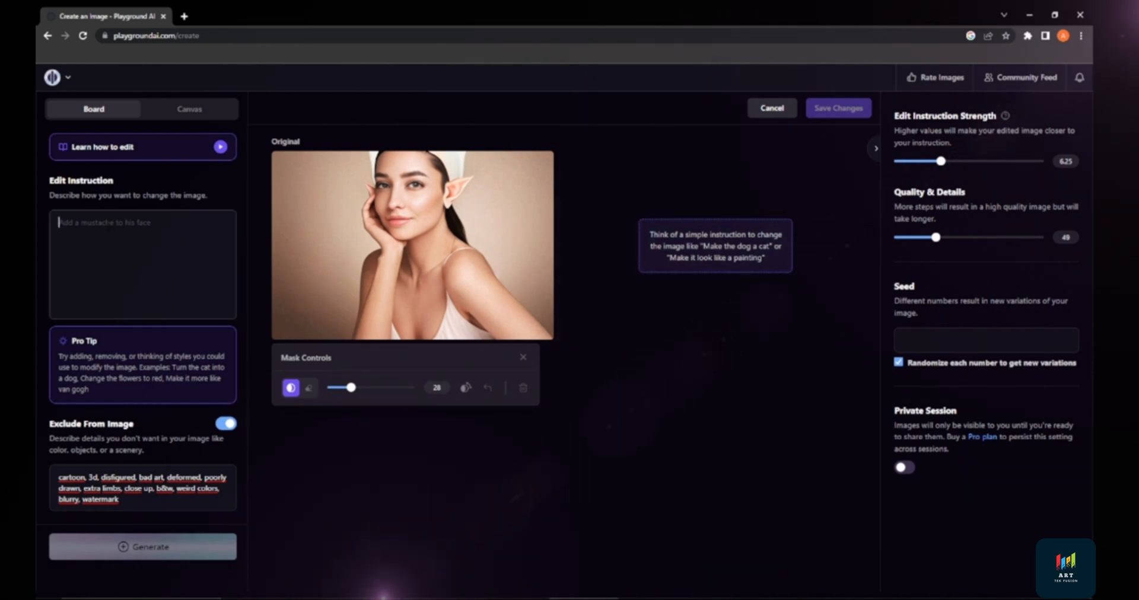
type("add pointy elf ears lightning")
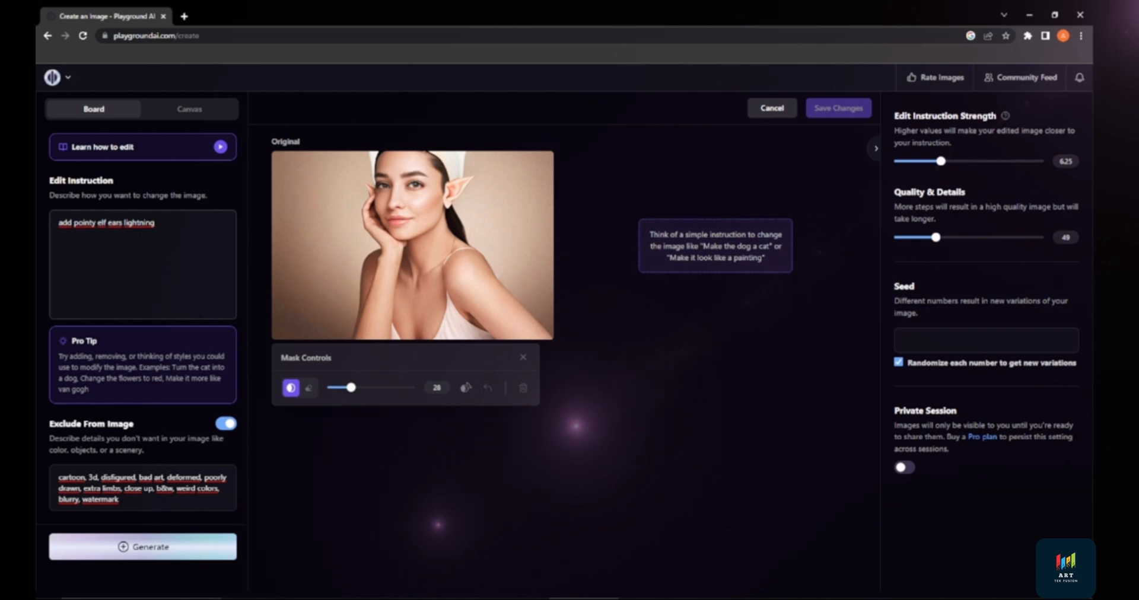
left_click(195, 547)
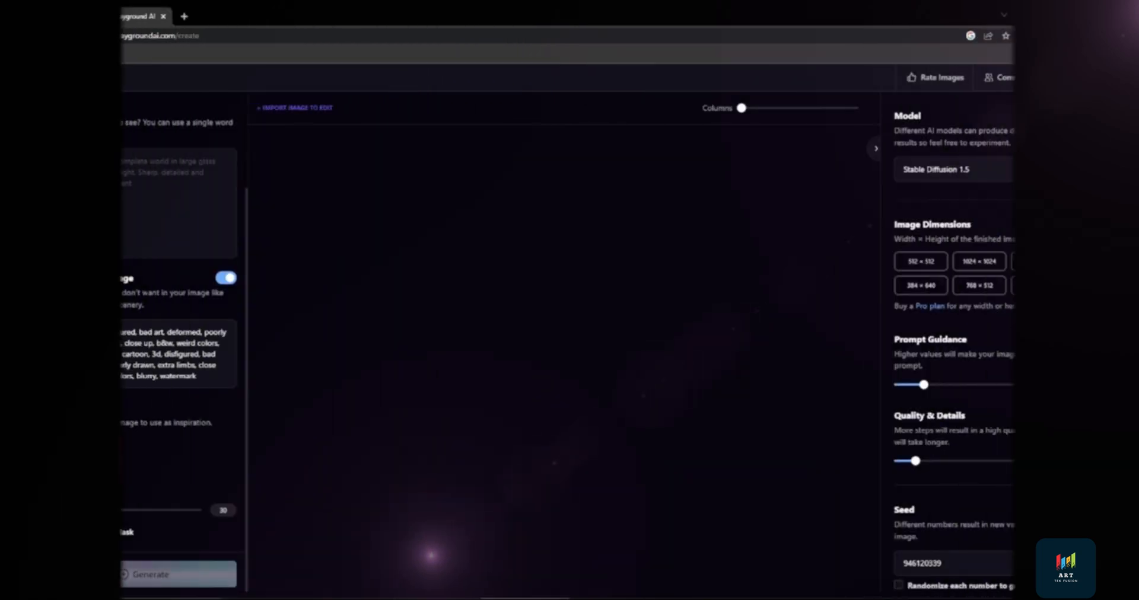
Step: Set the image-to-image strength to 60 and generate an image from the prompt "face"
left_click_drag(94, 511, 130, 512)
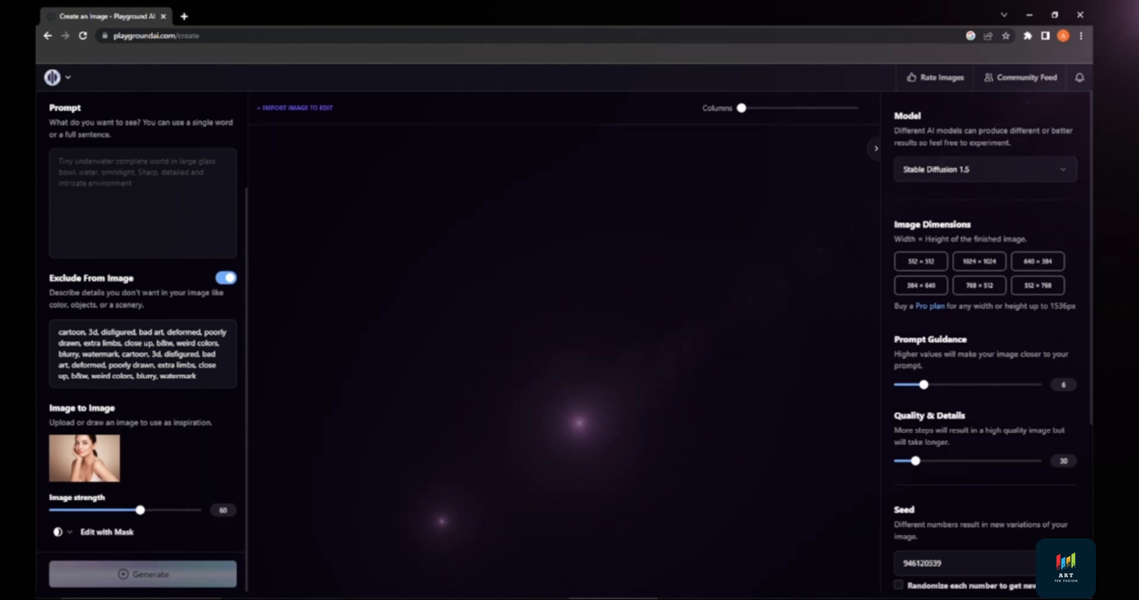
left_click(159, 185)
type("(")
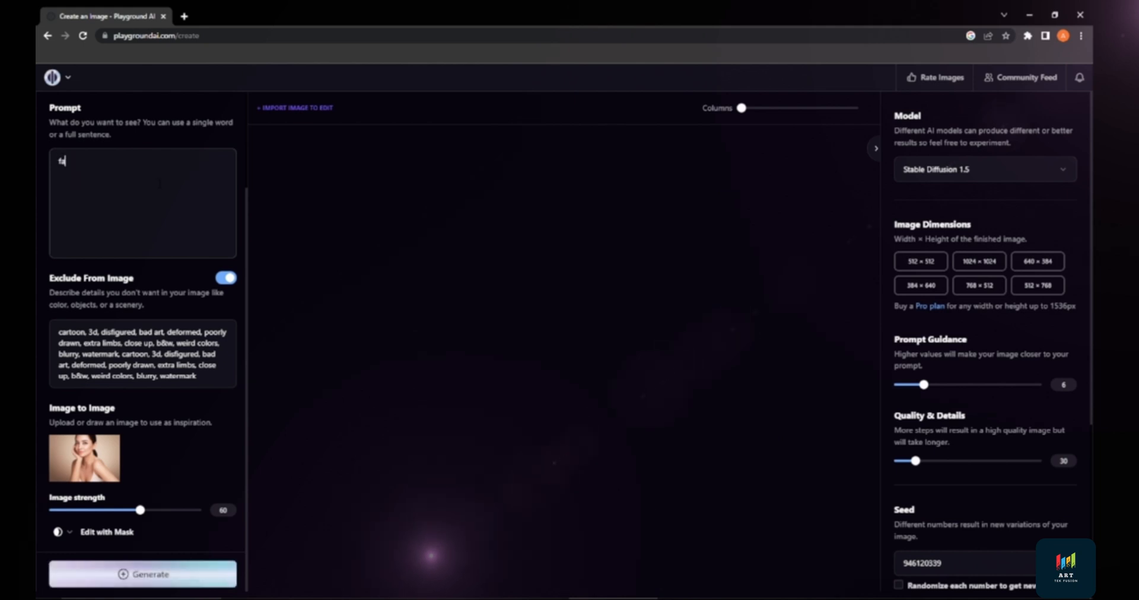
left_click(190, 563)
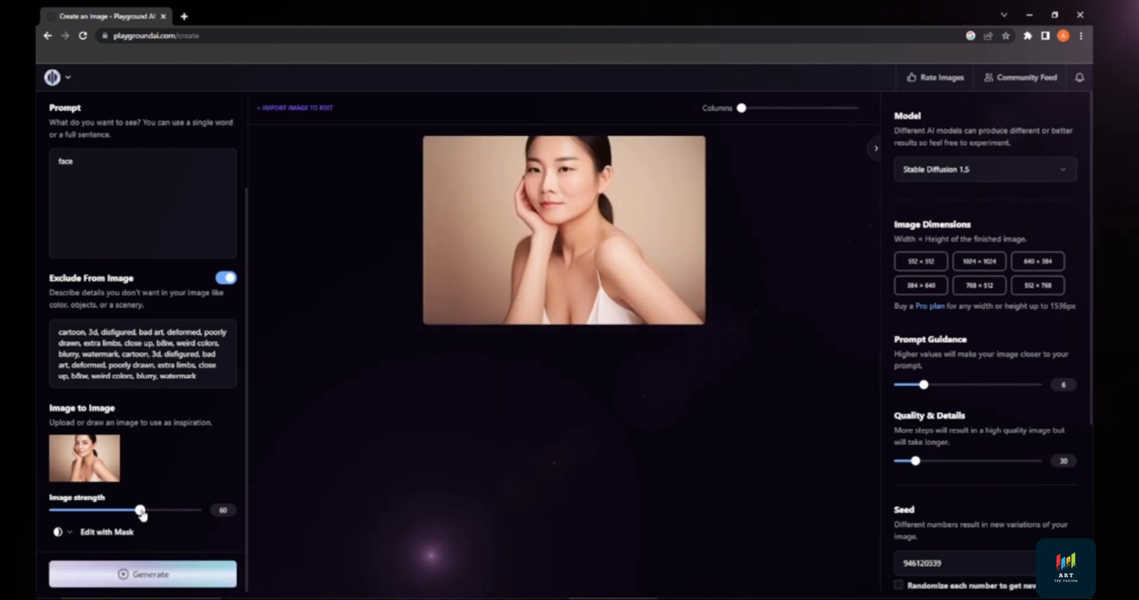
Step: Generate another face image with the image strength at 63, and delete the lower of the two results
left_click(142, 574)
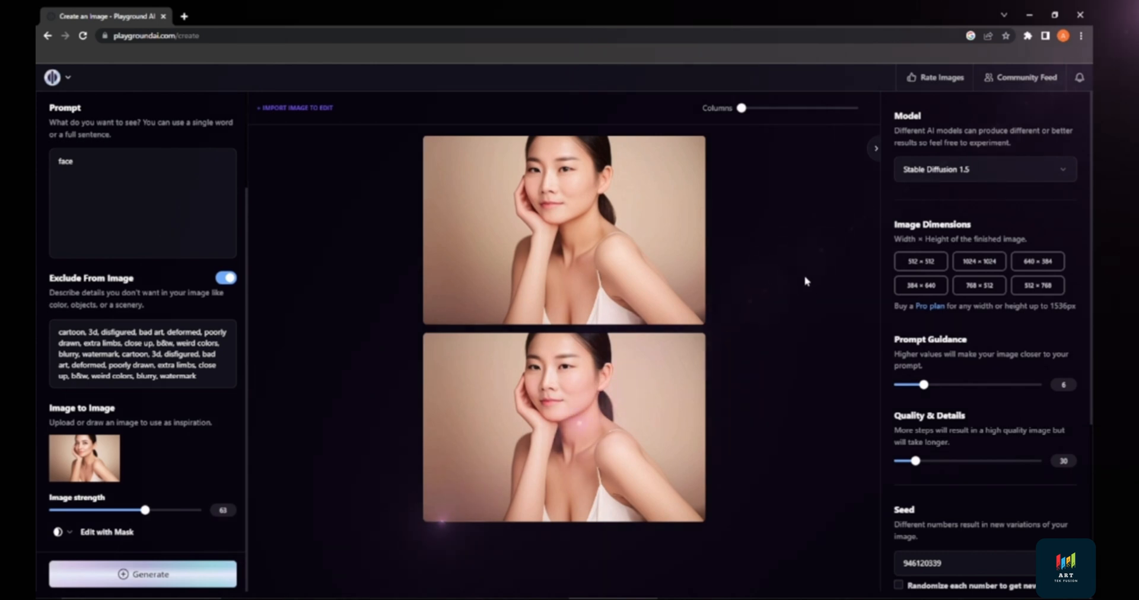
left_click(687, 505)
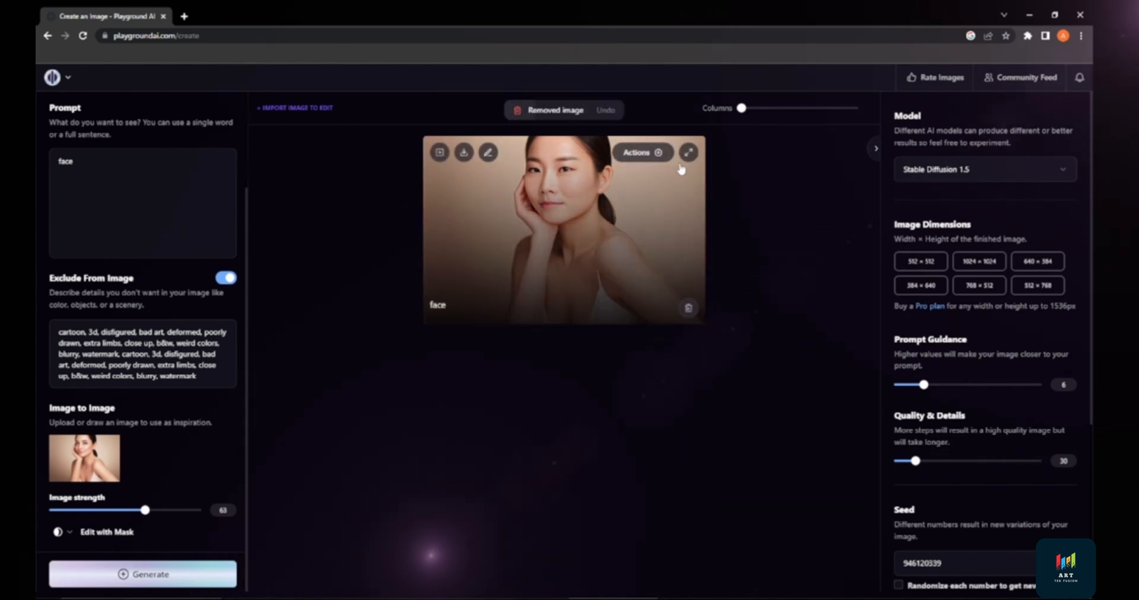
Step: Run face restoration on the remaining face image and close the restored result without downloading it
left_click(659, 154)
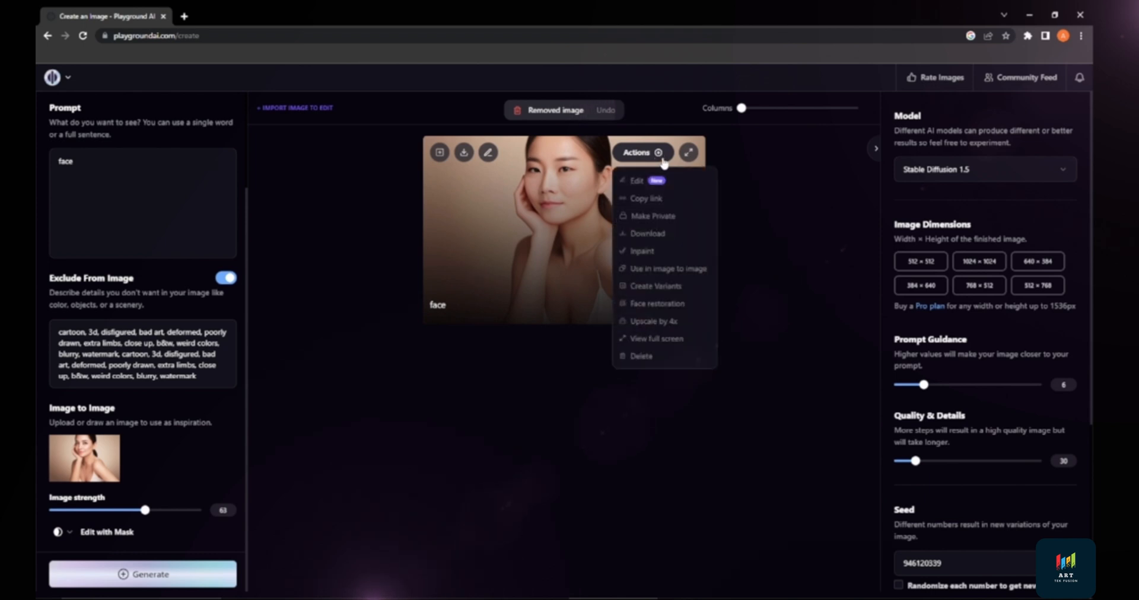
left_click(680, 306)
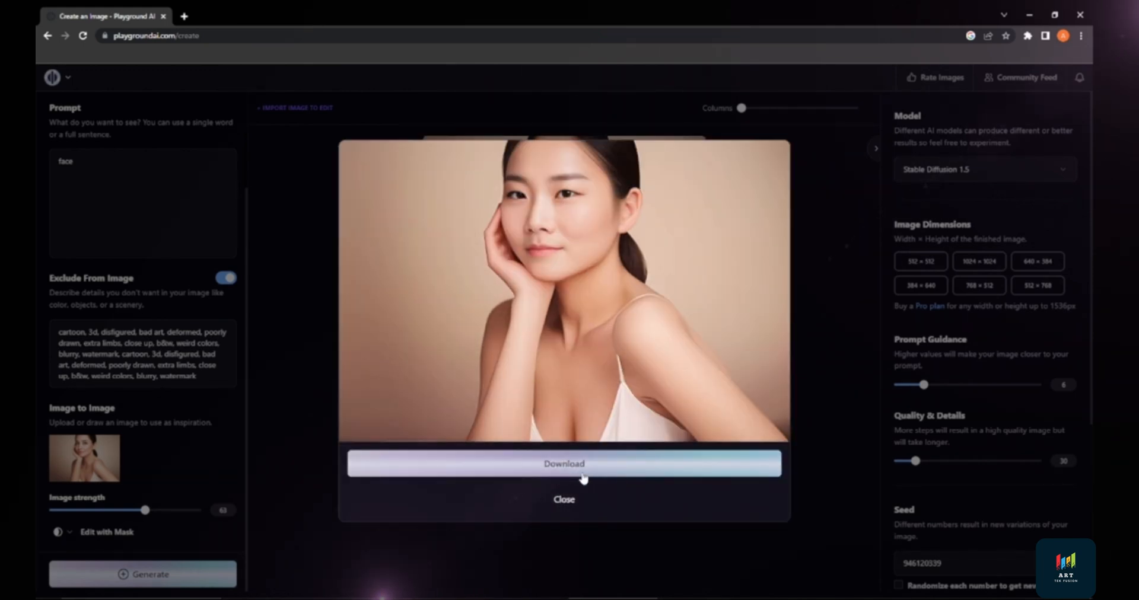
left_click(580, 501)
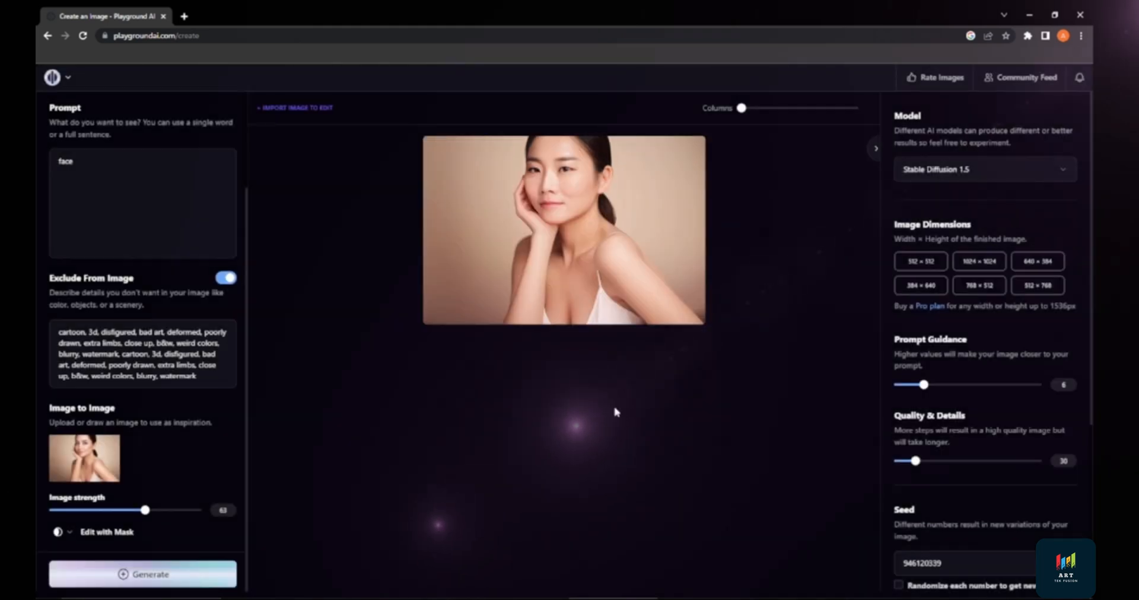
Step: View the generated face image in full screen and return to the board
mouse_move(661, 156)
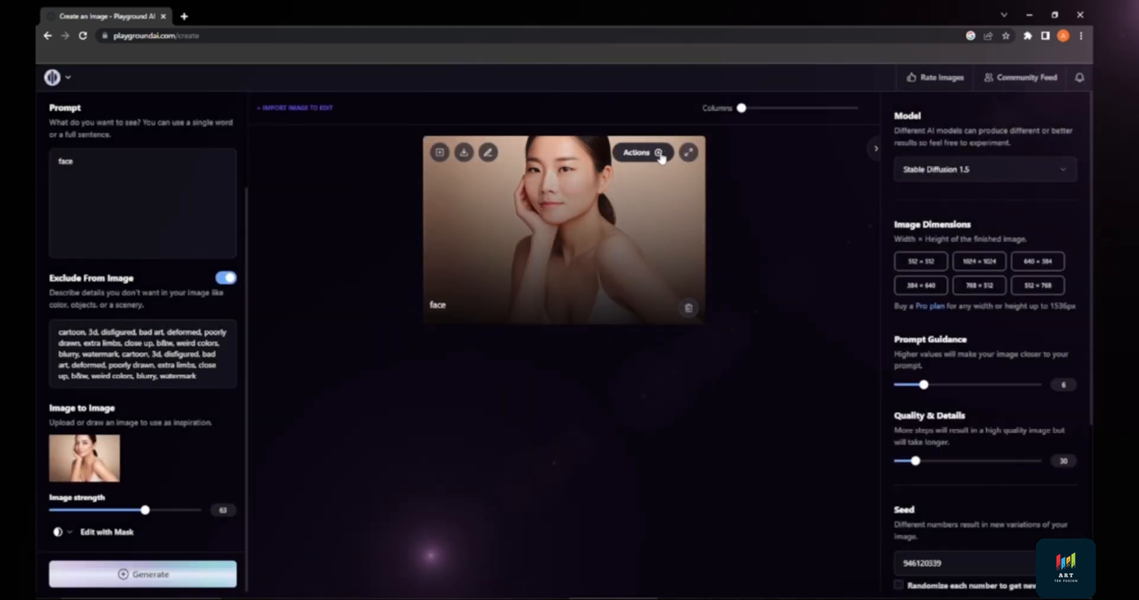
left_click(660, 154)
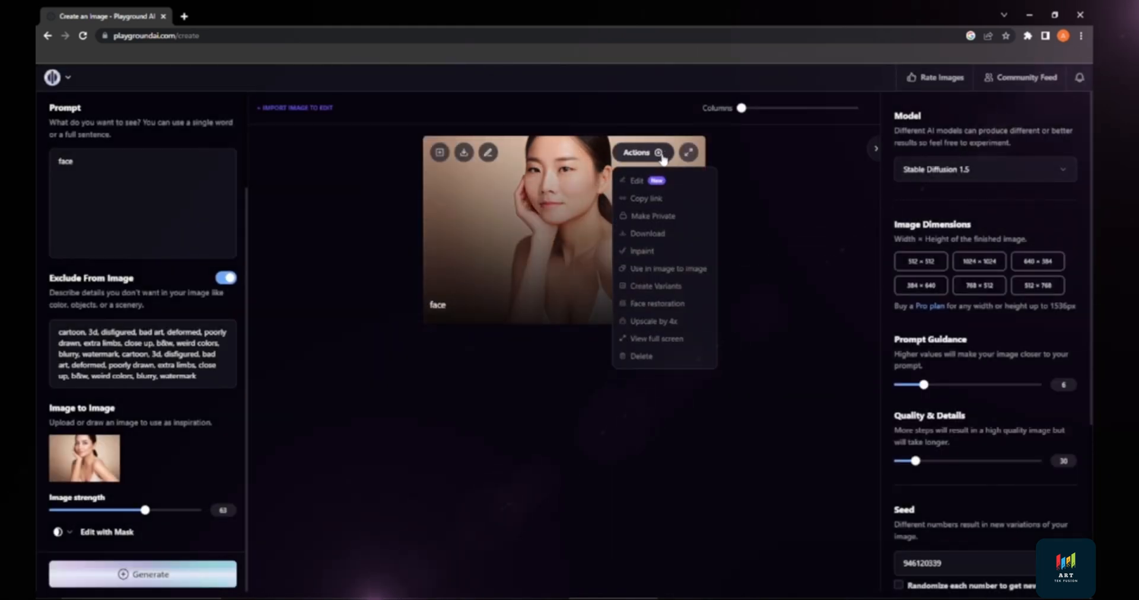
left_click(657, 339)
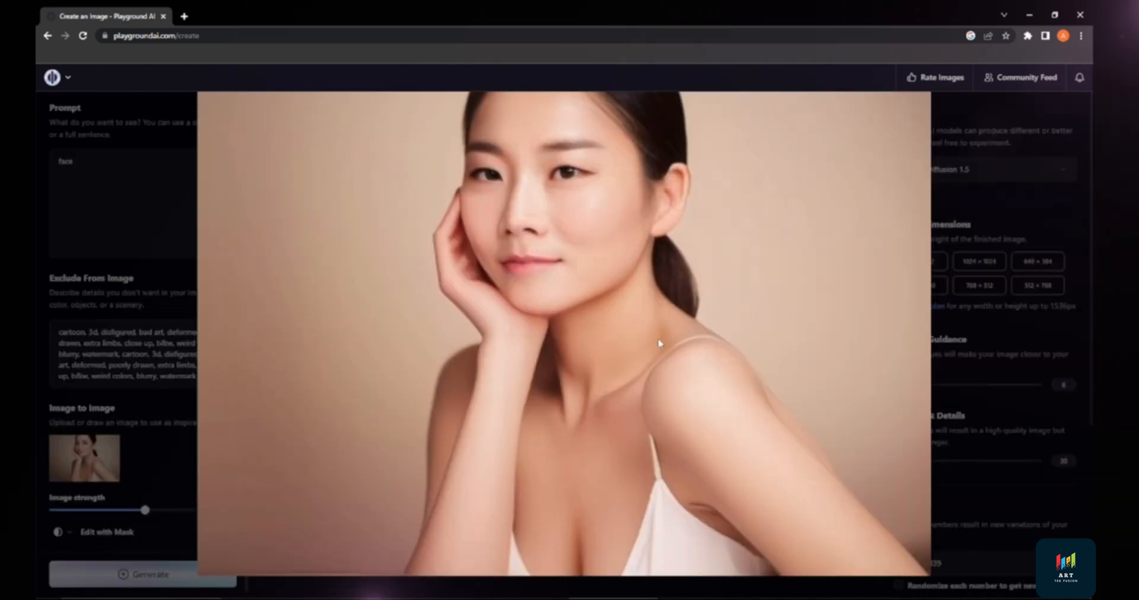
left_click(658, 343)
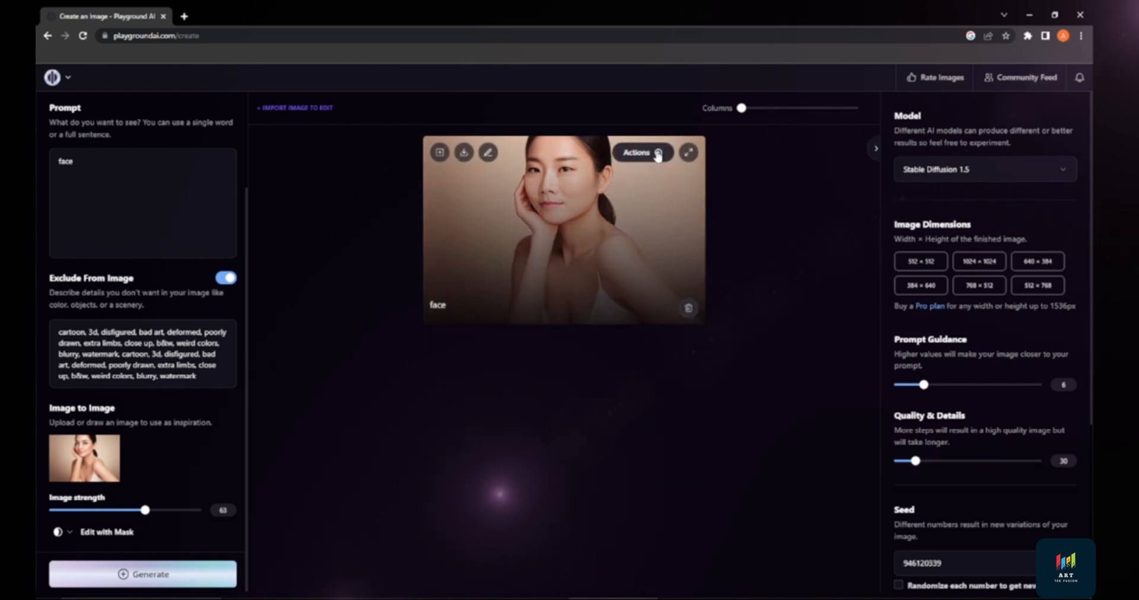
Step: Upscale the generated face image by 4x and close the result without downloading it
left_click(657, 153)
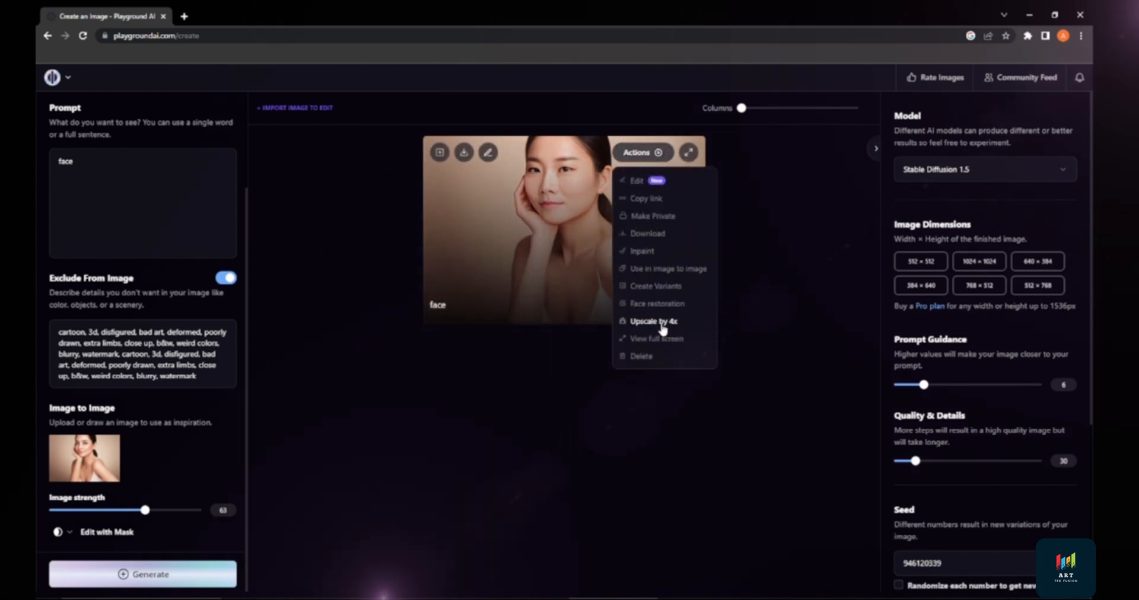
left_click(662, 325)
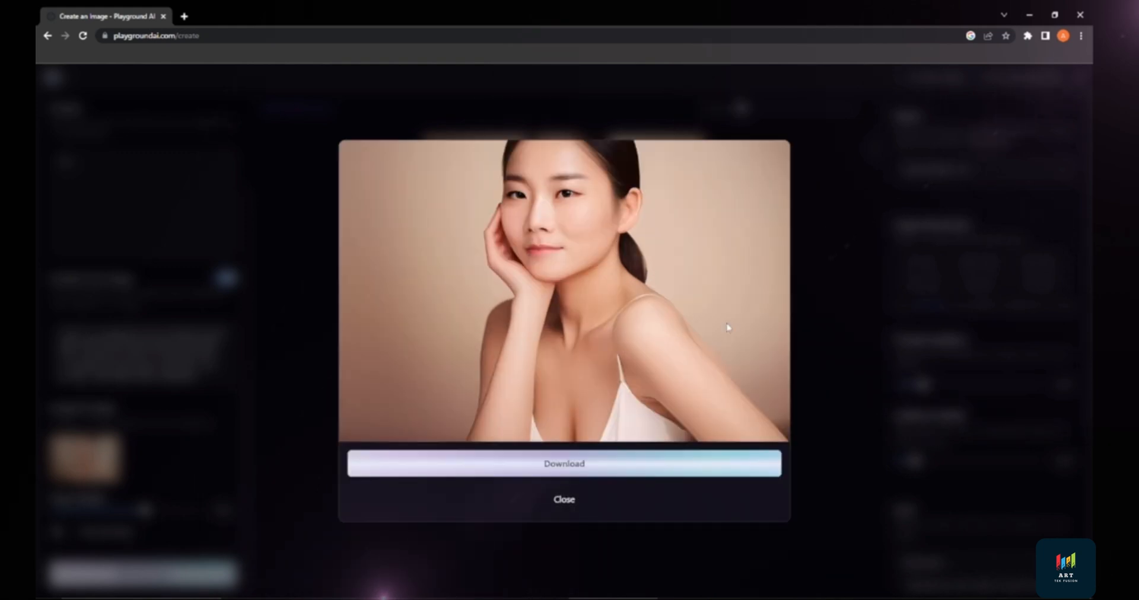
left_click(585, 501)
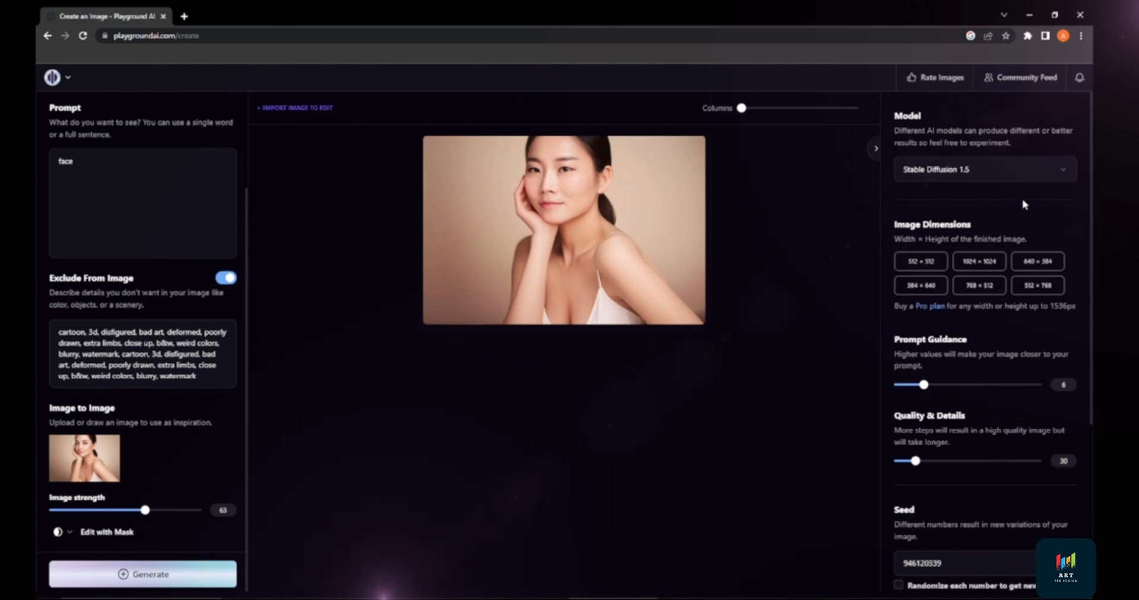
Step: Check the available image models while keeping Stable Diffusion 1.5, and open the Community Feed
left_click(1065, 172)
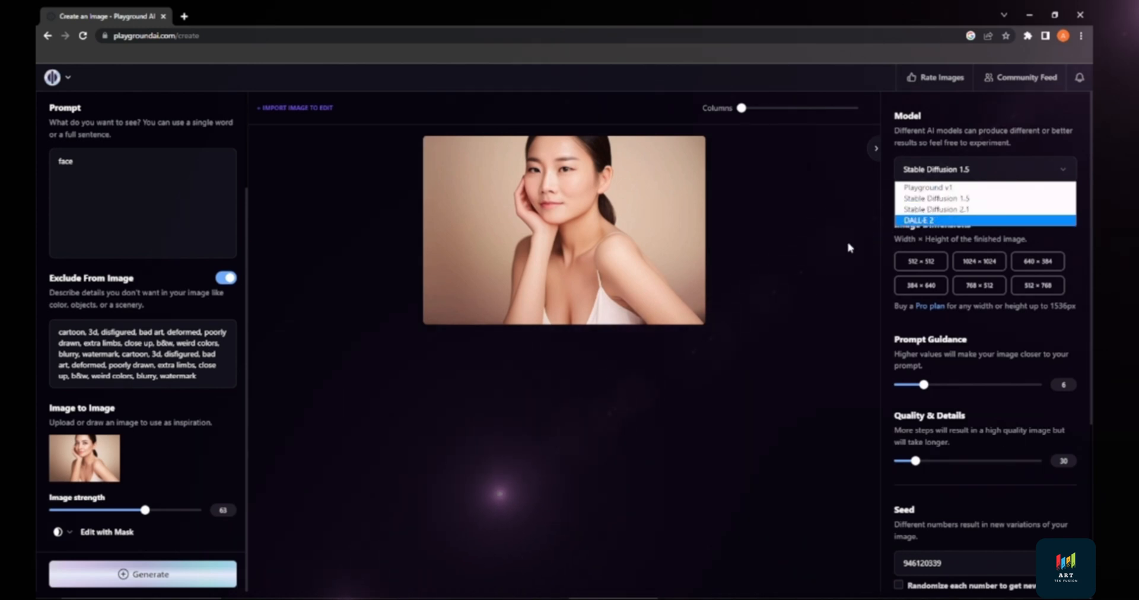
left_click(791, 287)
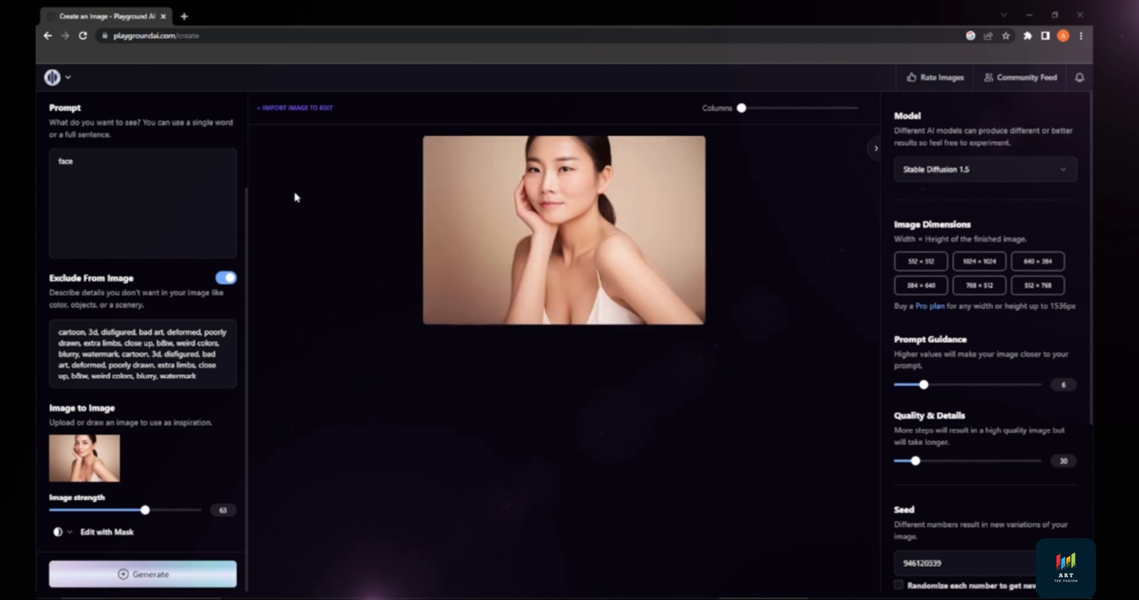
left_click(54, 79)
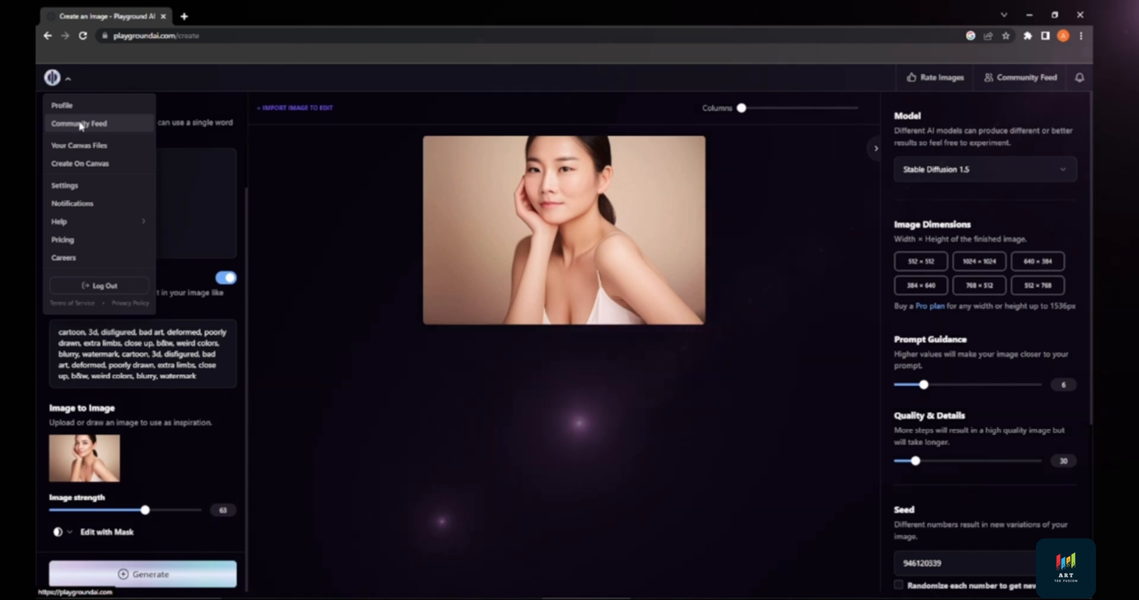
left_click(81, 125)
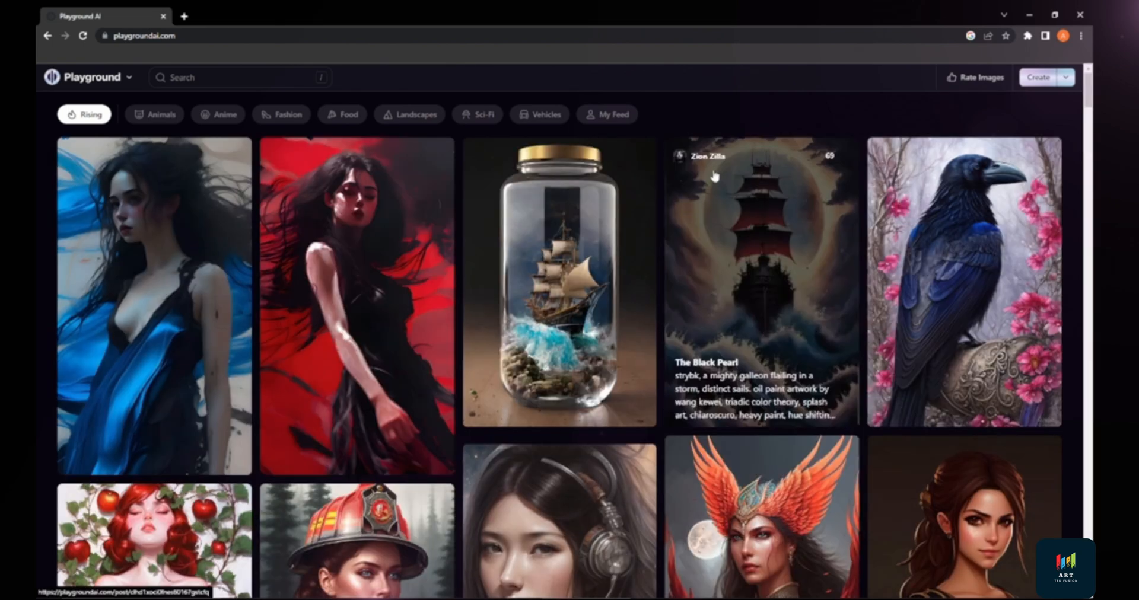
Step: Open the raven artwork and examine its prompt, removed details, generation settings and similar images, and close the post
left_click(970, 230)
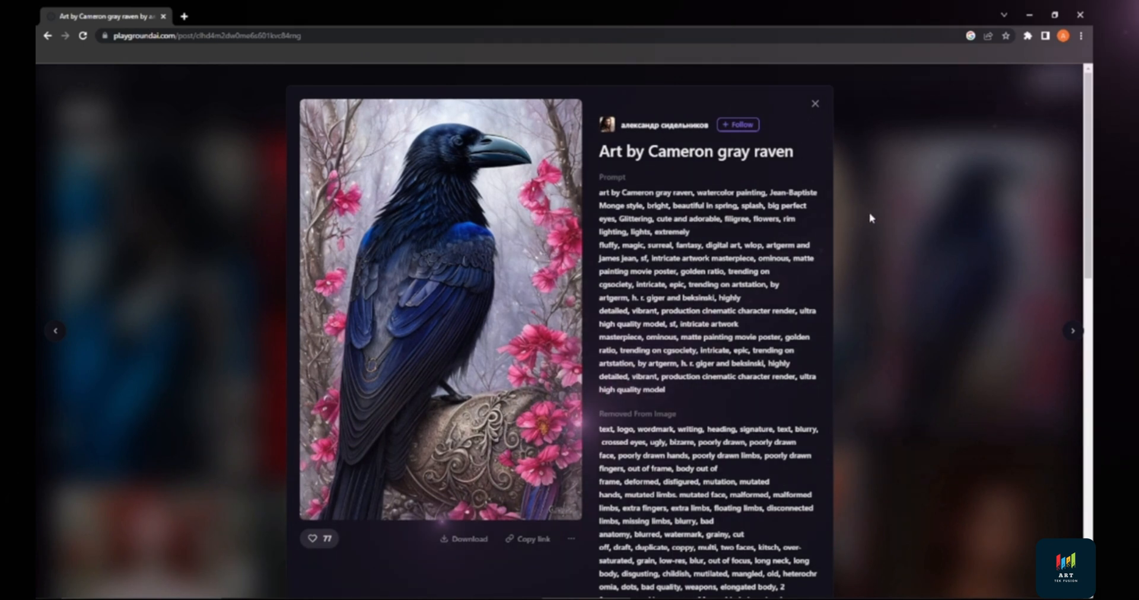
scroll(869, 218, "down", 7)
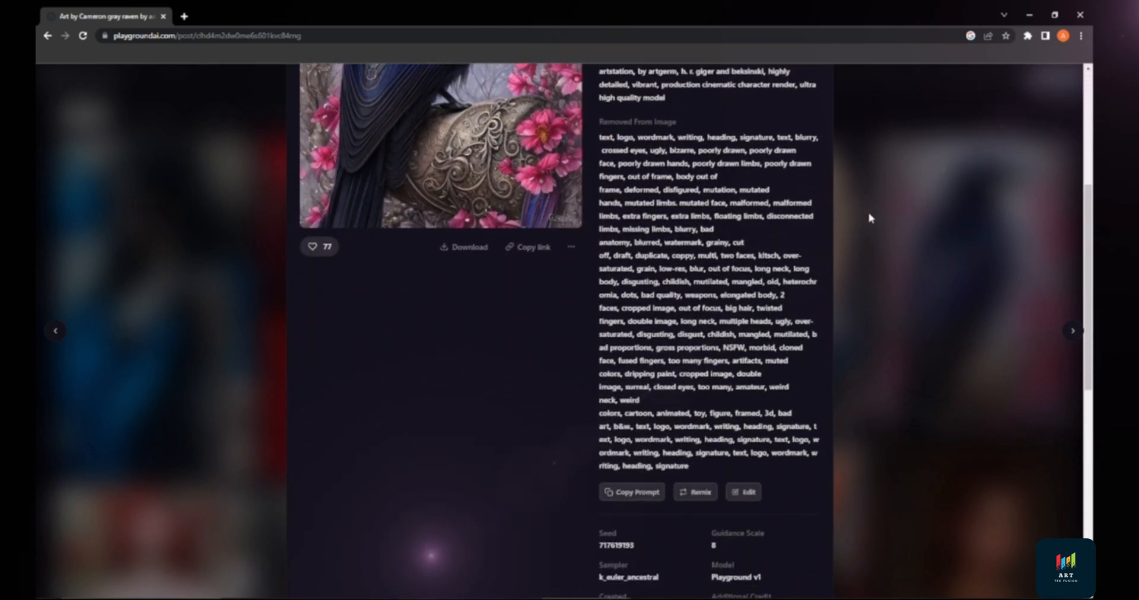
scroll(869, 218, "down", 1)
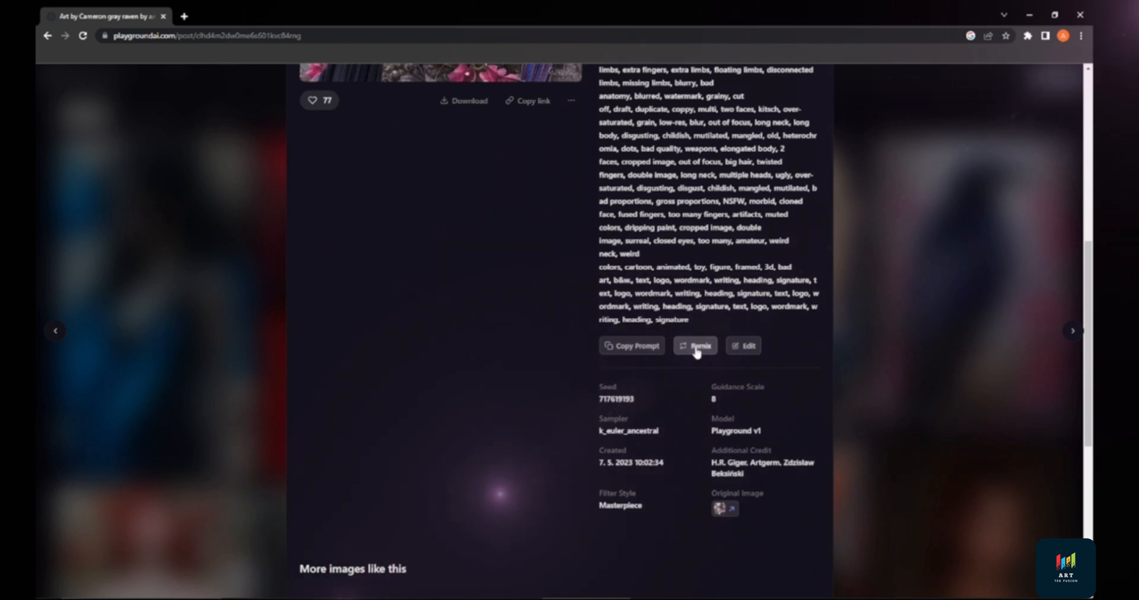
scroll(810, 365, "down", 6)
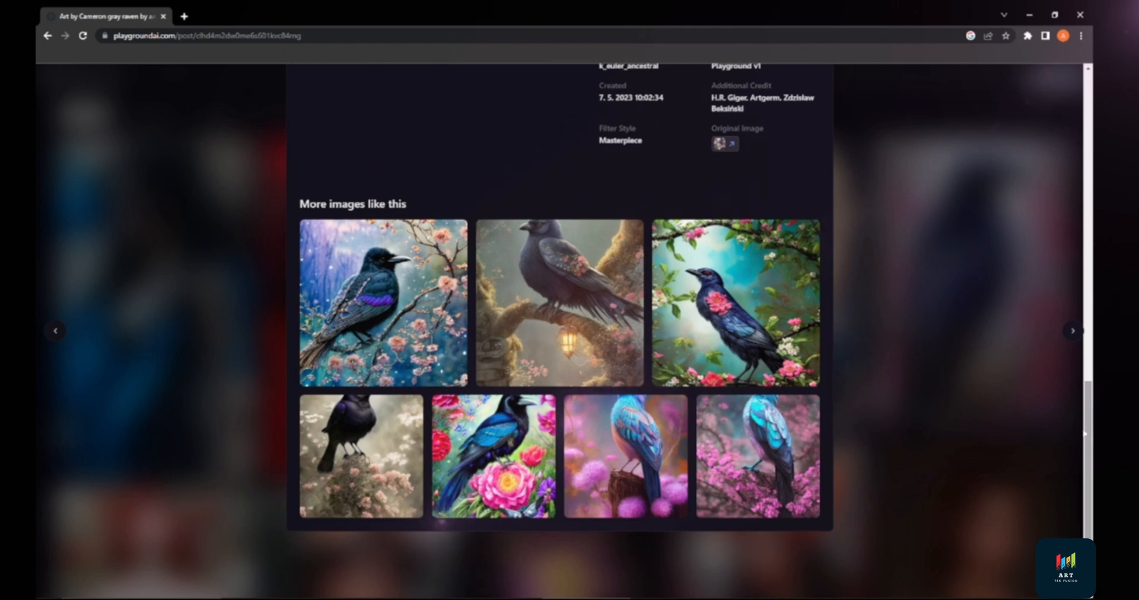
scroll(1044, 426, "up", 12)
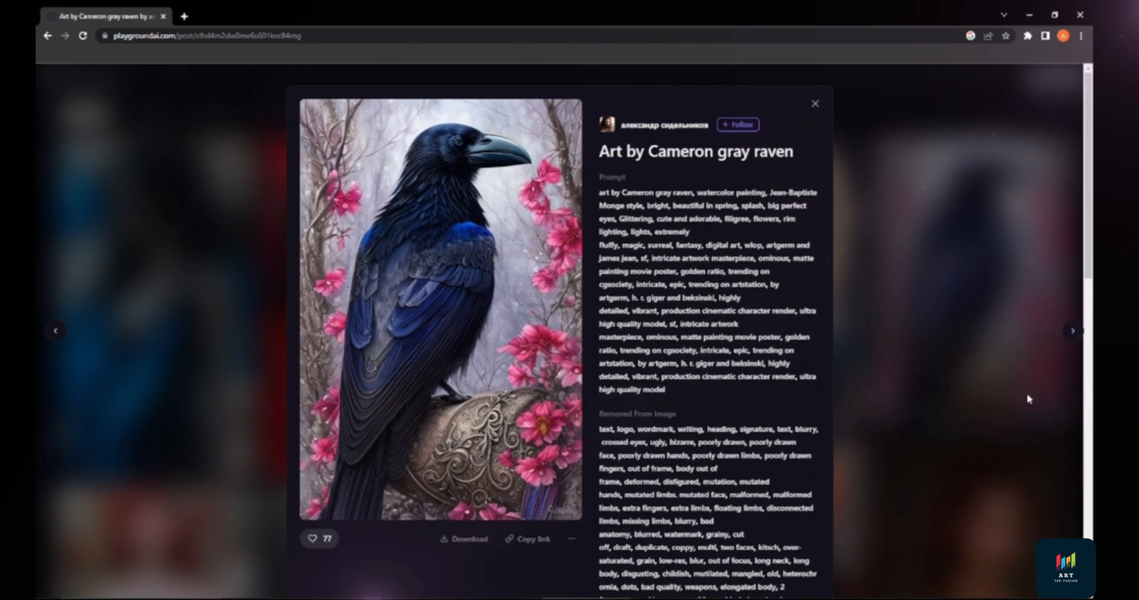
left_click(816, 107)
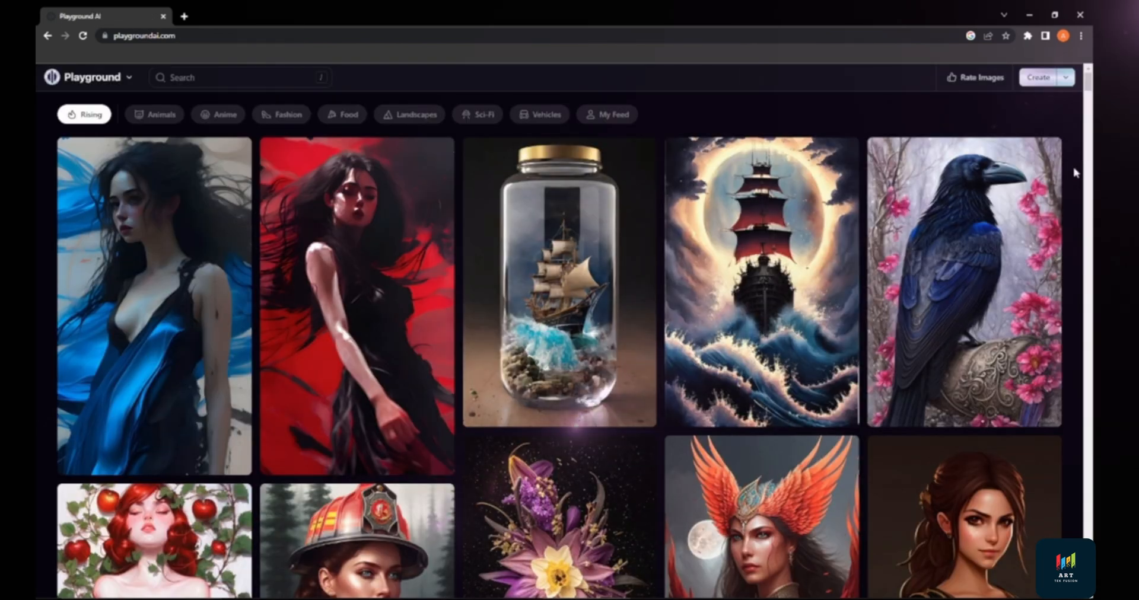
Step: Browse the rising community images and switch the feed to the Vehicles category
scroll(1074, 172, "down", 2)
scroll(1075, 172, "down", 2)
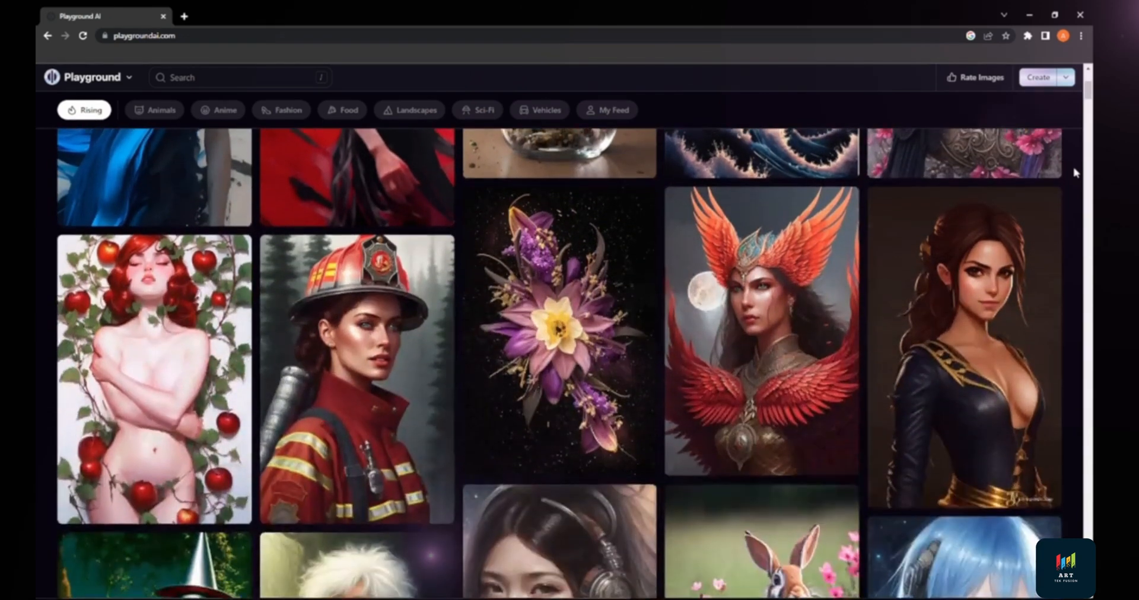
scroll(1074, 172, "down", 5)
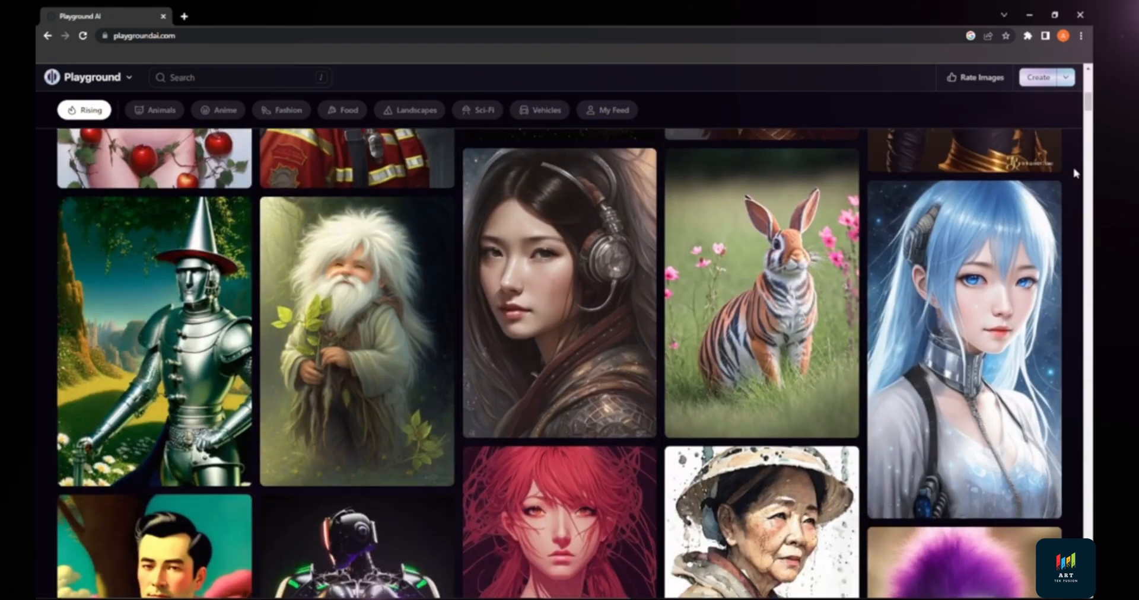
scroll(1075, 172, "down", 2)
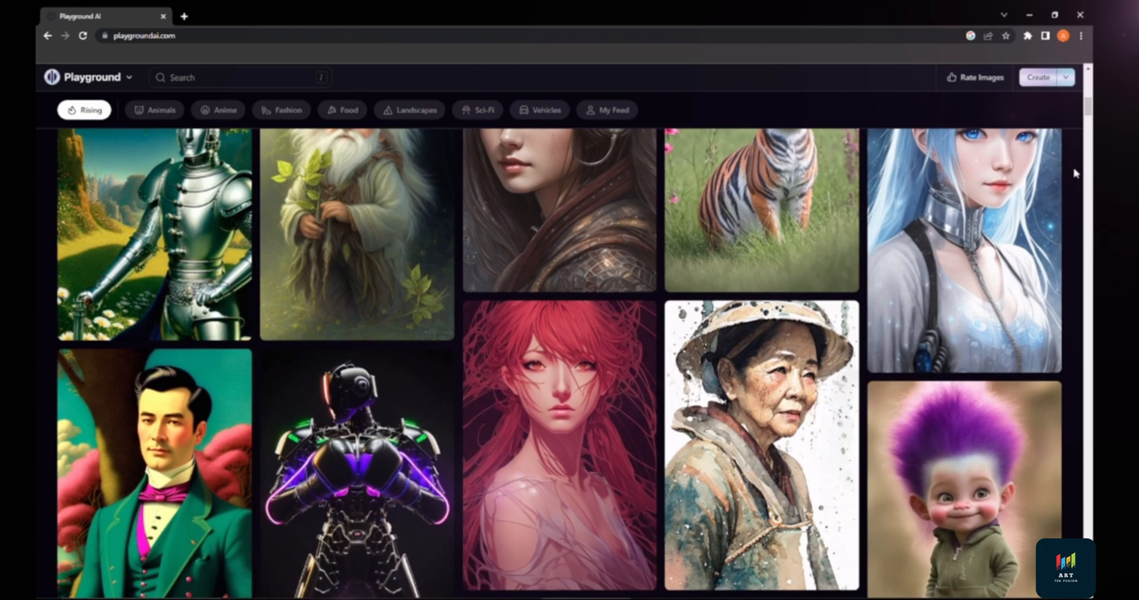
scroll(1075, 172, "down", 3)
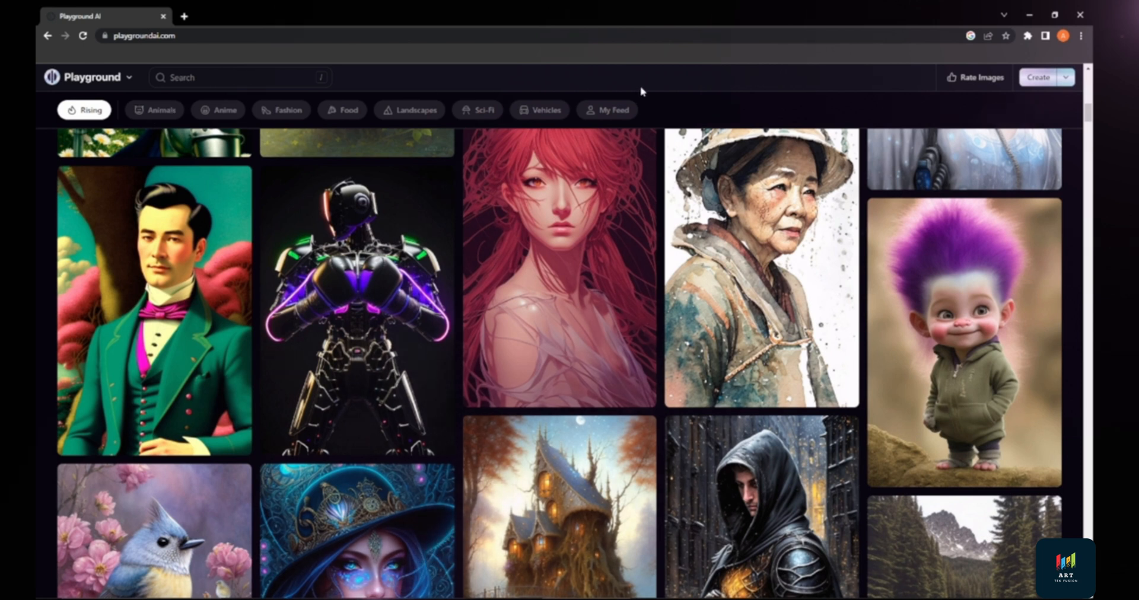
left_click(546, 109)
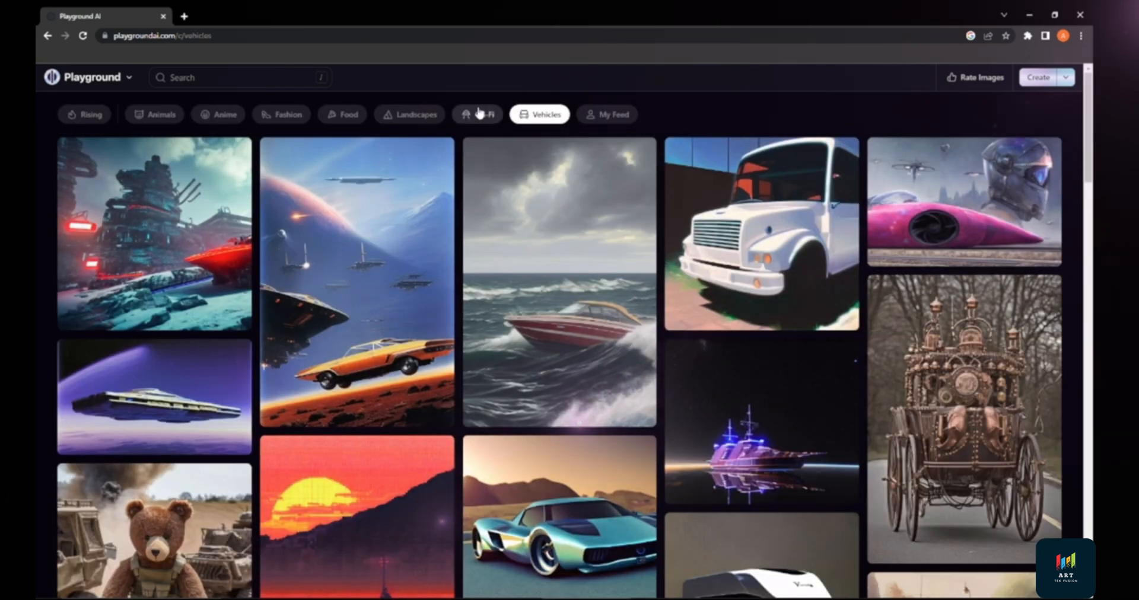
Step: Switch the community feed to the Sci-Fi category
left_click(482, 110)
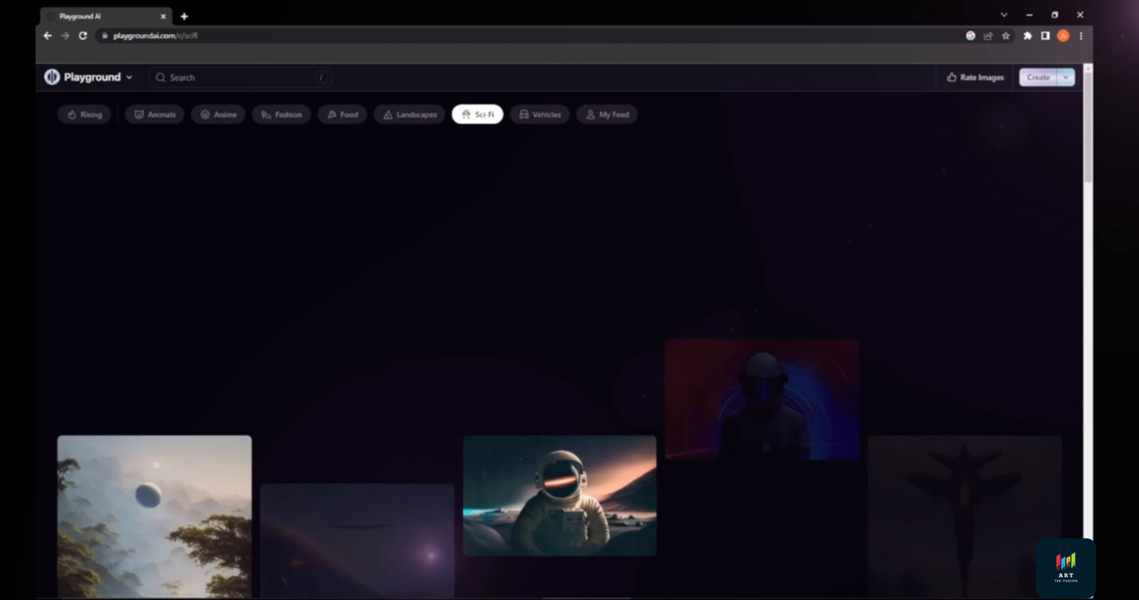
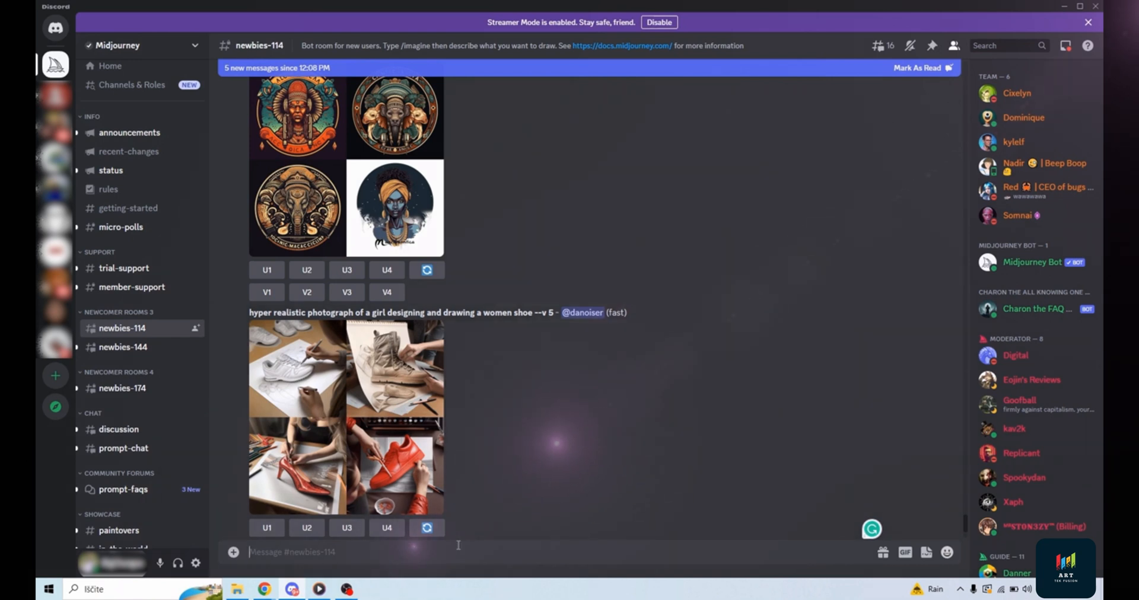
Step: In Discord's Midjourney newbies-114 channel, start the /imagine command with its prompt option ready for text
type("/imagine")
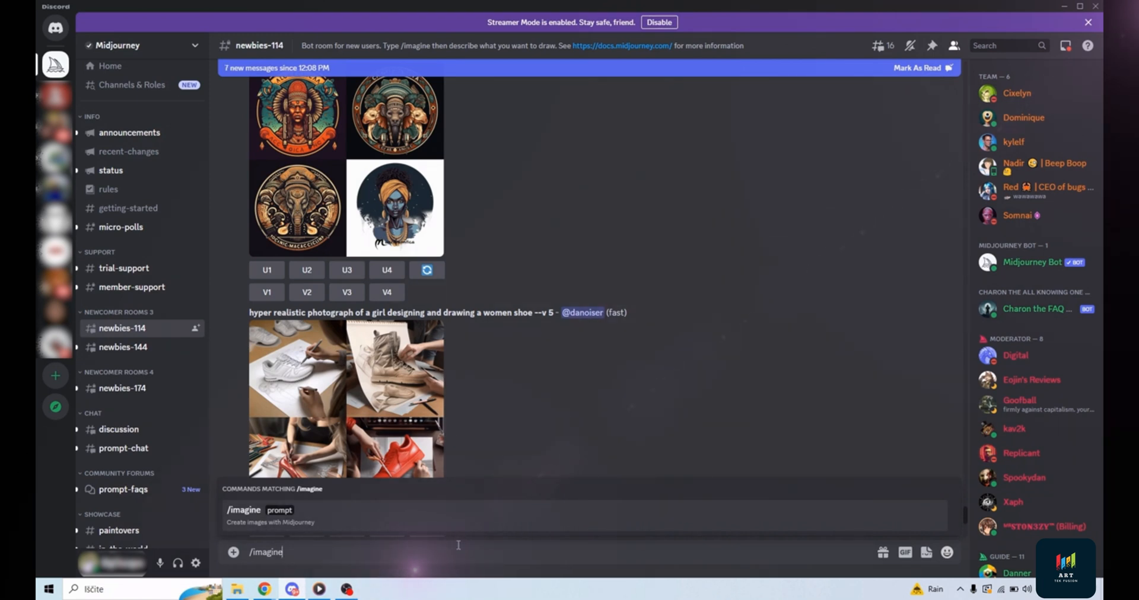
key("BackSpace")
key("BackSpace")
key("BackSpace")
key("BackSpace")
key("BackSpace")
key("BackSpace")
key("BackSpace")
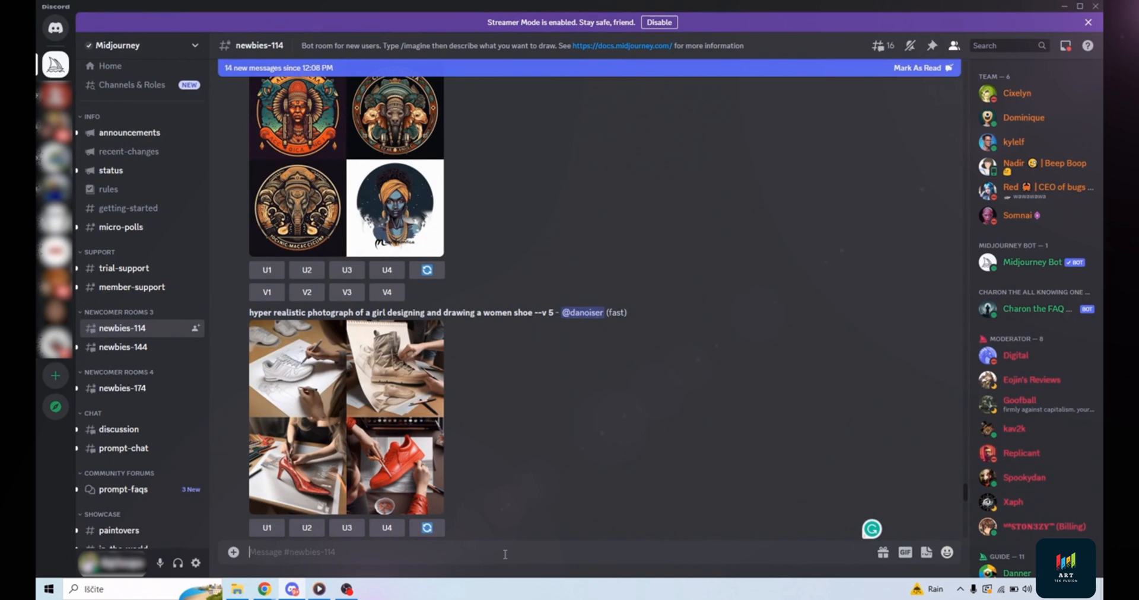
type("/imagine")
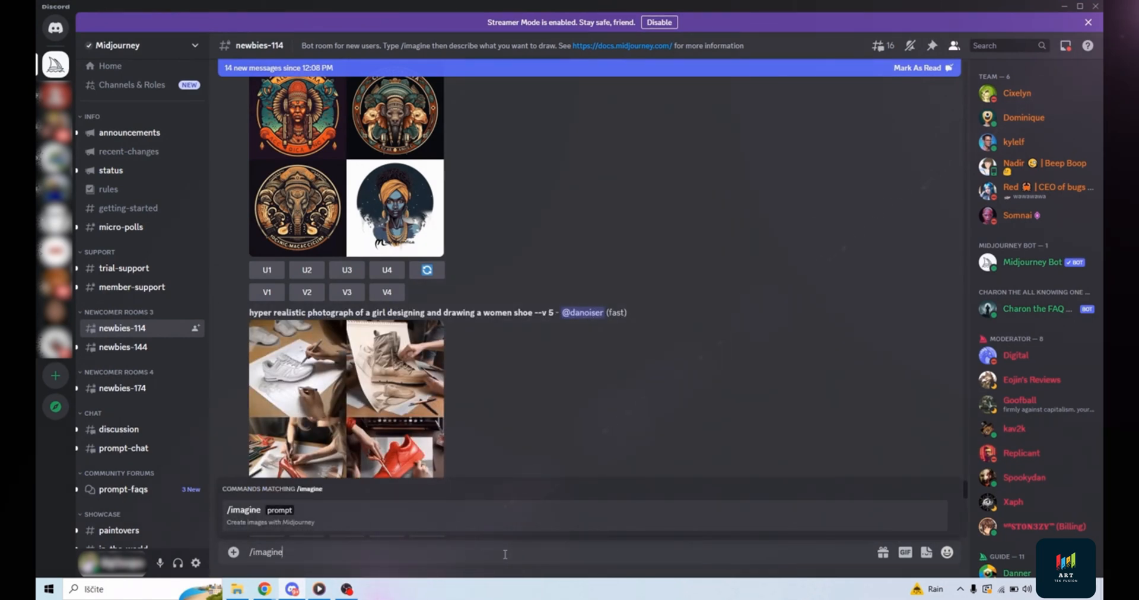
key("Tab")
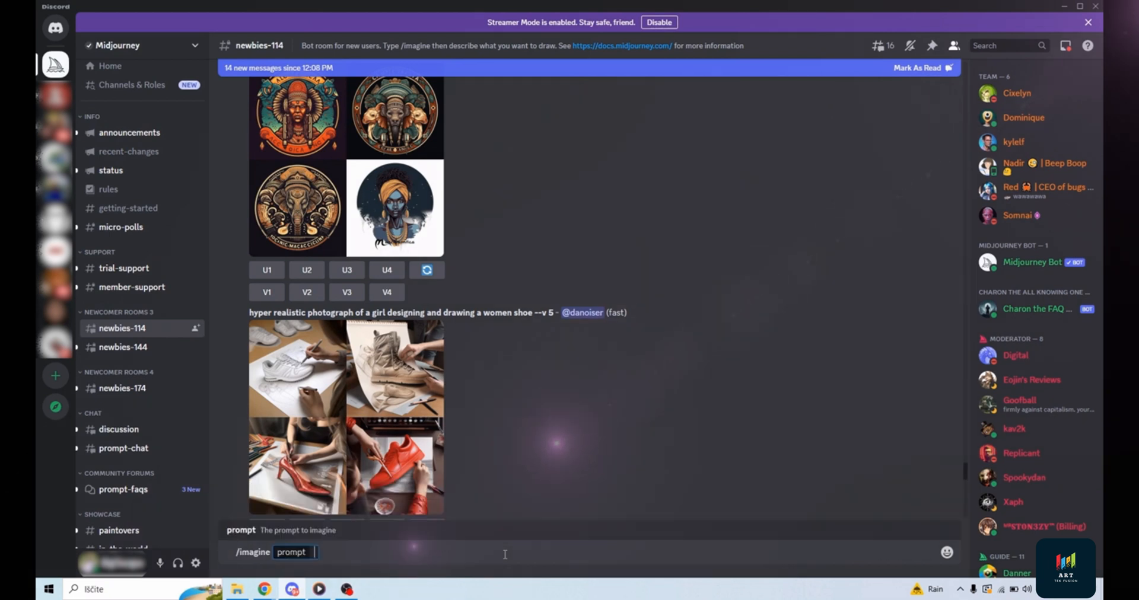
type("a blue dragon")
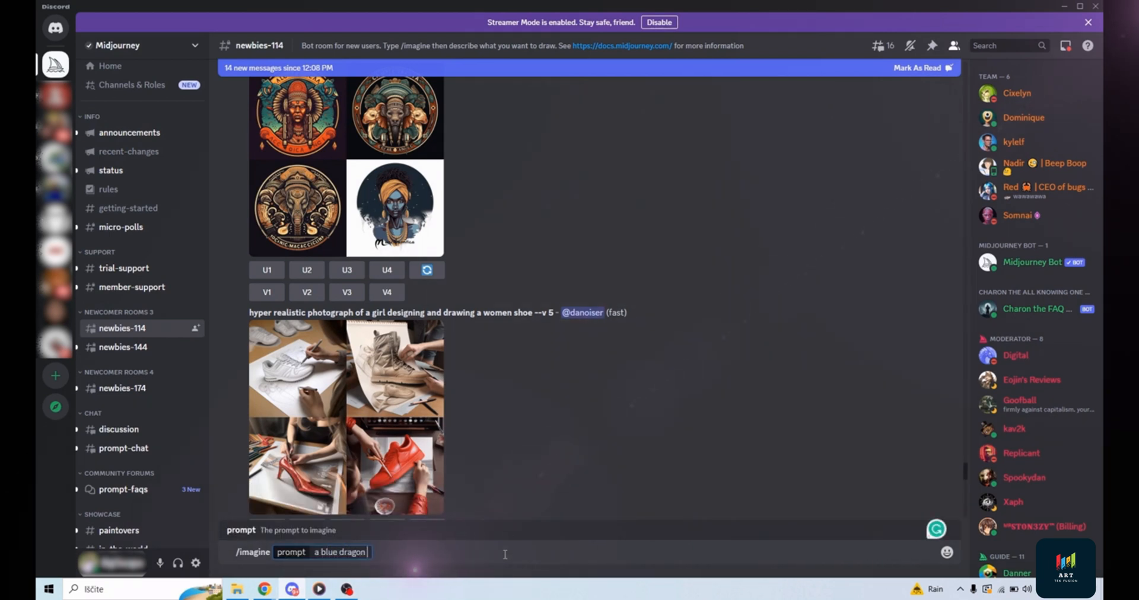
type(" flying over the")
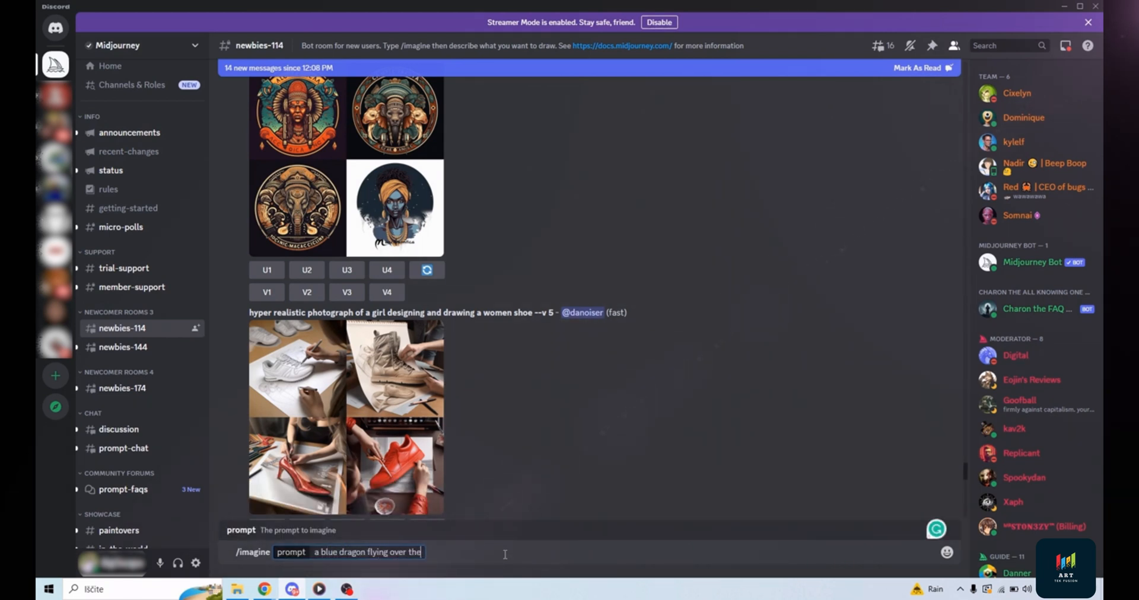
type(" sea")
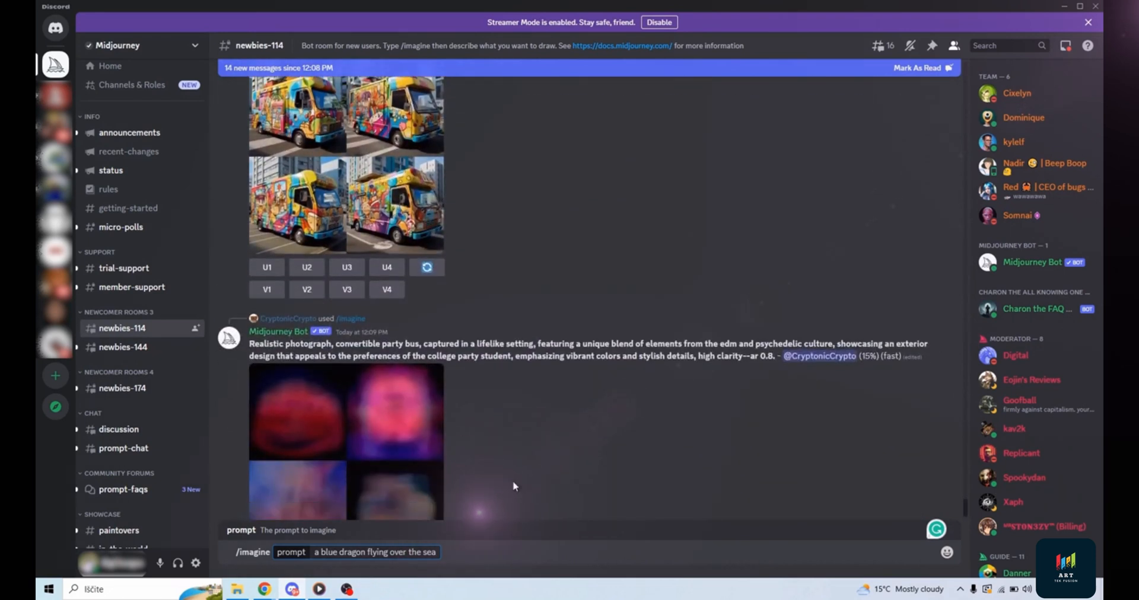
left_click(483, 550)
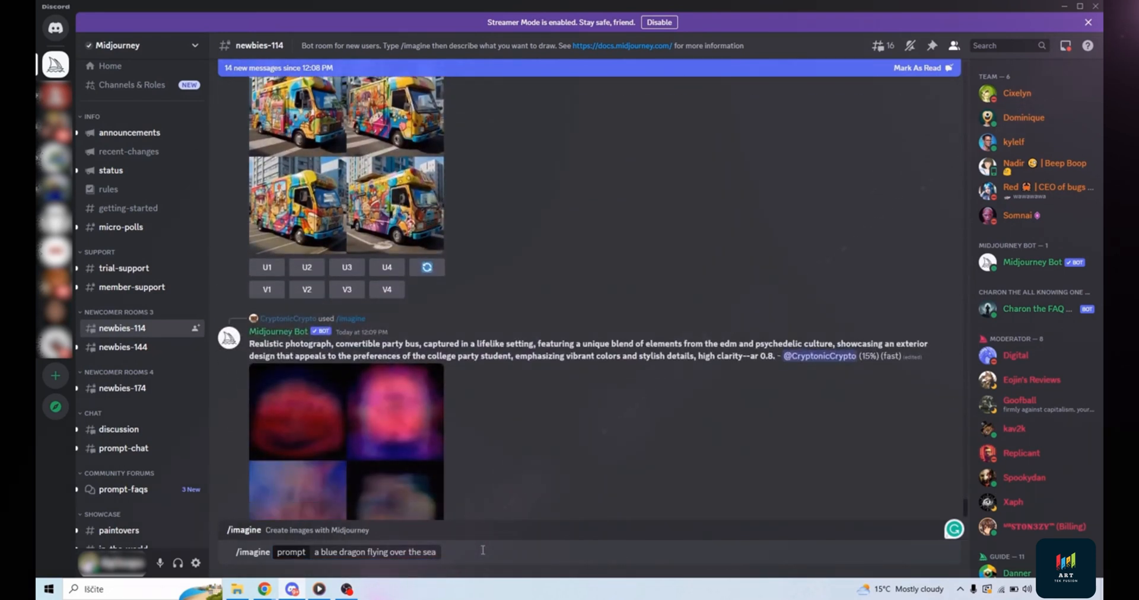
key("BackSpace")
key("BackSpace")
key("BackSpace")
key("BackSpace")
key("BackSpace")
key("BackSpace")
key("BackSpace")
key("BackSpace")
key("BackSpace")
key("BackSpace")
key("BackSpace")
key("BackSpace")
key("BackSpace")
key("BackSpace")
key("BackSpace")
key("BackSpace")
key("BackSpace")
key("BackSpace")
key("BackSpace")
key("BackSpace")
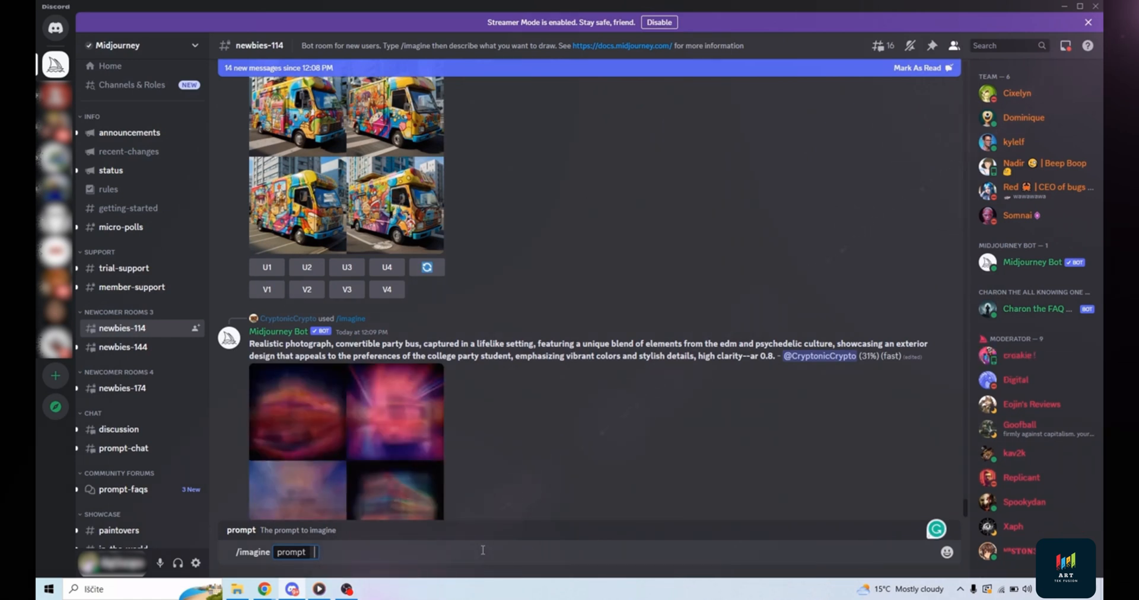
Step: Submit the /imagine command with the prompt "bear on top of the mountain"
scroll(521, 408, "down", 1)
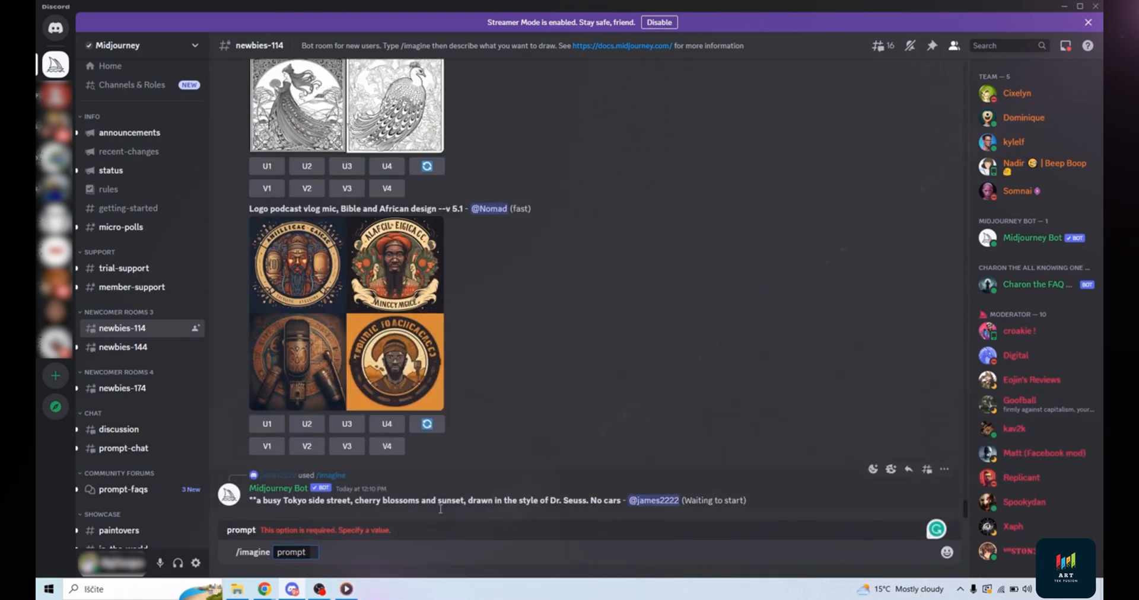
key("BackSpace")
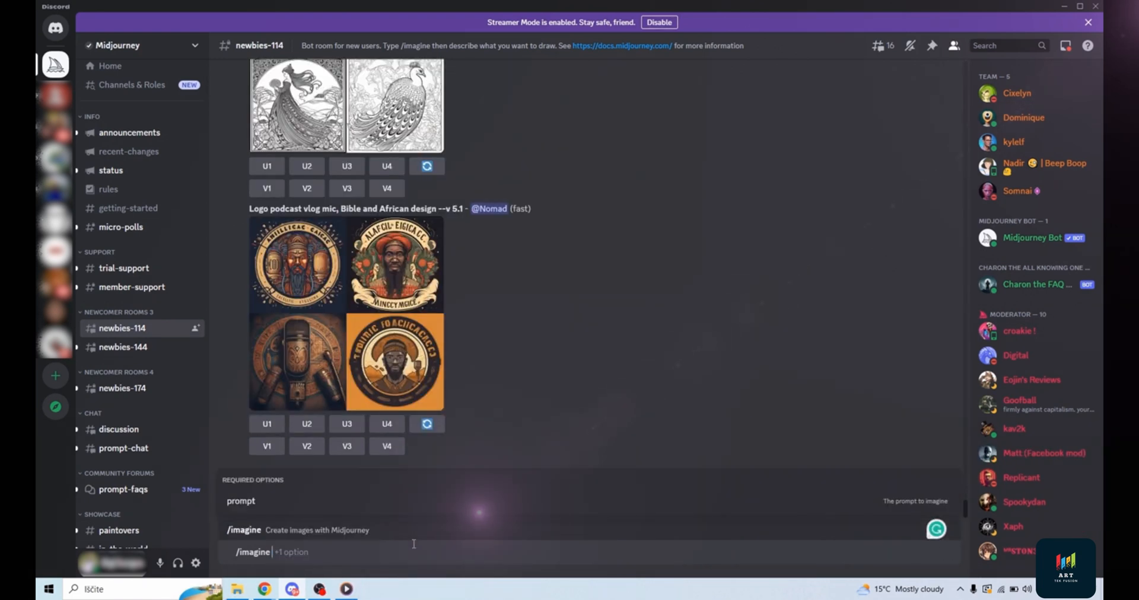
key("Tab")
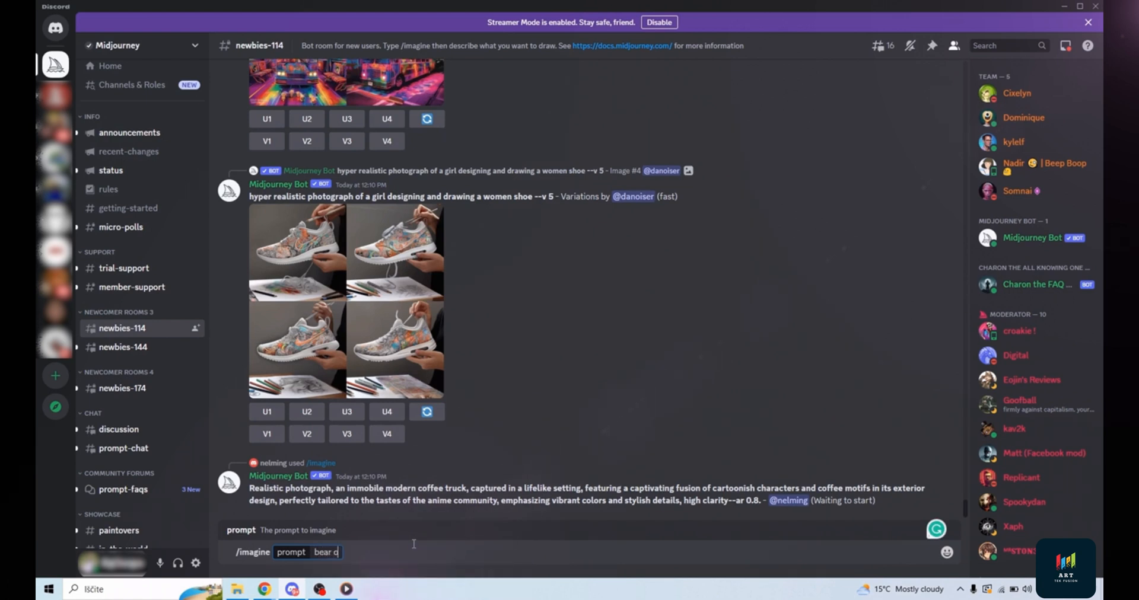
type("f the mo")
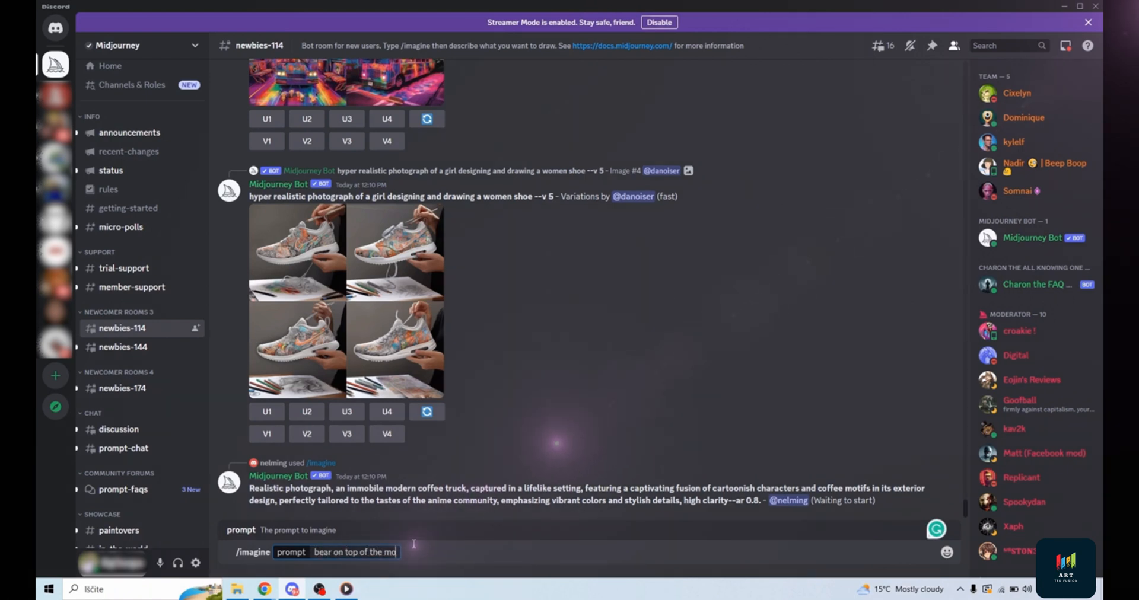
type("untain")
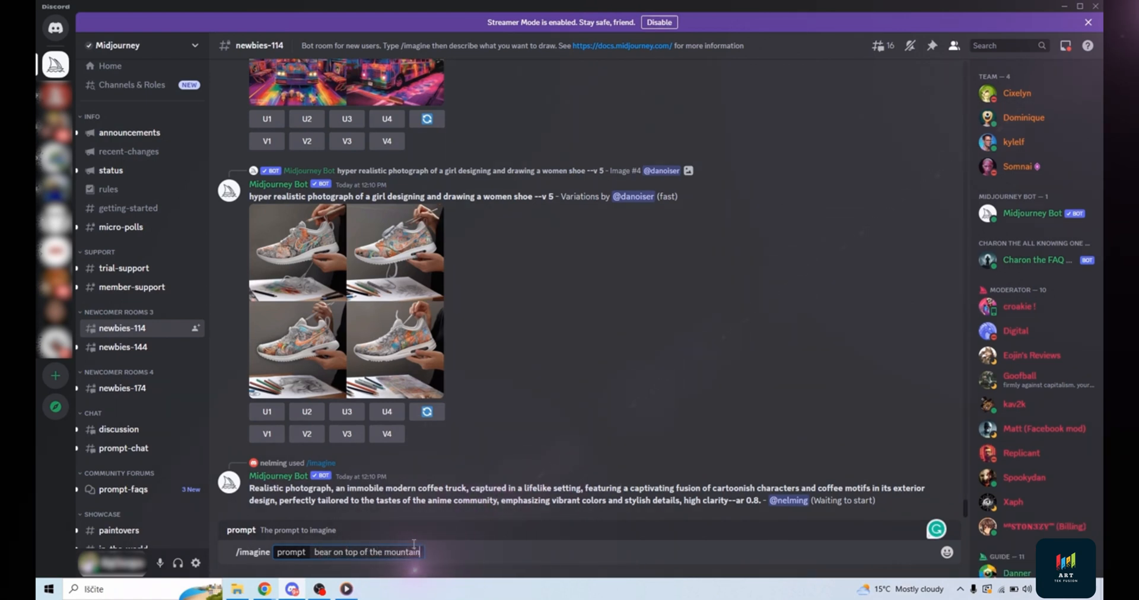
key("Return")
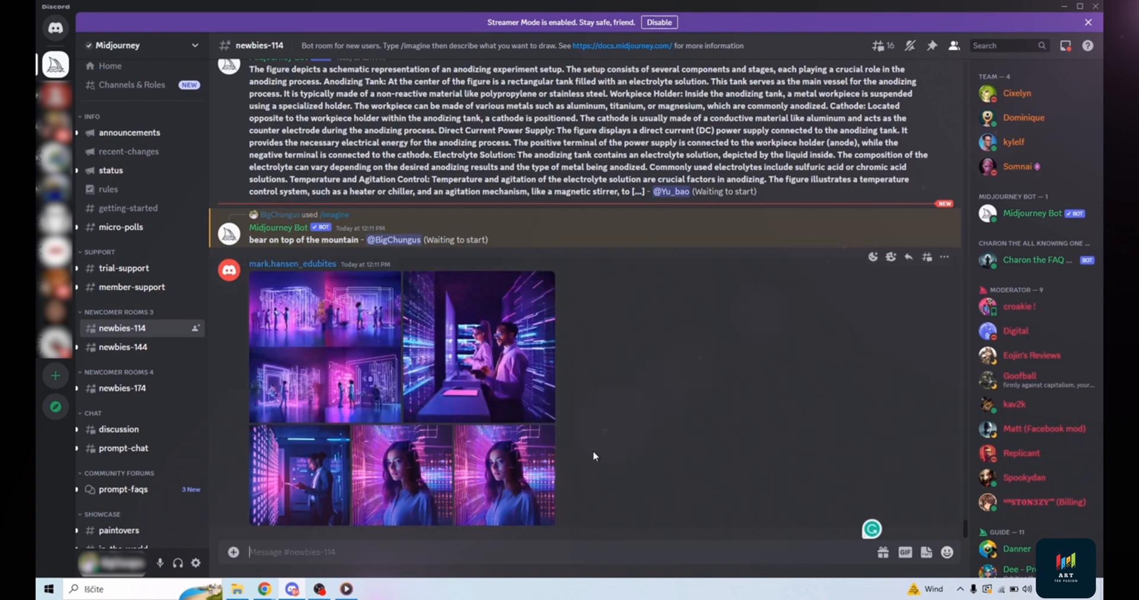
Step: Find the finished bear image grid in the channel, view it enlarged, and return to its message
scroll(533, 291, "up", 1)
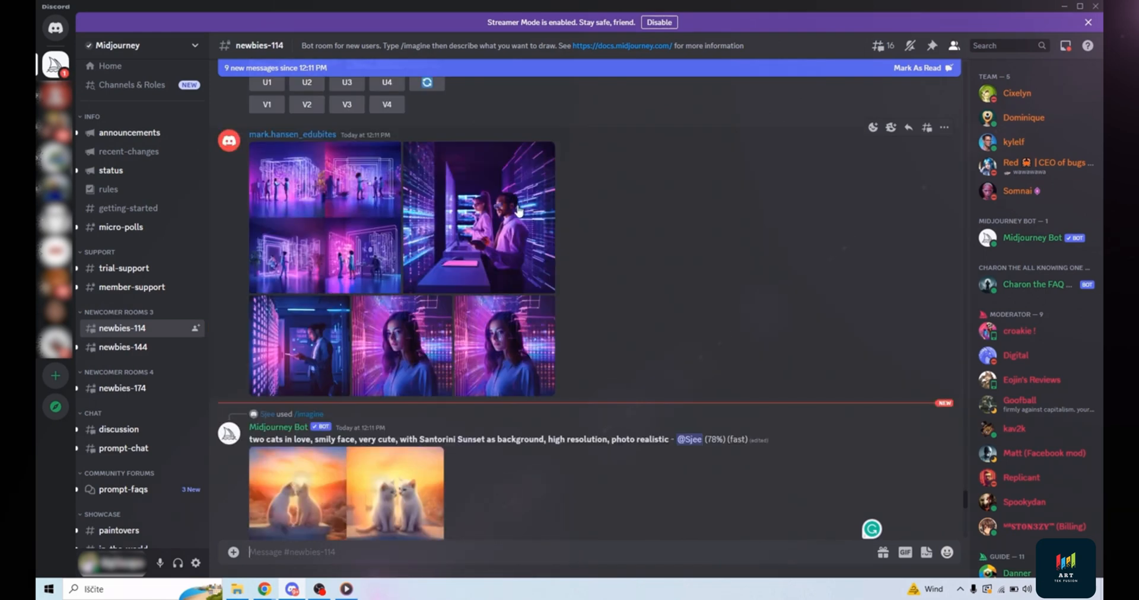
scroll(518, 214, "down", 15)
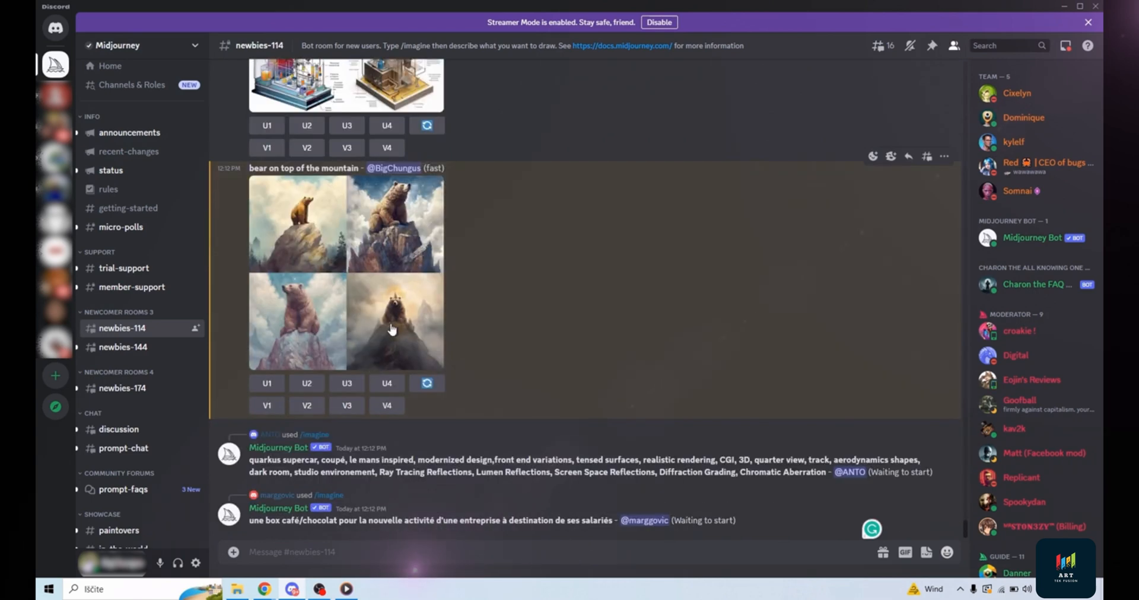
left_click(378, 272)
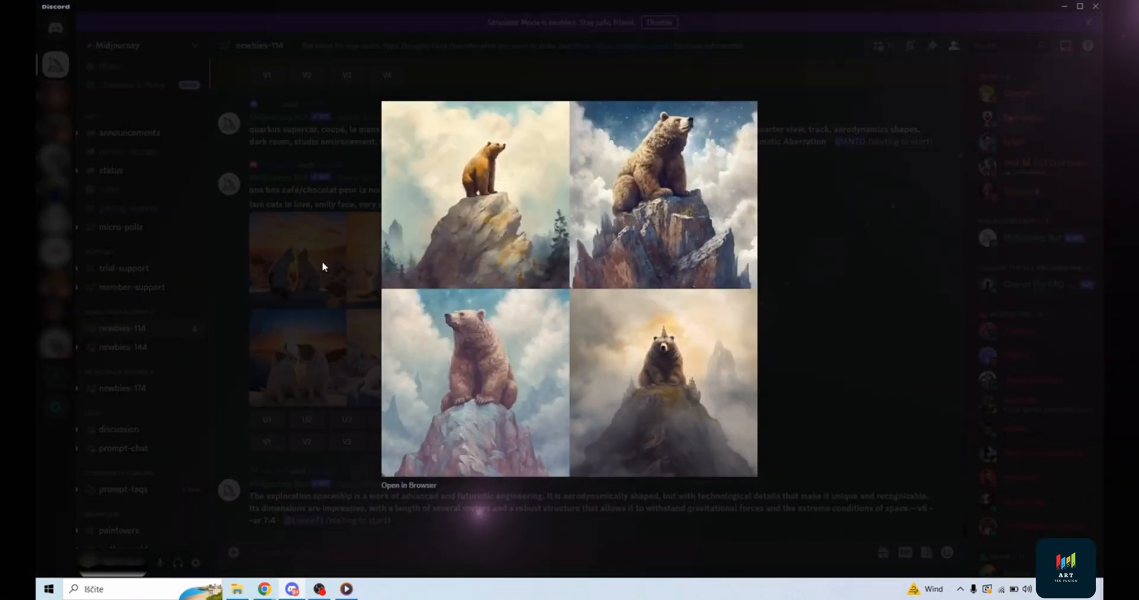
left_click(323, 267)
scroll(326, 246, "up", 10)
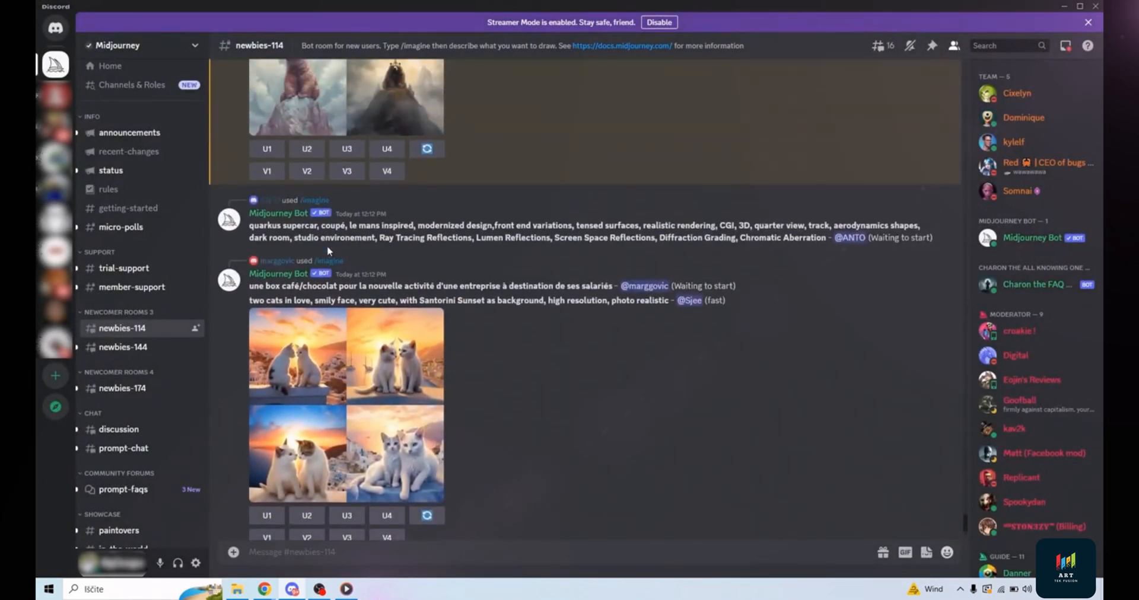
scroll(334, 252, "up", 3)
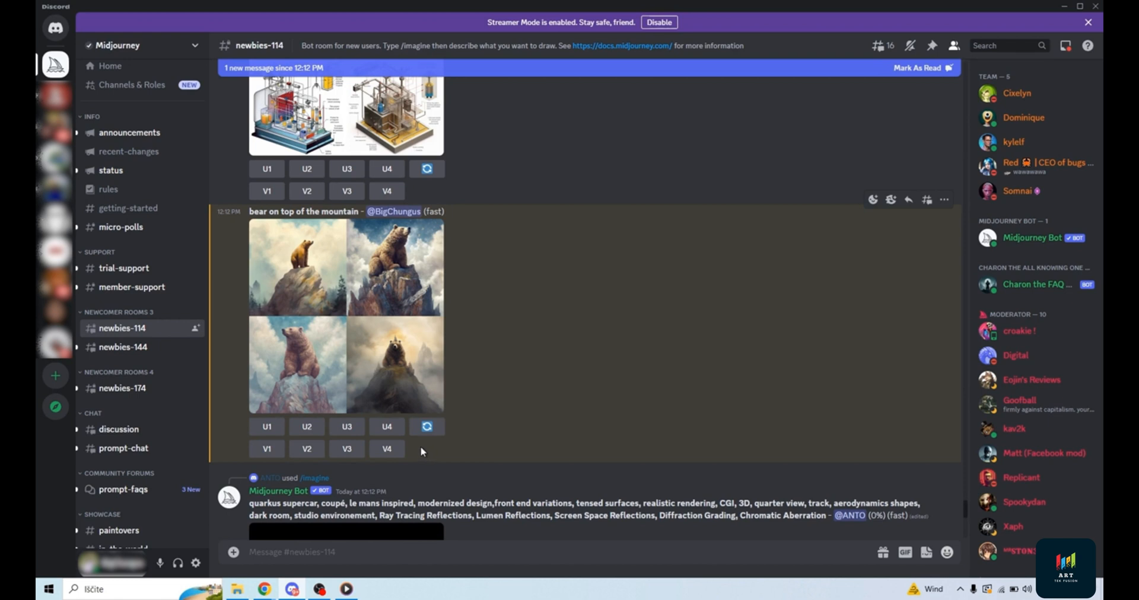
Step: Upscale the first image of the bear grid and locate the resulting message
left_click(268, 427)
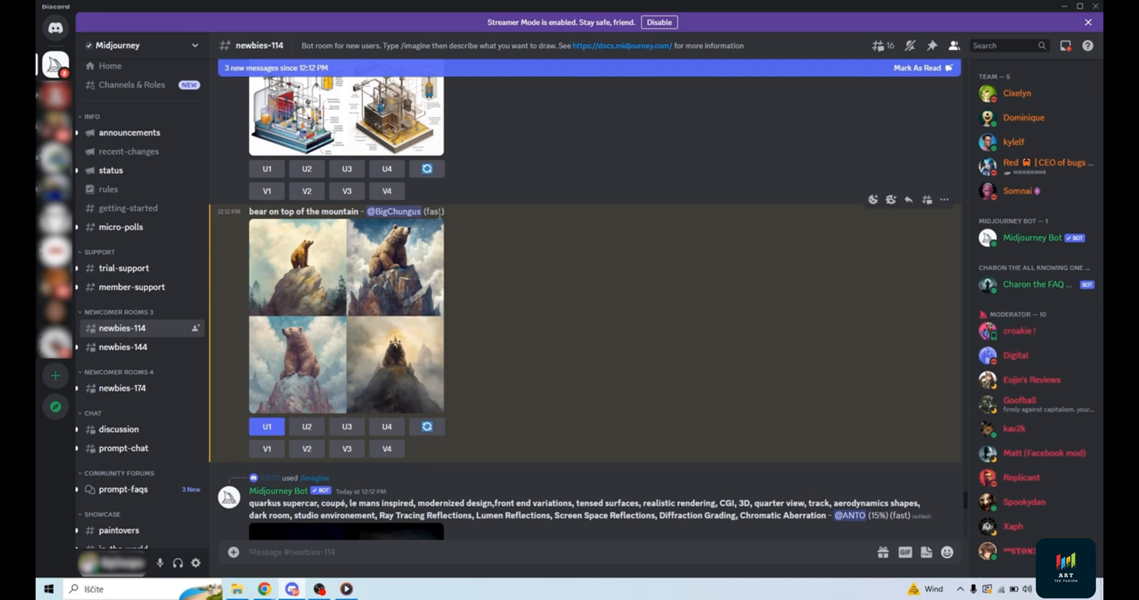
scroll(461, 231, "down", 15)
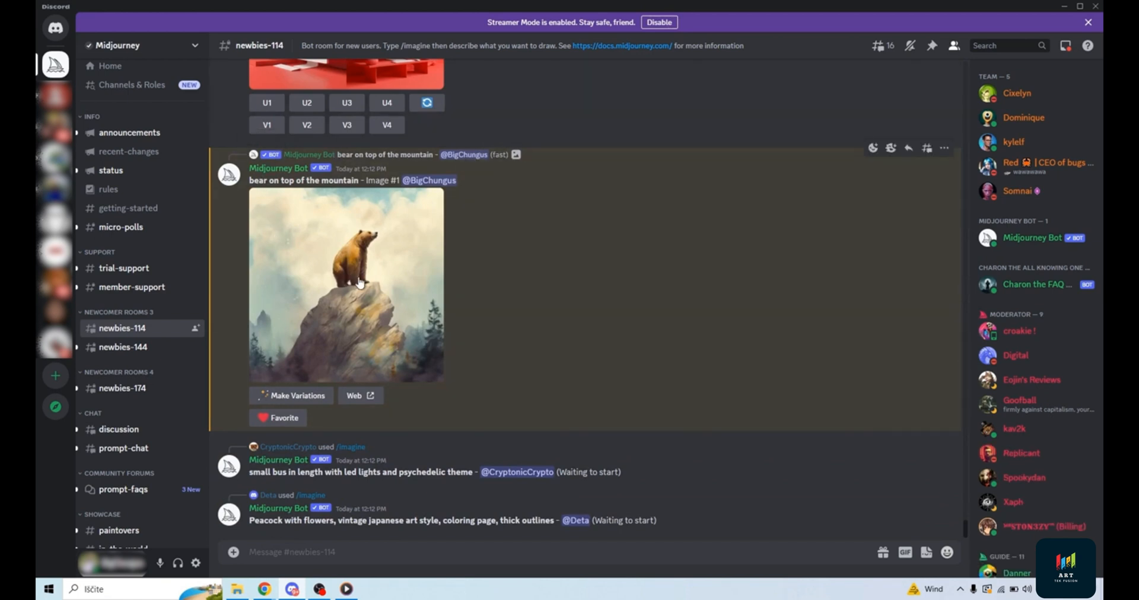
Step: Request variations of the fourth image in the bear grid and find the new job in the channel
scroll(498, 240, "down", 15)
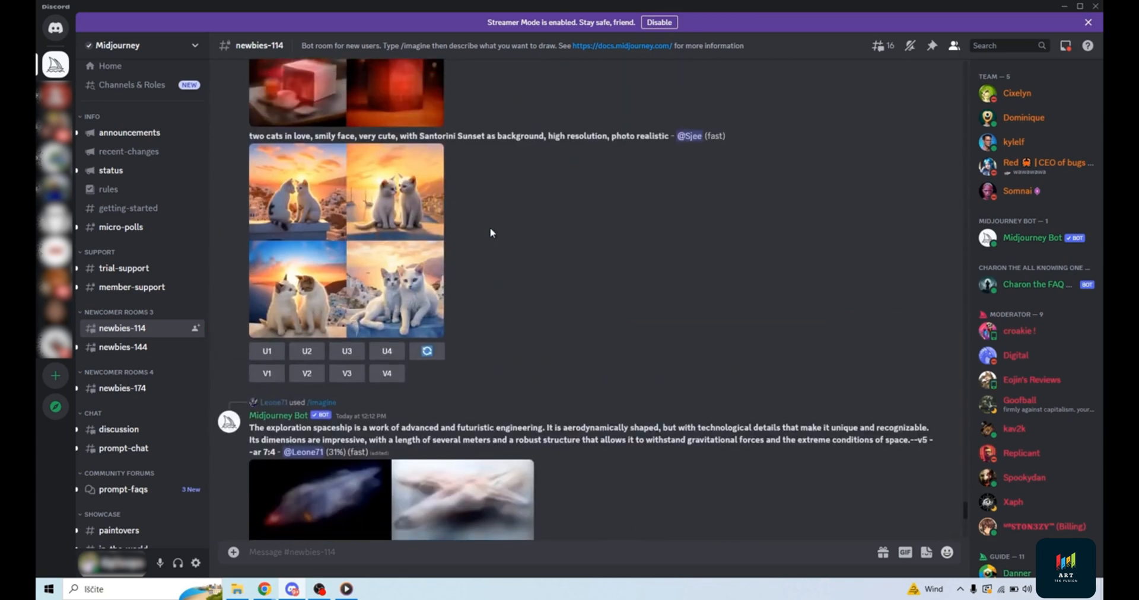
scroll(479, 225, "up", 7)
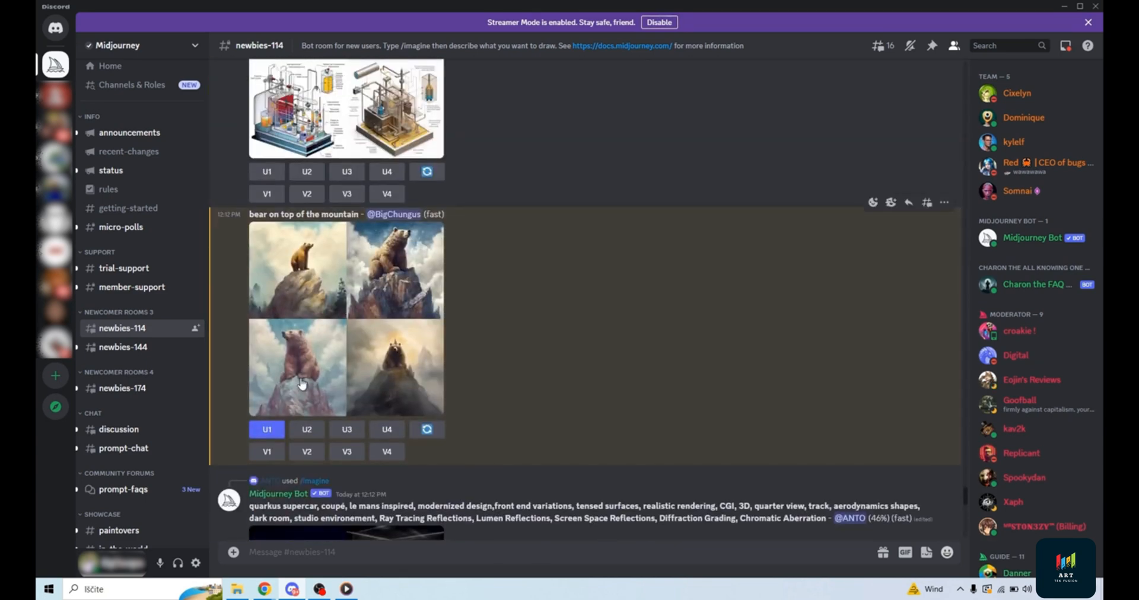
left_click(380, 454)
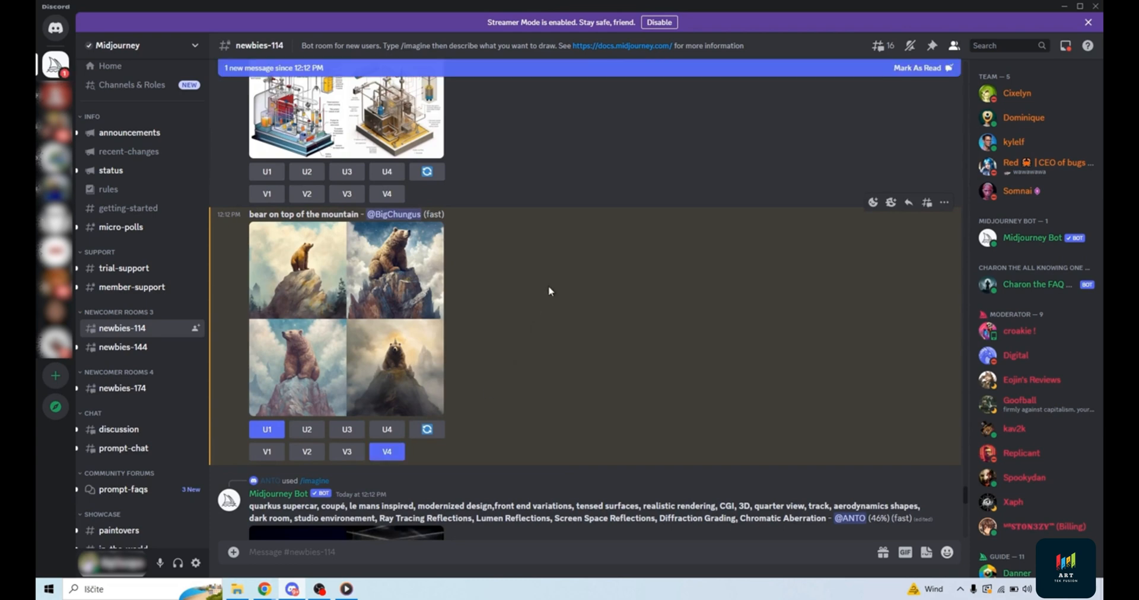
scroll(540, 306, "down", 20)
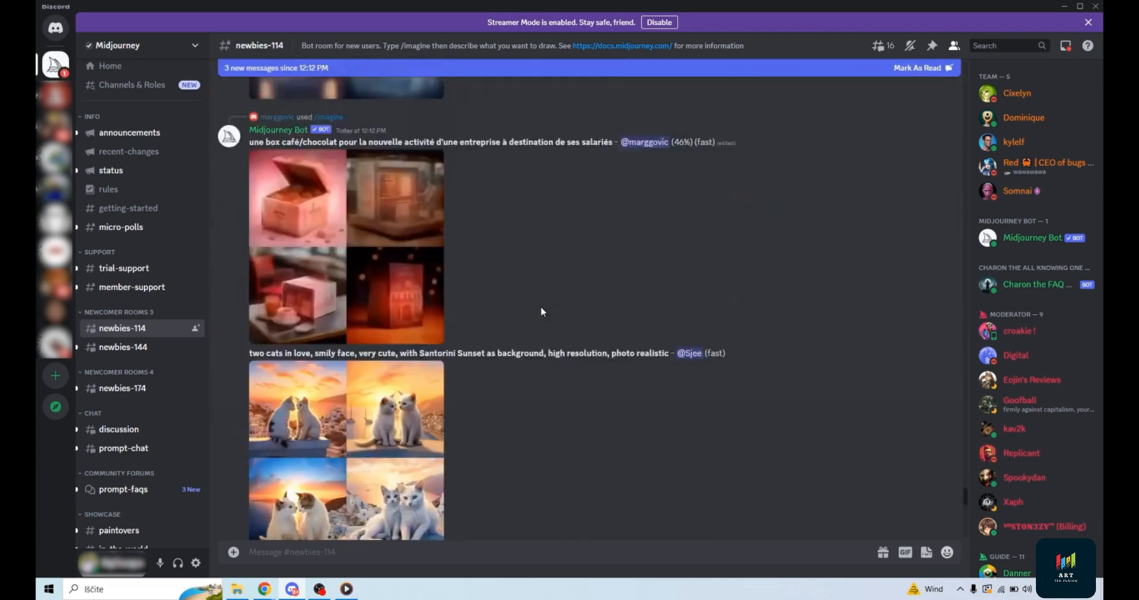
scroll(543, 305, "down", 5)
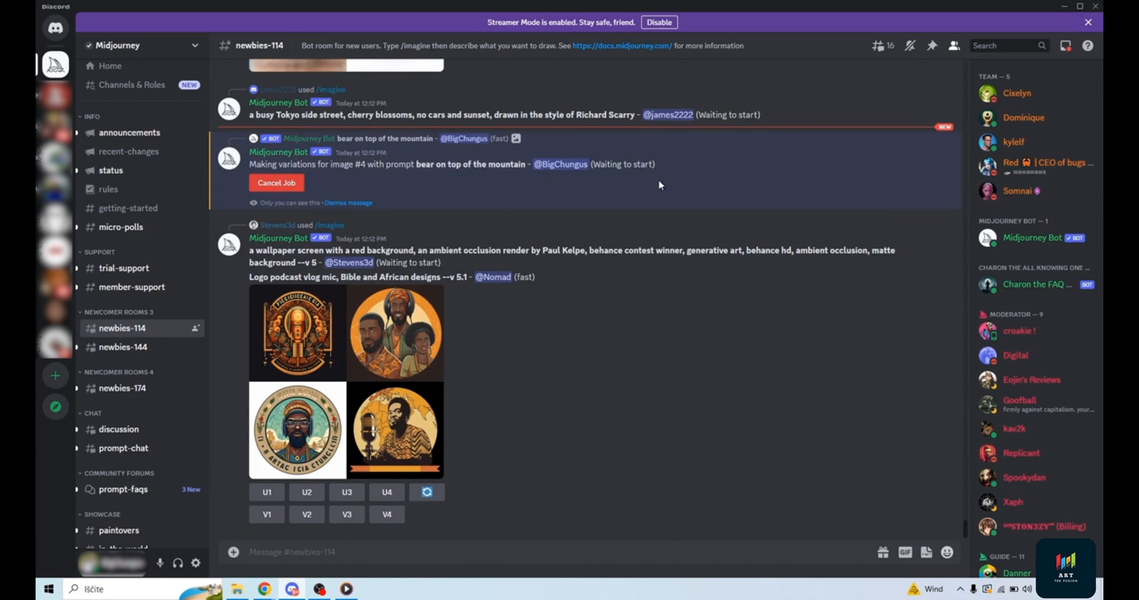
Step: Open the upscaled first bear image enlarged and save it to the Prenosi folder under the suggested file name
scroll(930, 211, "up", 20)
scroll(654, 180, "down", 10)
scroll(653, 184, "up", 15)
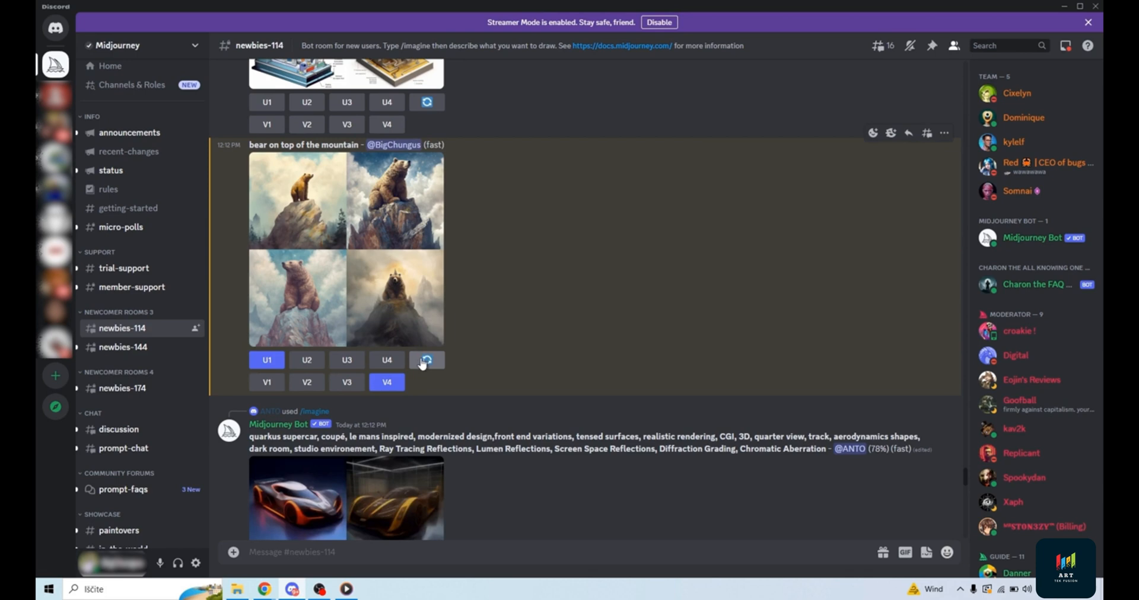
scroll(578, 198, "down", 20)
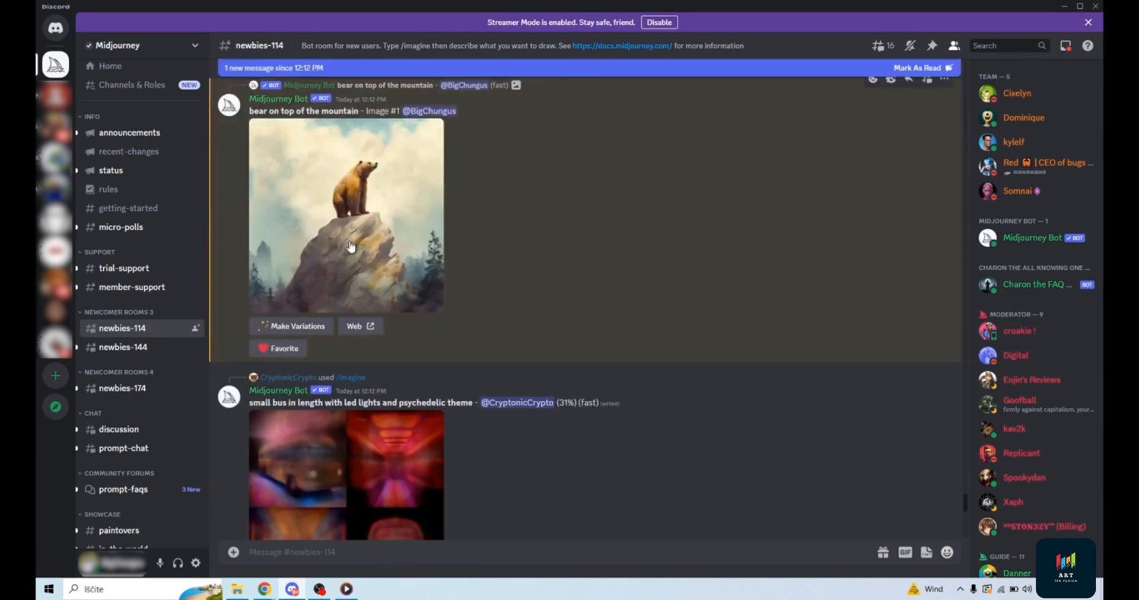
left_click(442, 236)
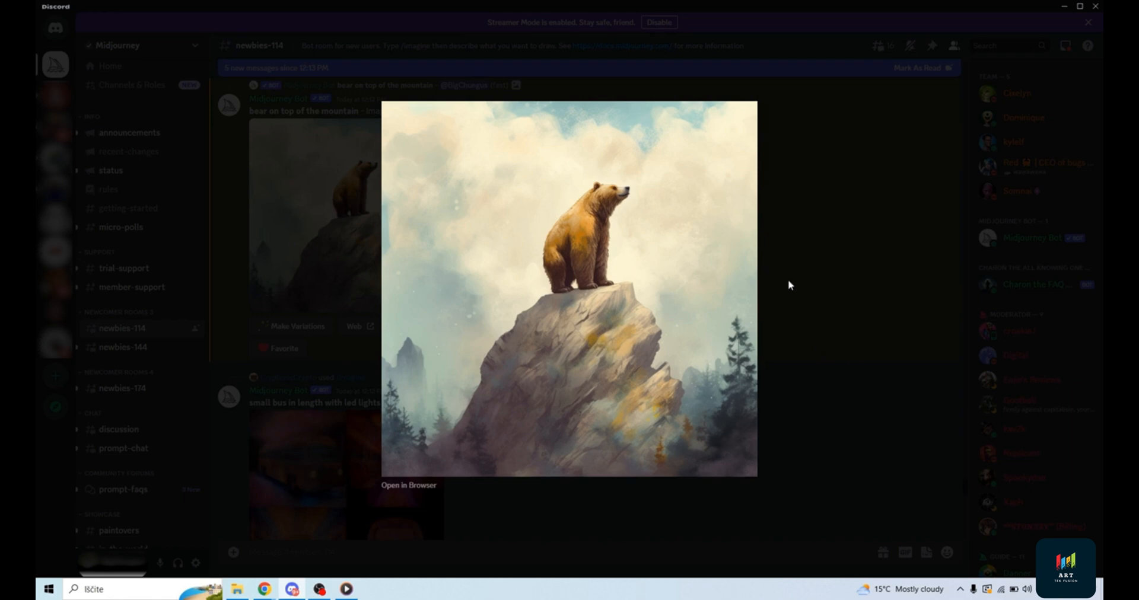
right_click(664, 234)
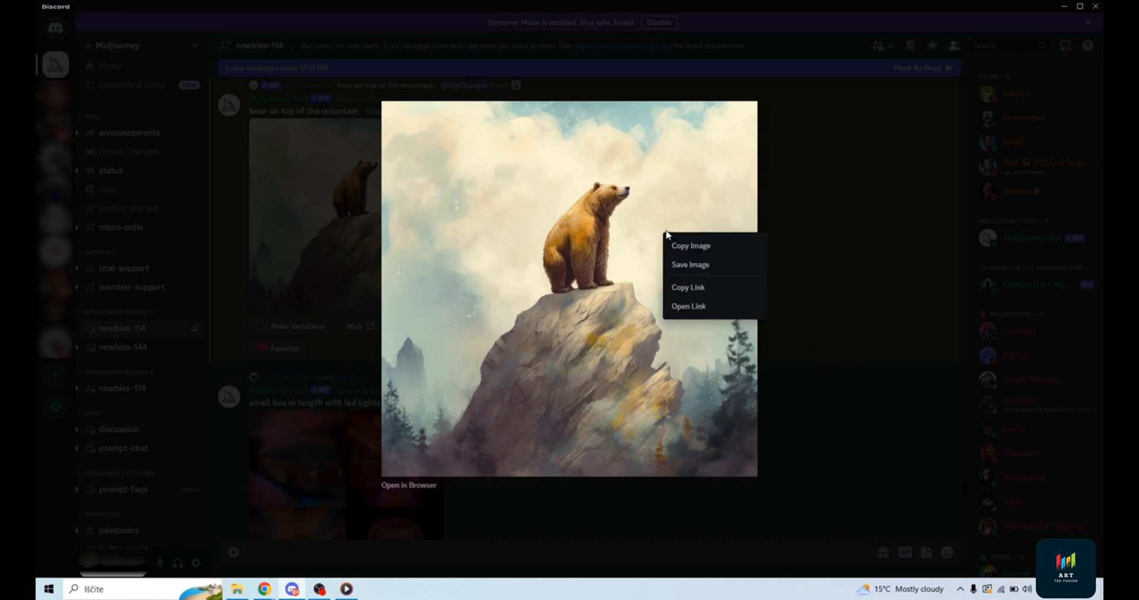
left_click(706, 266)
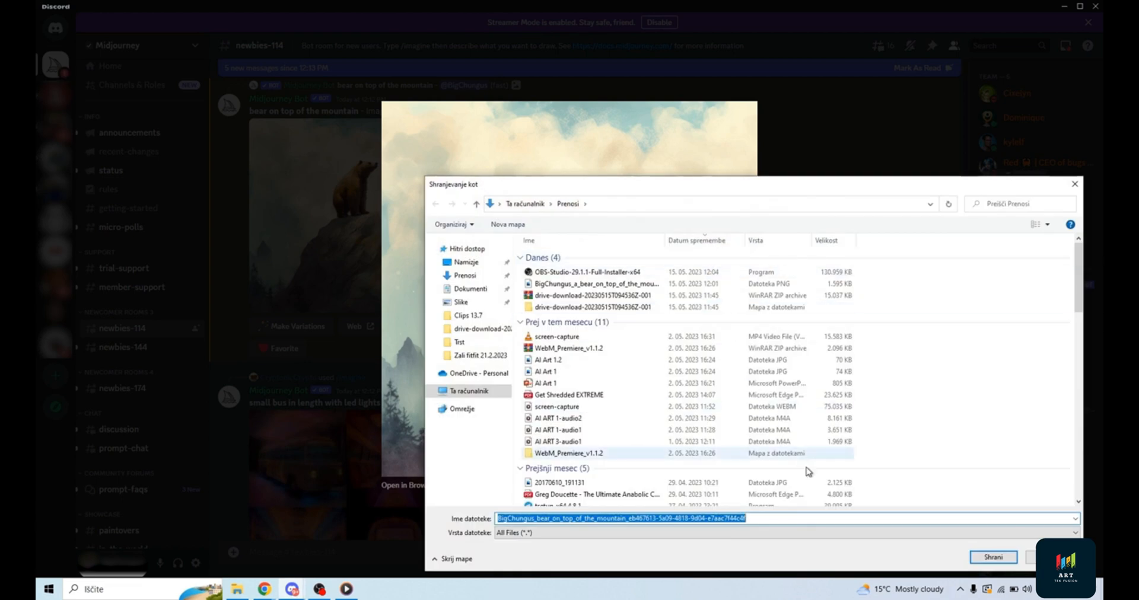
left_click(988, 556)
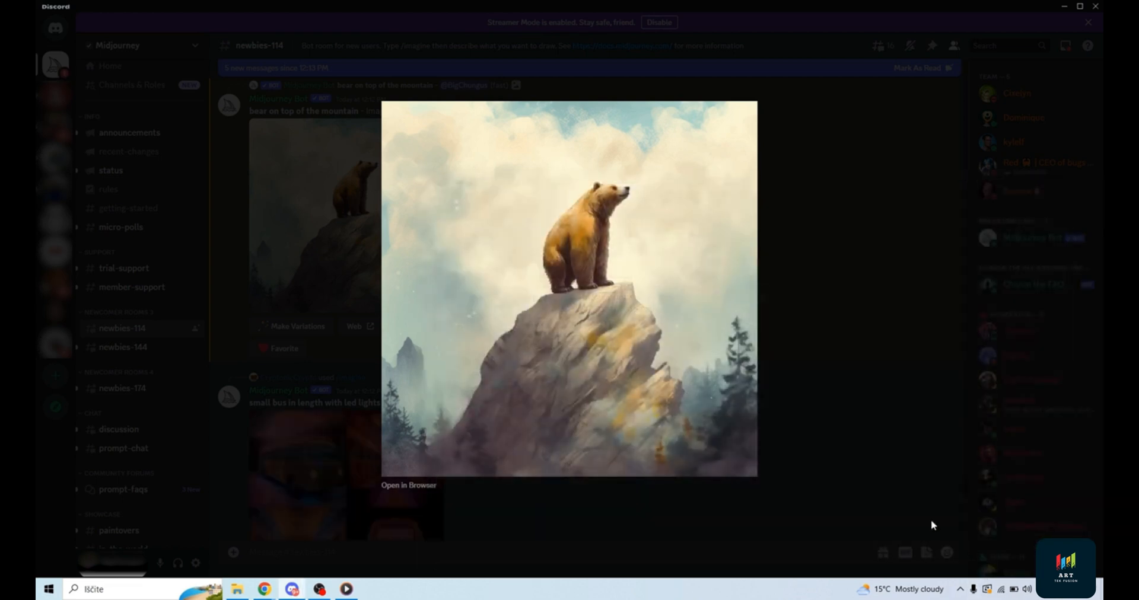
Step: Find the finished variations grid of the bear in the channel, view it enlarged, and close the enlarged view
left_click(868, 282)
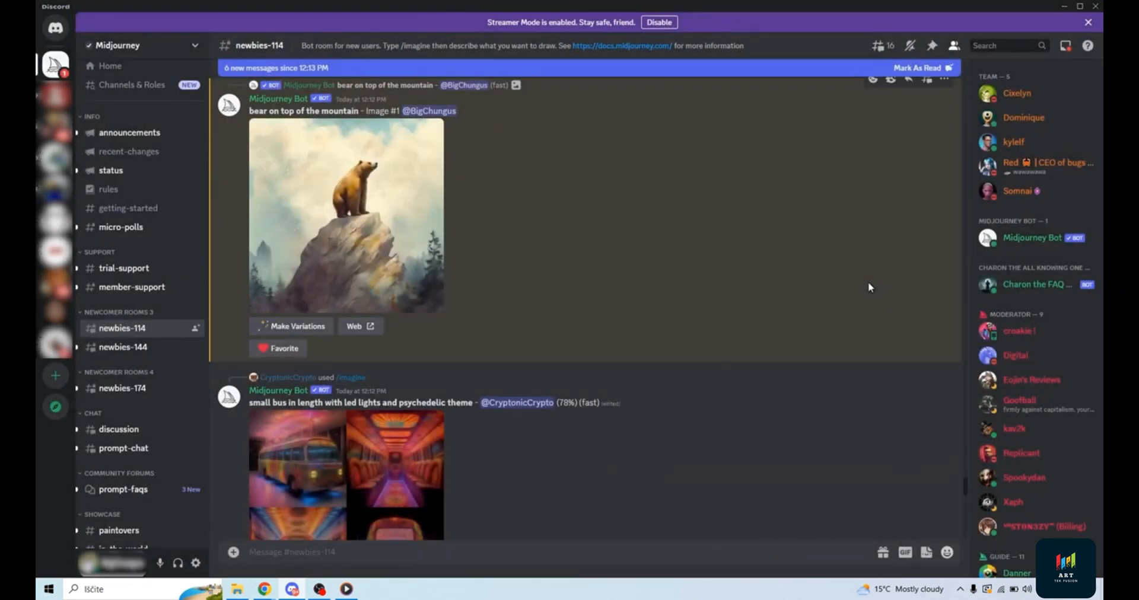
scroll(868, 285, "down", 17)
scroll(673, 305, "down", 20)
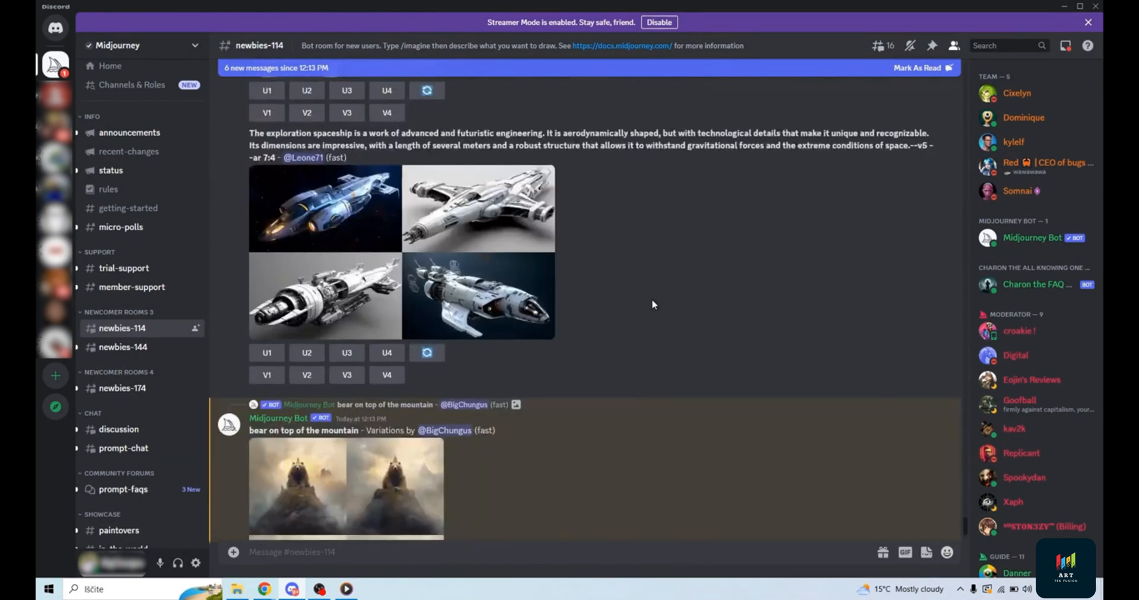
scroll(653, 305, "down", 5)
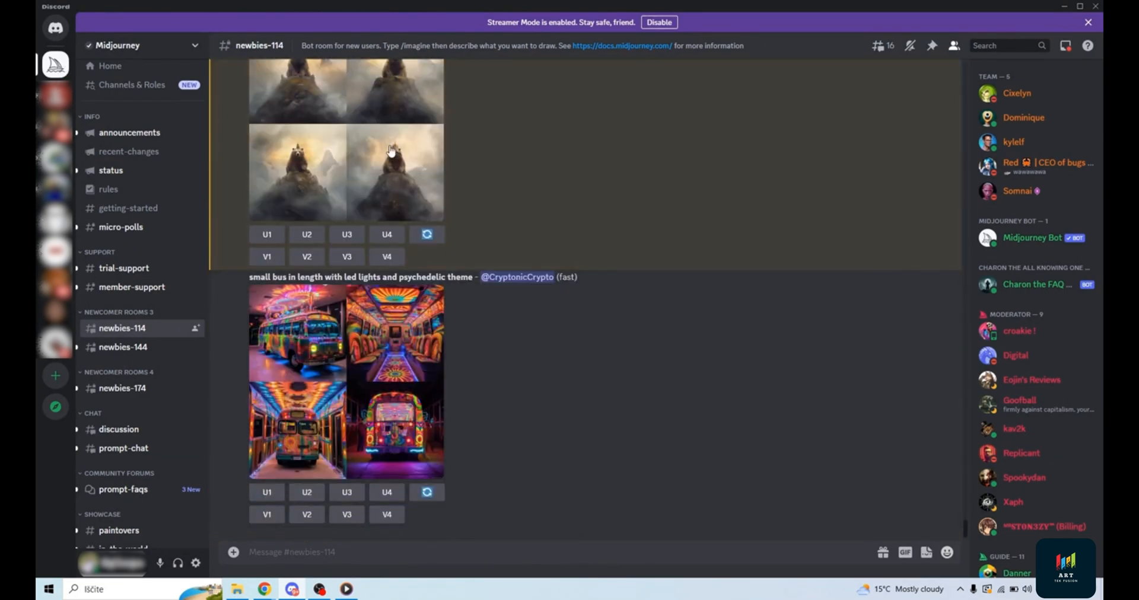
left_click(391, 152)
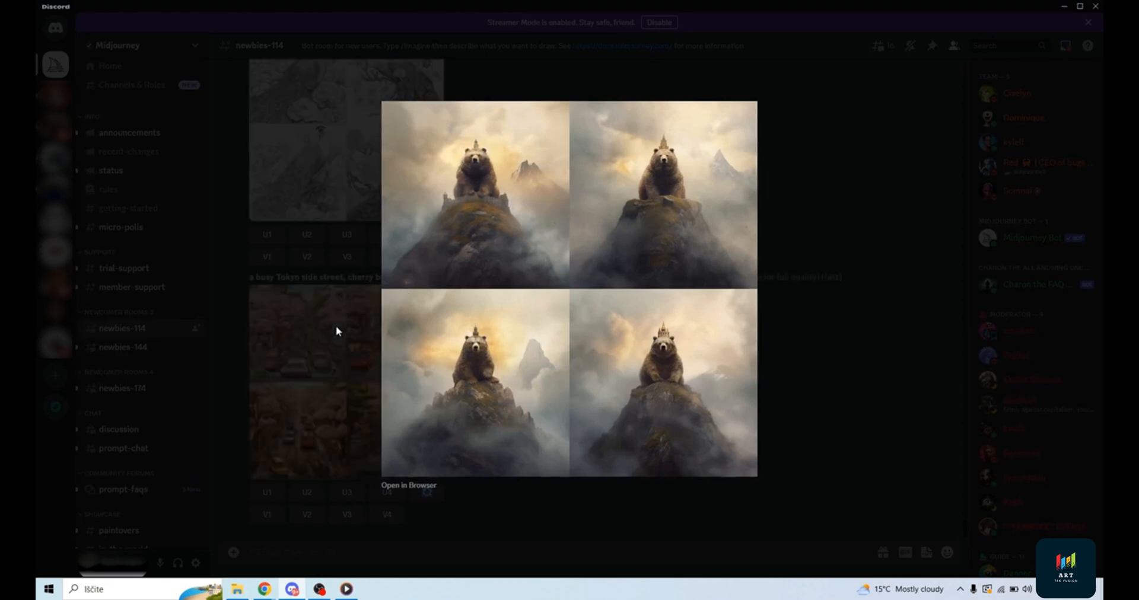
left_click(336, 326)
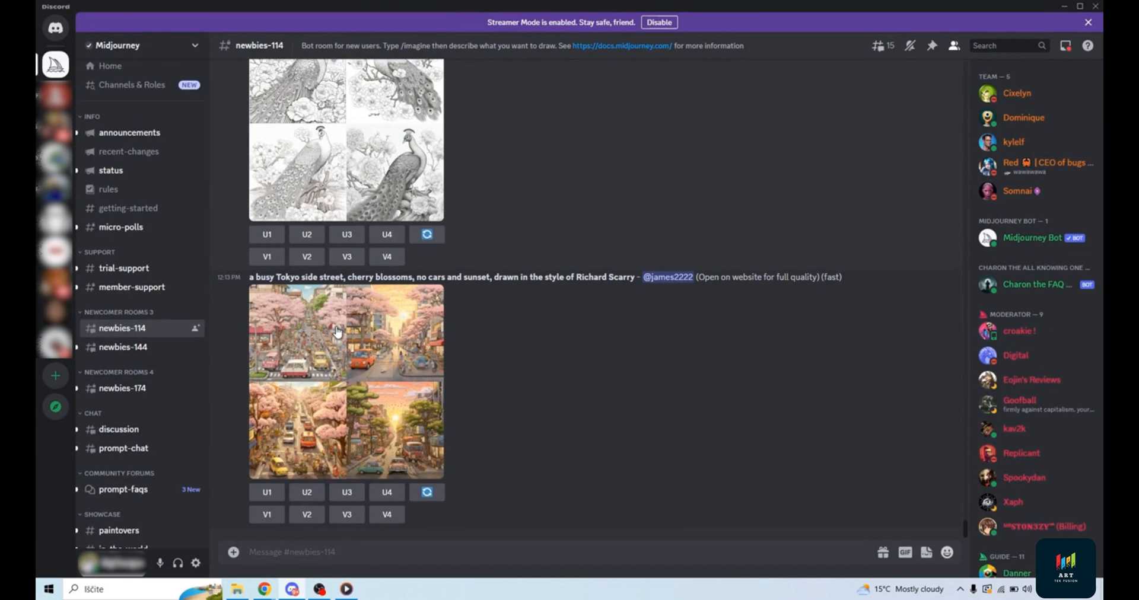
Step: Upscale the fourth image of the bear variations grid, view the result enlarged, and return to its message
scroll(337, 331, "up", 10)
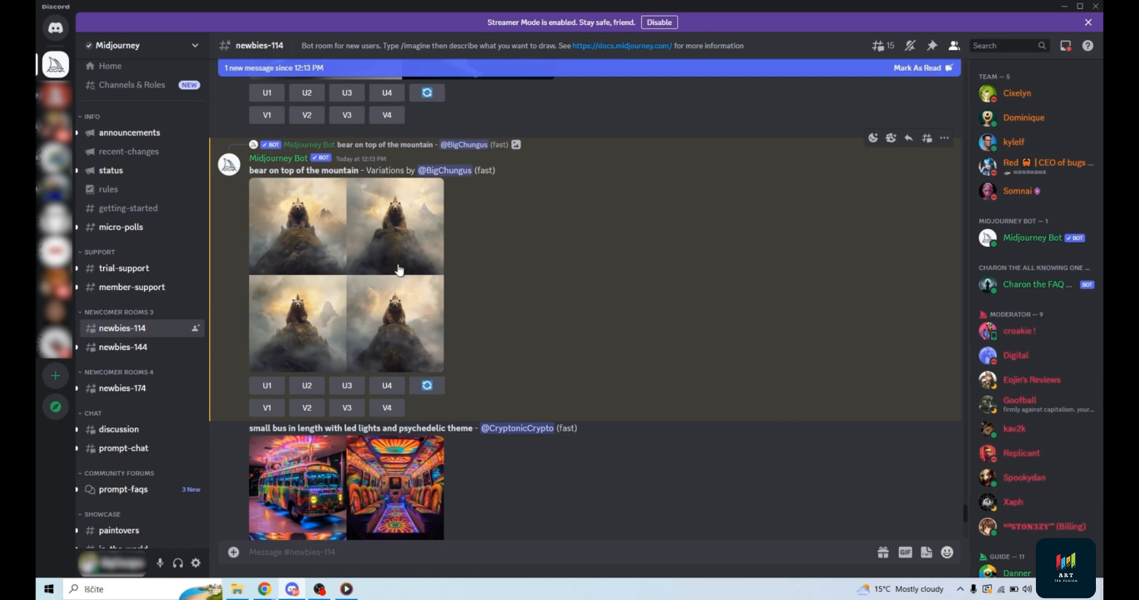
left_click(378, 387)
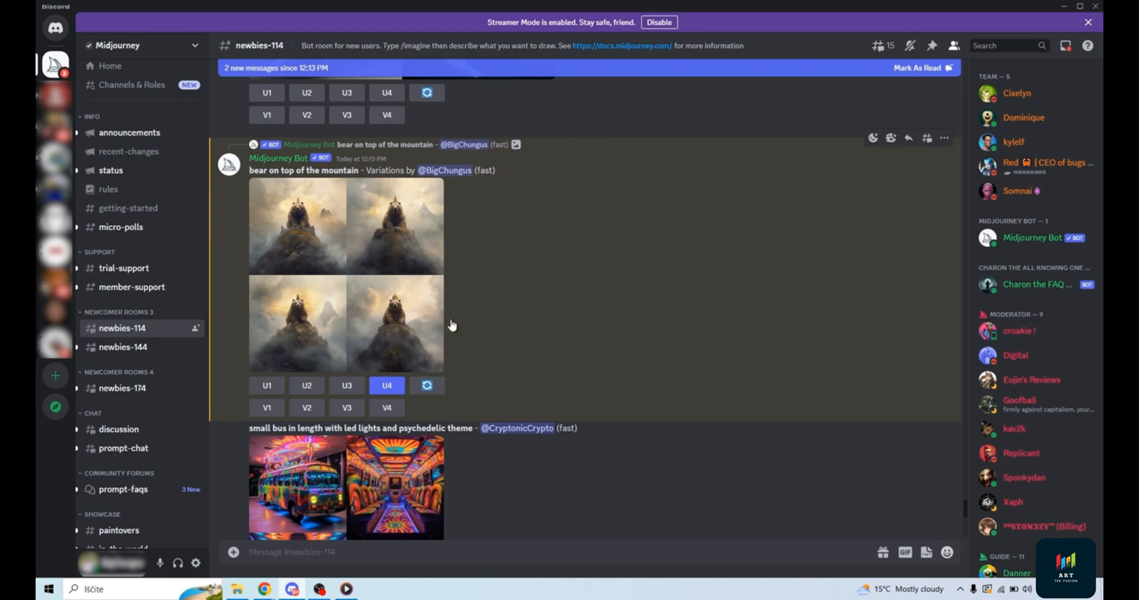
scroll(466, 313, "down", 10)
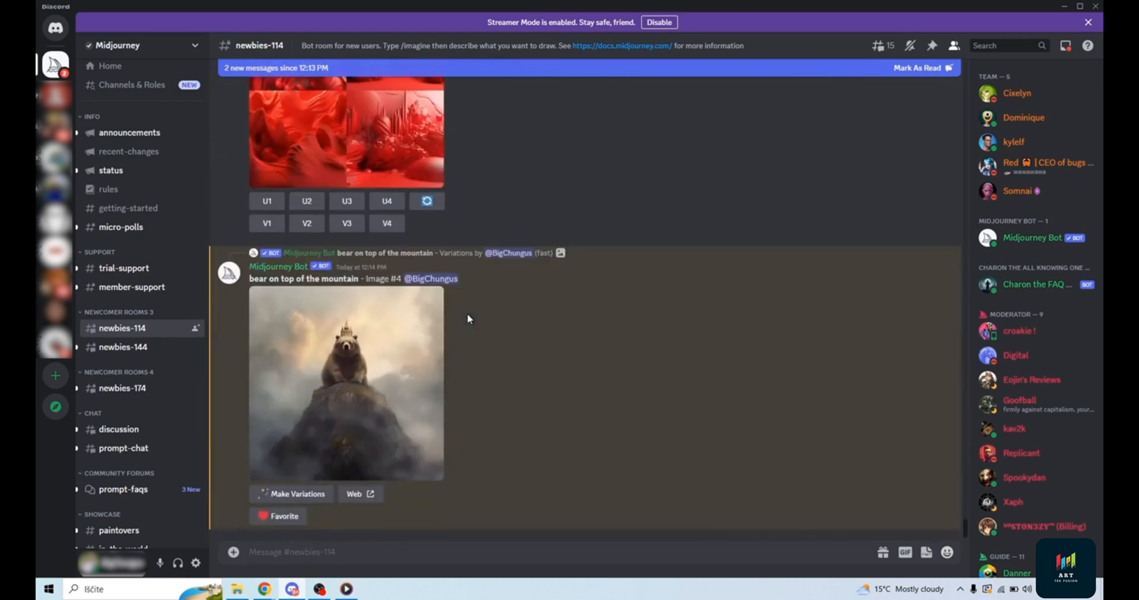
left_click(334, 373)
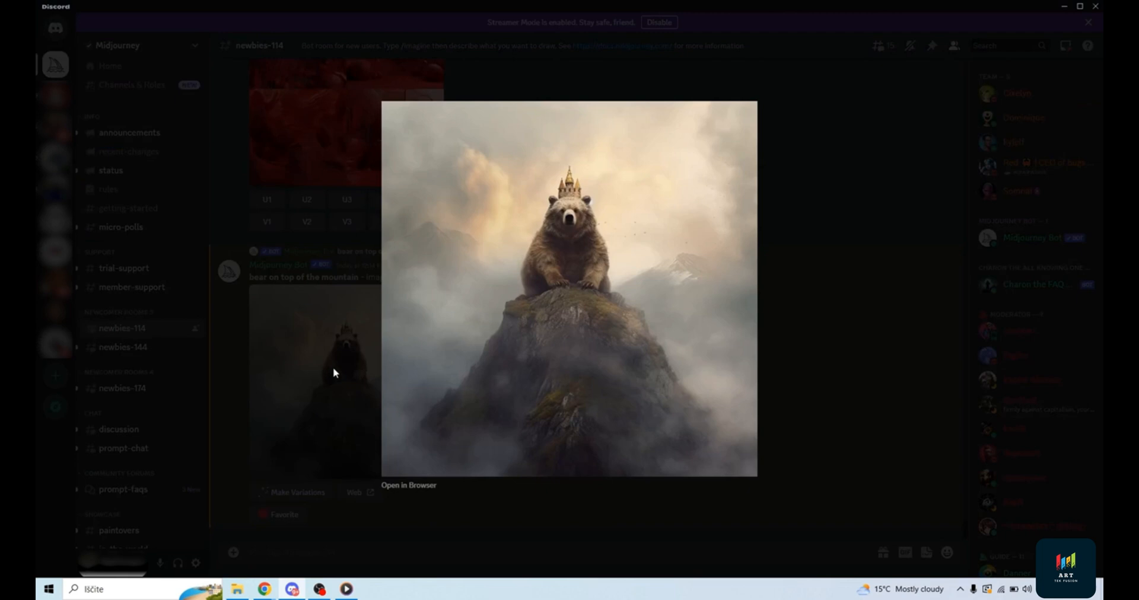
left_click(334, 369)
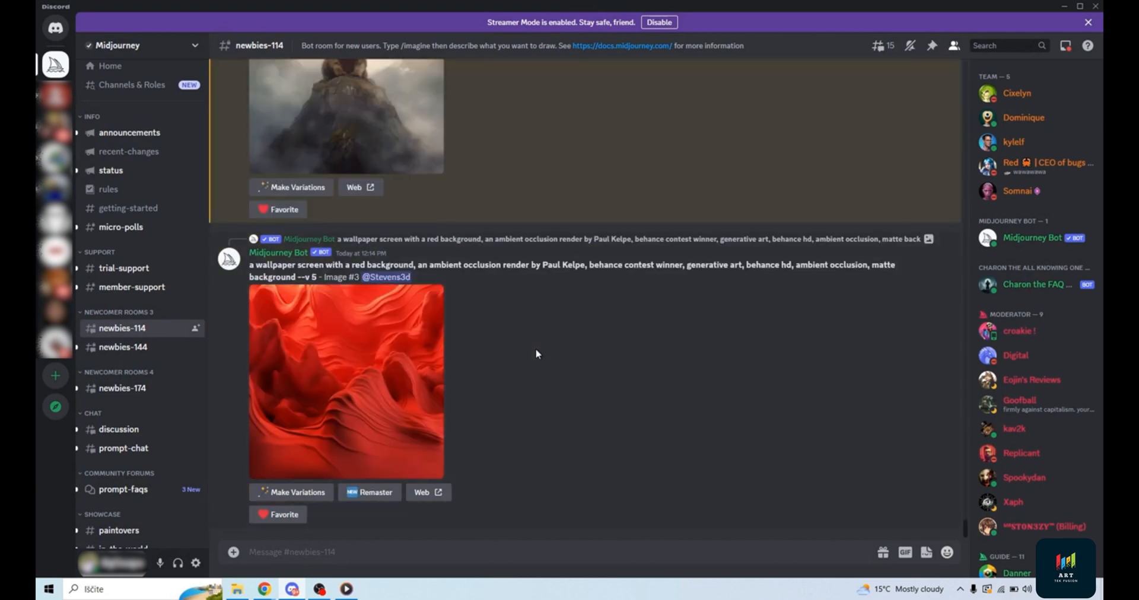
scroll(537, 354, "up", 3)
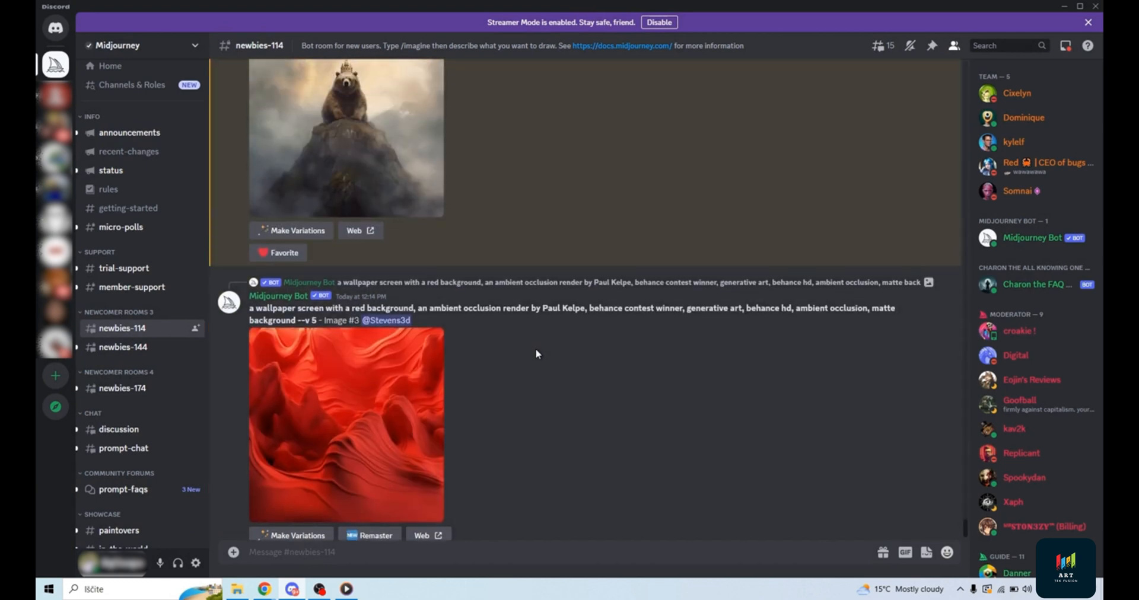